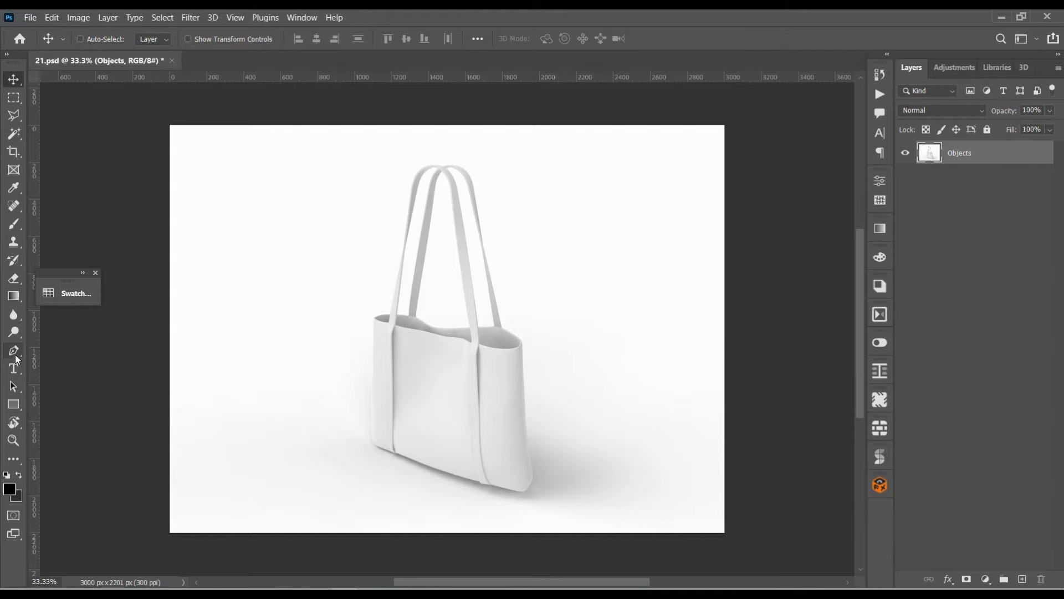
Switch to the Pen tool and zoom out to 50% to frame the whole bag.
key("p")
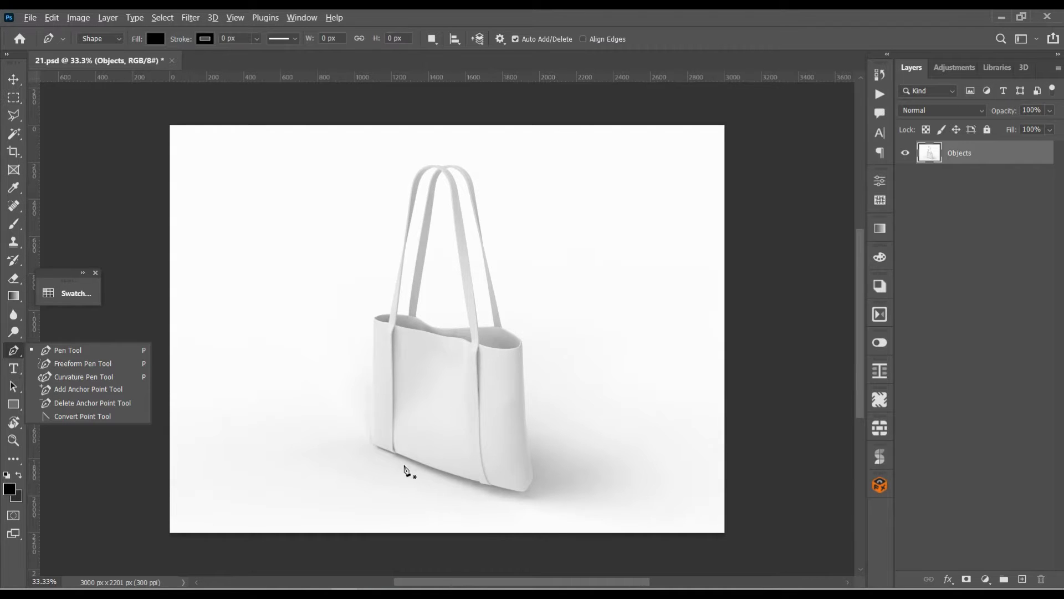
scroll(407, 470, "up", 5)
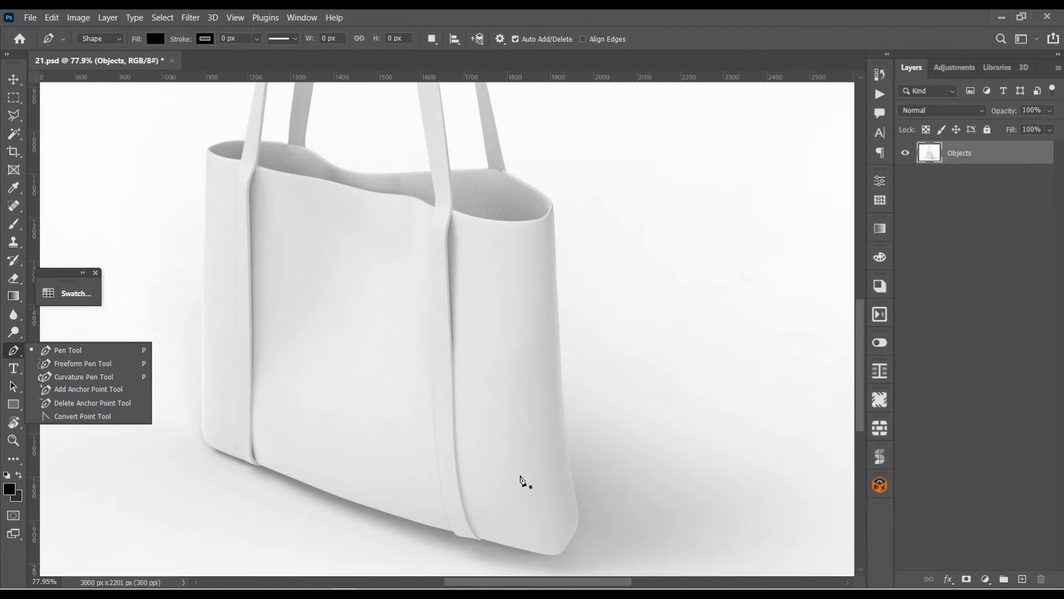
scroll(620, 480, "up", 3)
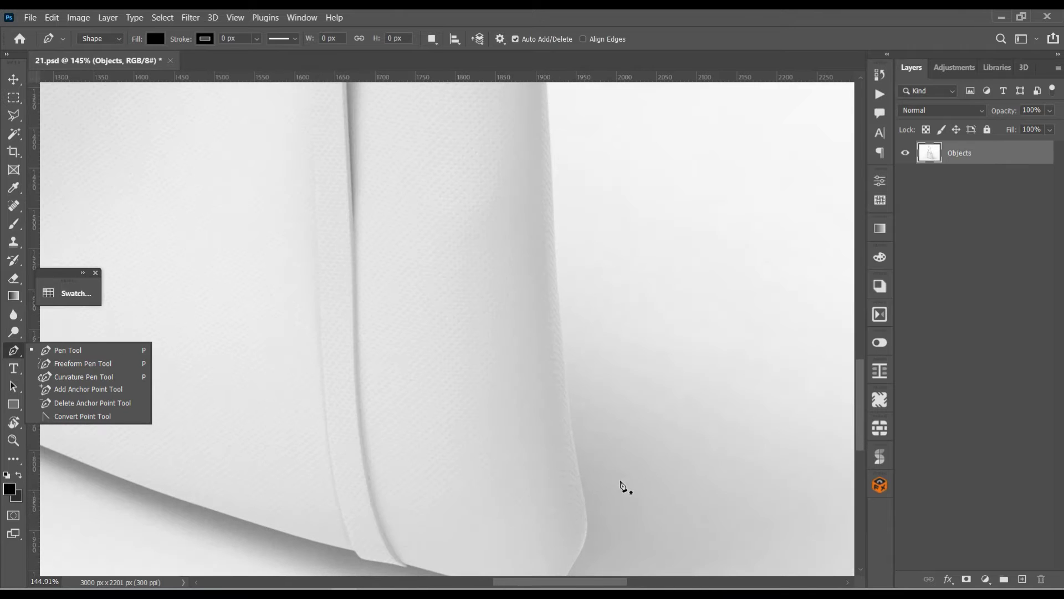
mouse_move(630, 475)
left_mouse_down()
mouse_move(629, 376)
mouse_move(723, 423)
mouse_move(468, 473)
mouse_move(494, 336)
mouse_move(468, 344)
left_mouse_up()
left_click_drag(468, 506, 465, 359)
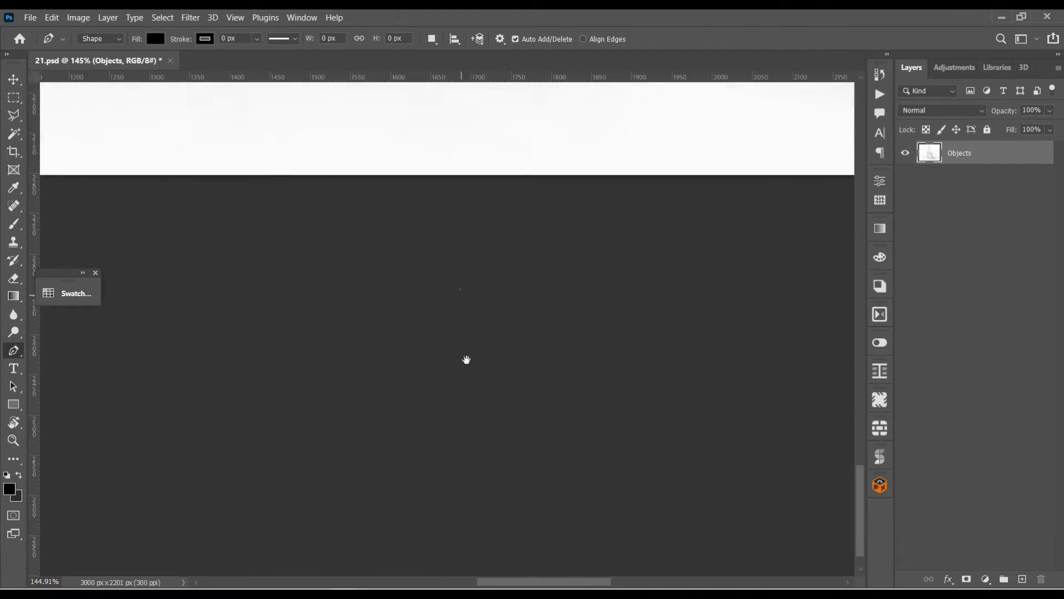
left_click(477, 173)
key("ctrl+z")
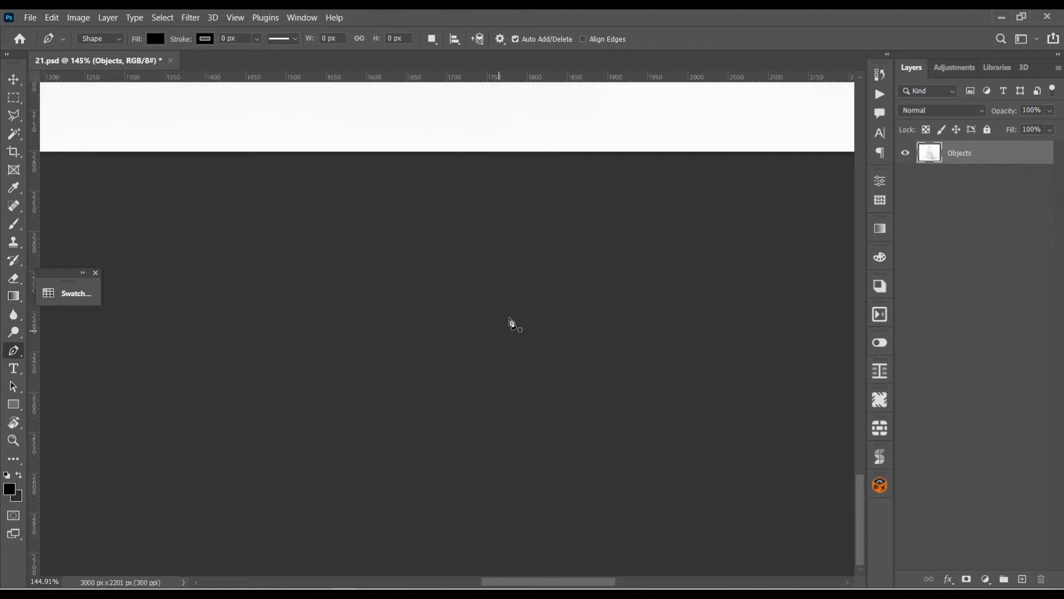
left_click_drag(564, 190, 565, 551)
left_click_drag(518, 266, 521, 349)
mouse_move(471, 177)
left_mouse_down()
mouse_move(478, 304)
mouse_move(503, 370)
left_mouse_up()
left_click_drag(475, 261, 556, 494)
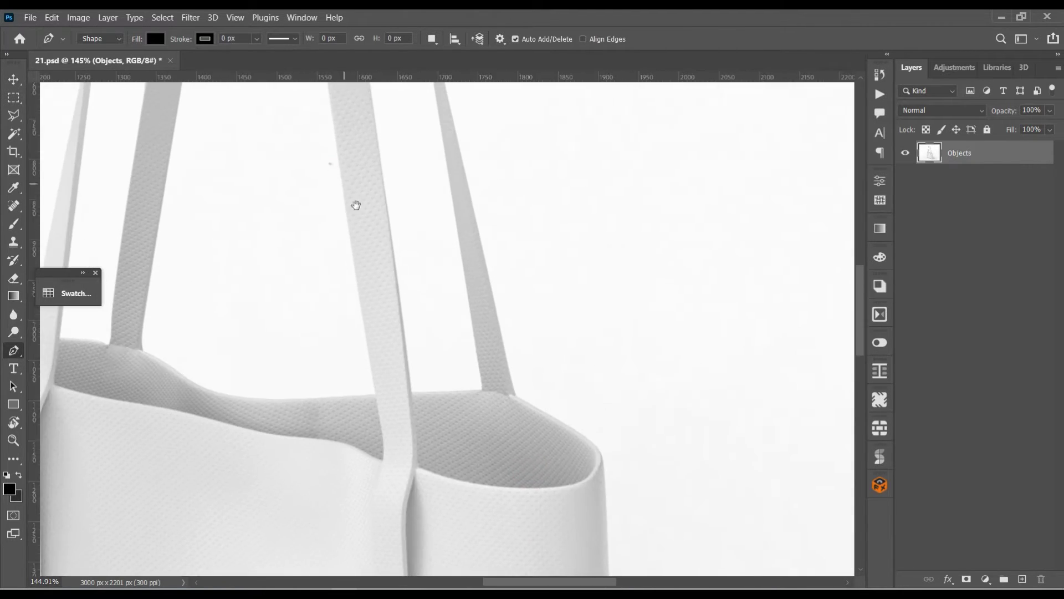
left_click_drag(356, 207, 551, 486)
mouse_move(504, 245)
left_mouse_down()
mouse_move(499, 321)
mouse_move(384, 293)
mouse_move(388, 167)
mouse_move(423, 421)
mouse_move(520, 216)
left_mouse_up()
mouse_move(388, 443)
left_mouse_down()
mouse_move(370, 246)
mouse_move(355, 498)
left_mouse_up()
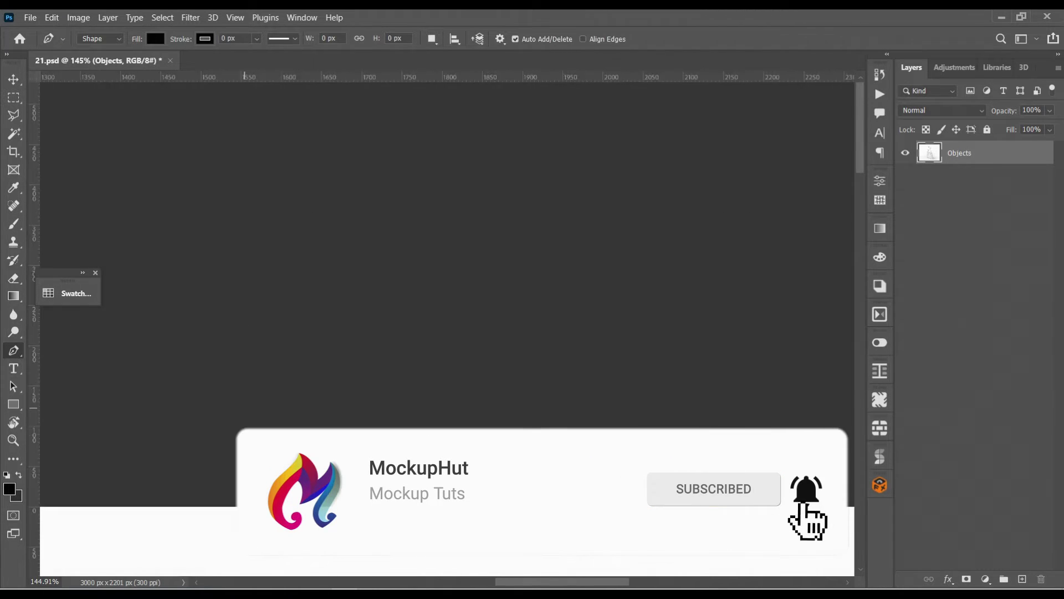
left_click_drag(421, 567, 374, 500)
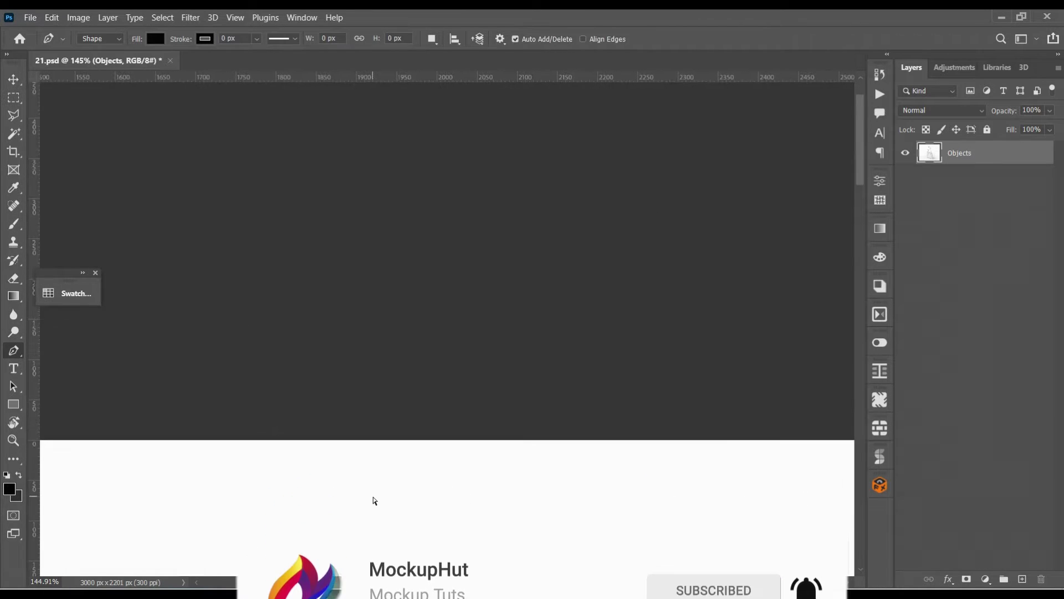
key("ctrl+minus")
key("ctrl+minus")
key("ctrl+minus")
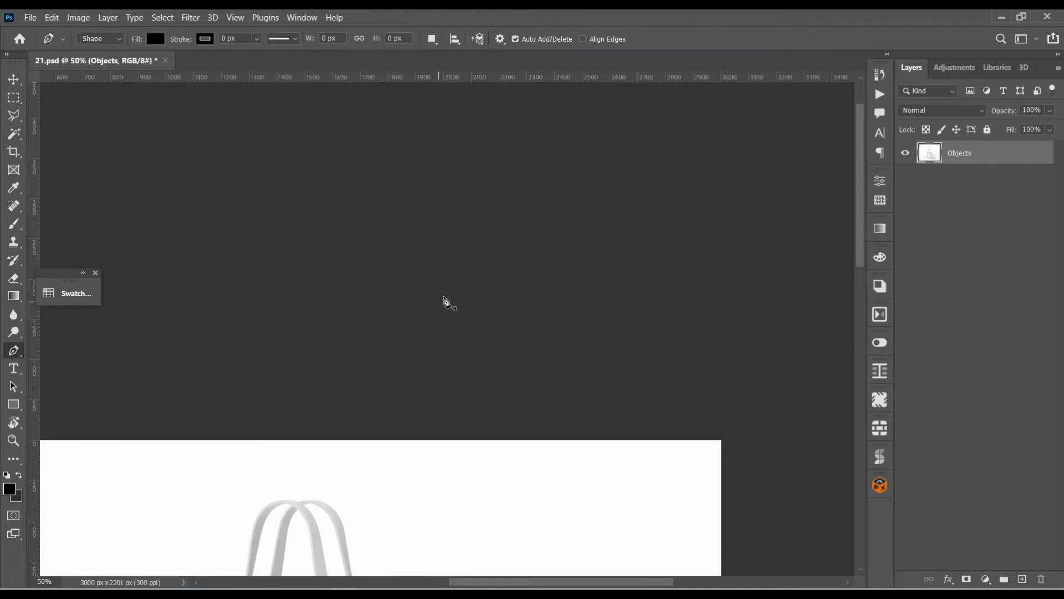
scroll(551, 462, "down", 3)
scroll(551, 462, "down", 3)
scroll(552, 462, "down", 2)
scroll(554, 462, "down", 3)
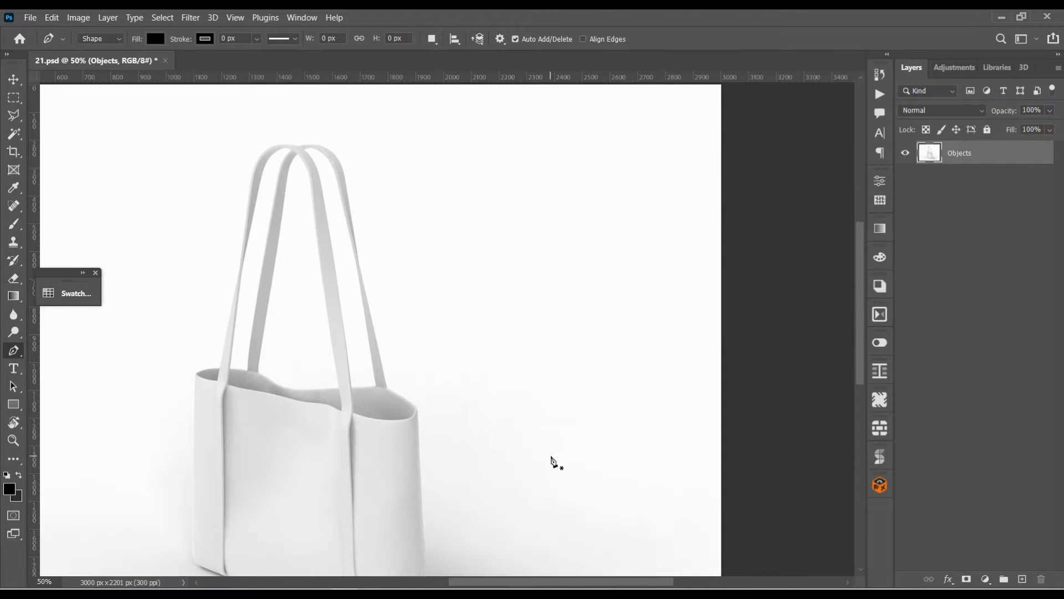
scroll(552, 462, "down", 3)
scroll(574, 580, "left", 3)
scroll(506, 439, "down", 3)
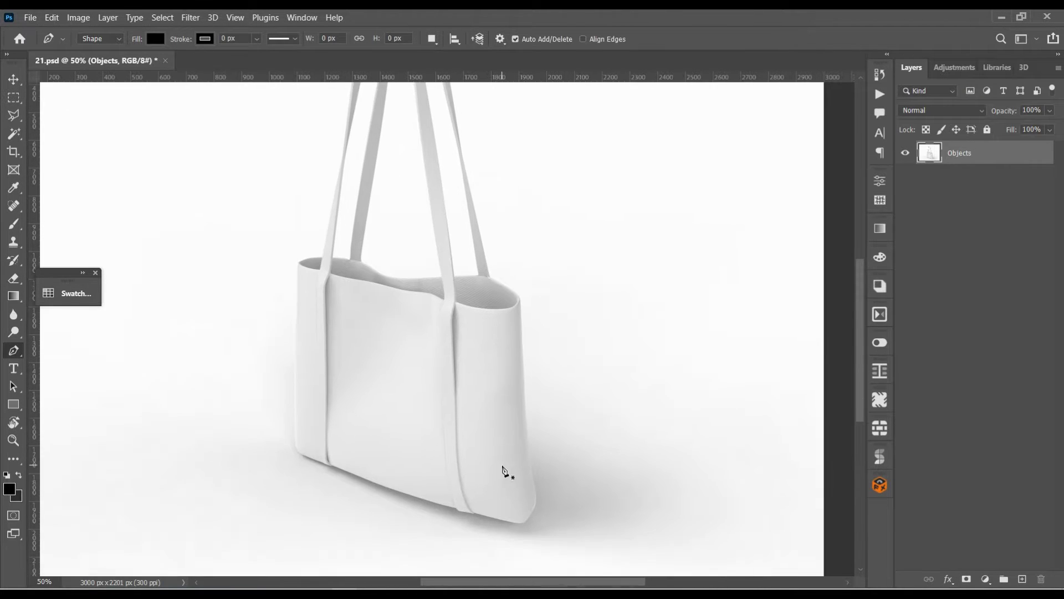
scroll(504, 471, "down", 1)
scroll(506, 500, "up", 1)
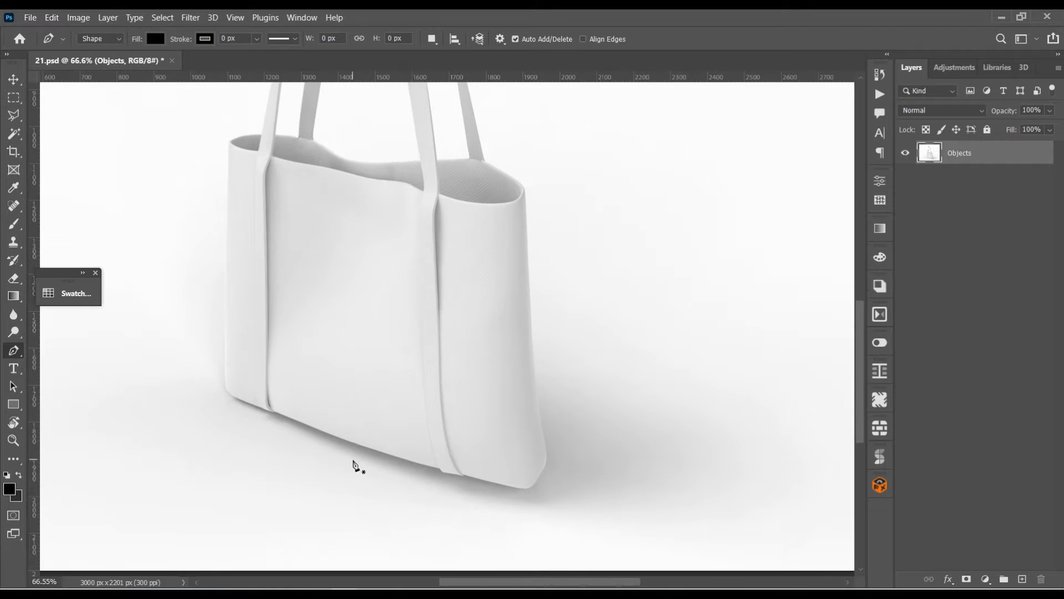
left_click_drag(349, 460, 360, 509)
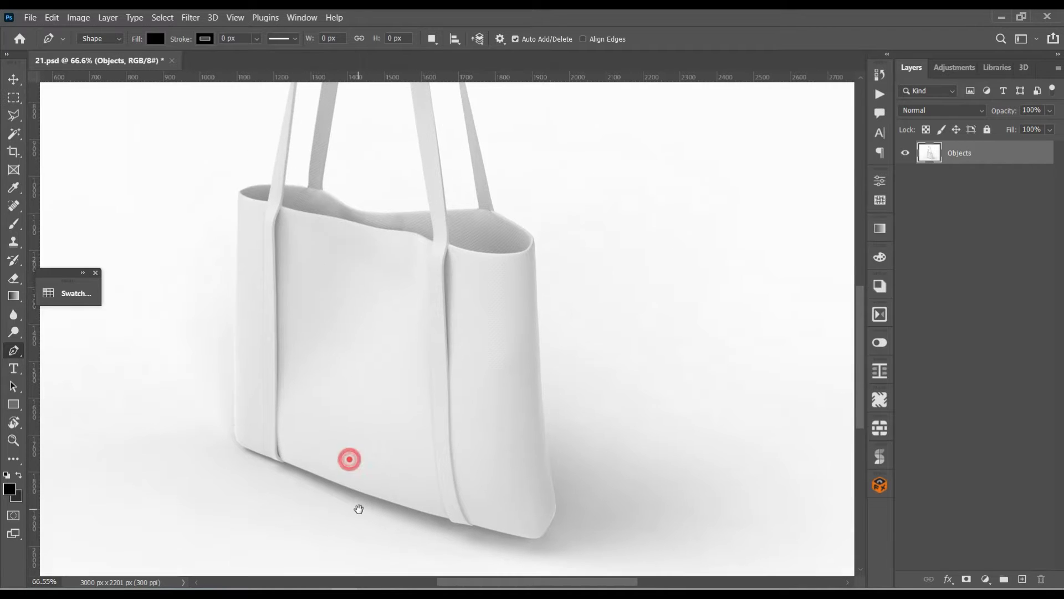
Anchor the bag's bottom-left, bottom-right and right rim corners, setting layer opacity to 0%.
left_click(285, 463)
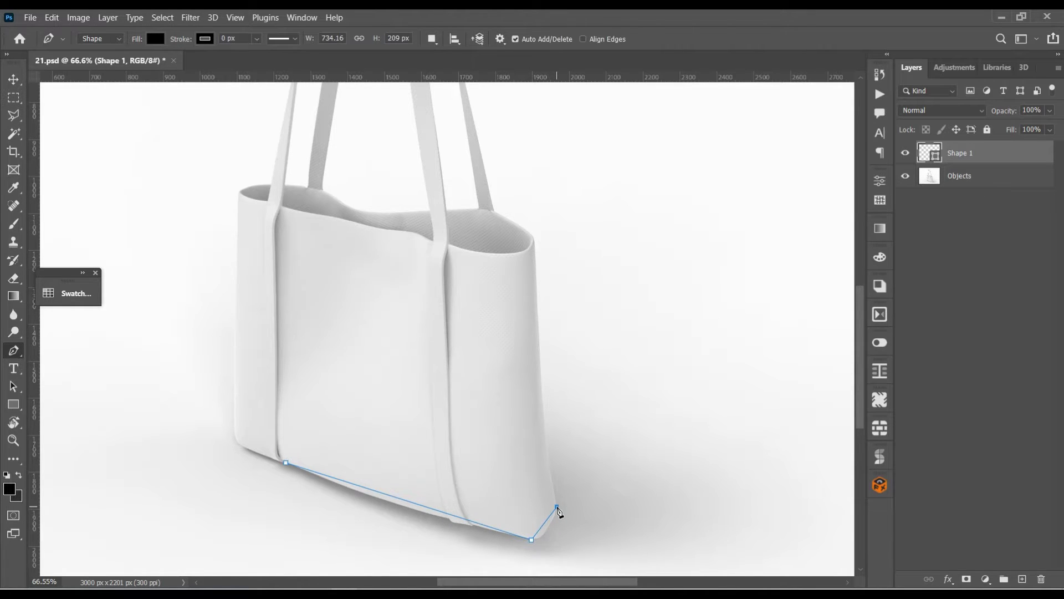
left_click(557, 507)
scroll(571, 477, "up", 3)
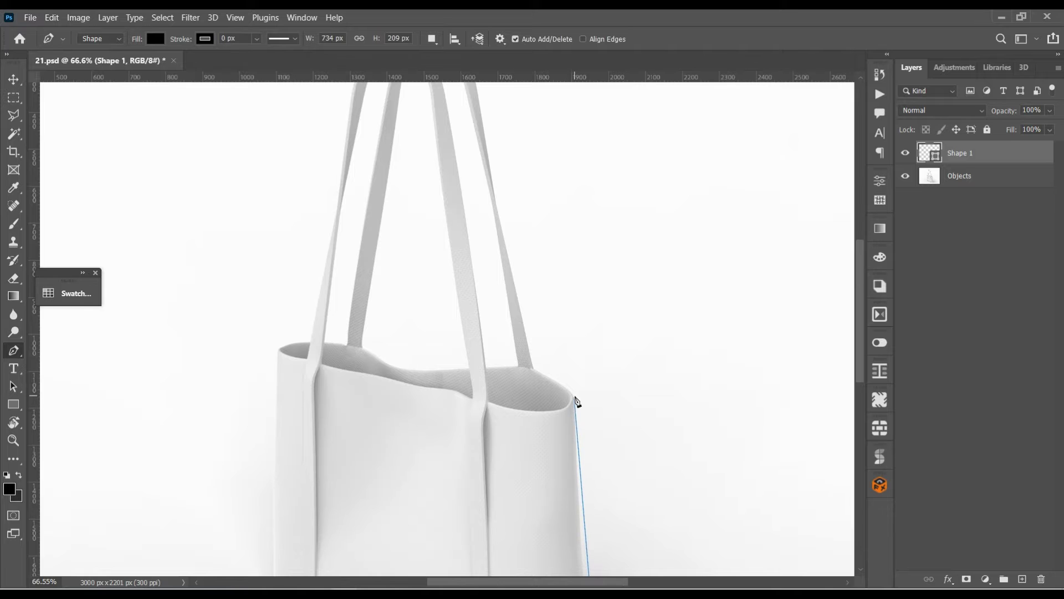
left_click(575, 400)
scroll(576, 410, "up", 3)
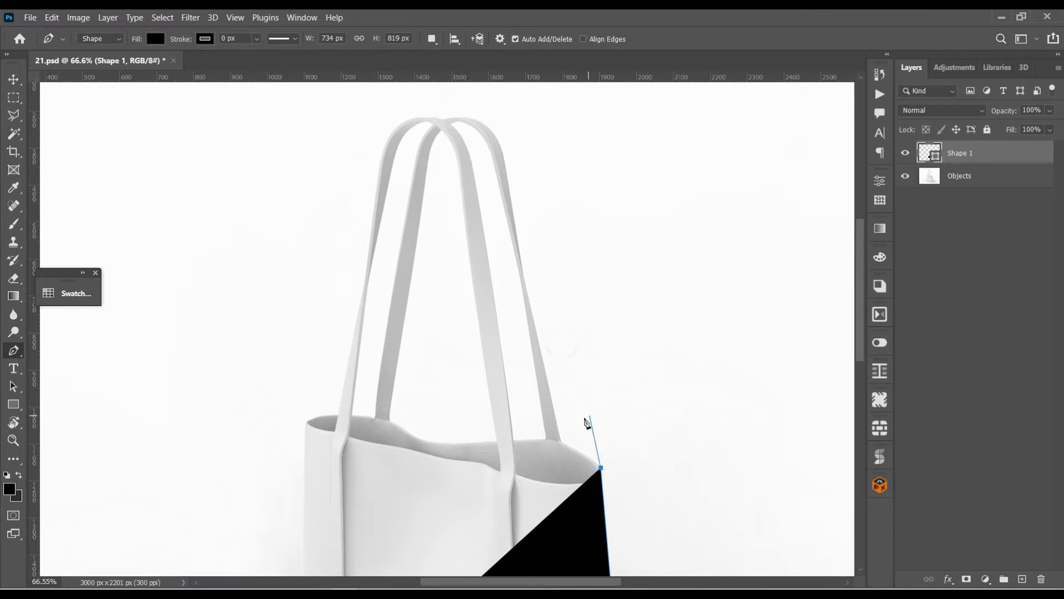
key("0")
key("0")
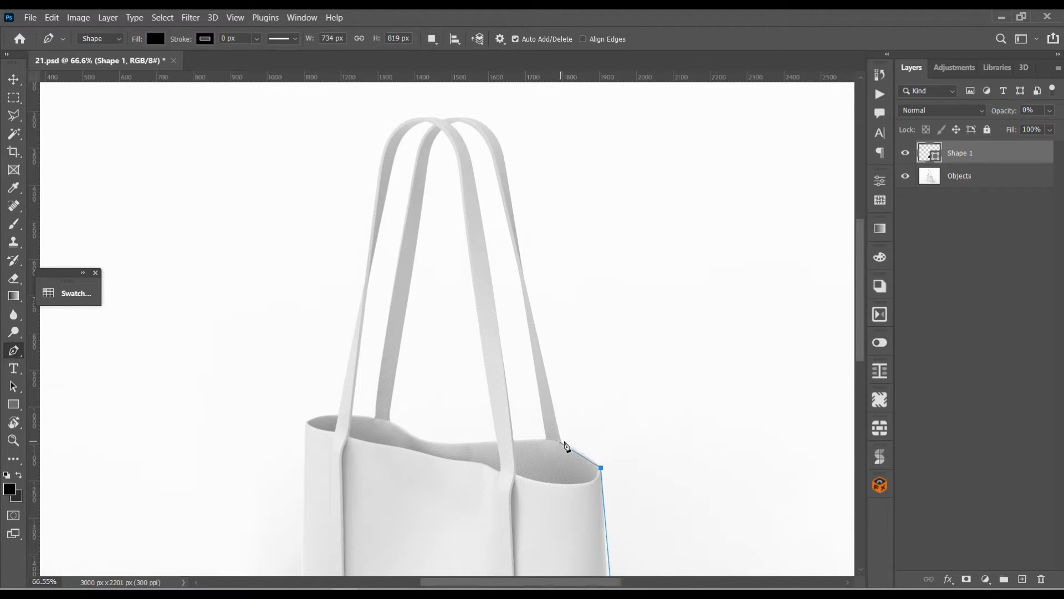
Continue anchors over the strap arch to the rim's left corner and close the outline.
left_click(562, 440)
scroll(513, 183, "up", 3)
left_click(520, 247)
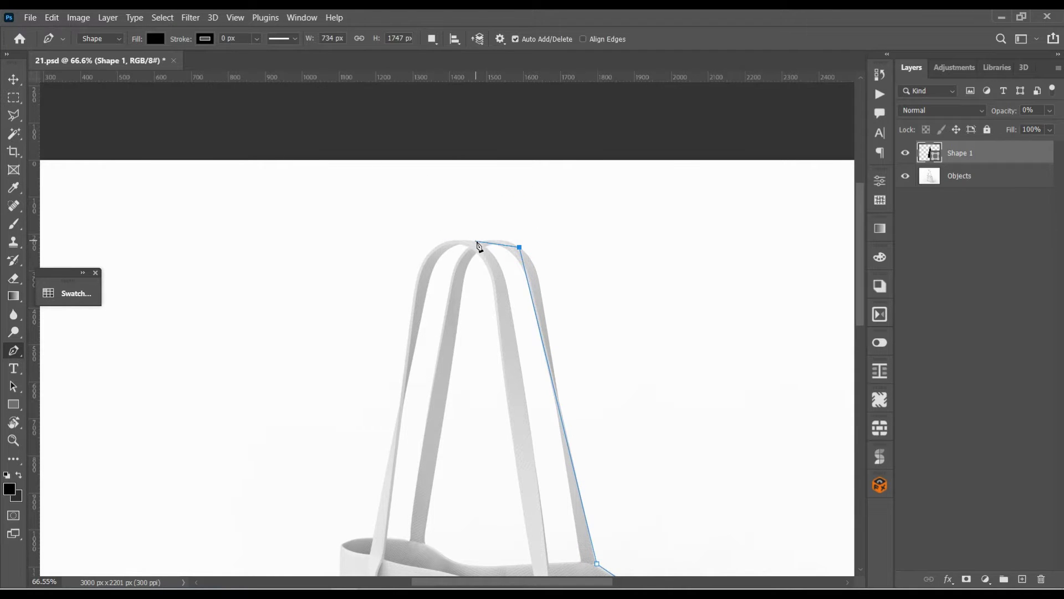
left_click(477, 241)
scroll(388, 498, "up", 3)
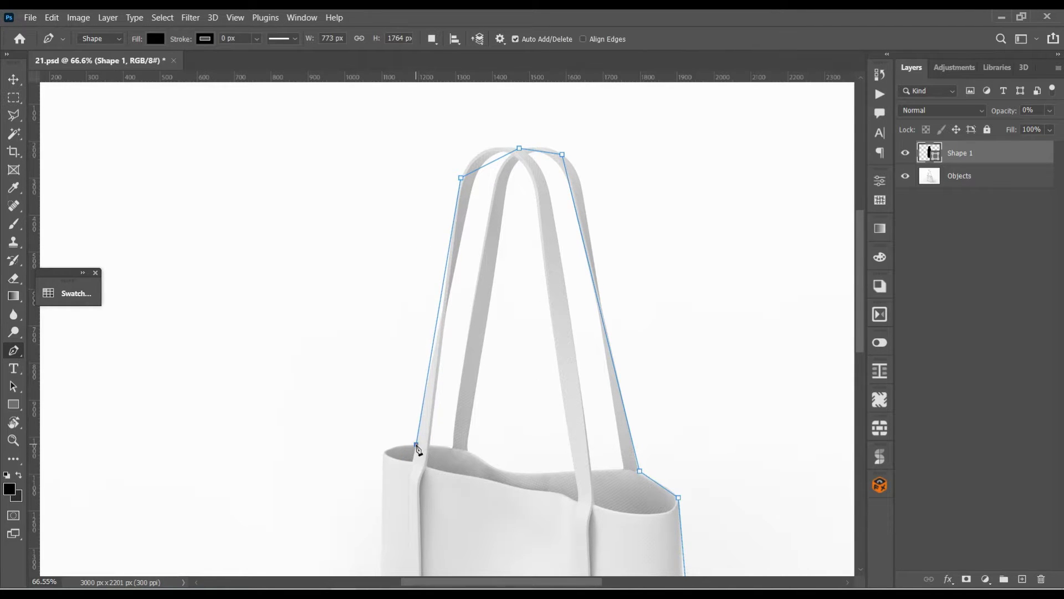
scroll(429, 454, "down", 3)
left_click(475, 338)
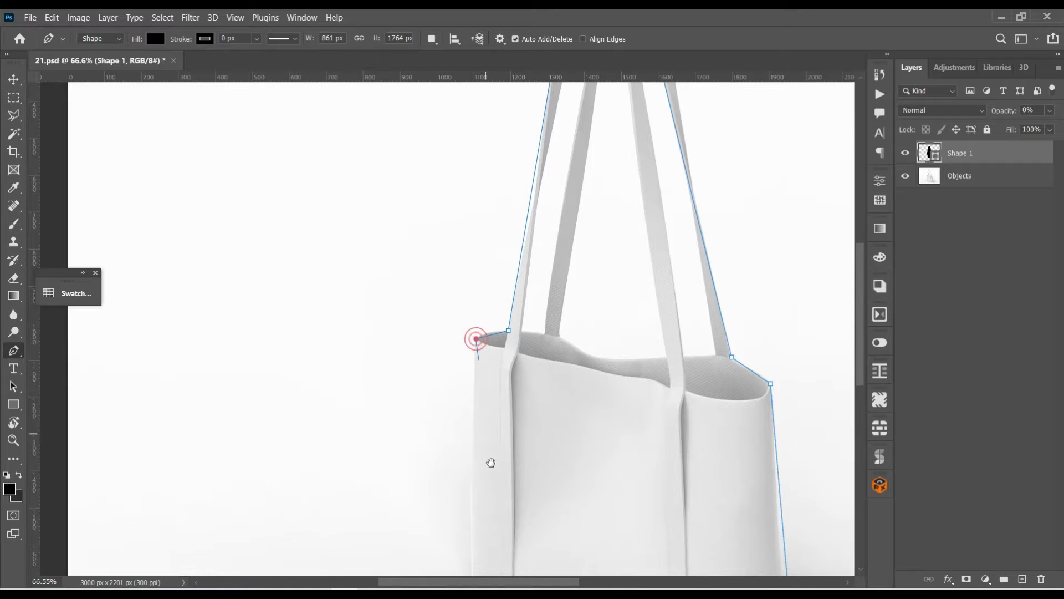
left_click_drag(491, 462, 564, 174)
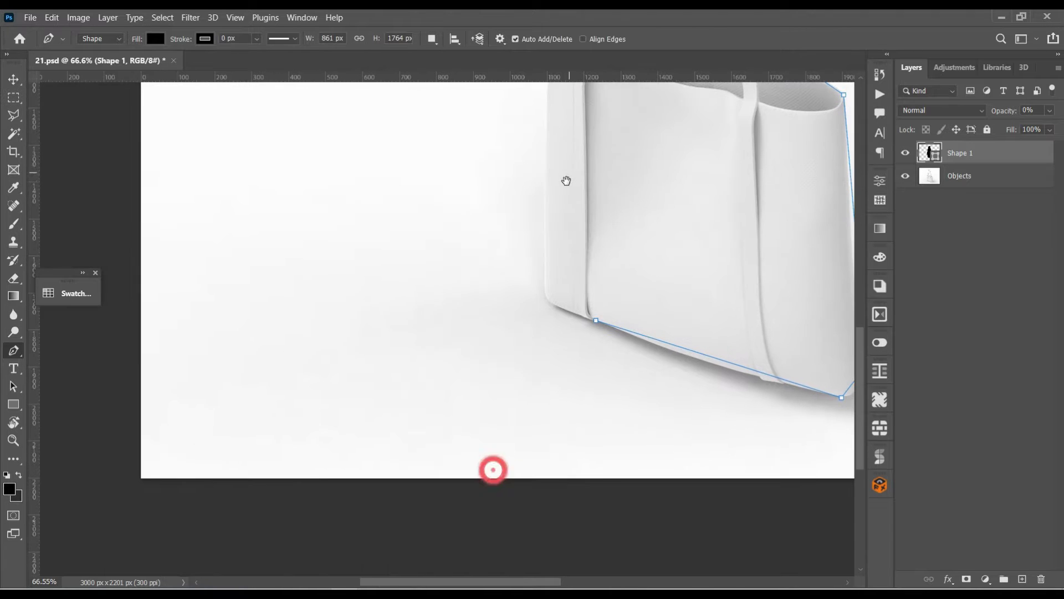
left_click(546, 300)
left_click_drag(627, 320, 474, 329)
Curve the bottom-right corner and move the bottom anchor up onto the bag edge.
scroll(613, 409, "up", 5)
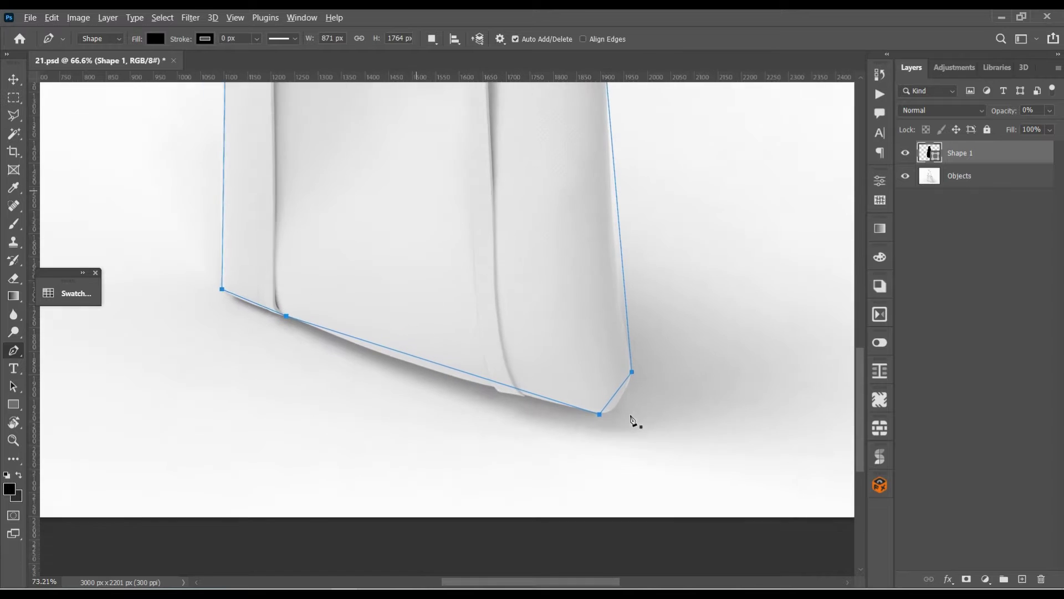
mouse_move(582, 327)
left_mouse_down()
mouse_move(508, 333)
mouse_move(488, 303)
left_mouse_up()
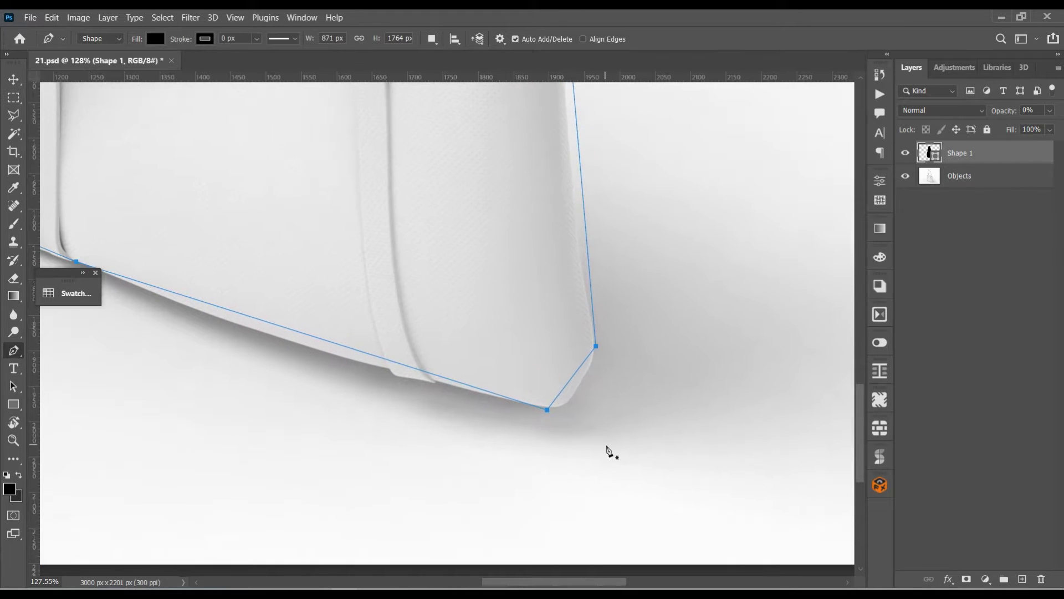
left_click_drag(569, 382, 578, 403)
scroll(604, 382, "up", 2)
scroll(591, 372, "up", 3)
left_click_drag(496, 463, 513, 438)
key("Up")
key("Up")
key("Up")
key("Up")
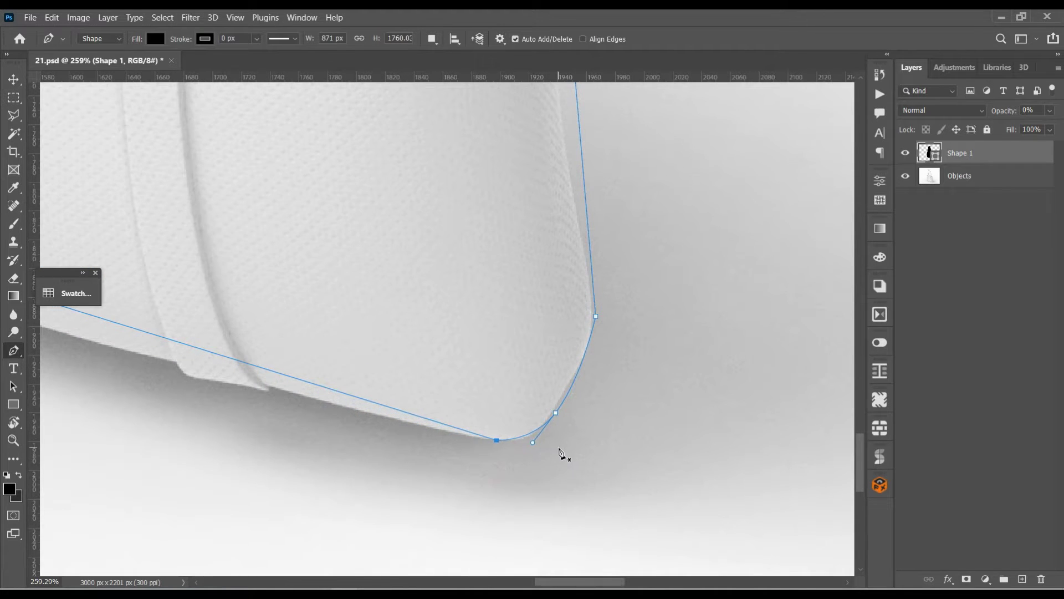
left_click_drag(527, 452, 527, 450)
Nudge the anchors above the corner and on the right edge left onto the bag's edge.
left_click(555, 413)
key("Left")
key("Left")
key("Left")
key("Down")
left_click_drag(648, 261, 679, 410)
left_click(626, 466, "ctrl")
key("Left")
key("Left")
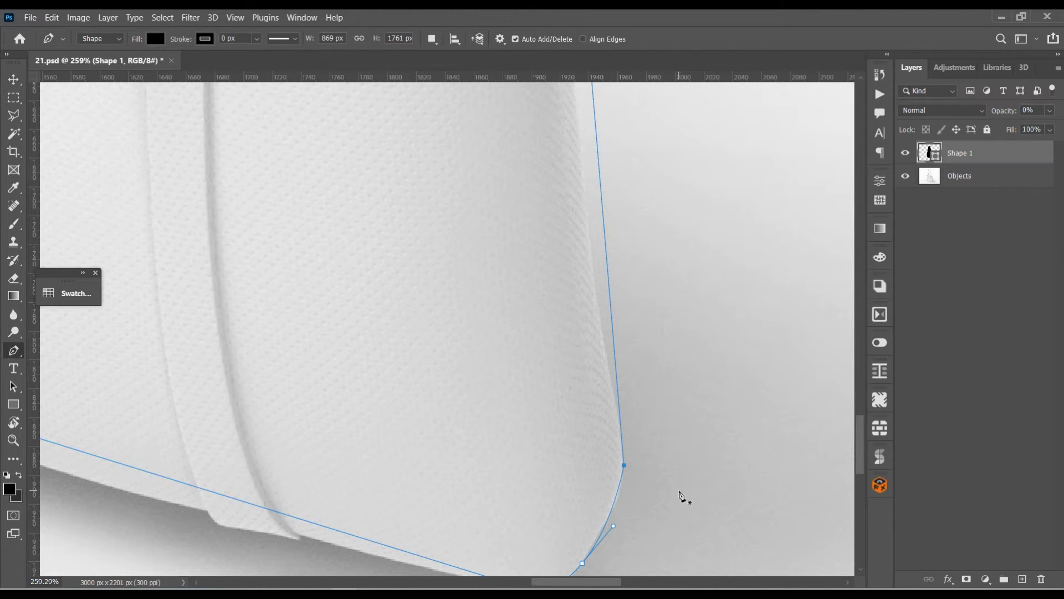
key("Right")
key("Right")
key("Left")
key("Left")
Align the right-edge anchors with the bag, adding and nudging a new anchor higher up.
left_click_drag(679, 371, 711, 551)
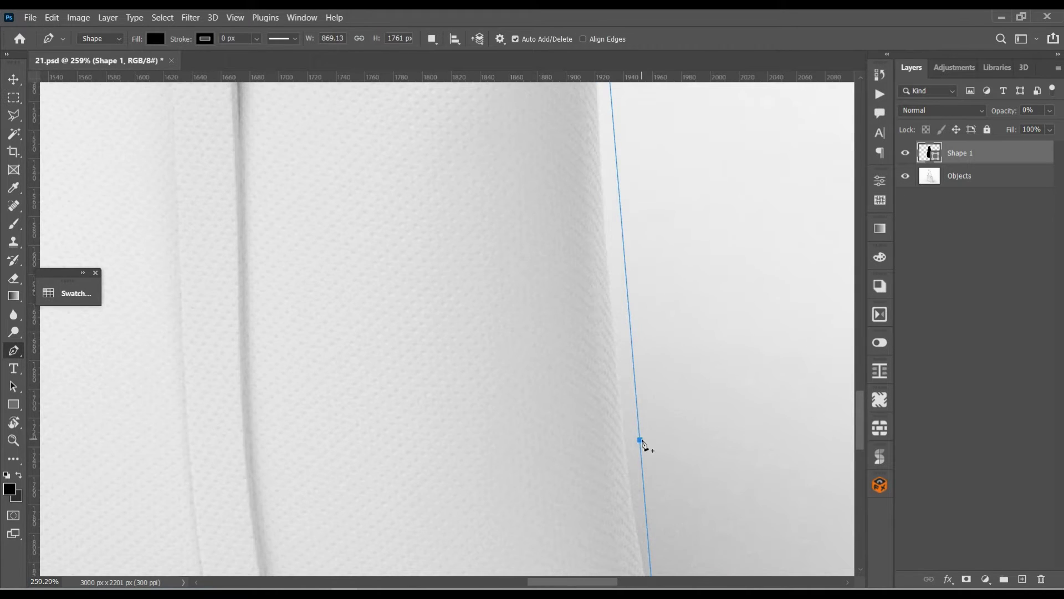
left_click_drag(640, 440, 625, 443)
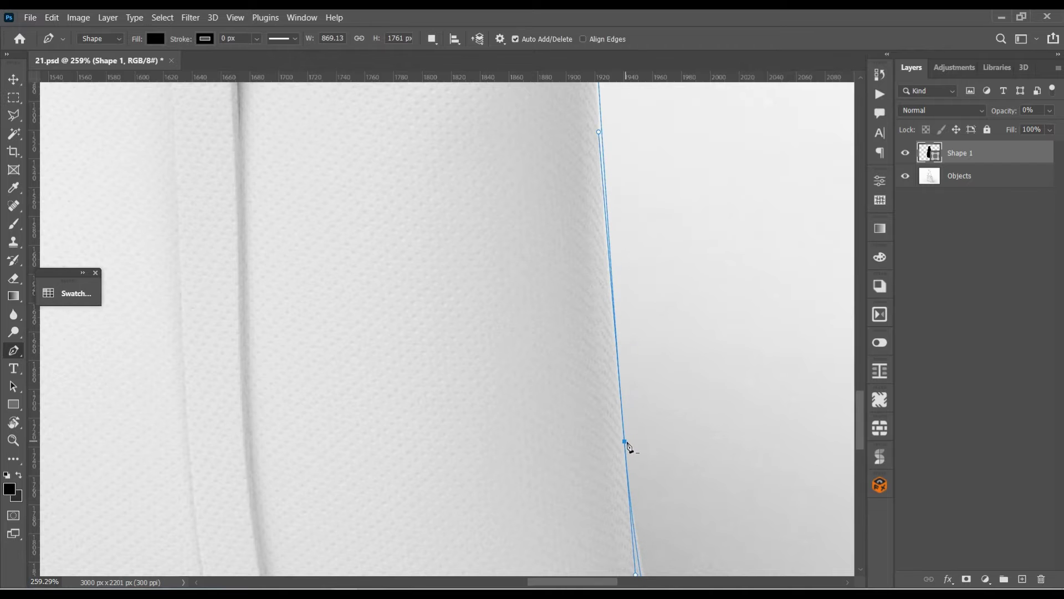
scroll(665, 431, "down", 1)
scroll(711, 506, "down", 1)
scroll(607, 446, "down", 2)
left_click(609, 446, "ctrl")
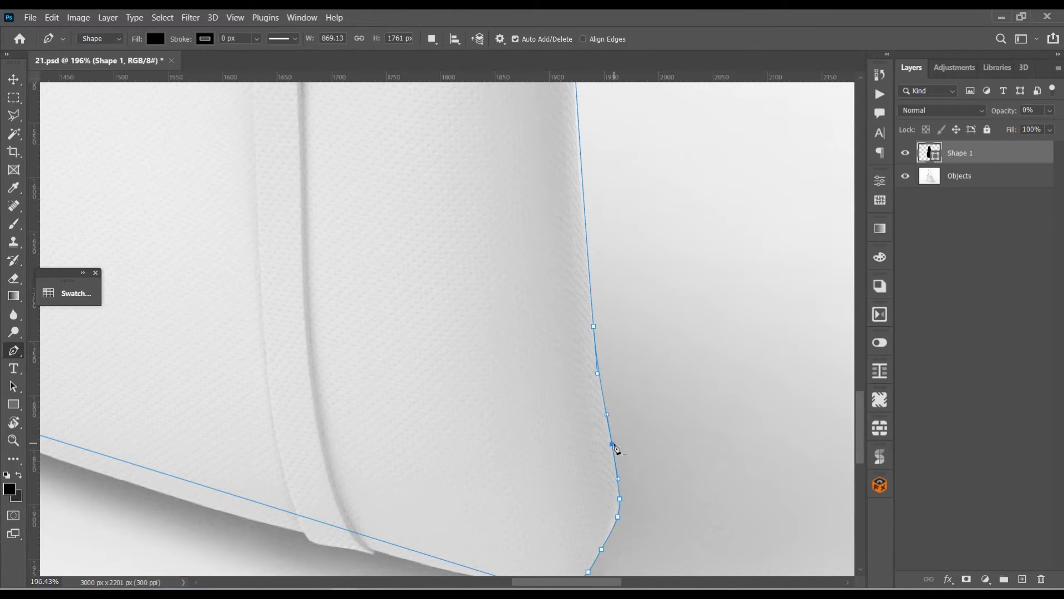
left_click_drag(658, 314, 658, 373)
left_click(599, 419)
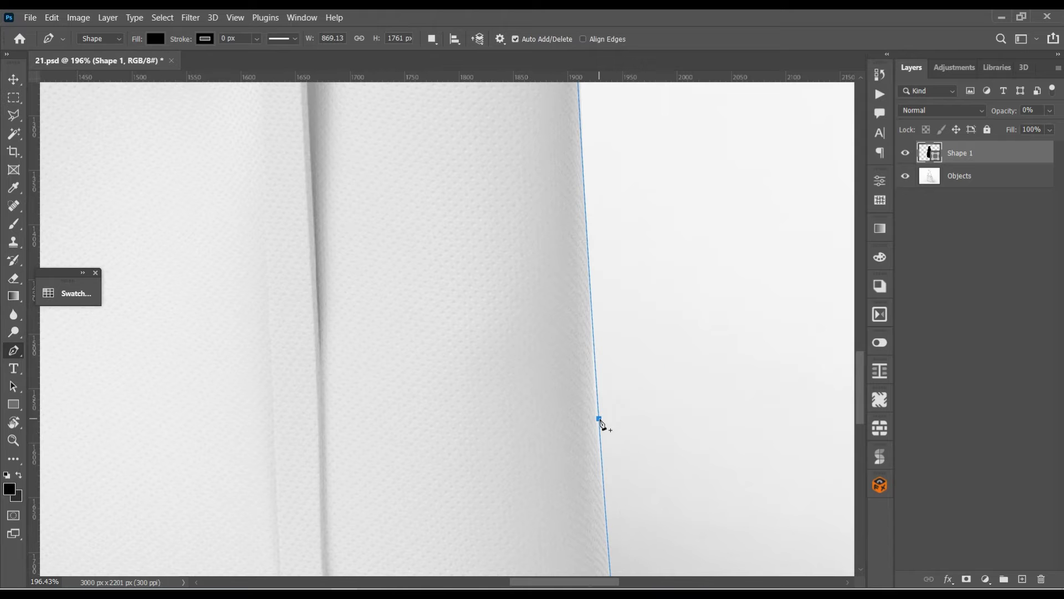
left_click(603, 438)
key("Left")
key("Left")
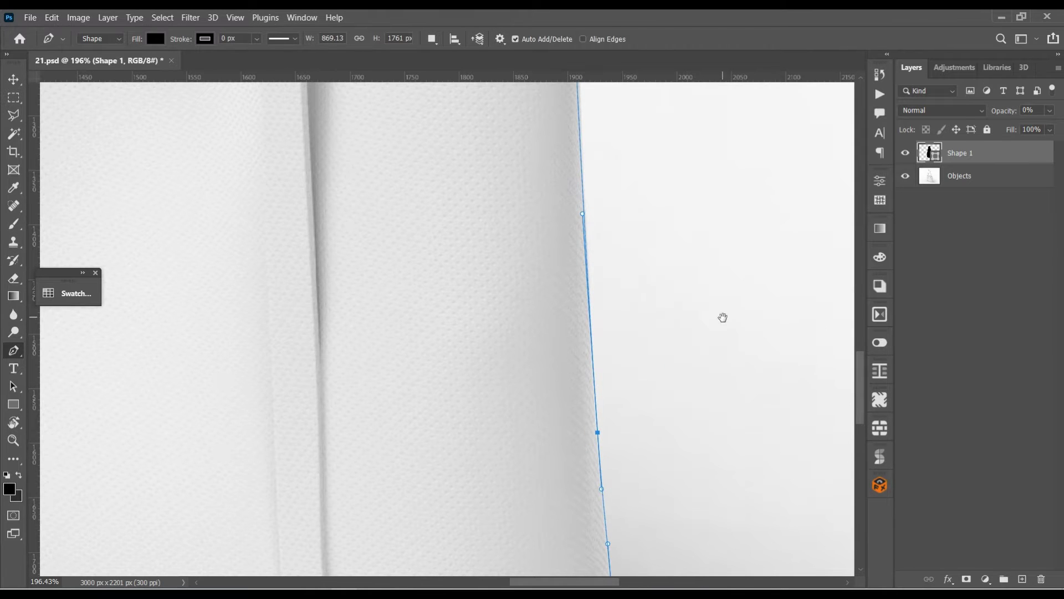
scroll(723, 317, "up", 5)
scroll(656, 387, "up", 1)
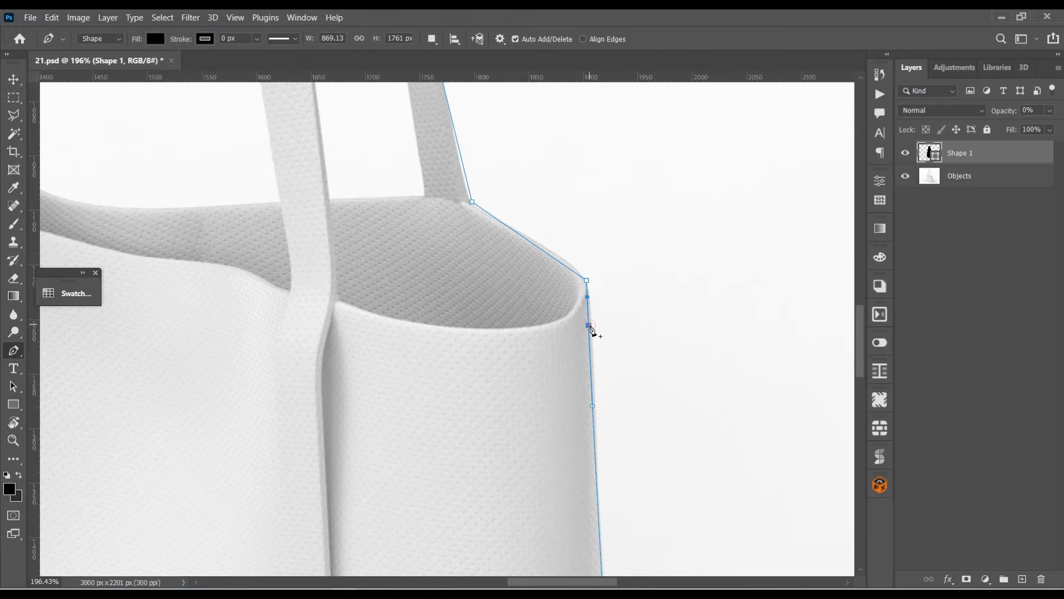
key("Right")
key("Right")
key("Right")
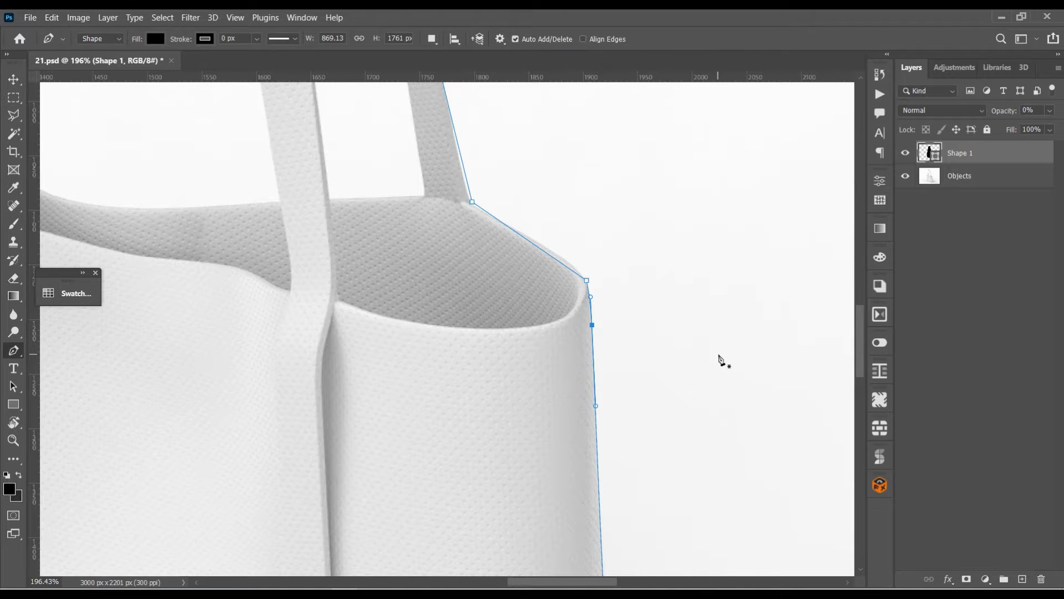
Curve the outline around the rim corner, undoing an extra anchor on the rim curve.
left_click_drag(651, 321, 695, 391)
left_click_drag(592, 326, 599, 327)
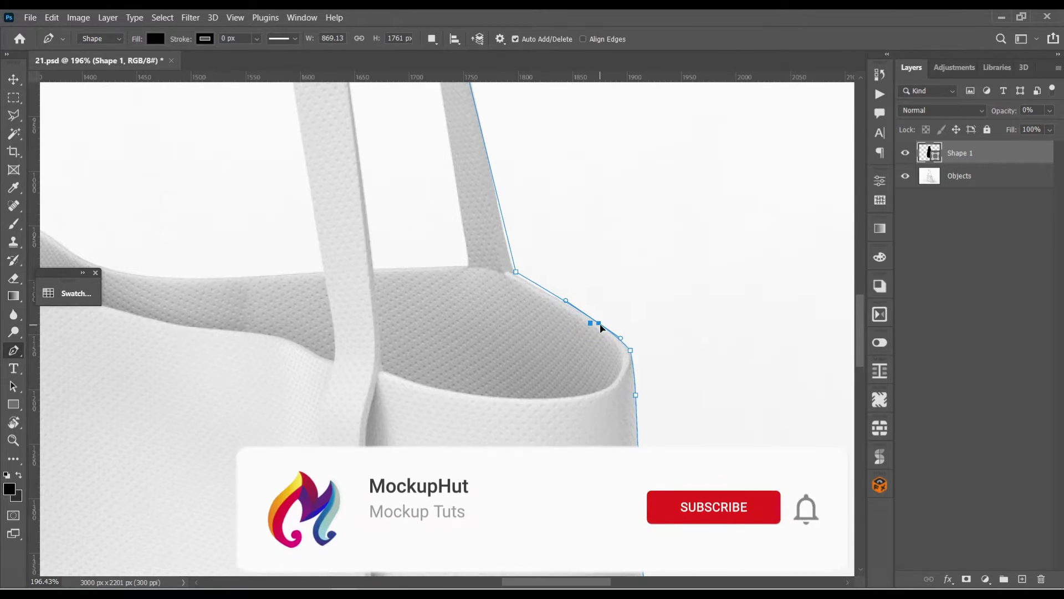
left_click_drag(659, 315, 698, 337)
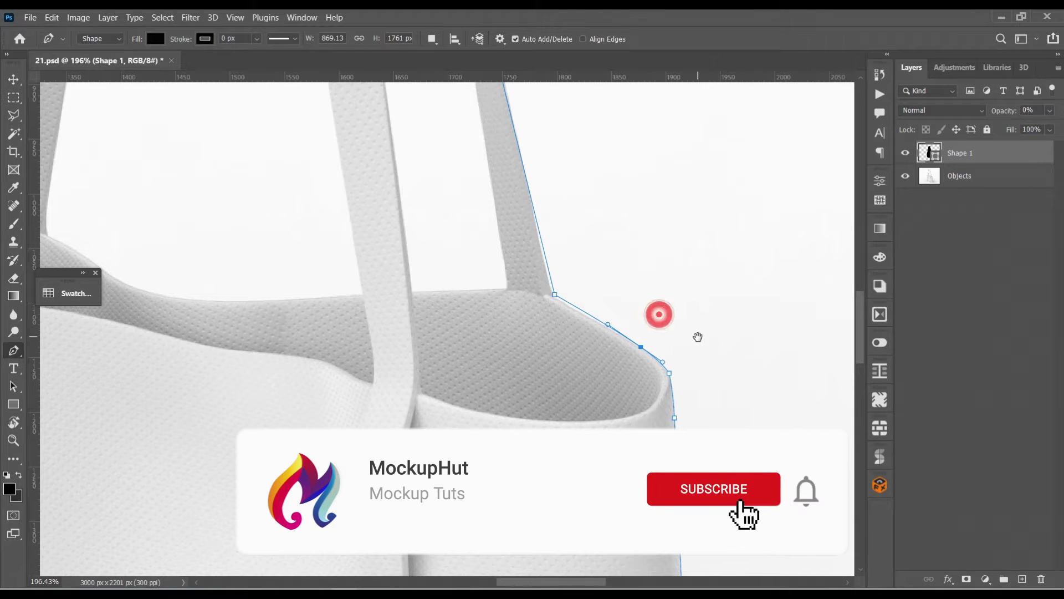
left_click(579, 309)
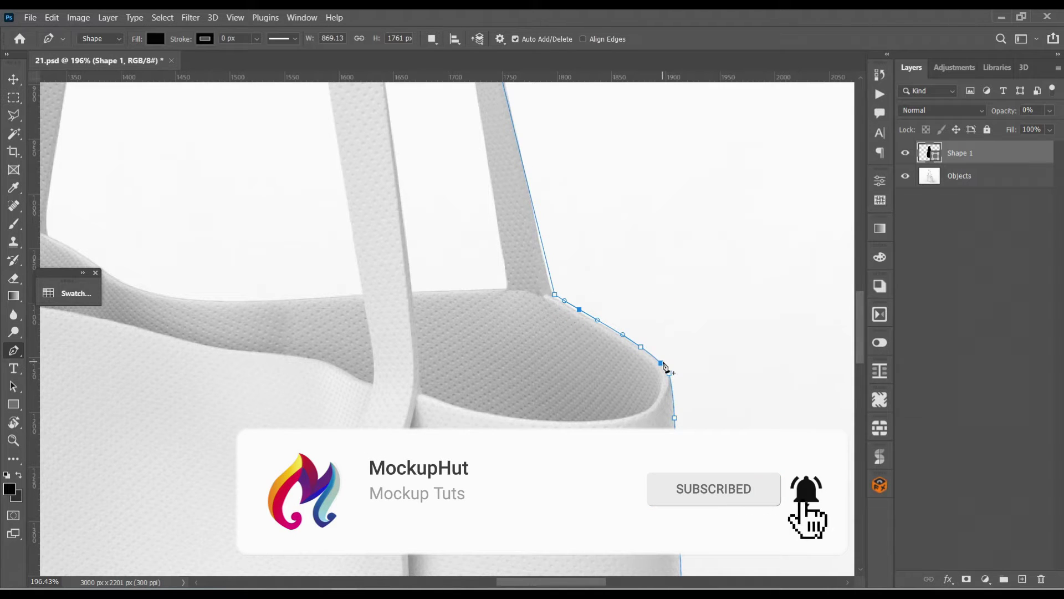
key("ctrl+z")
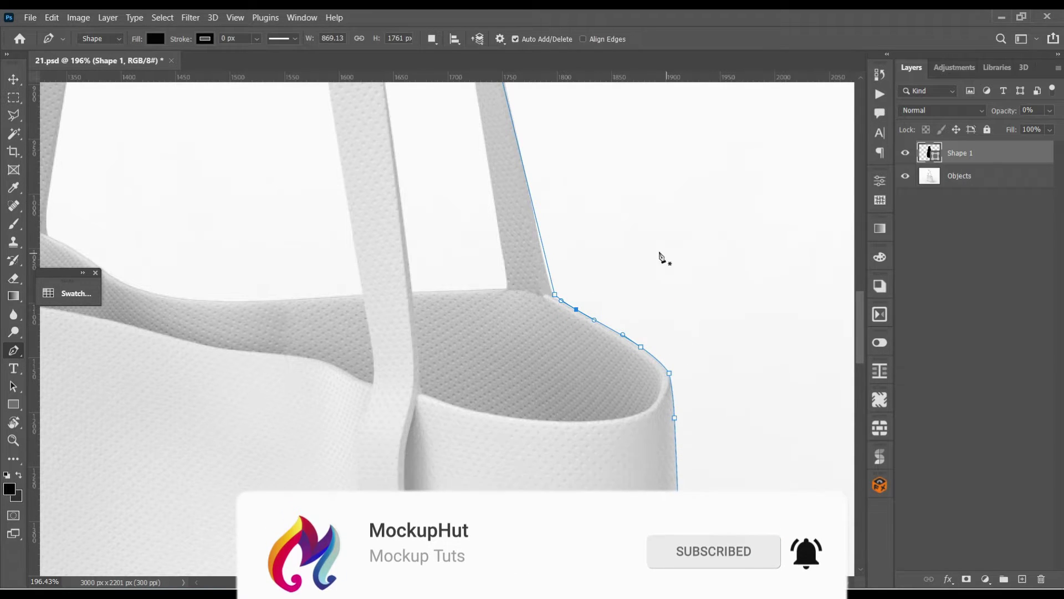
left_click_drag(632, 252, 723, 314)
left_click(639, 333)
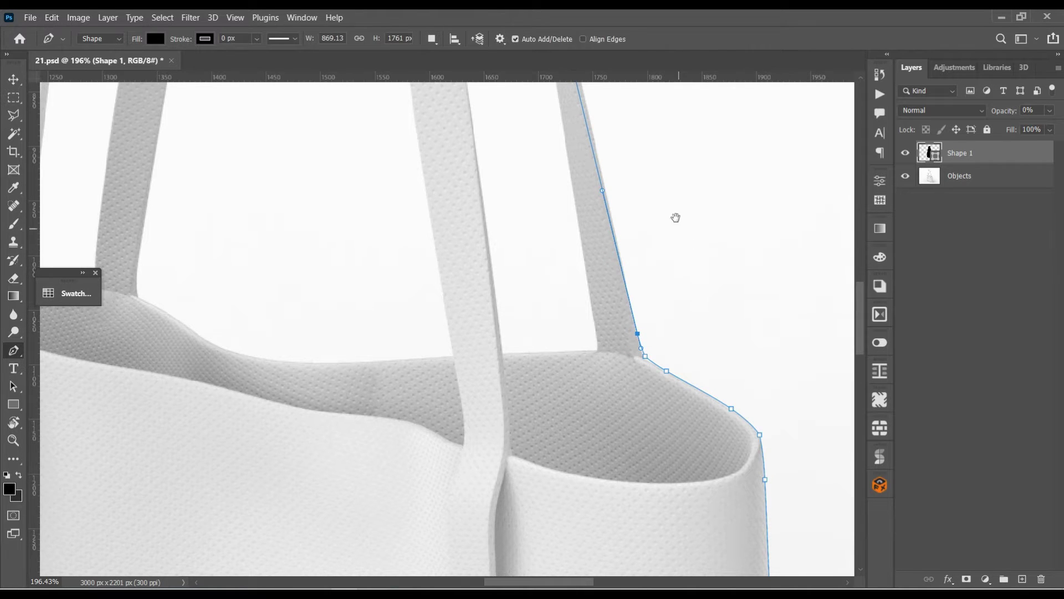
Smooth the arch-top anchor and curve the outline along the right handle's bend.
left_click_drag(676, 218, 712, 471)
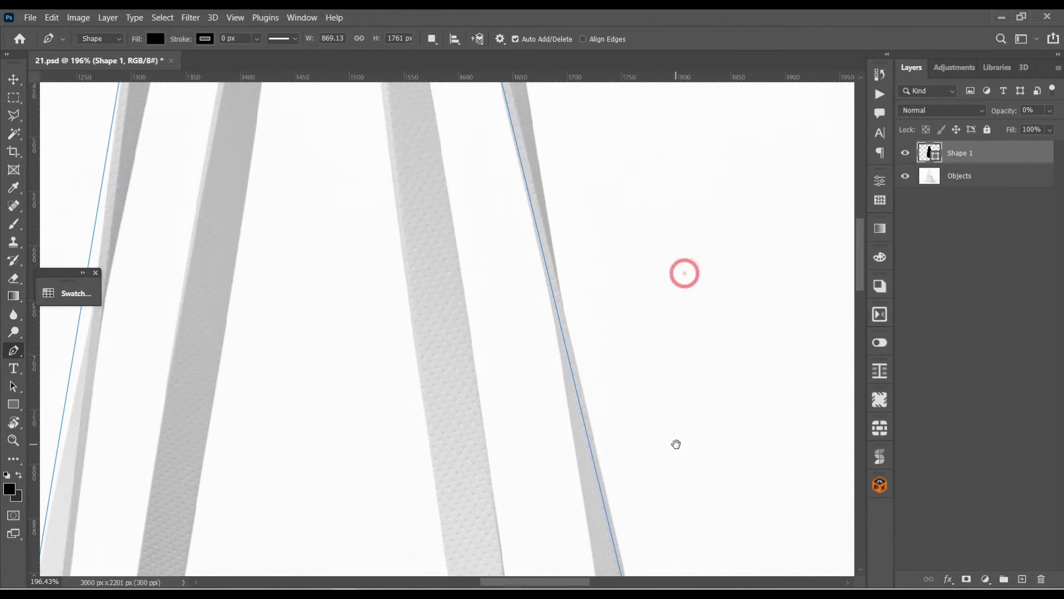
scroll(677, 442, "down", 1)
scroll(672, 423, "down", 1)
scroll(675, 415, "down", 1)
mouse_move(710, 347)
left_mouse_down()
mouse_move(648, 430)
mouse_move(647, 402)
left_mouse_up()
left_click(526, 406)
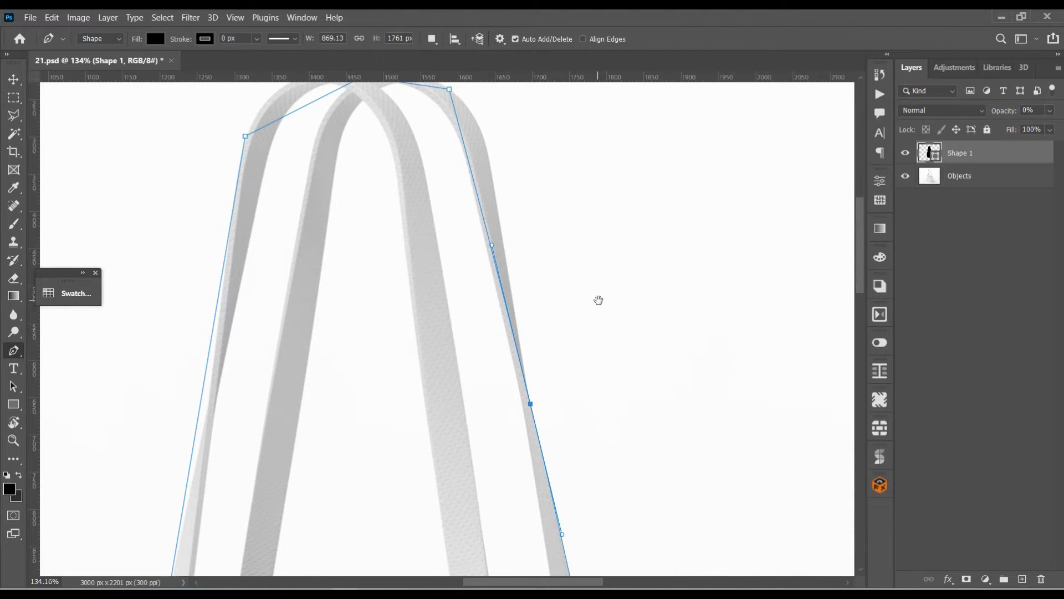
left_click_drag(599, 300, 617, 403)
left_click(484, 252, "ctrl")
left_click_drag(485, 254, 504, 253)
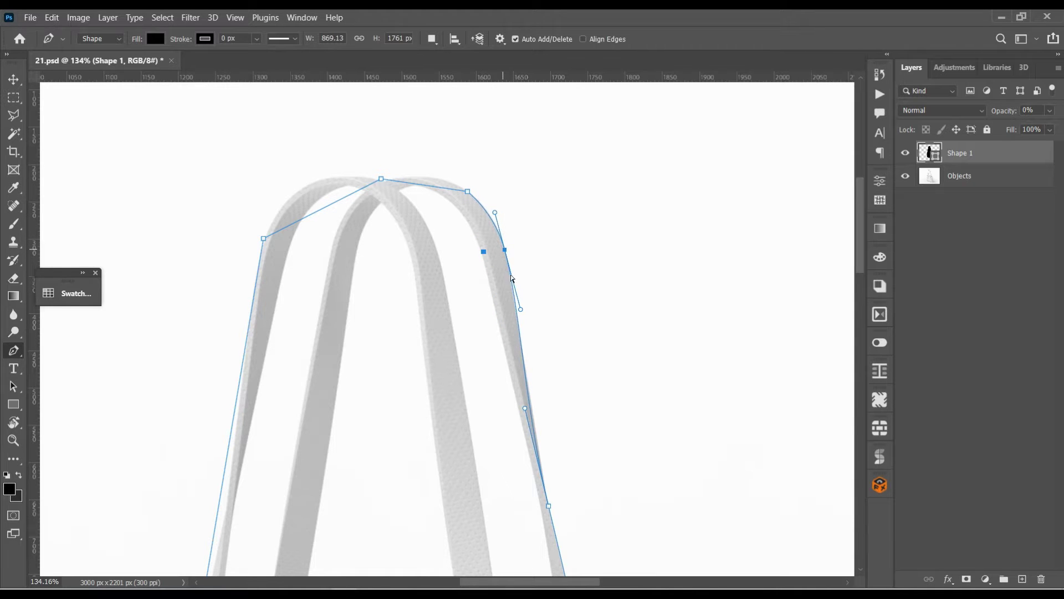
scroll(578, 364, "down", 1)
scroll(559, 403, "down", 1)
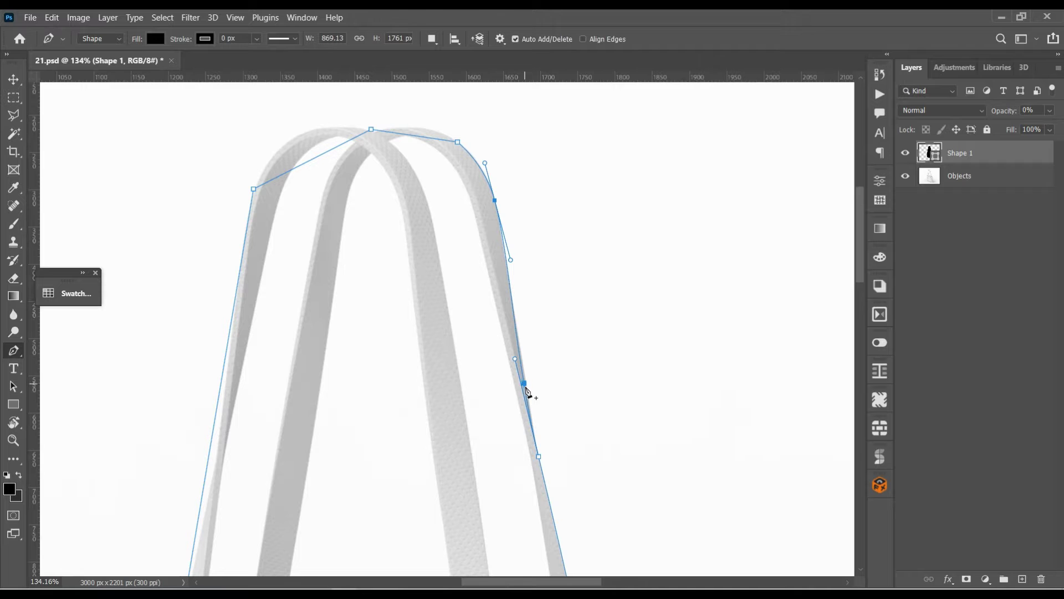
left_click_drag(515, 360, 520, 363)
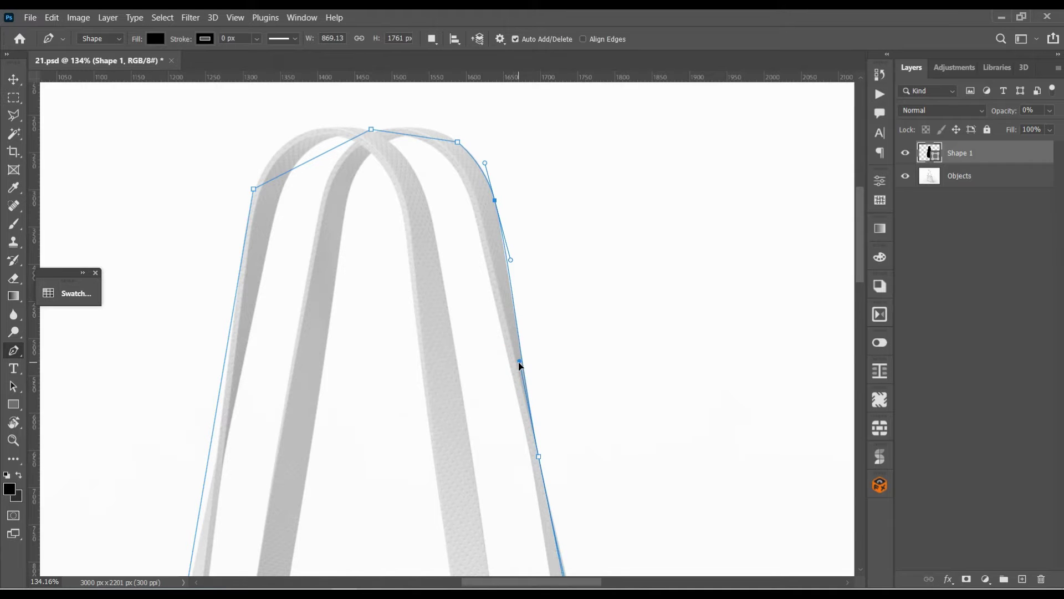
scroll(581, 521, "up", 2)
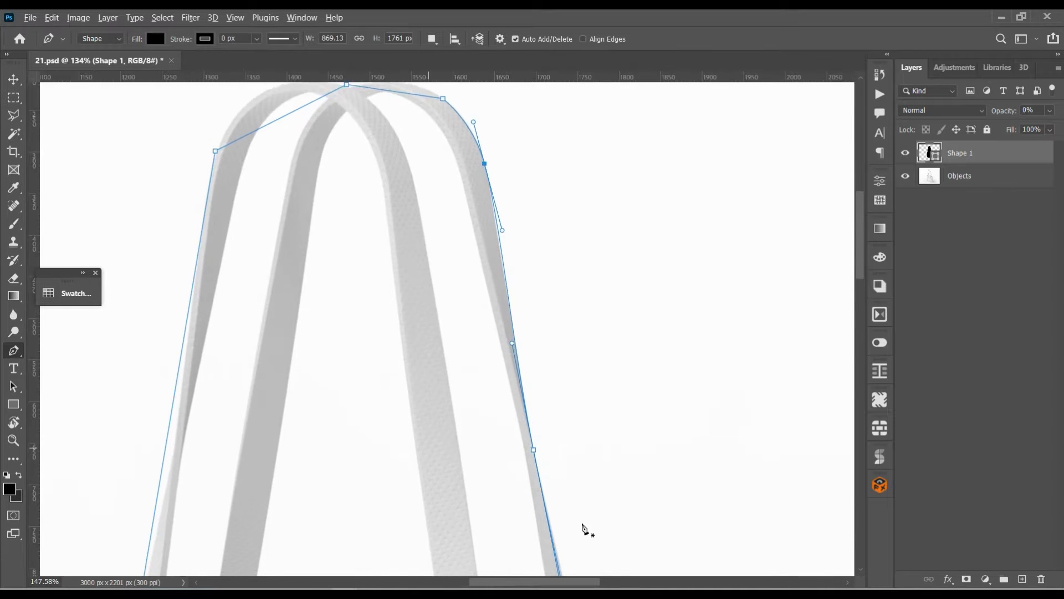
scroll(582, 529, "up", 2)
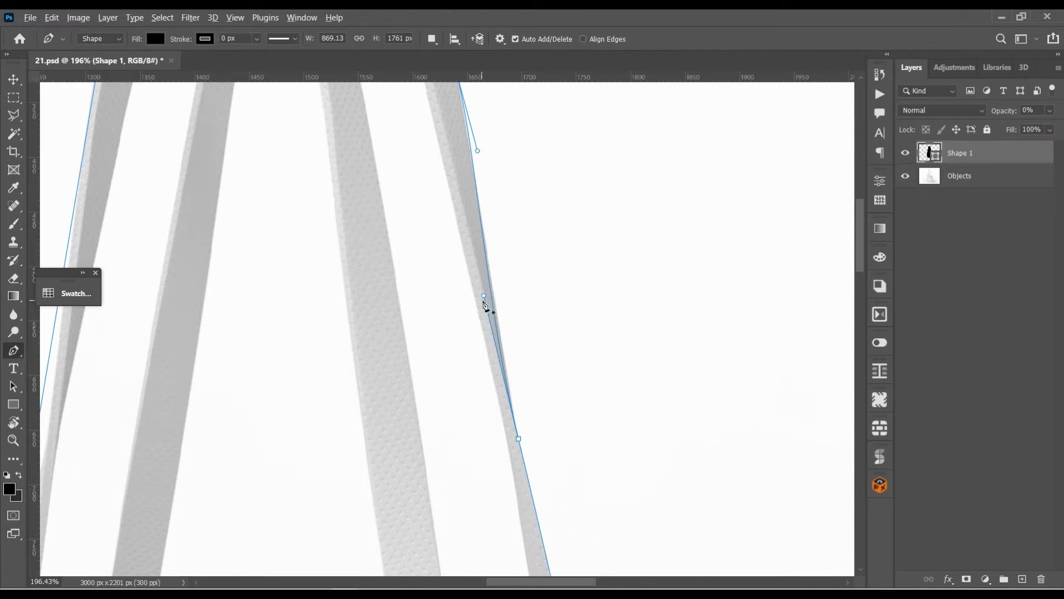
left_click_drag(485, 299, 491, 300)
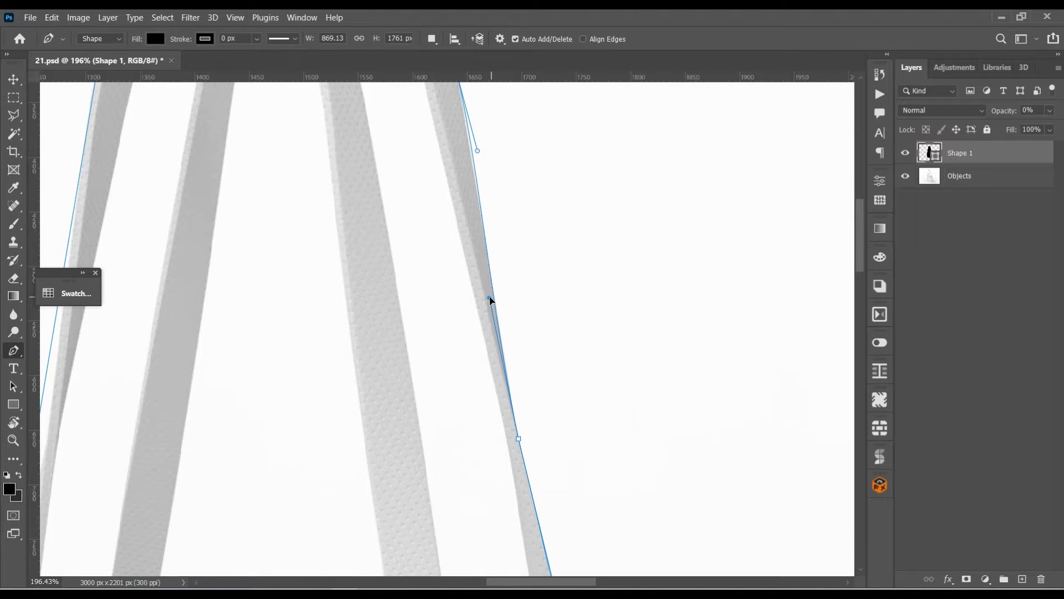
Add an anchor on the handle arch and curve the outline over the left arch top.
left_click_drag(563, 202, 619, 418)
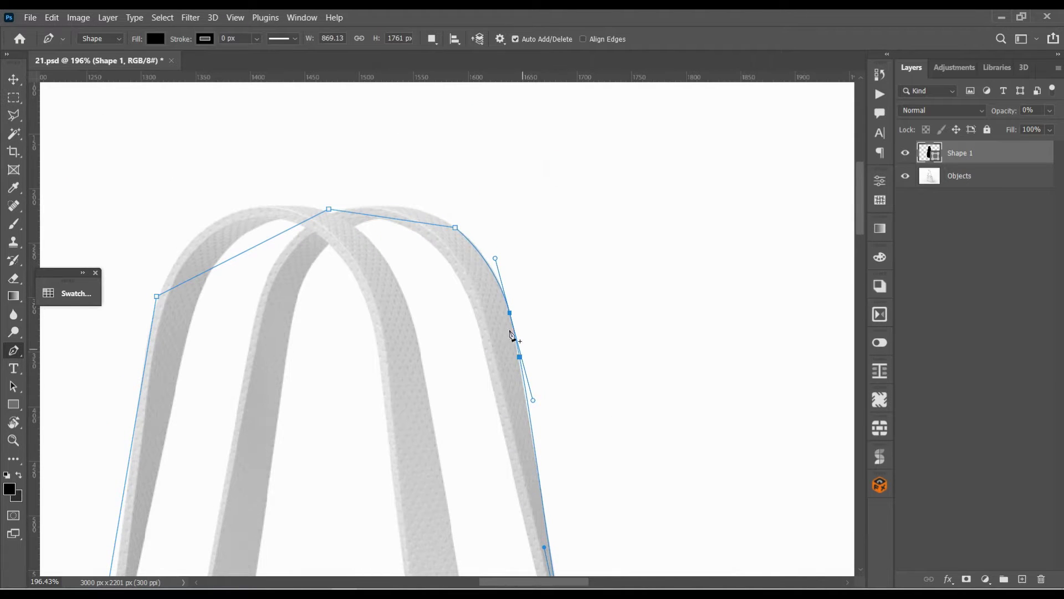
left_click(455, 227, "ctrl")
key("Up")
scroll(615, 283, "up", 3)
scroll(686, 352, "left", 3)
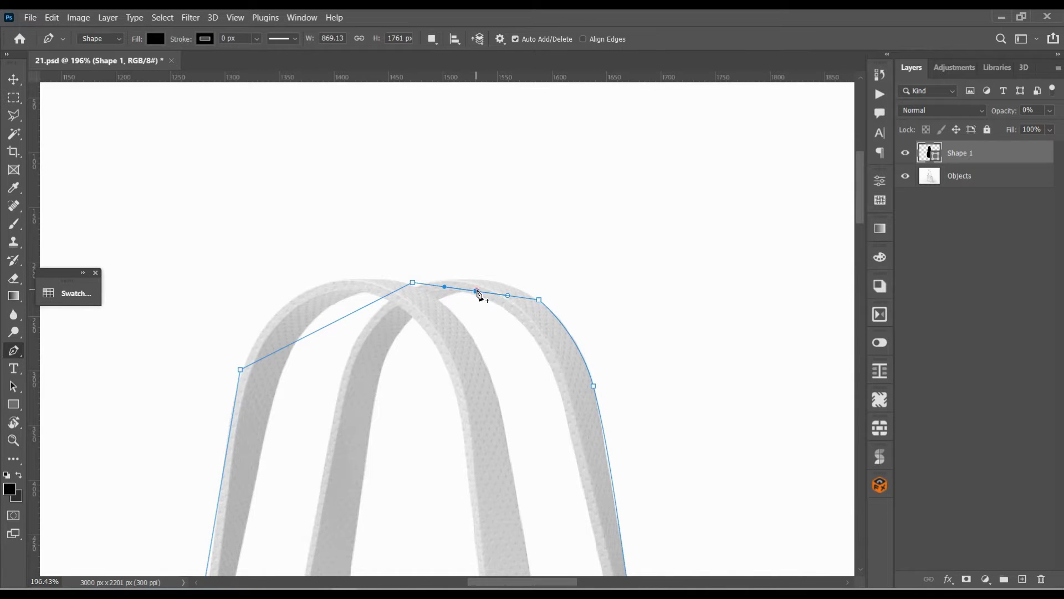
left_click_drag(477, 290, 483, 281)
scroll(618, 350, "left", 1)
left_click(432, 283, "ctrl")
key("Down")
key("Down")
key("Right")
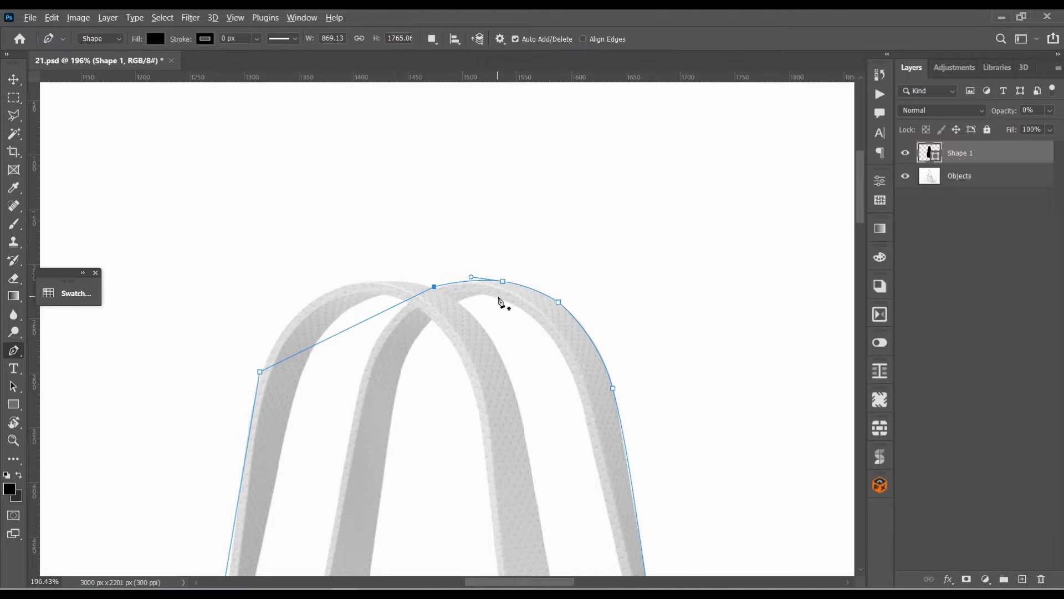
scroll(499, 301, "up", 3)
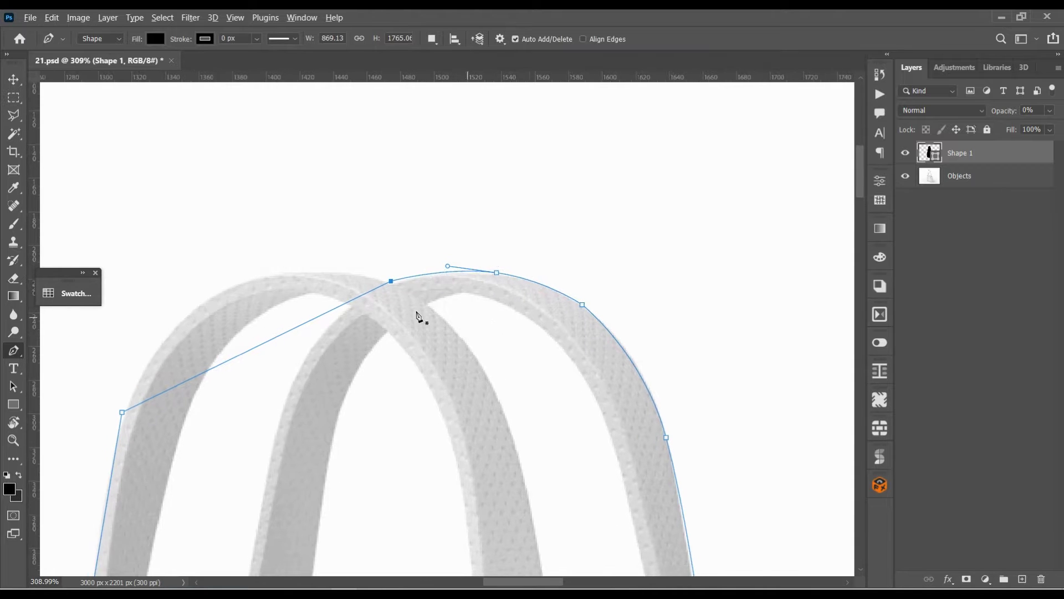
scroll(415, 310, "down", 2)
left_click_drag(371, 376, 334, 336)
left_click_drag(334, 333, 335, 335)
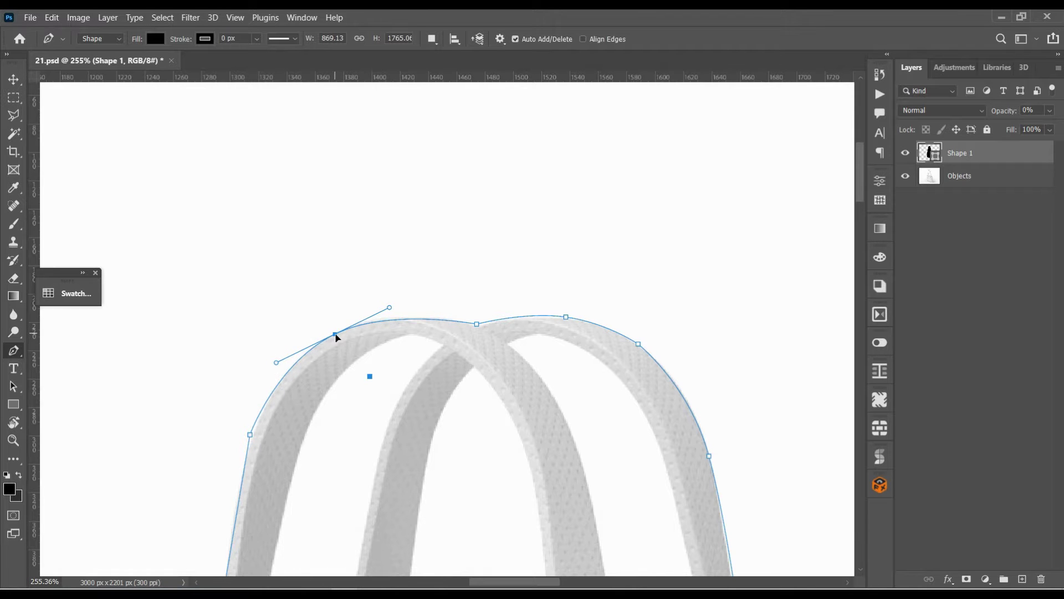
Add anchors where the handles cross and along the left arch curve and handle edge.
left_click(390, 318)
left_click_drag(476, 324, 477, 327)
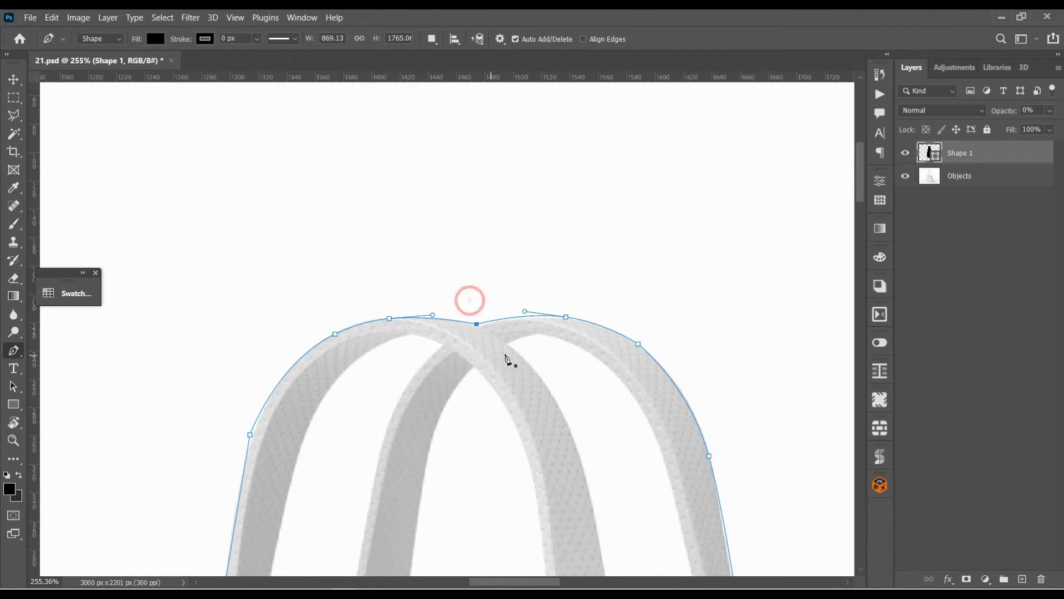
left_click(444, 321)
left_click_drag(427, 448, 534, 381)
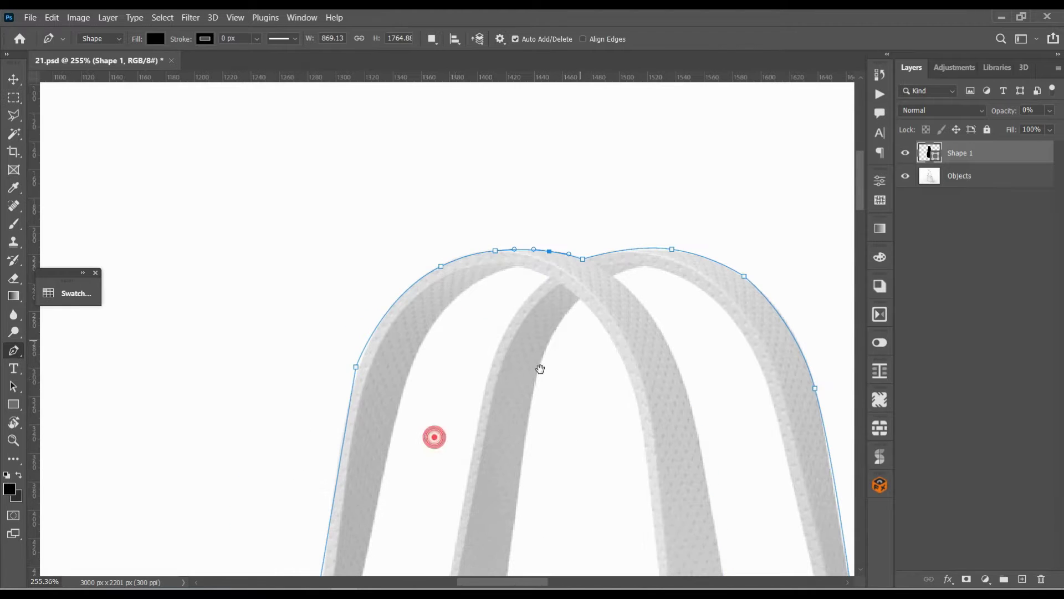
left_click_drag(333, 337, 413, 418)
key("Down")
key("Down")
key("Down")
key("Down")
left_click(386, 317)
left_click_drag(467, 448, 512, 287)
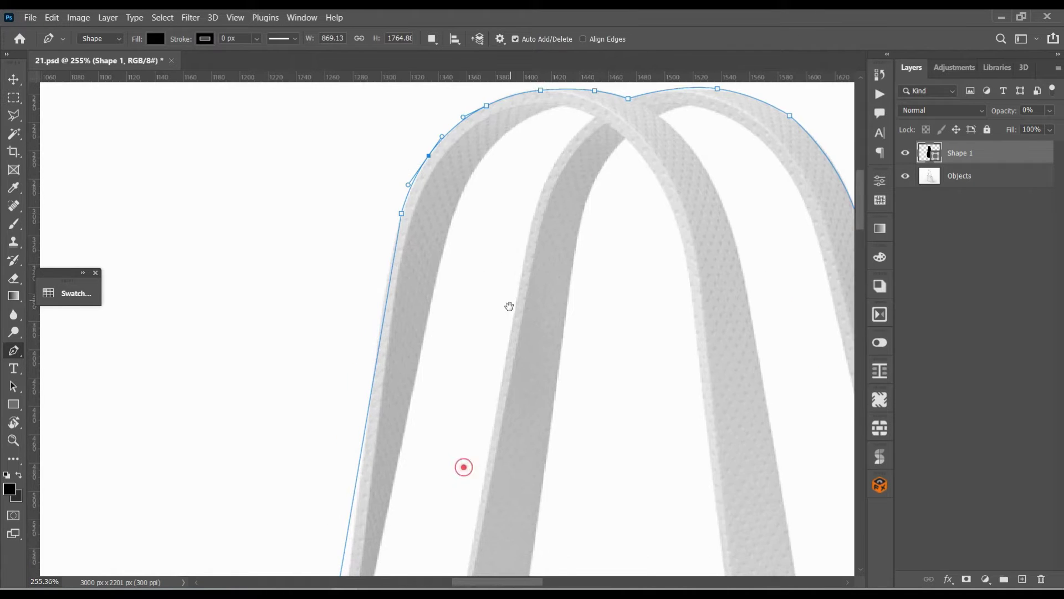
left_click(386, 285)
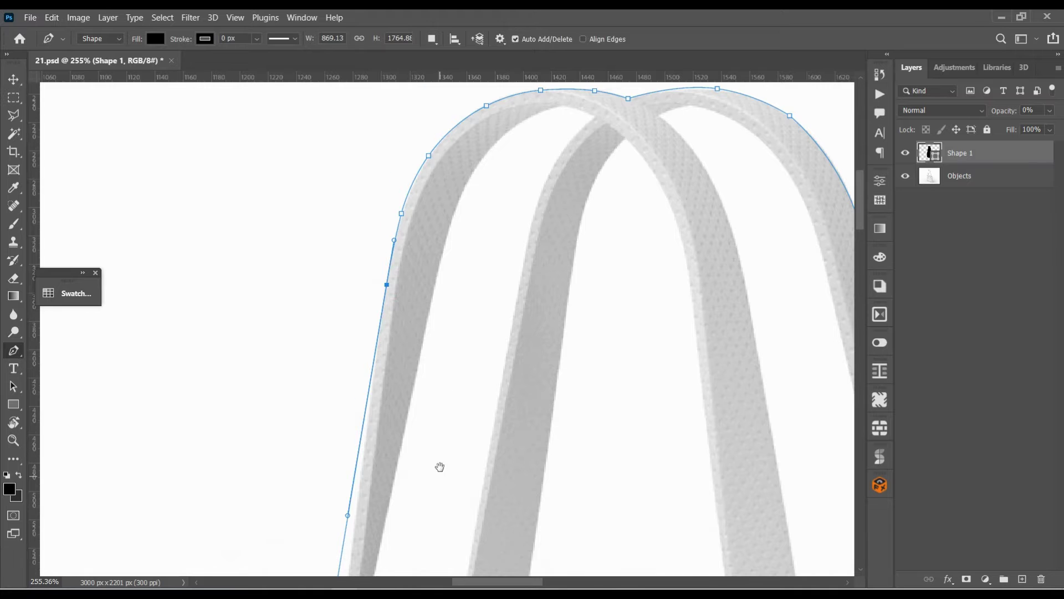
left_click_drag(439, 466, 439, 174)
Add anchors down the left handle's outer edge, nudging them onto the edge.
scroll(395, 373, "down", 3)
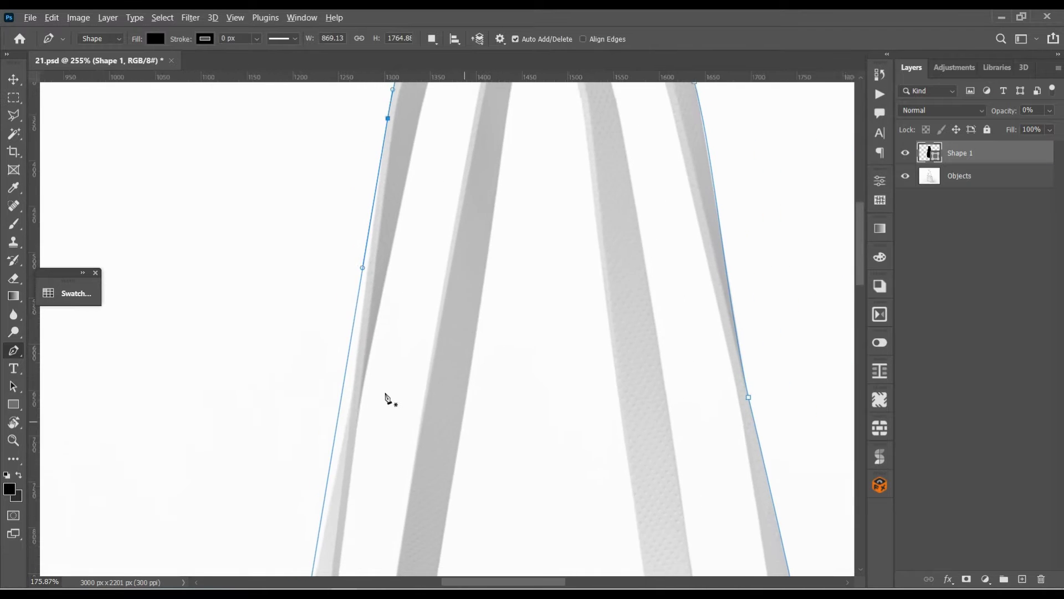
scroll(427, 321, "down", 1)
left_click(343, 439)
left_click_drag(343, 438, 349, 440)
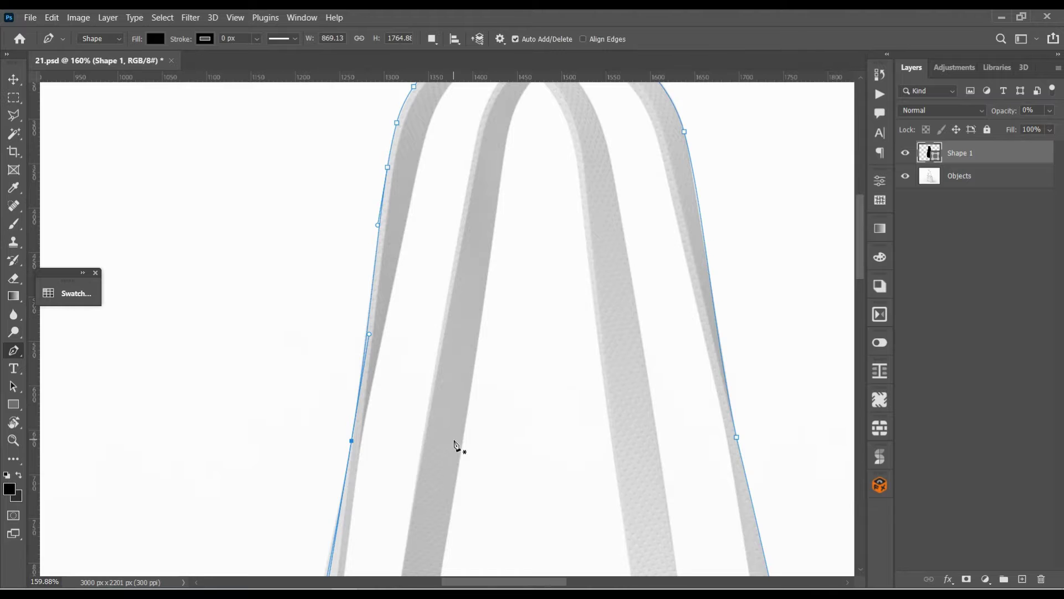
scroll(455, 445, "down", 1)
left_click_drag(442, 496, 488, 311)
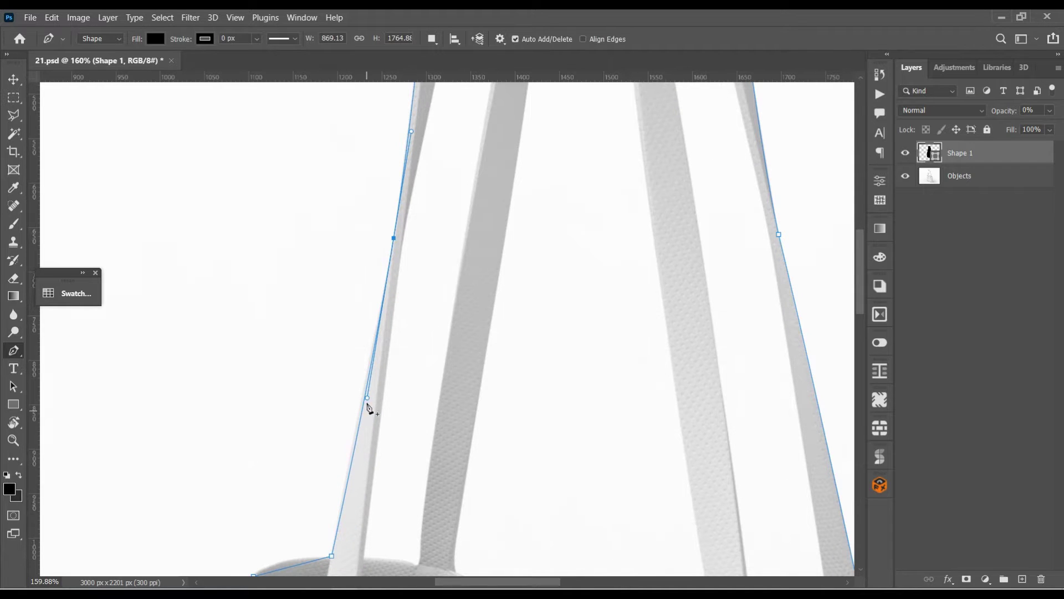
left_click(371, 365)
key("Left")
key("Left")
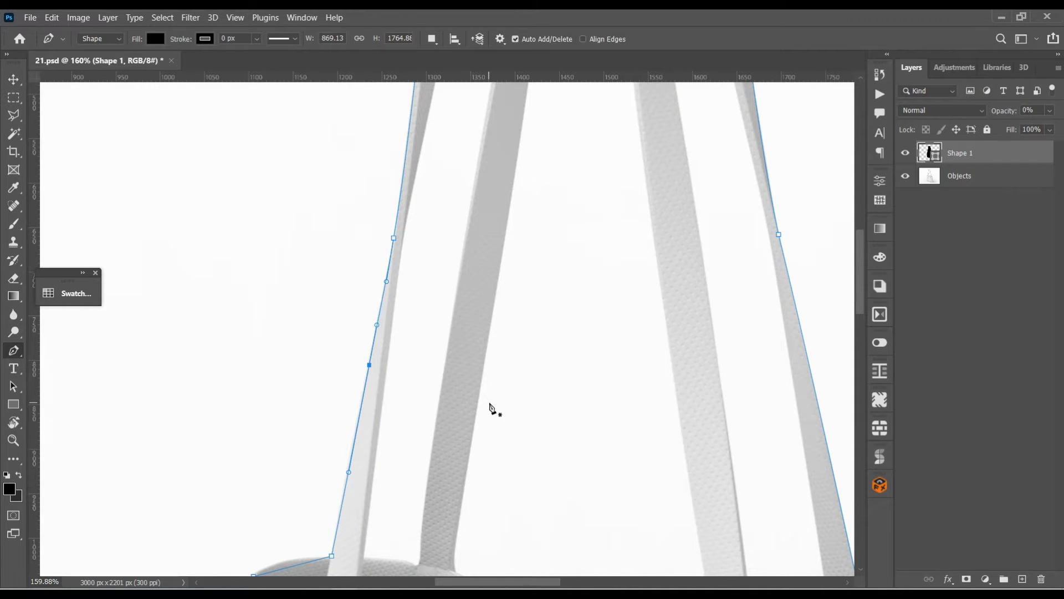
Add a curved anchor on the left rim corner and nudge it up and left.
left_click_drag(488, 455, 540, 301)
left_click_drag(372, 341, 370, 335)
key("Left")
key("Up")
key("Left")
key("Left")
Nudge the rim anchor left and down, then add a curved anchor midway down the bag's left edge.
key("Left")
key("Left")
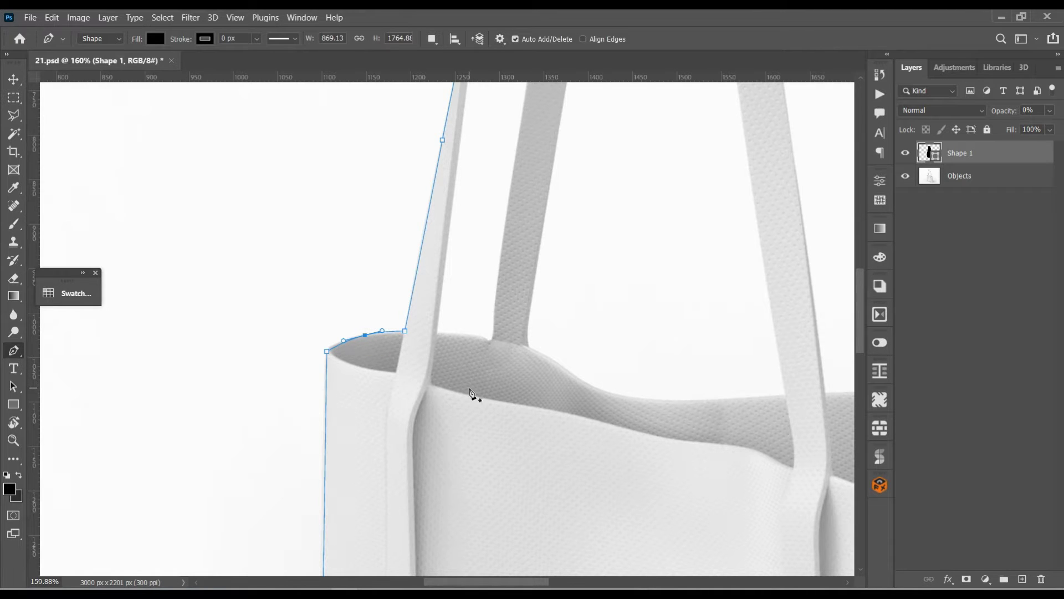
key("Left")
key("Left")
key("Left")
key("Left")
key("Down")
mouse_move(475, 395)
left_mouse_down()
mouse_move(505, 352)
mouse_move(629, 276)
left_mouse_up()
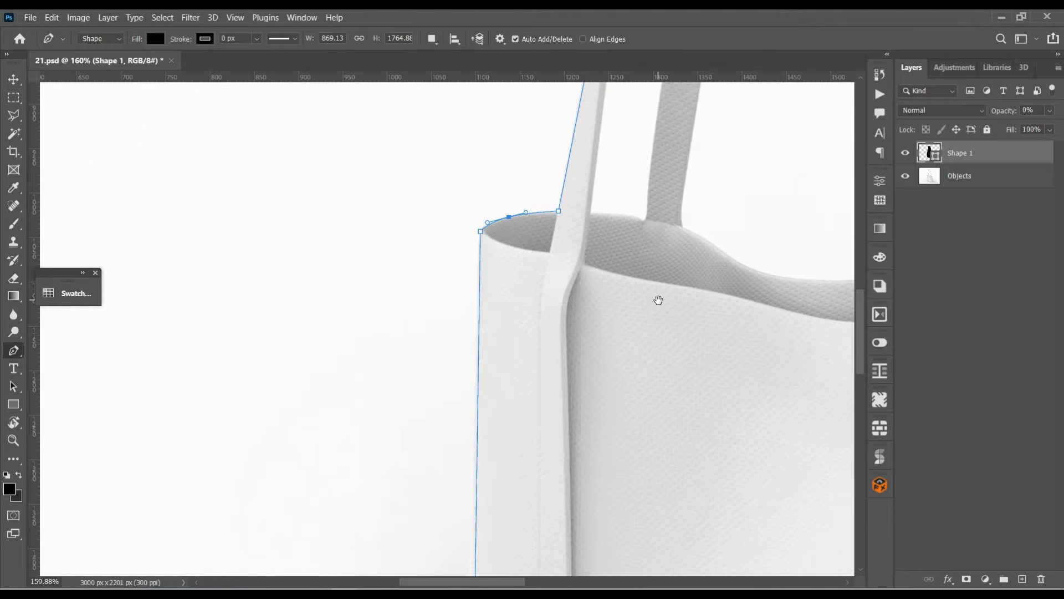
left_click_drag(613, 510, 639, 290)
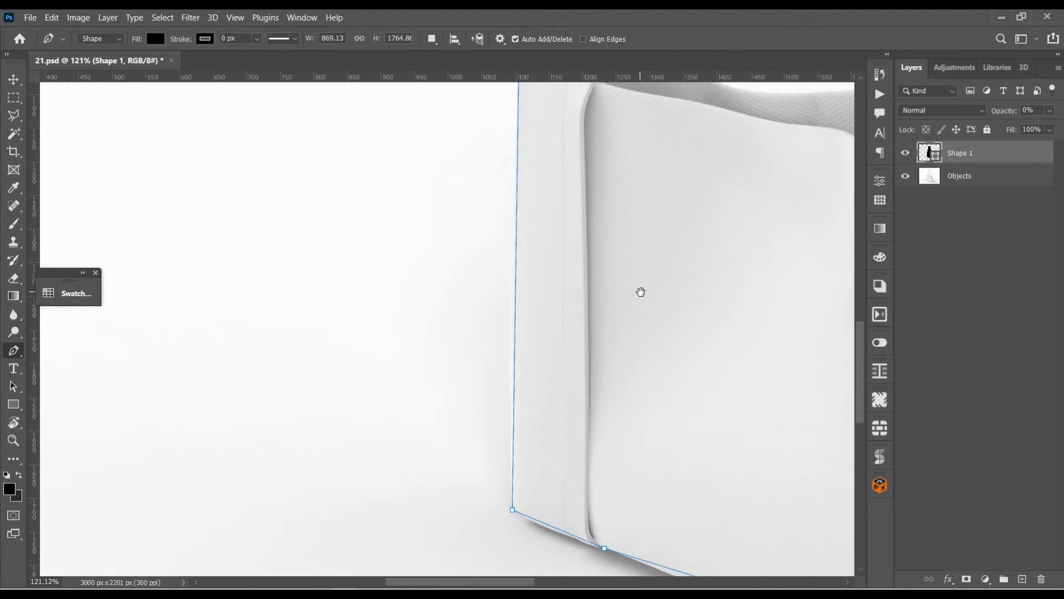
scroll(610, 311, "down", 2, "alt")
left_click_drag(516, 298, 513, 301)
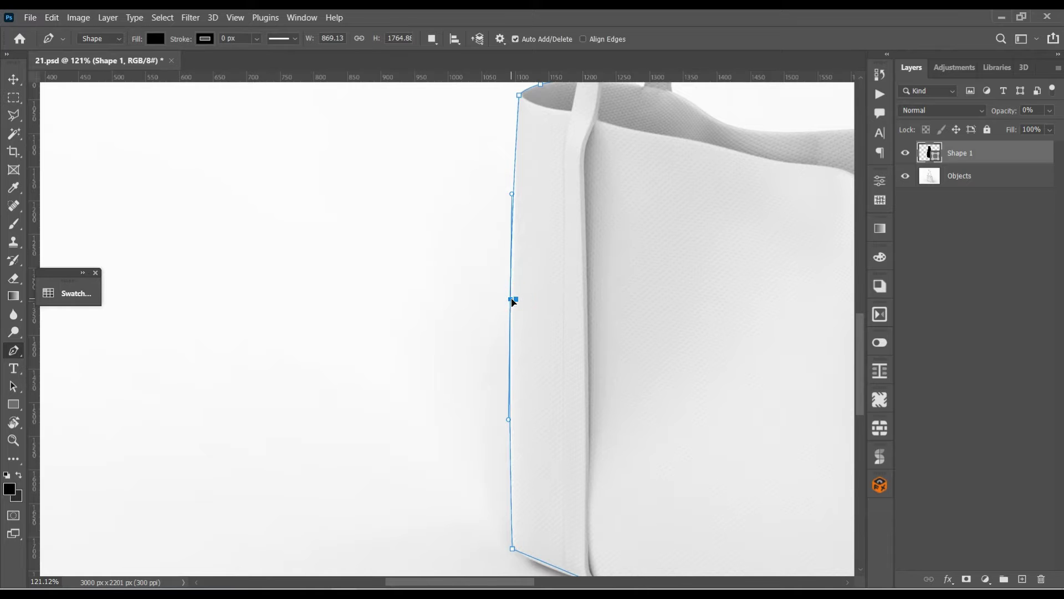
scroll(553, 257, "up", 2)
scroll(538, 330, "up", 2)
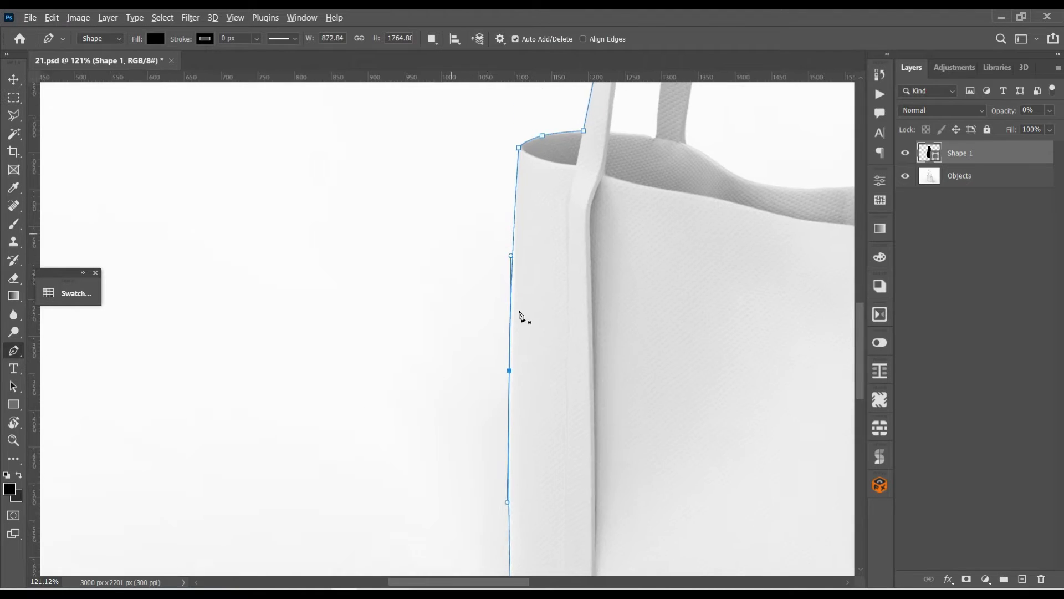
scroll(519, 316, "up", 3, "alt")
scroll(542, 333, "up", 1)
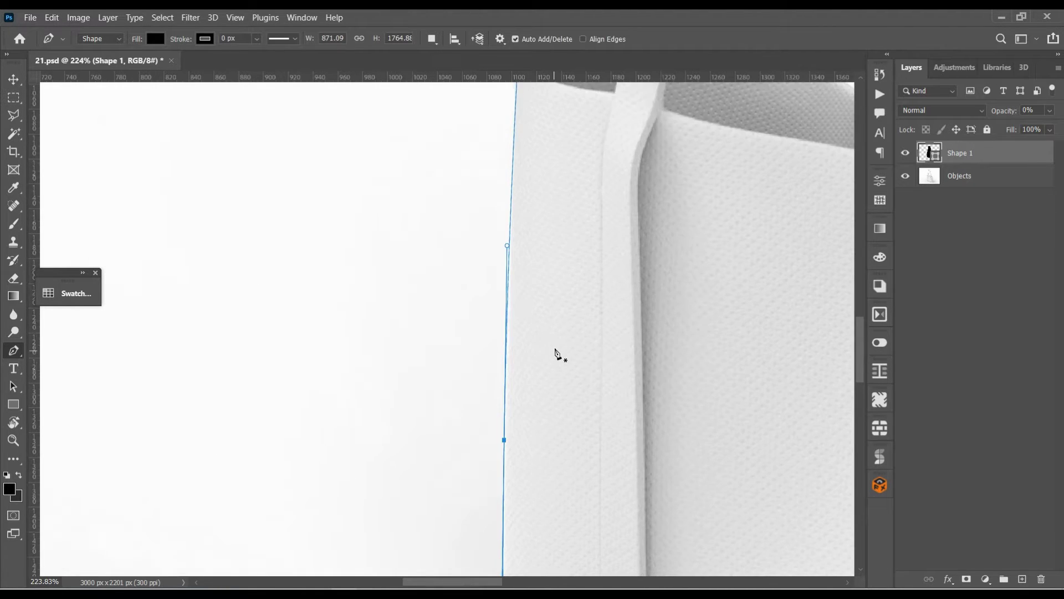
scroll(559, 356, "up", 3)
scroll(554, 343, "down", 4)
scroll(543, 360, "down", 4)
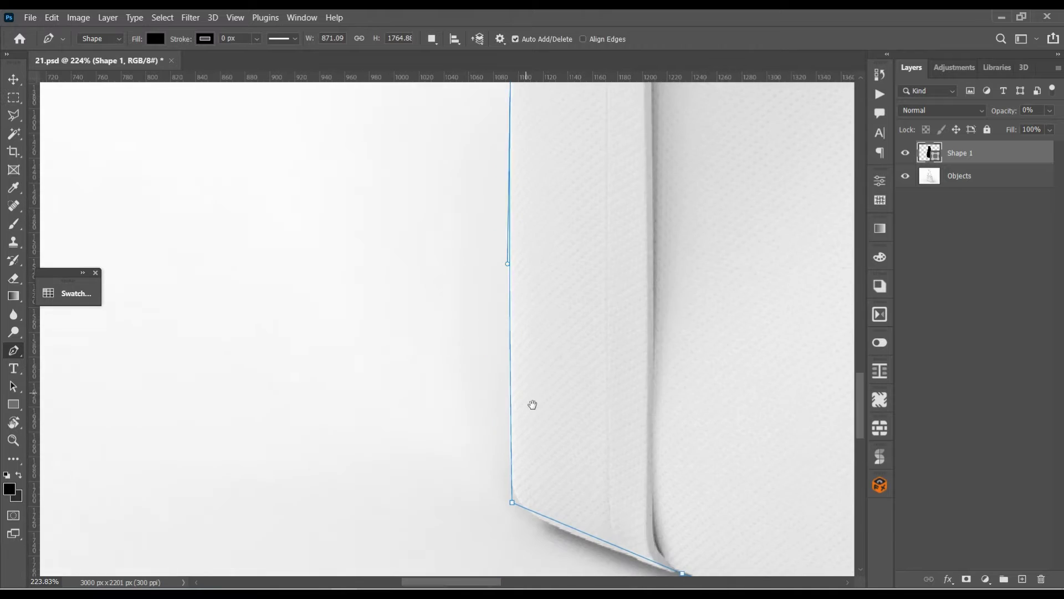
left_click_drag(532, 406, 543, 305)
Add anchors around the bottom-left corner and convert that corner into a smooth curve.
left_click(532, 350)
left_click(533, 349, "ctrl")
left_click_drag(563, 385, 572, 399)
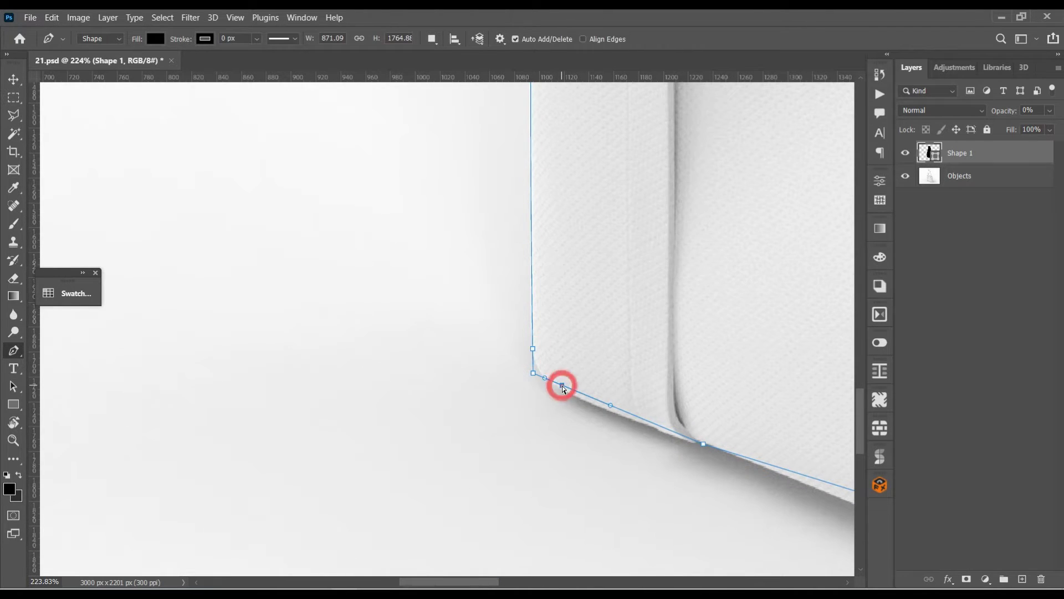
left_click(583, 404)
mouse_move(533, 373)
left_mouse_down()
mouse_move(517, 376)
mouse_move(538, 382)
left_mouse_up()
left_click_drag(602, 390, 576, 420)
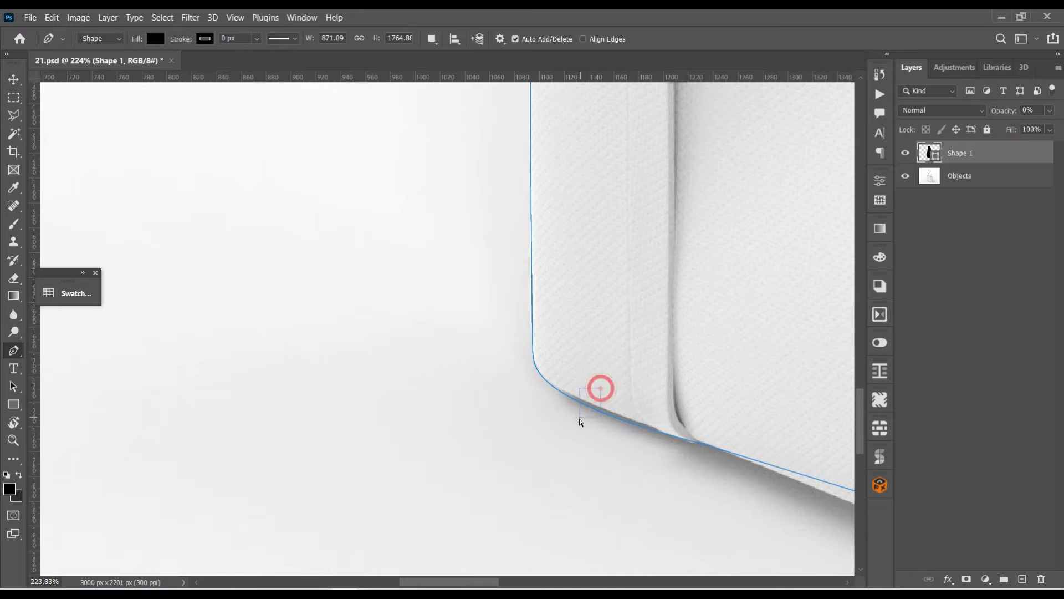
key("Up")
key("Up")
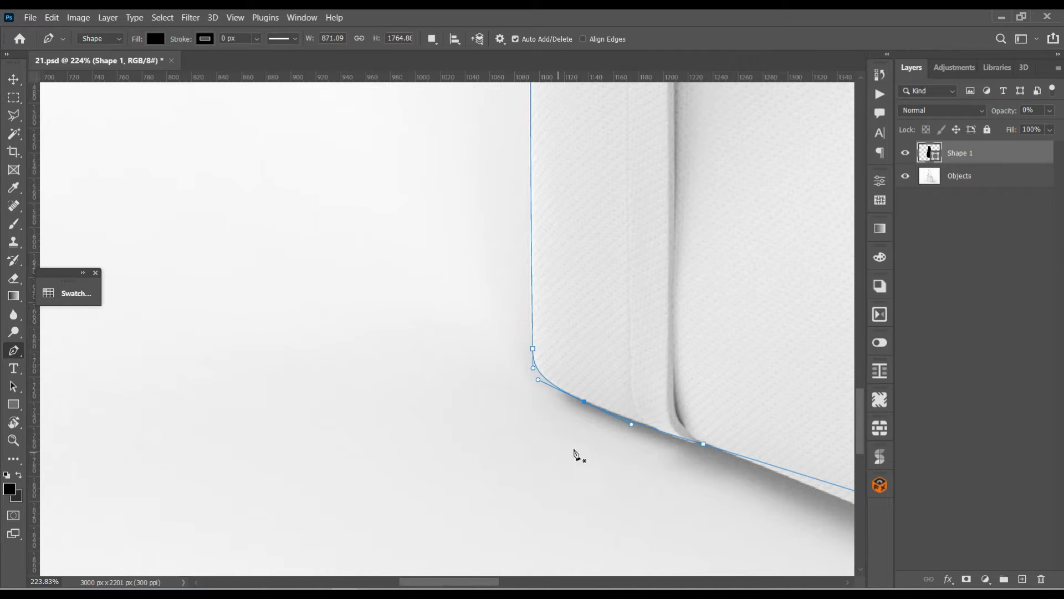
Add several anchors along the bottom edge and curve it along the bag's base.
left_click(678, 437)
left_click(648, 427)
scroll(699, 361, "down", 2)
mouse_move(724, 340)
left_mouse_down()
mouse_move(395, 141)
mouse_move(359, 162)
left_mouse_up()
left_click(743, 366)
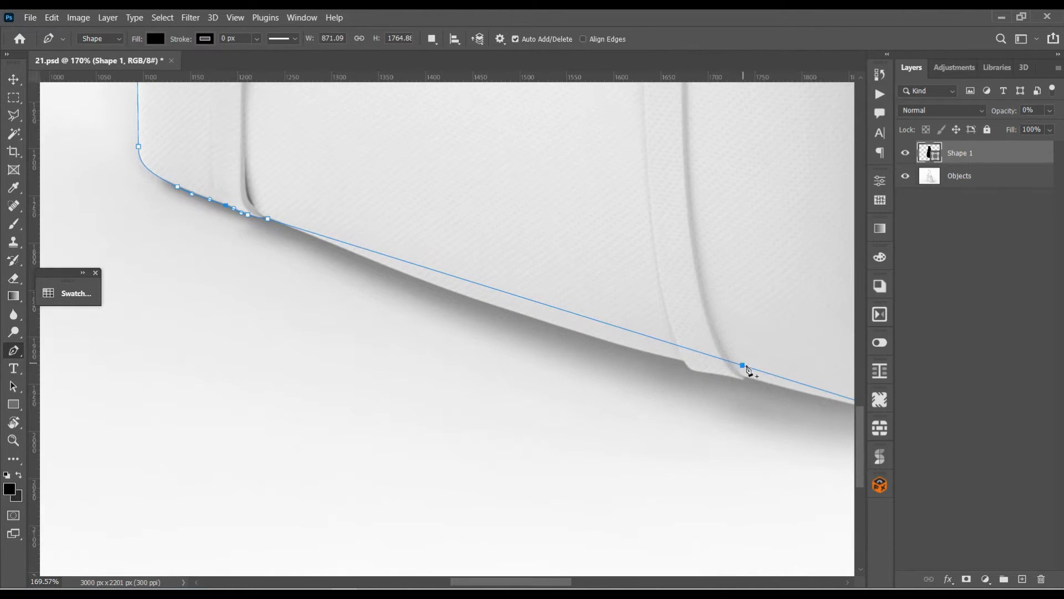
left_click(672, 344)
mouse_move(677, 347)
left_mouse_down()
mouse_move(708, 359)
mouse_move(696, 376)
left_mouse_up()
Fix a misplaced bottom anchor and reshape the bottom edge to follow the shadow line.
left_click(678, 345)
left_click(652, 353)
key("ctrl+z")
key("ctrl+z")
key("ctrl+z")
left_click_drag(715, 361, 701, 376)
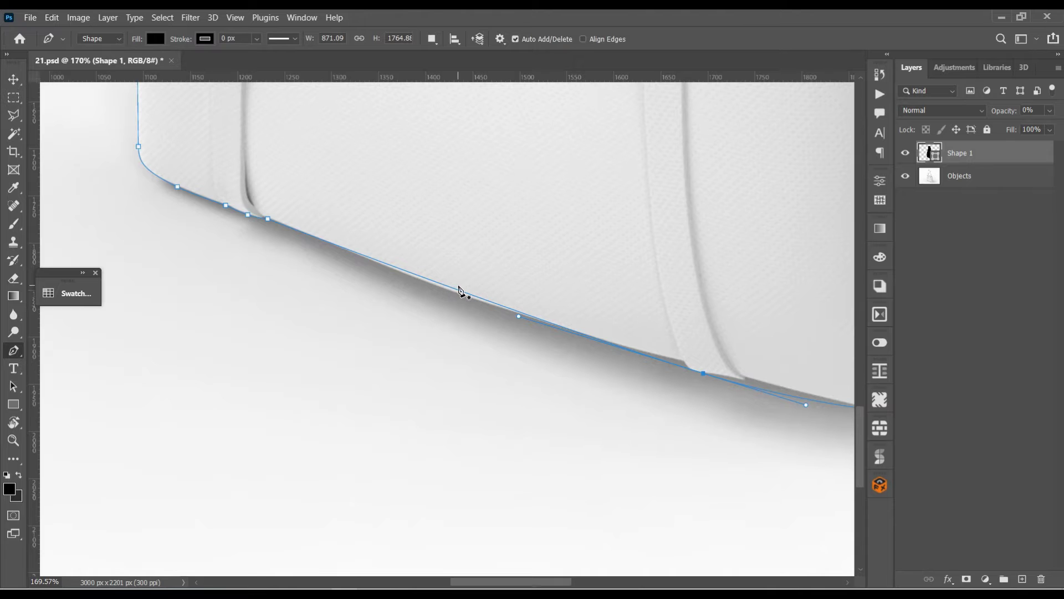
left_click_drag(453, 293, 487, 327)
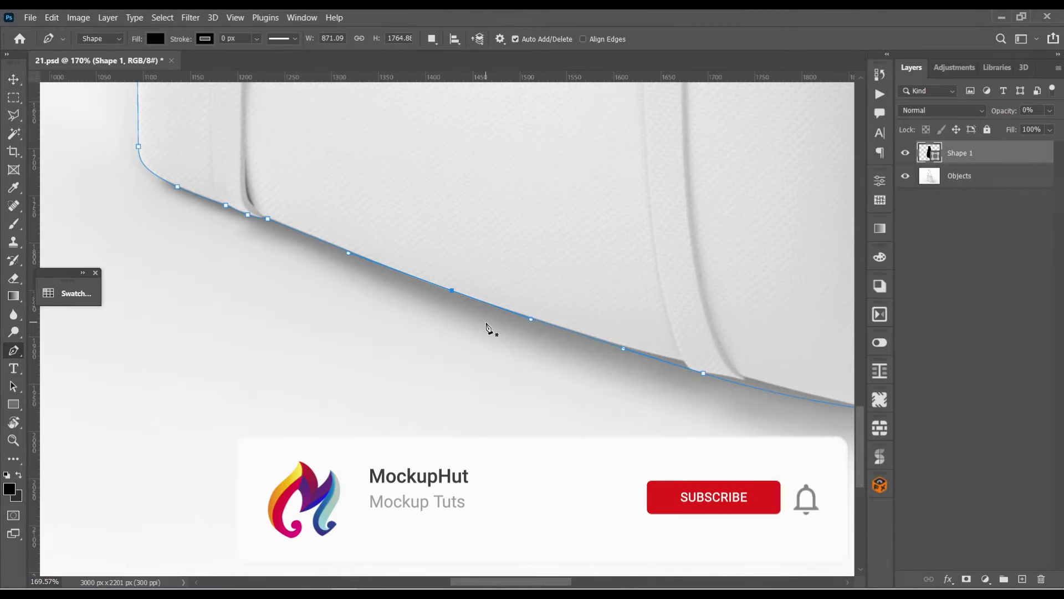
left_click(689, 367)
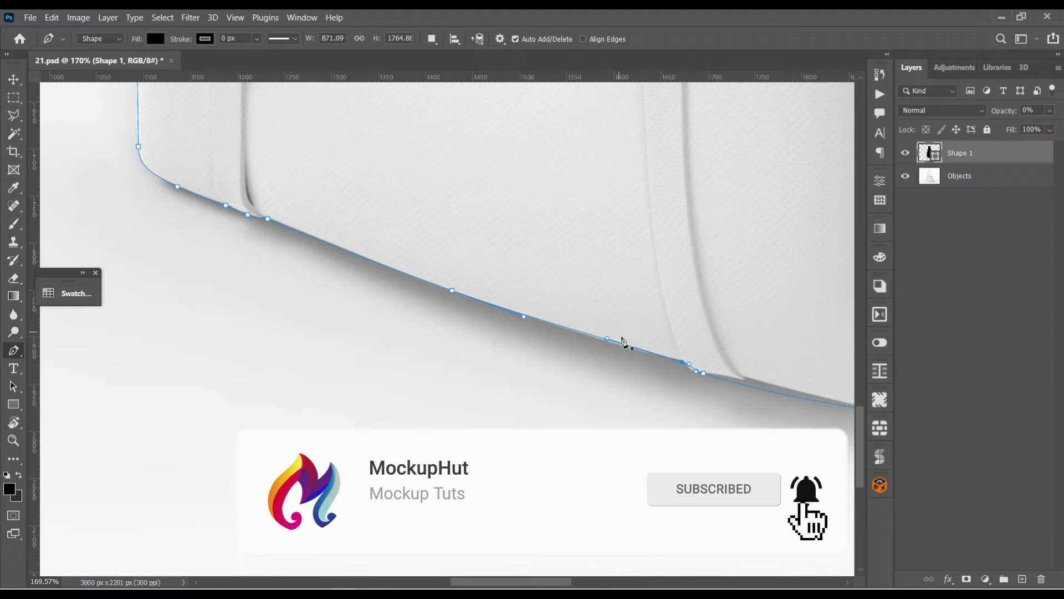
left_click_drag(607, 340, 607, 343)
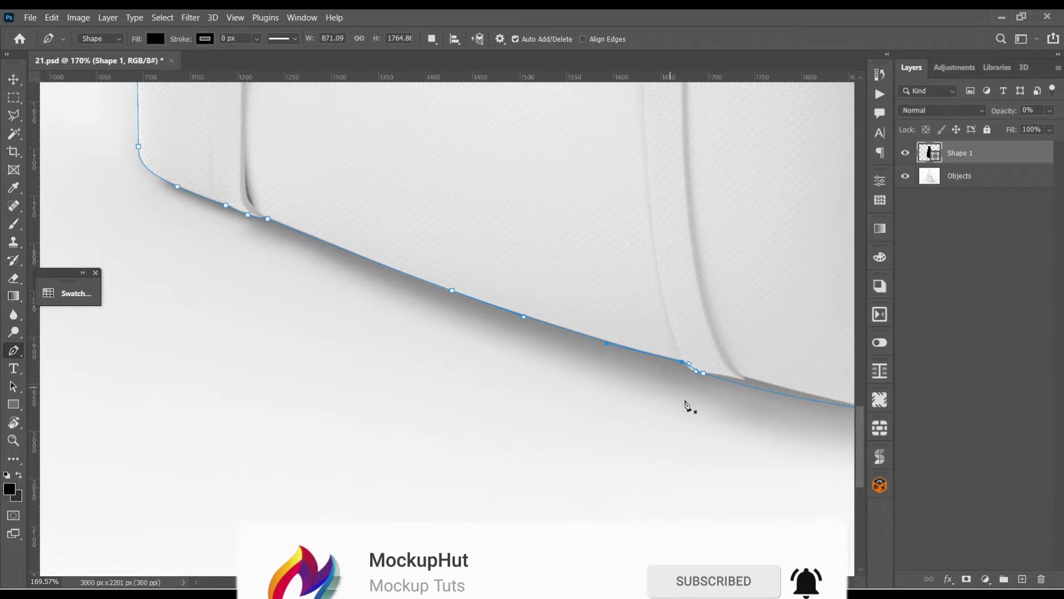
left_click_drag(744, 377, 699, 363)
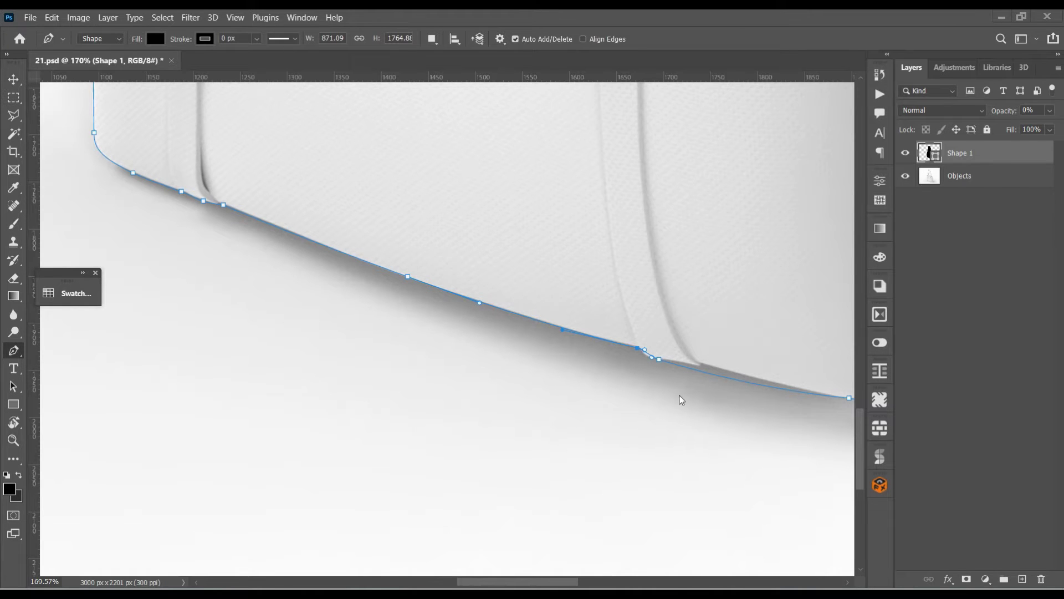
At 323% zoom, smooth the anchor at the base step and add nudged anchors along the bottom edge.
left_click_drag(718, 318, 658, 336)
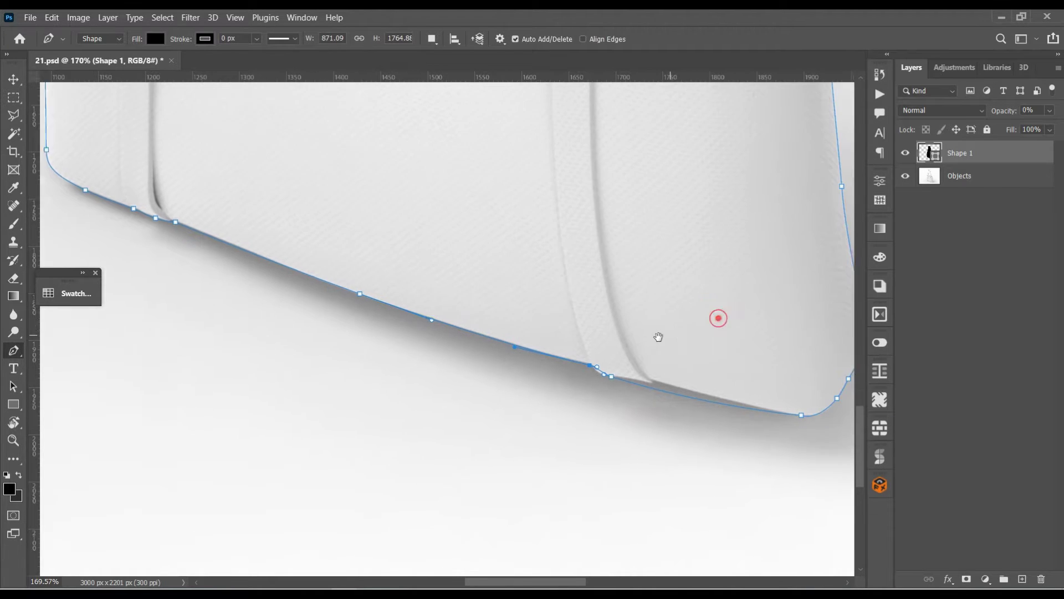
scroll(587, 381, "up", 1)
scroll(587, 380, "up", 2)
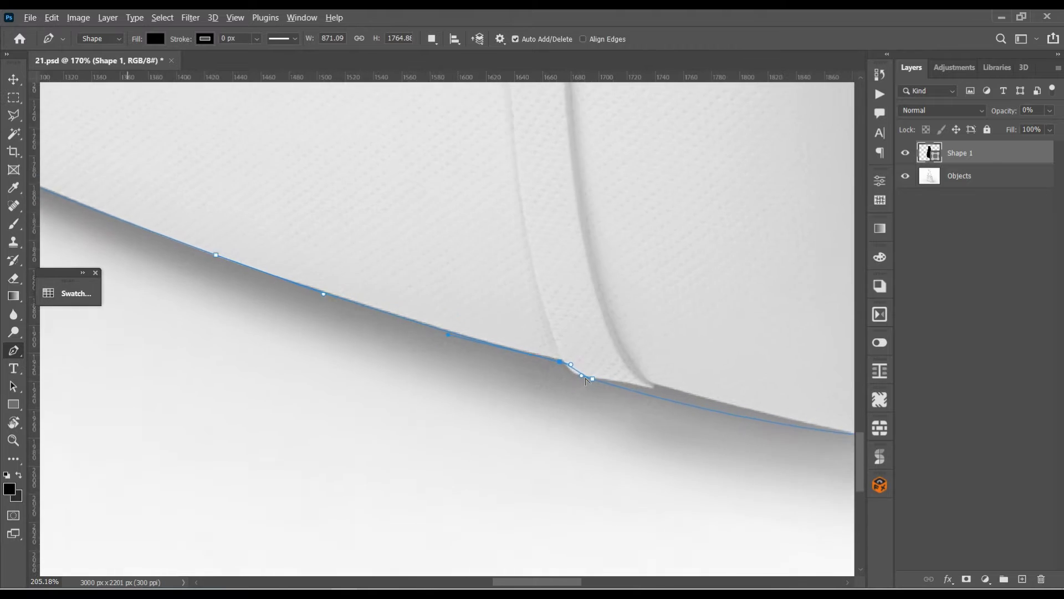
scroll(587, 381, "up", 2)
left_click_drag(581, 387, 561, 387)
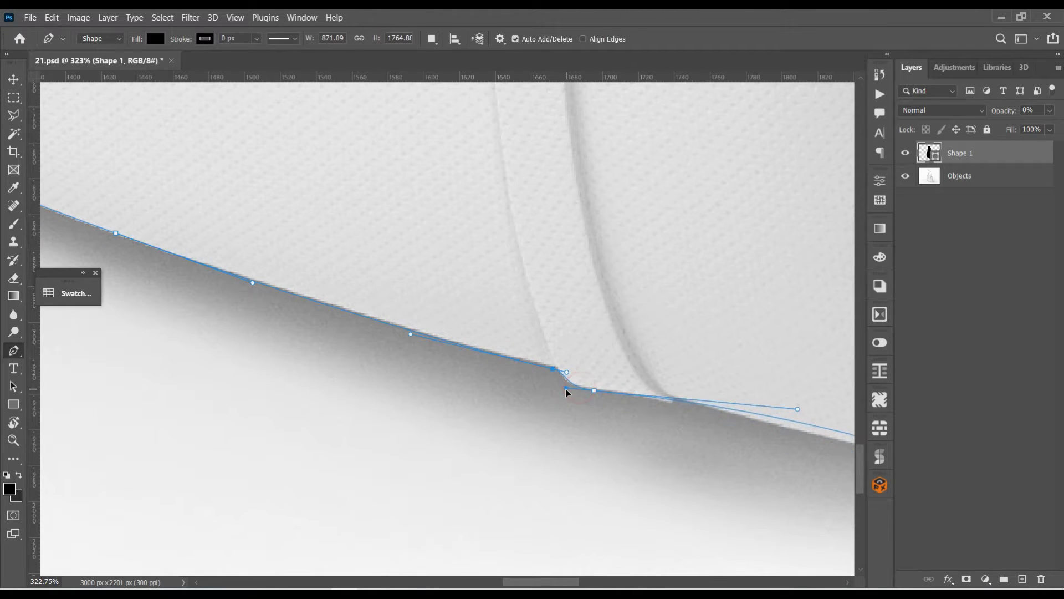
left_click_drag(739, 364, 599, 336)
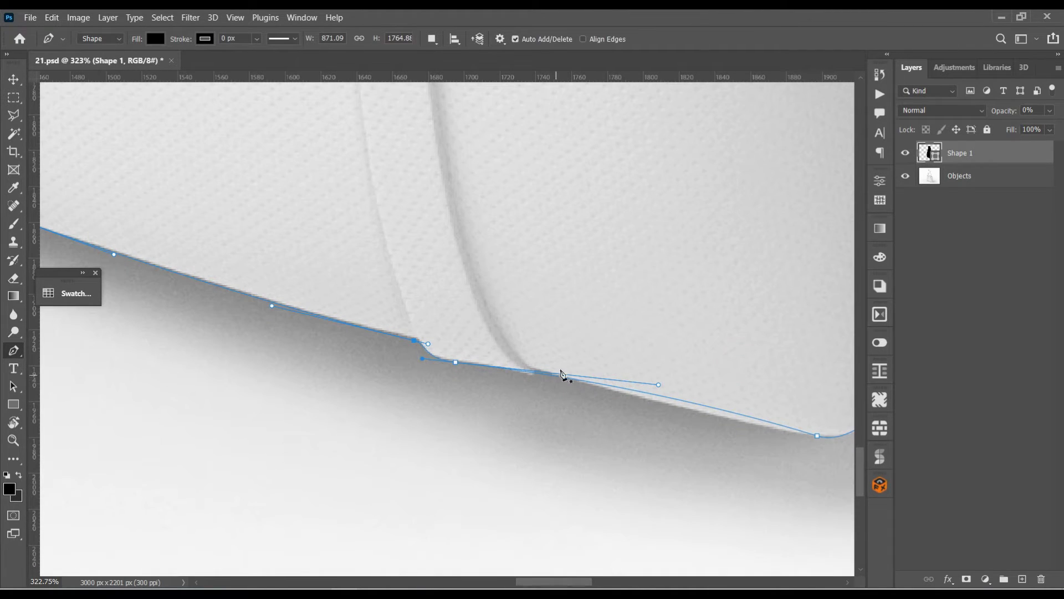
left_click(541, 374)
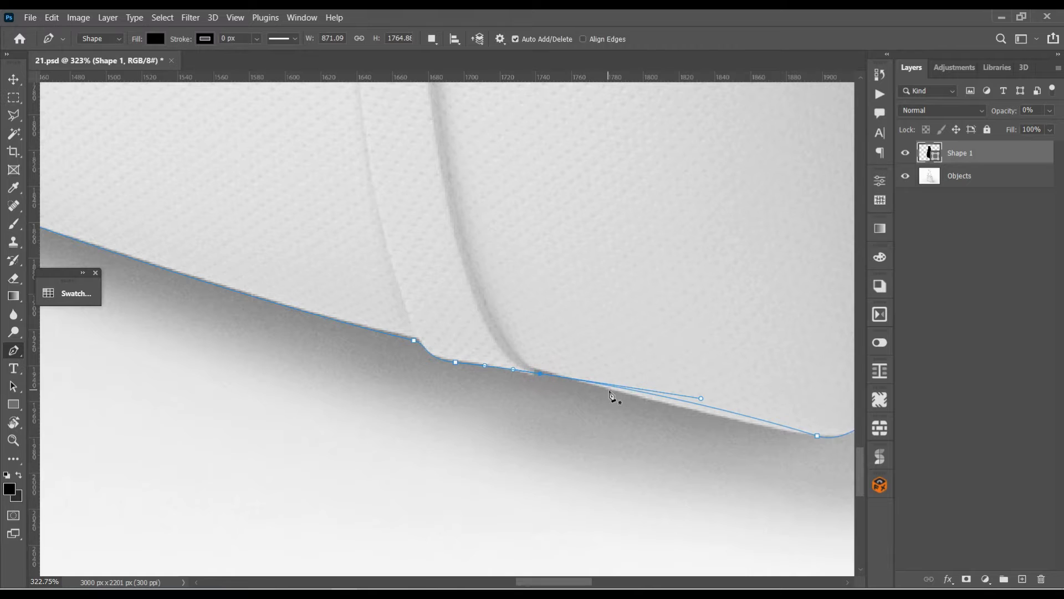
key("Down")
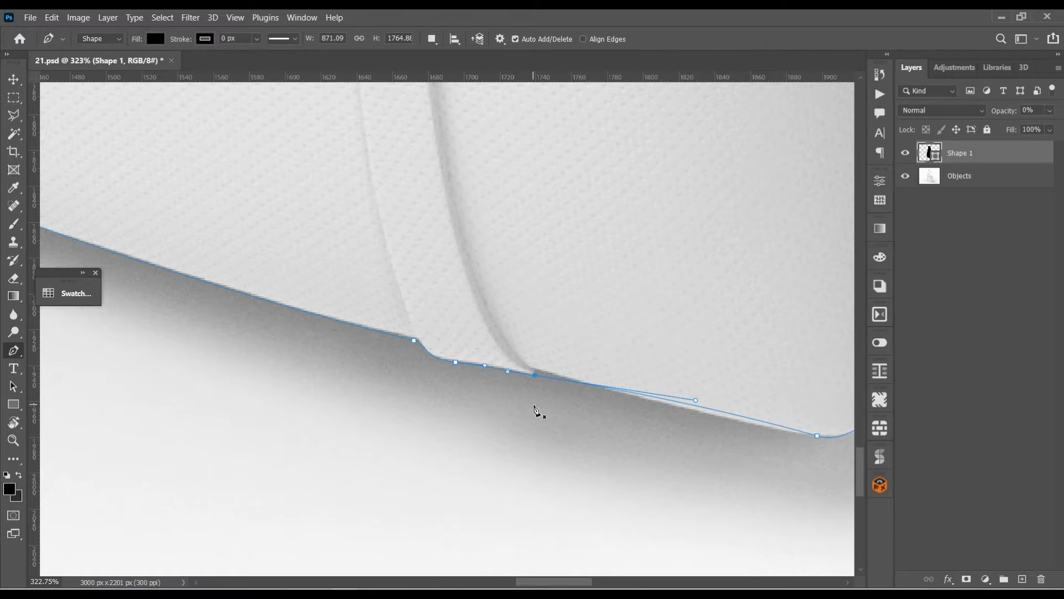
key("Up")
key("Up")
key("Up")
key("Up")
key("Up")
key("Up")
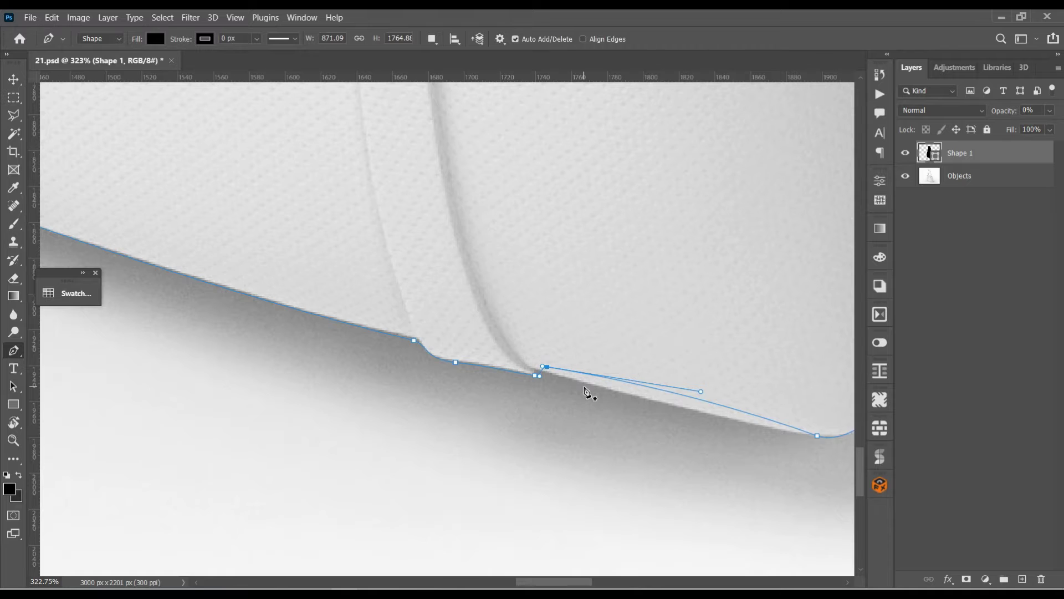
left_click(668, 400)
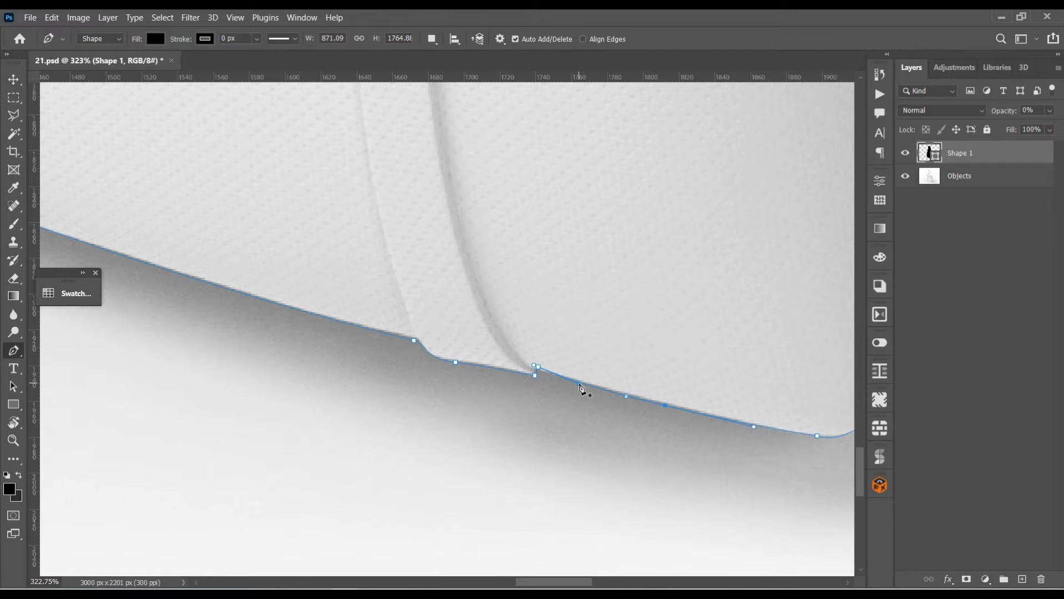
scroll(577, 386, "down", 5)
Close the bag outline on its starting anchor and begin a new shape path at the strap tops.
scroll(554, 388, "down", 2)
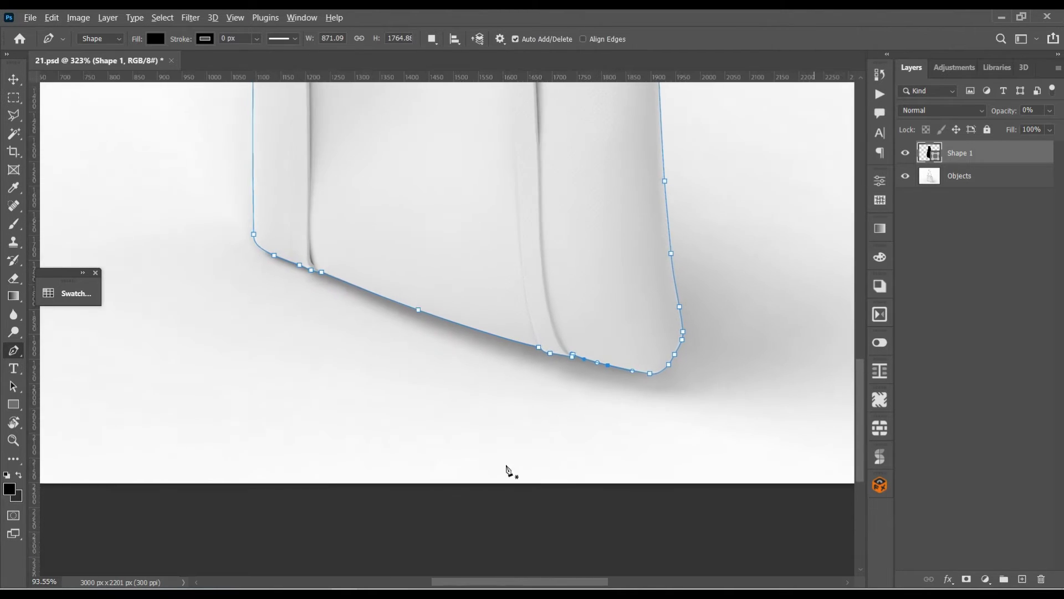
left_click_drag(452, 155, 419, 446)
left_click_drag(377, 255, 454, 428)
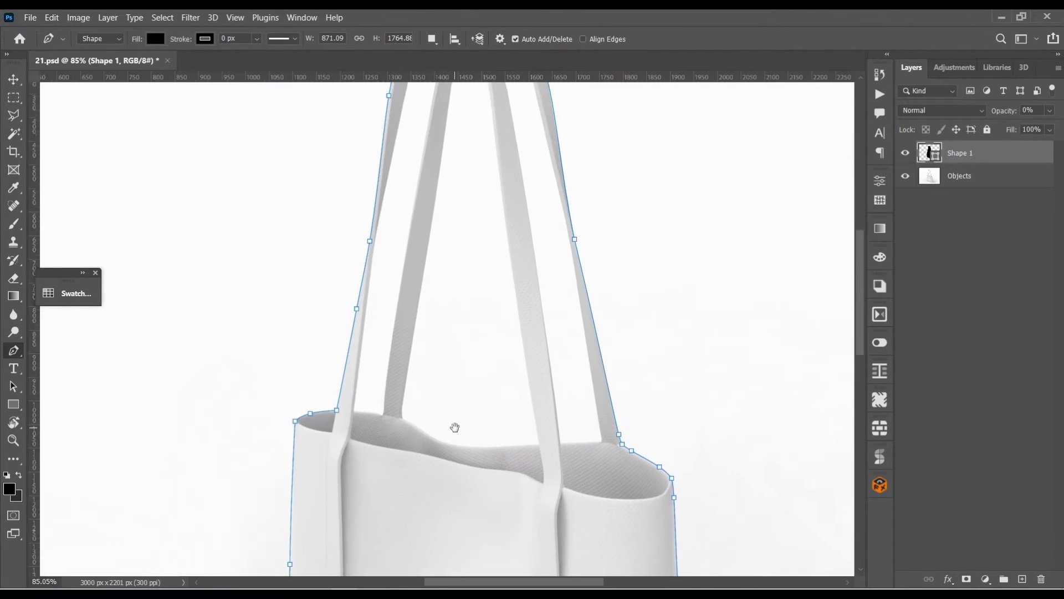
left_click_drag(469, 266, 473, 347)
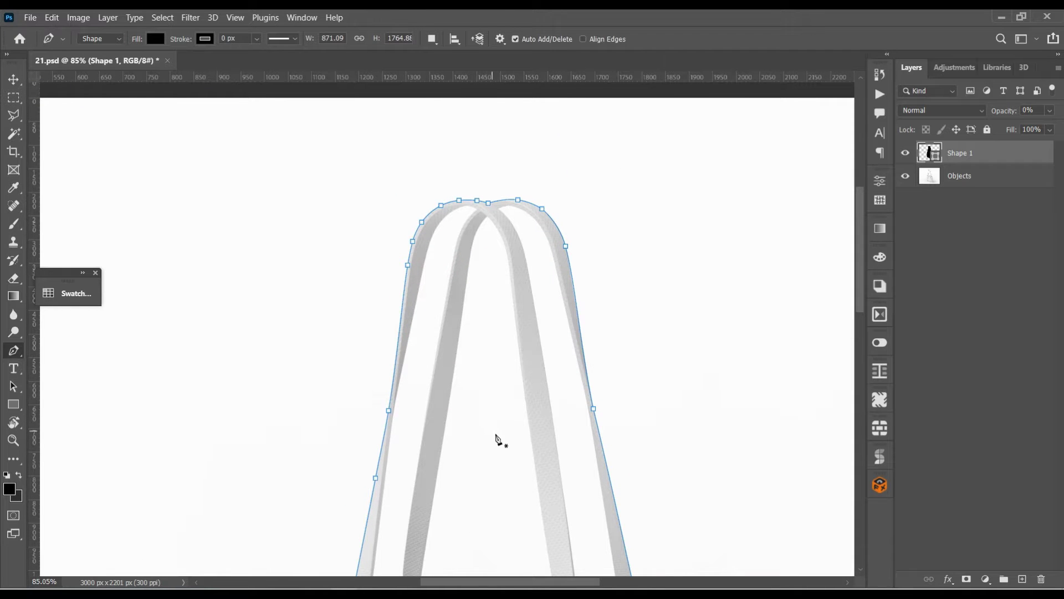
left_click_drag(496, 441, 473, 298)
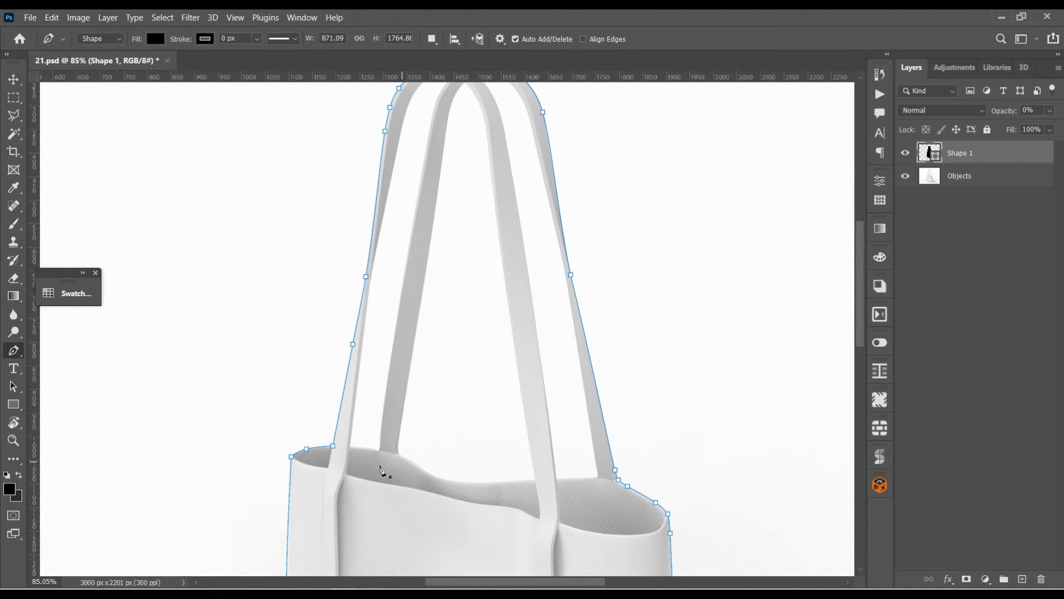
scroll(355, 451, "up", 2)
scroll(406, 394, "up", 2)
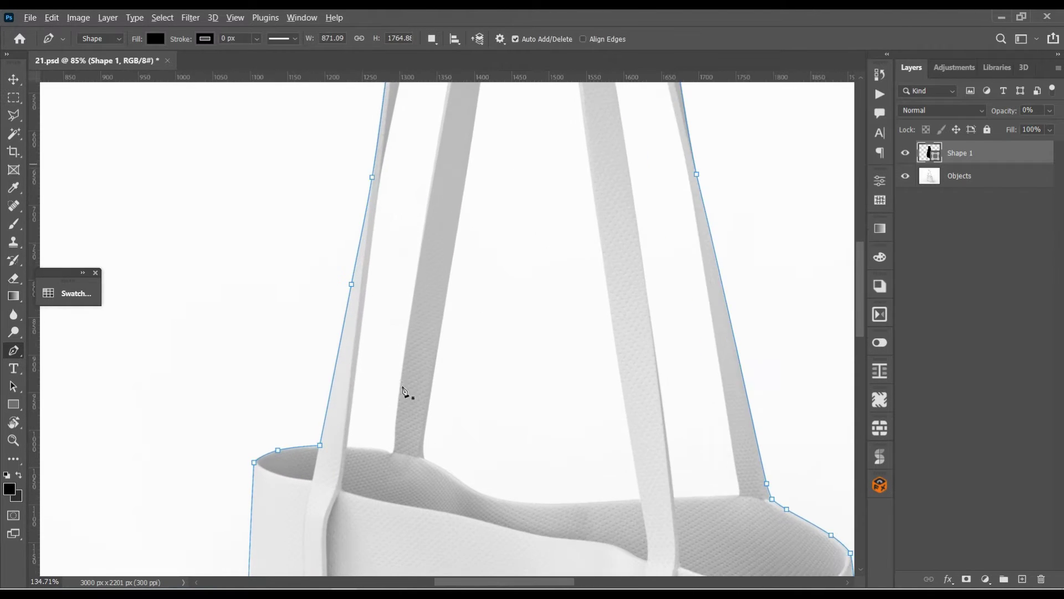
scroll(411, 386, "up", 1)
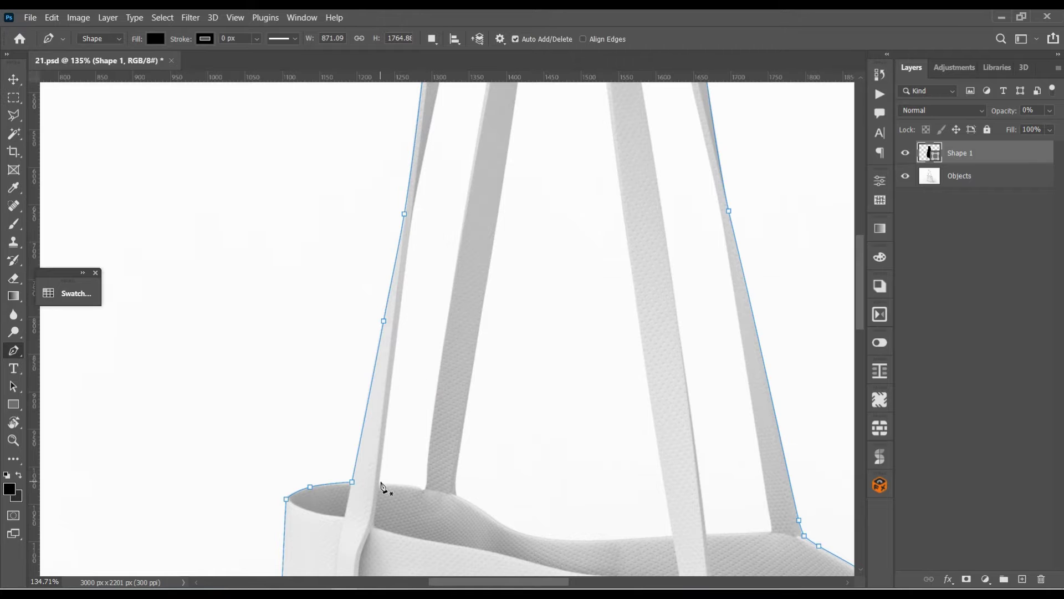
left_click(426, 359)
left_click_drag(426, 359, 424, 395)
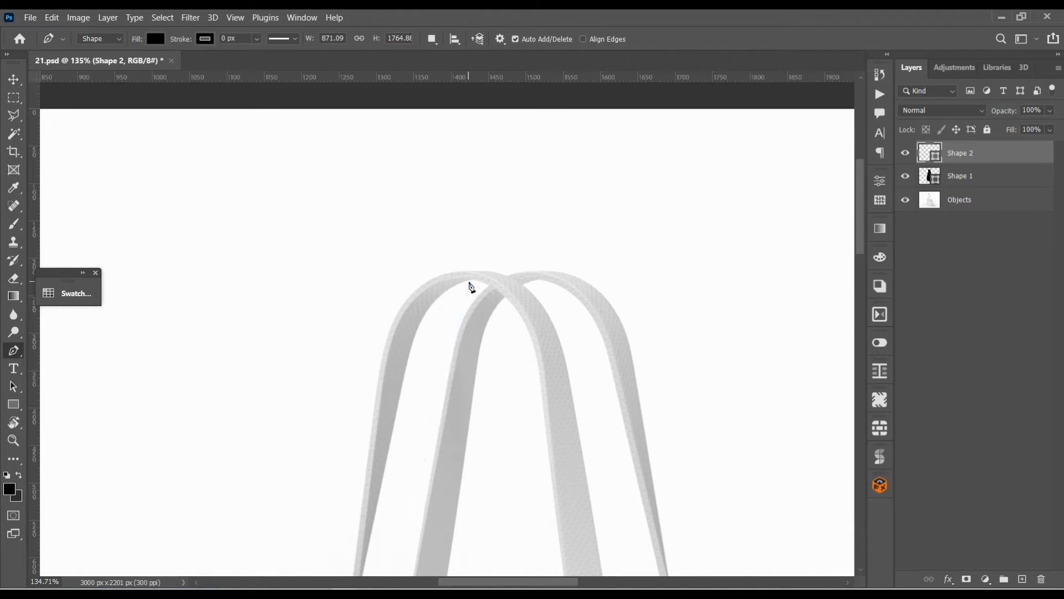
Trace the left strap from its arch top to the rim, close it, and set Shape 2 opacity to 0%.
left_click(468, 281)
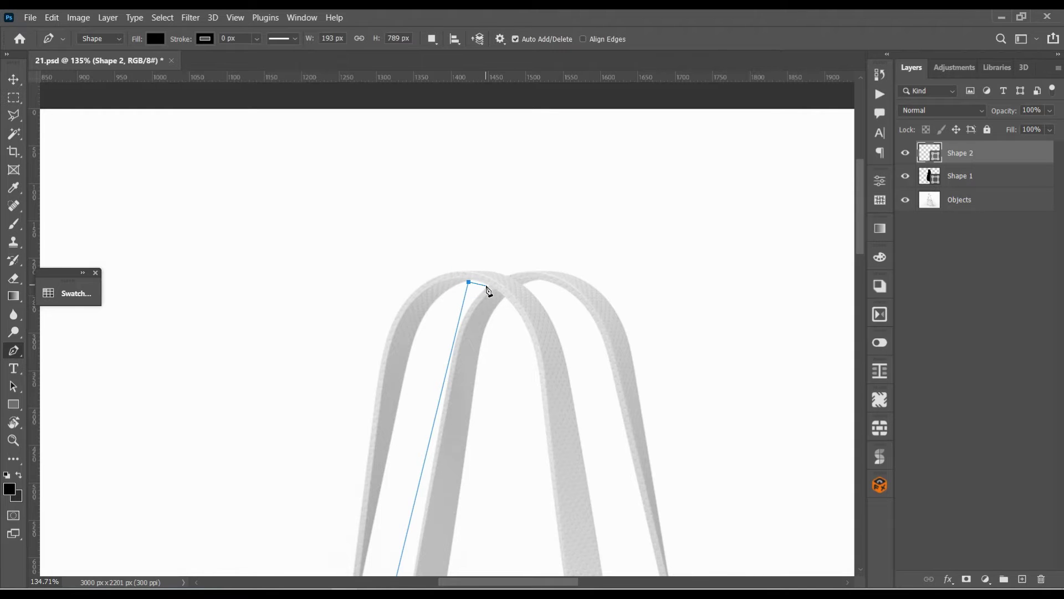
left_click(490, 289)
scroll(559, 209, "down", 10)
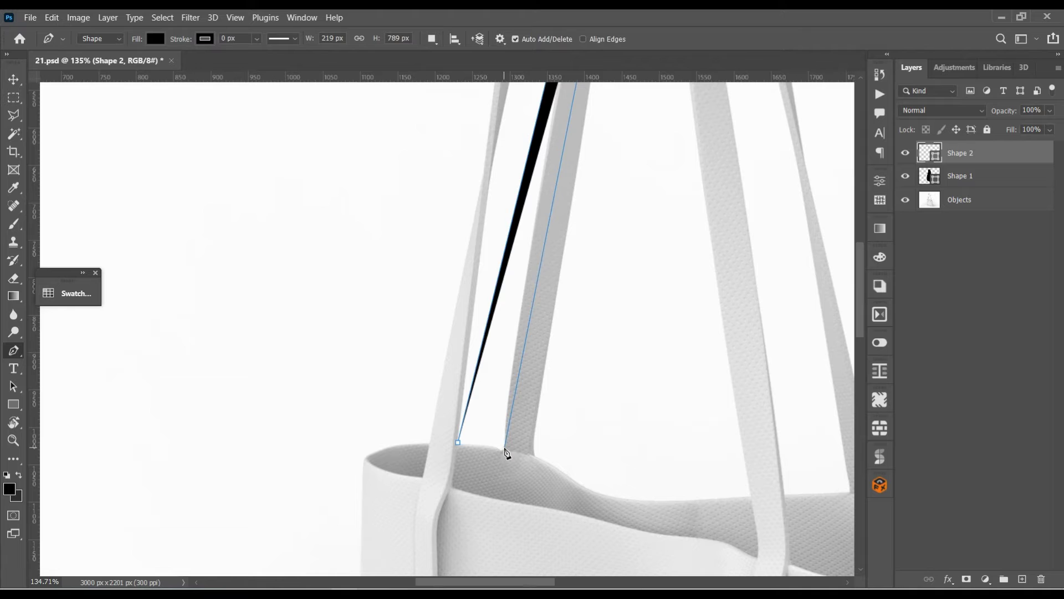
left_click(503, 447)
left_click(458, 443)
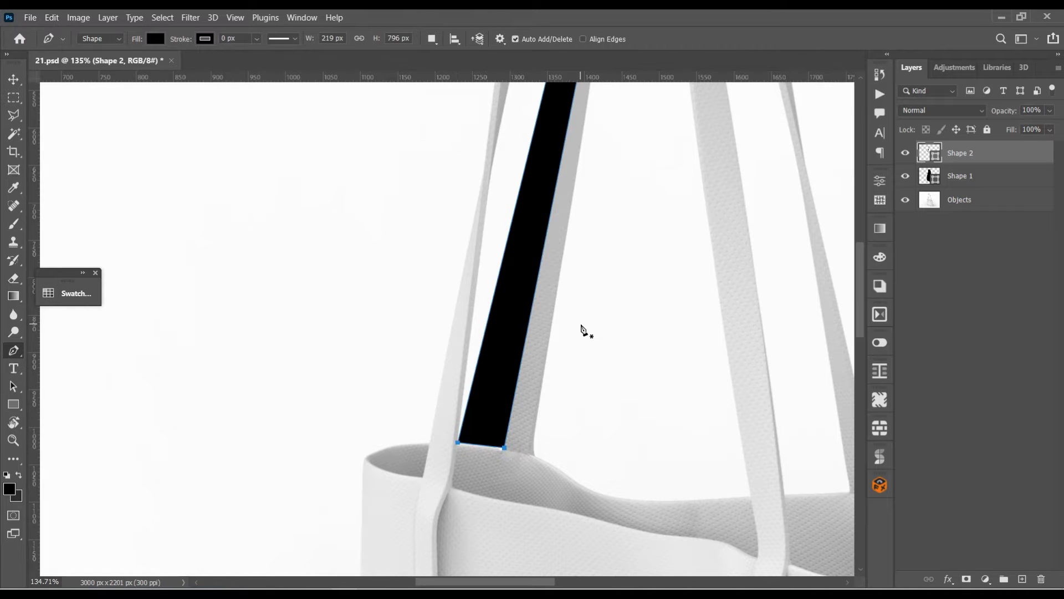
key("0")
key("0")
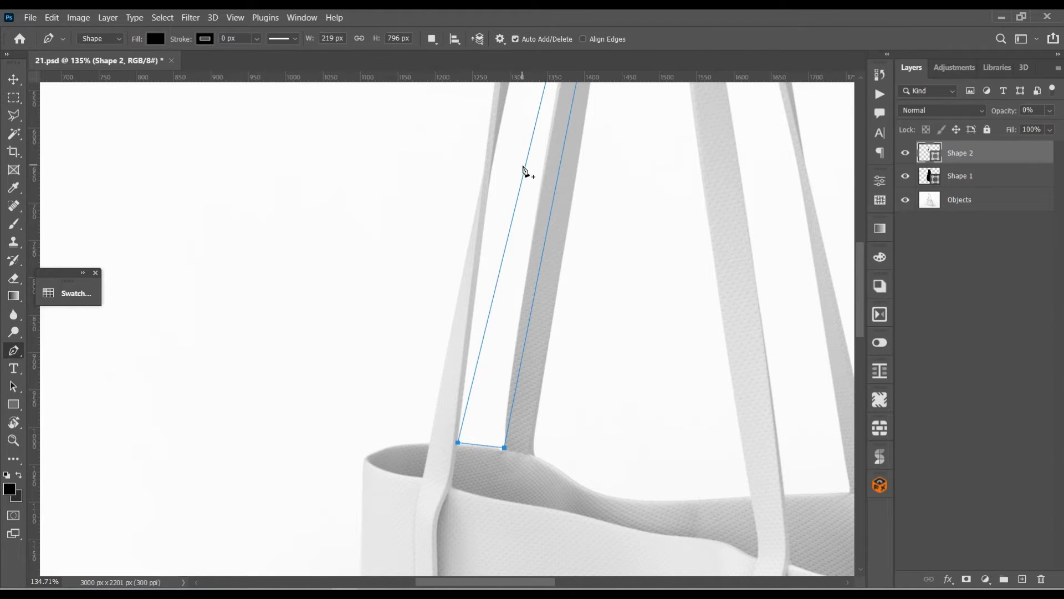
Add and adjust curve anchors so Shape 2's left edge follows the strap and arch.
left_click_drag(525, 168, 501, 170)
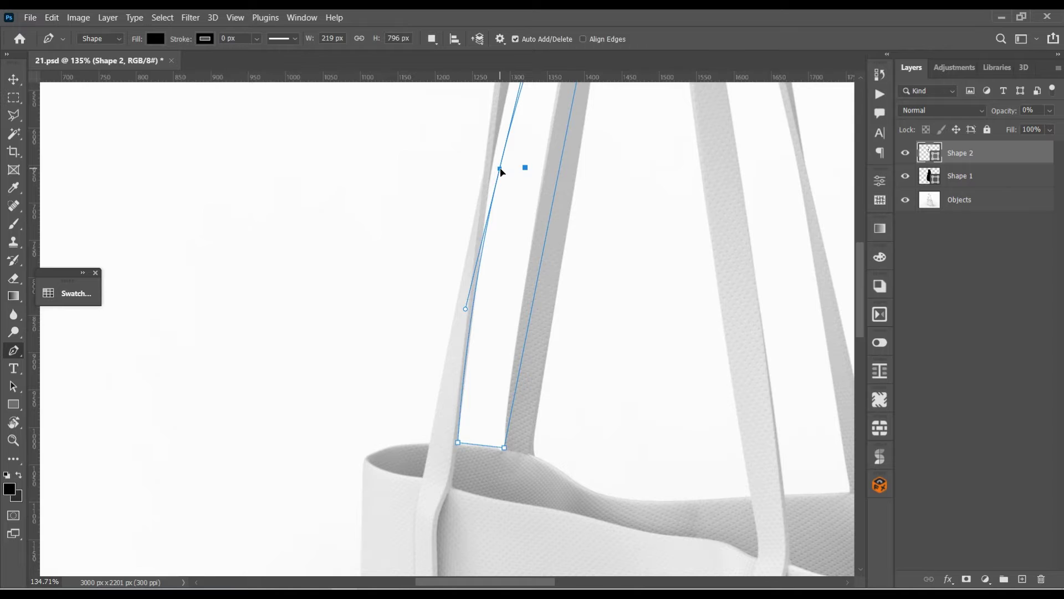
mouse_move(464, 309)
left_mouse_down()
mouse_move(530, 355)
mouse_move(544, 537)
left_mouse_up()
left_click_drag(523, 395, 511, 391)
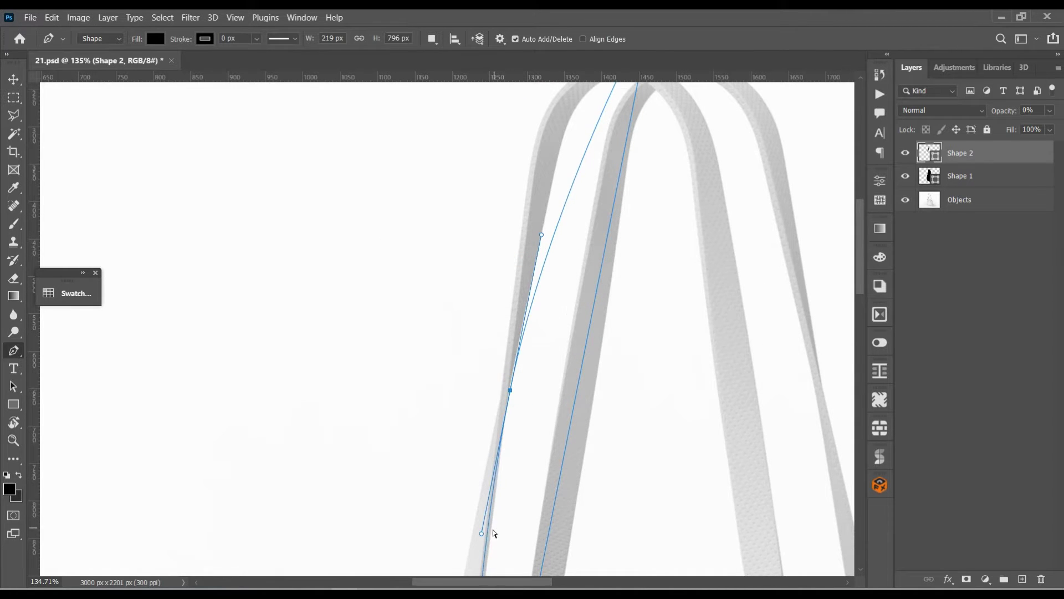
left_click_drag(482, 534, 491, 535)
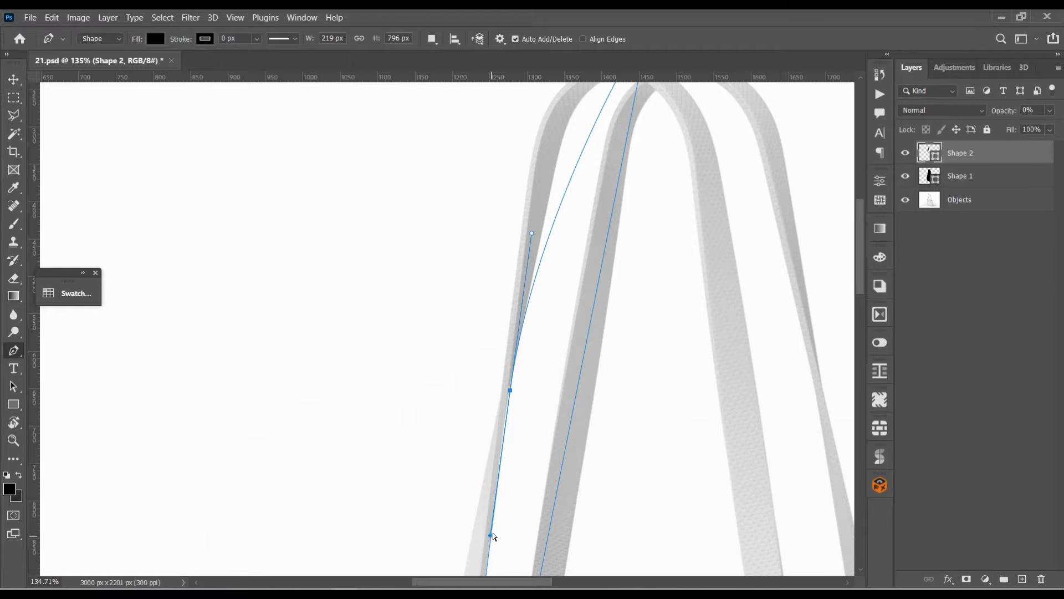
left_click_drag(589, 226, 584, 397)
left_click_drag(580, 314, 568, 285)
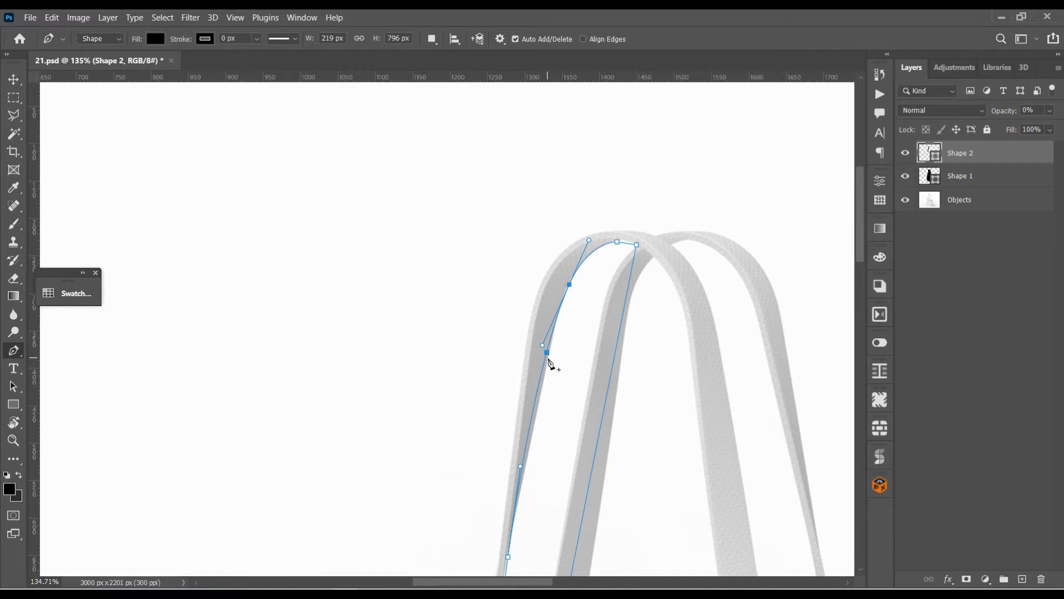
left_click_drag(543, 348, 555, 309)
left_click_drag(524, 460, 527, 469)
Add an anchor on Shape 2's top edge and nudge it up and to the right.
left_click(624, 243)
scroll(628, 247, "up", 2)
scroll(629, 245, "up", 2)
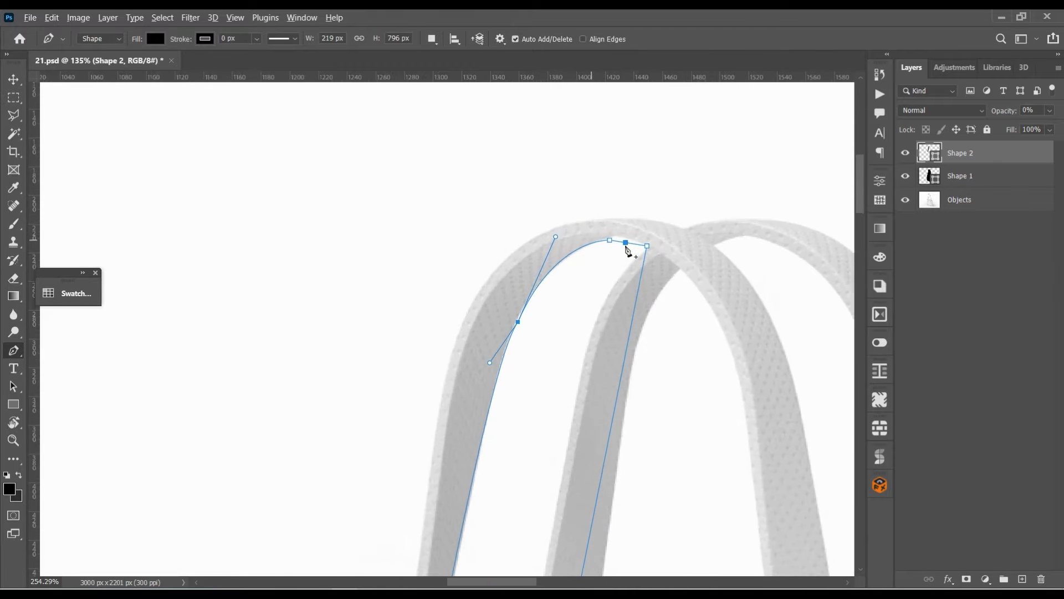
scroll(629, 246, "up", 2)
left_click(622, 252)
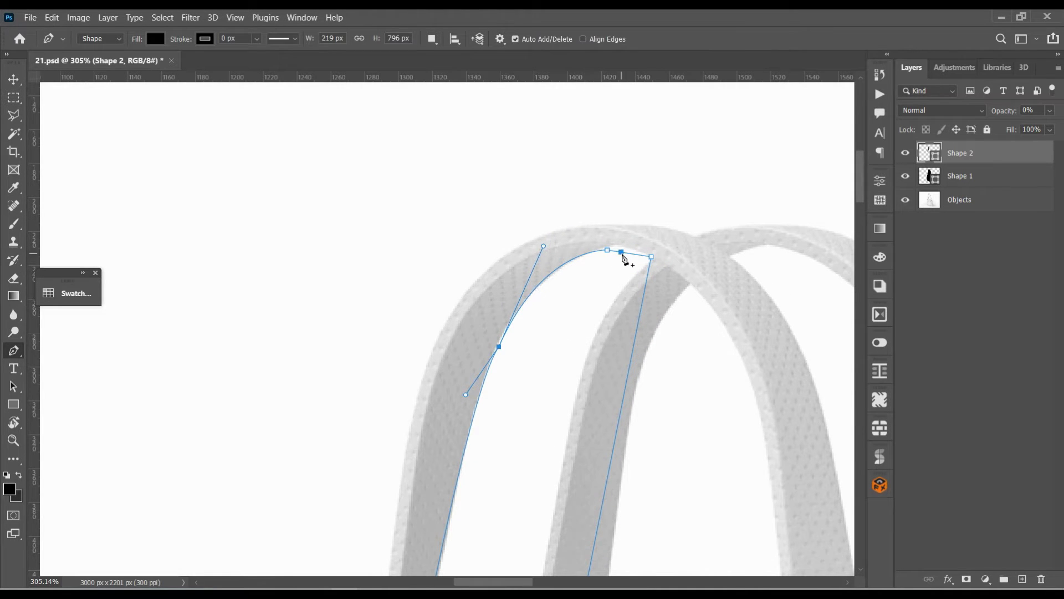
left_click(623, 253)
key("Up")
key("Up")
key("Right")
key("Right")
key("Right")
key("Up")
key("Right")
Nudge the arch-top corner anchor right and check the left-edge anchor's curve.
left_click(652, 256, "ctrl")
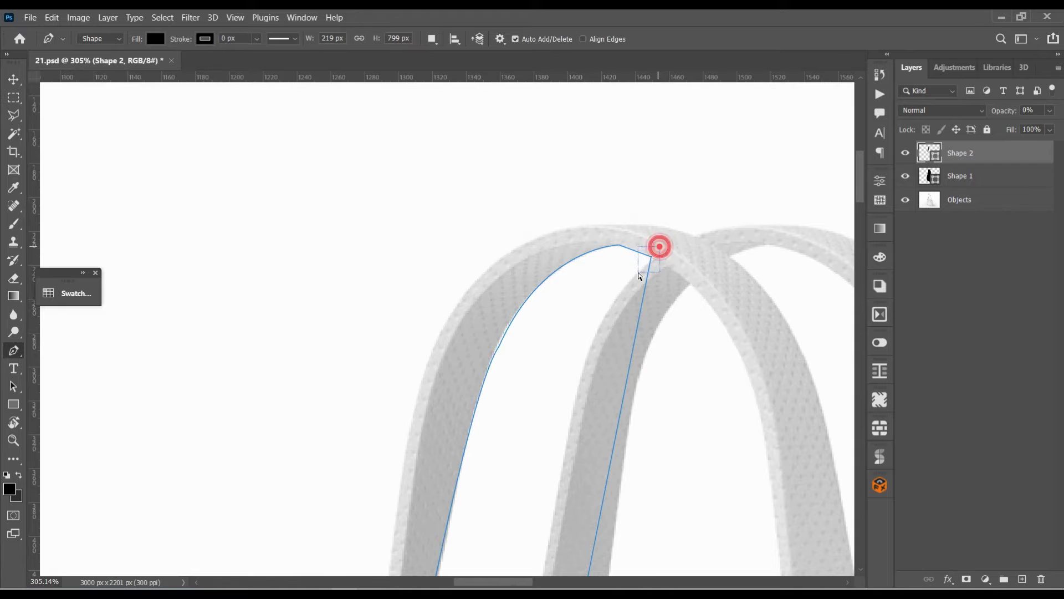
key("Right")
key("Right")
key("Right")
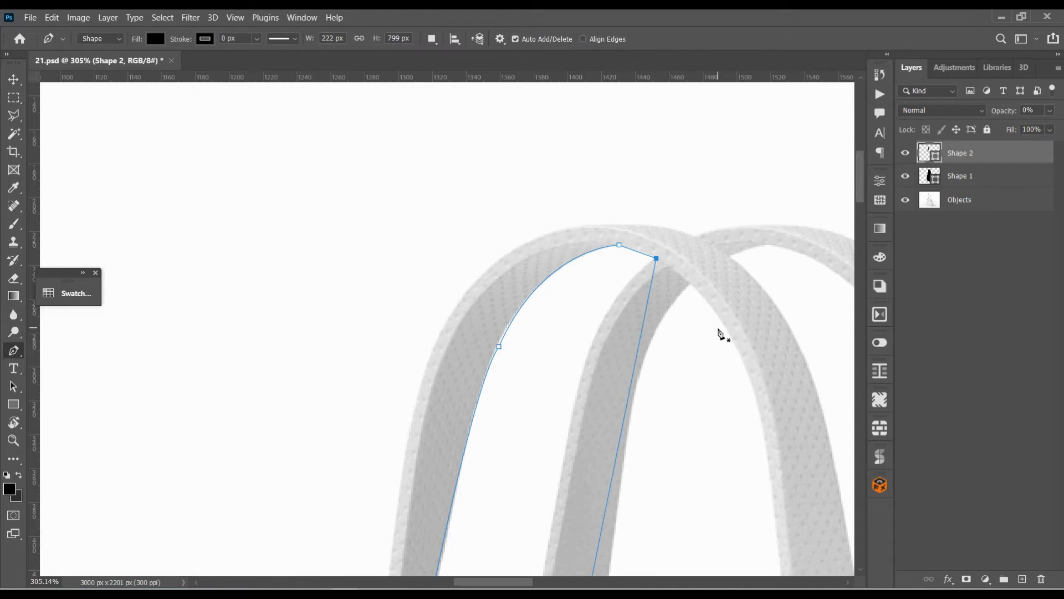
left_click(499, 346, "ctrl")
scroll(610, 510, "down", 1)
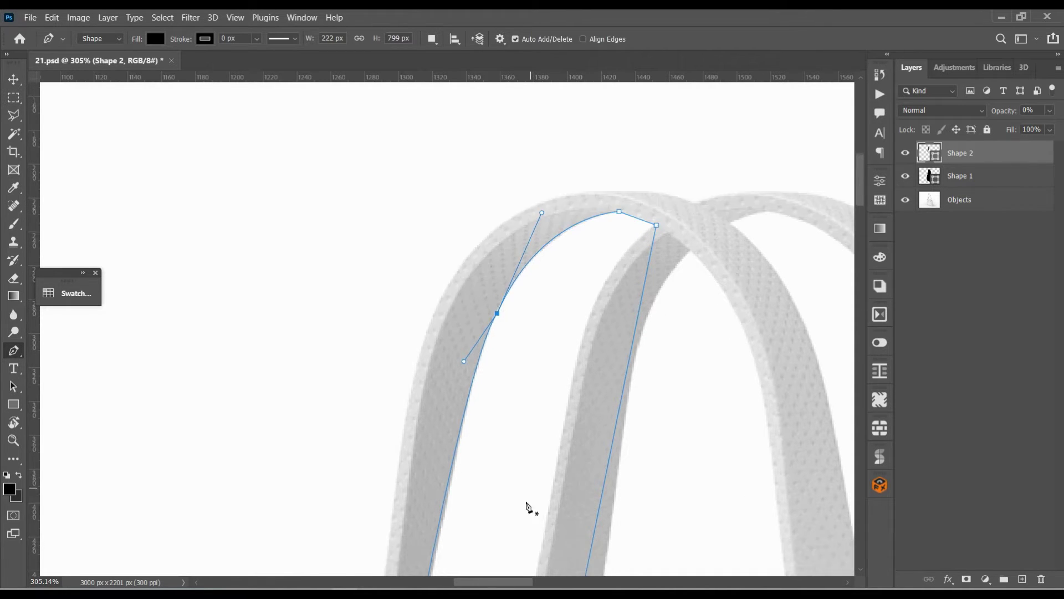
scroll(482, 516, "down", 2)
scroll(444, 527, "down", 2)
Remove the extra lower left-edge anchor and nudge the remaining lower anchors slightly left.
left_click(436, 399)
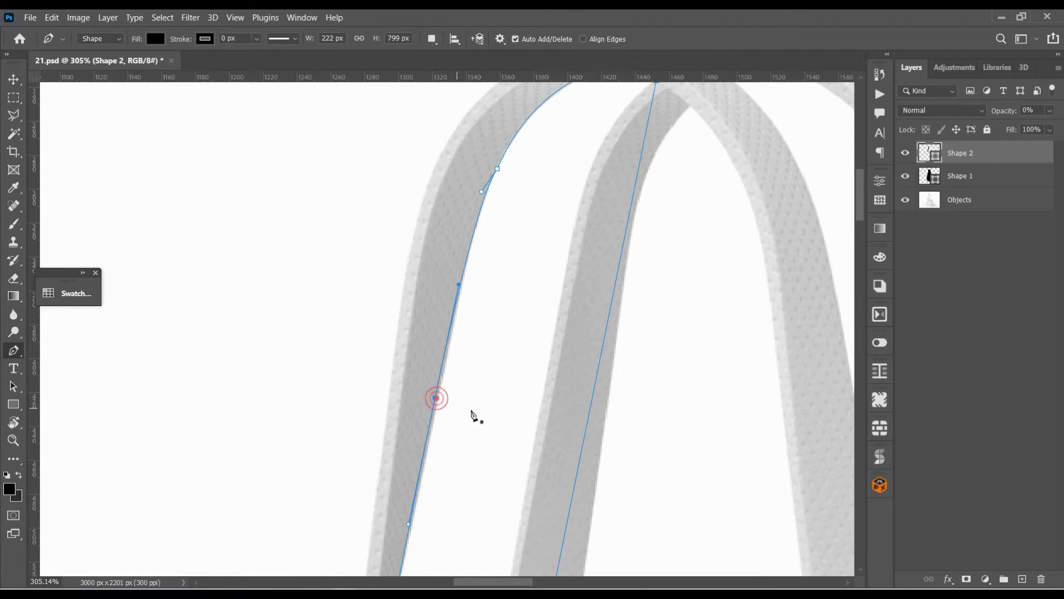
scroll(467, 438, "down", 3)
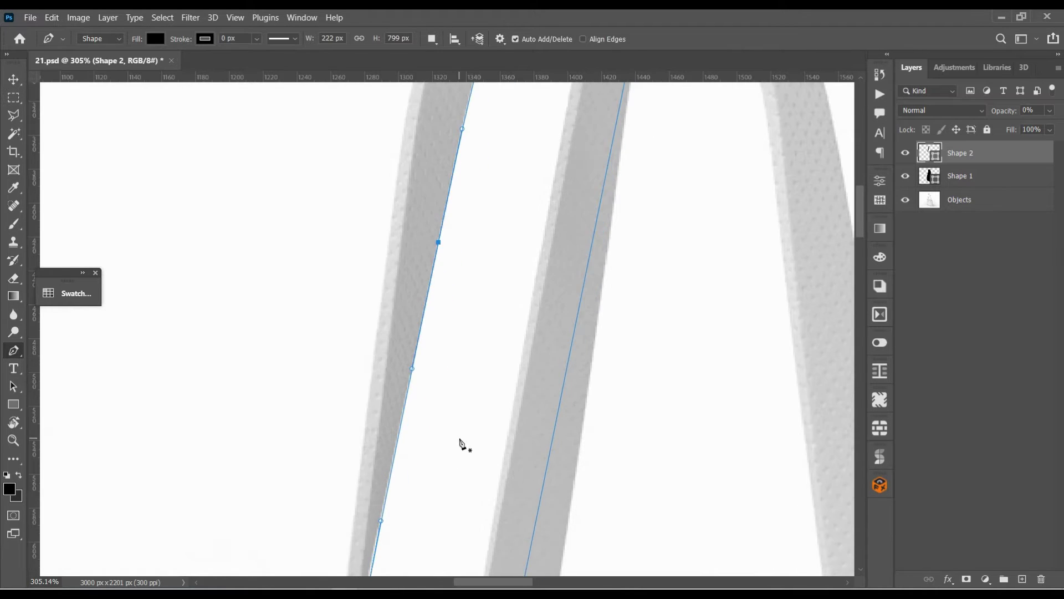
scroll(460, 442, "down", 3)
scroll(366, 518, "down", 2)
scroll(388, 521, "down", 1)
key("ctrl+z")
key("Left")
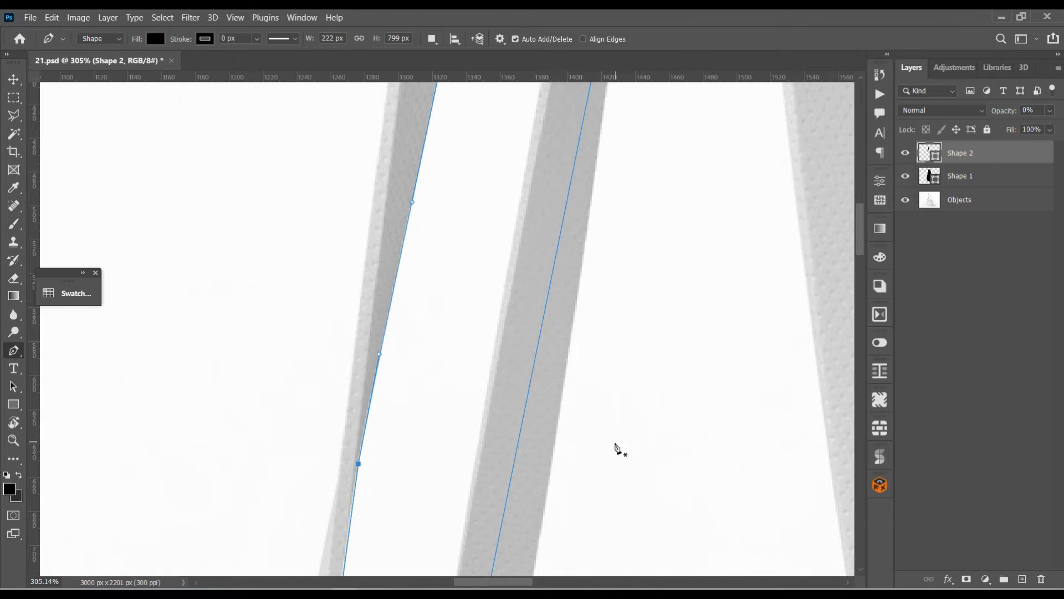
scroll(466, 443, "down", 2)
scroll(405, 432, "down", 4)
scroll(394, 450, "down", 3)
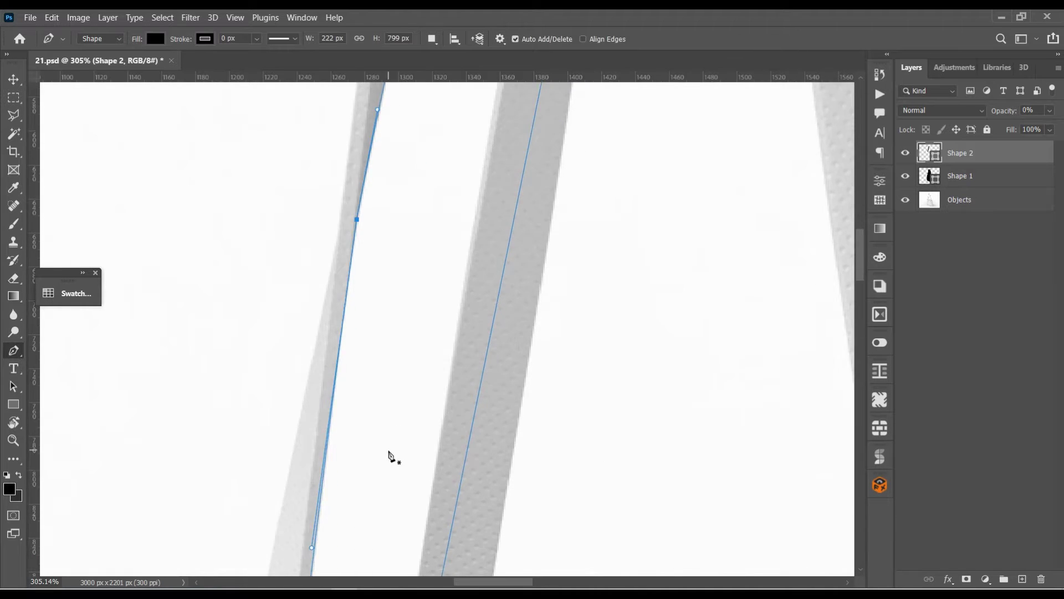
scroll(389, 455, "down", 4)
scroll(375, 463, "down", 4)
scroll(375, 464, "down", 4)
scroll(375, 451, "down", 2)
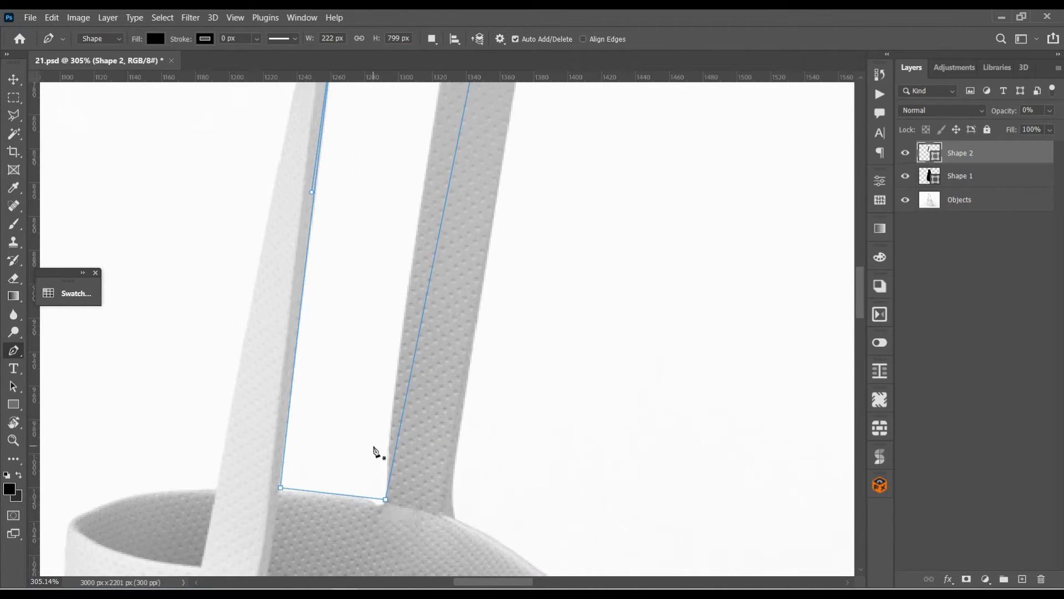
scroll(378, 503, "up", 2)
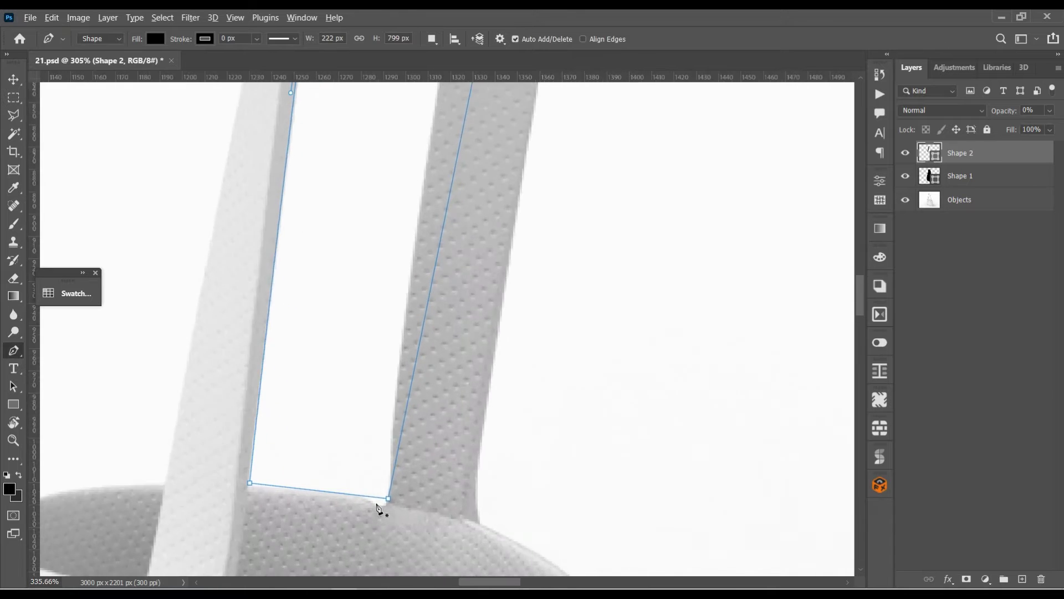
scroll(380, 507, "up", 3)
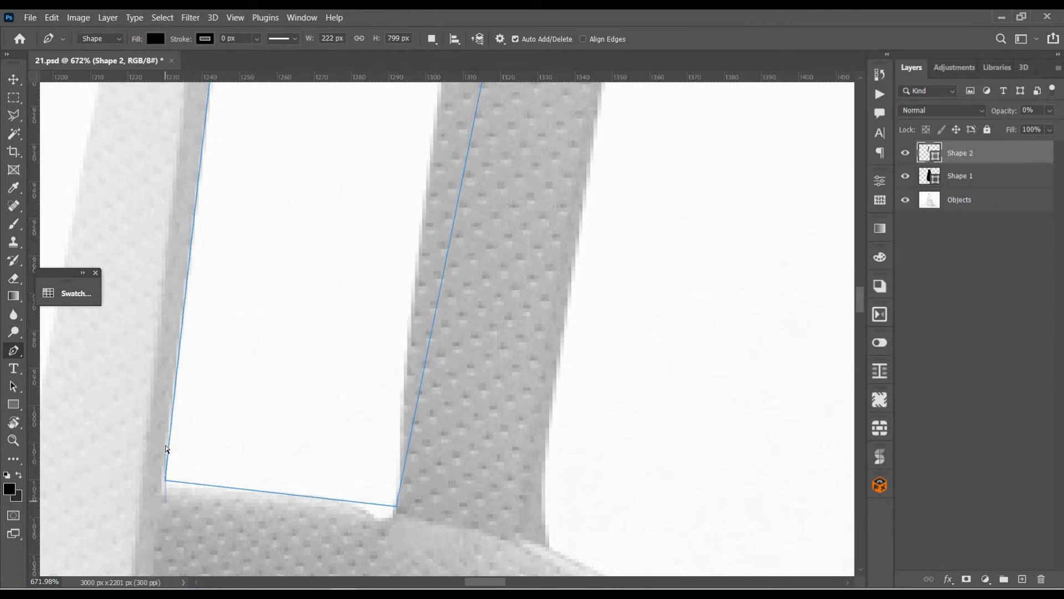
Nudge the bottom anchors down onto the bag rim and add an anchor on the right edge.
left_click_drag(173, 505, 148, 448)
key("Down")
key("Down")
key("Left")
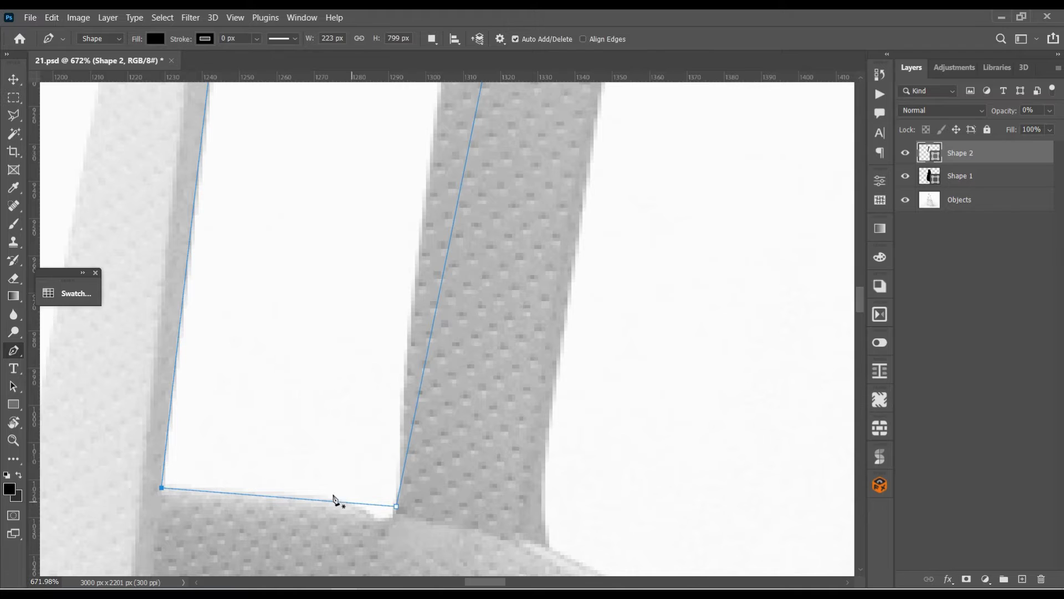
mouse_move(380, 509)
left_mouse_down()
mouse_move(383, 521)
mouse_move(326, 496)
left_mouse_up()
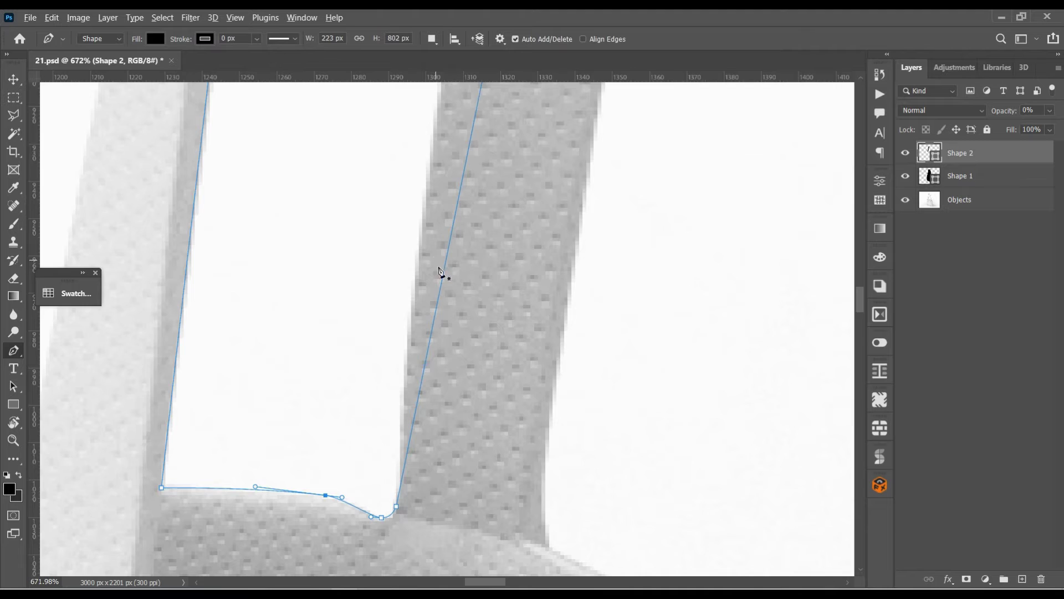
scroll(438, 277, "down", 2)
scroll(436, 279, "down", 2)
scroll(444, 222, "down", 1)
scroll(496, 183, "up", 3)
left_click(500, 271)
Move Shape 2's top right-edge anchor left onto the strap and nudge the lower anchor right.
left_click(527, 139)
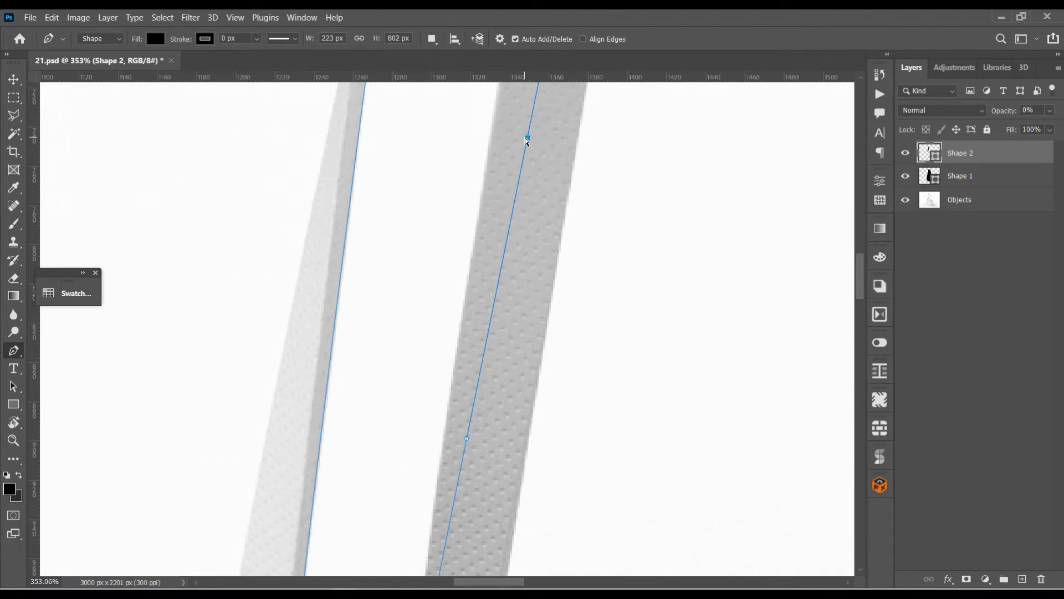
left_click_drag(527, 139, 491, 138)
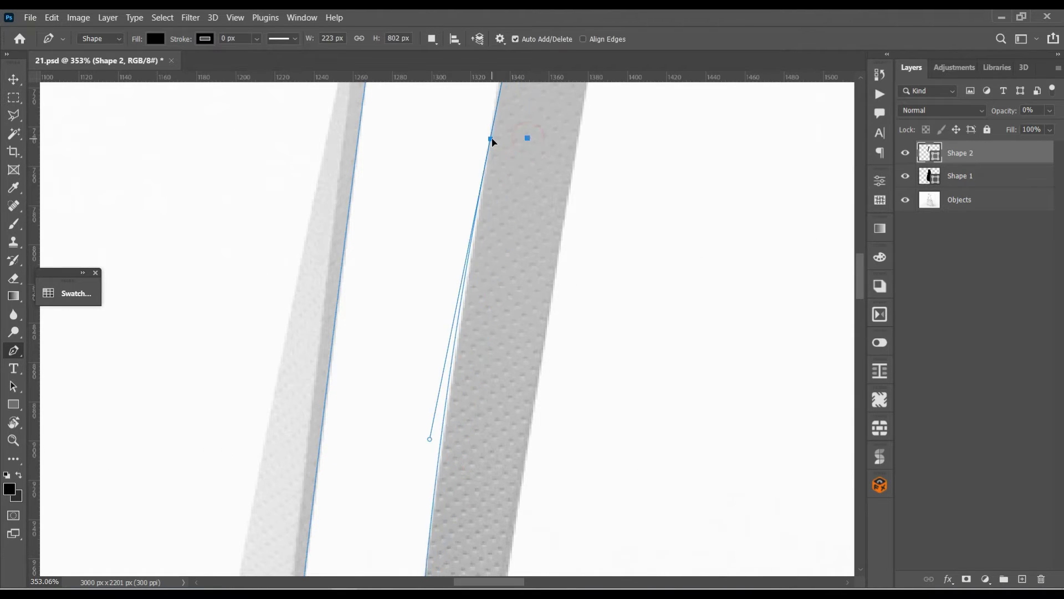
left_click_drag(430, 440, 435, 441)
scroll(465, 472, "down", 2)
scroll(463, 475, "down", 2)
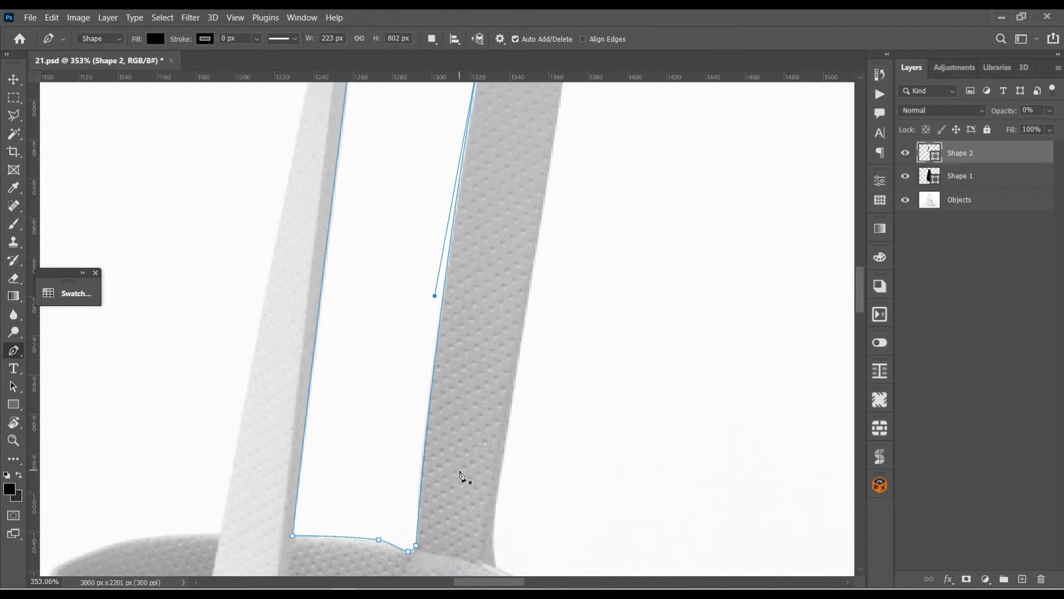
scroll(461, 469, "up", 3)
scroll(456, 463, "up", 2)
scroll(456, 461, "up", 2)
Add anchors on Shape 2's right edge and curve it near the arch along the inner strap.
left_click(463, 355)
scroll(502, 376, "up", 5)
scroll(525, 397, "up", 5)
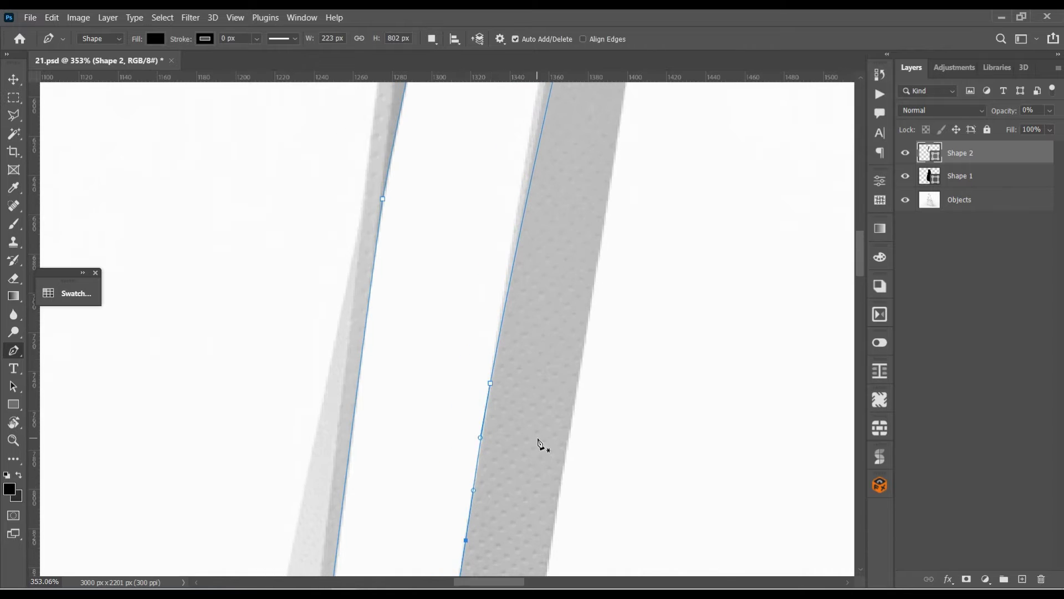
scroll(539, 471, "up", 3)
scroll(549, 499, "up", 2)
scroll(555, 510, "up", 4)
scroll(576, 443, "up", 1)
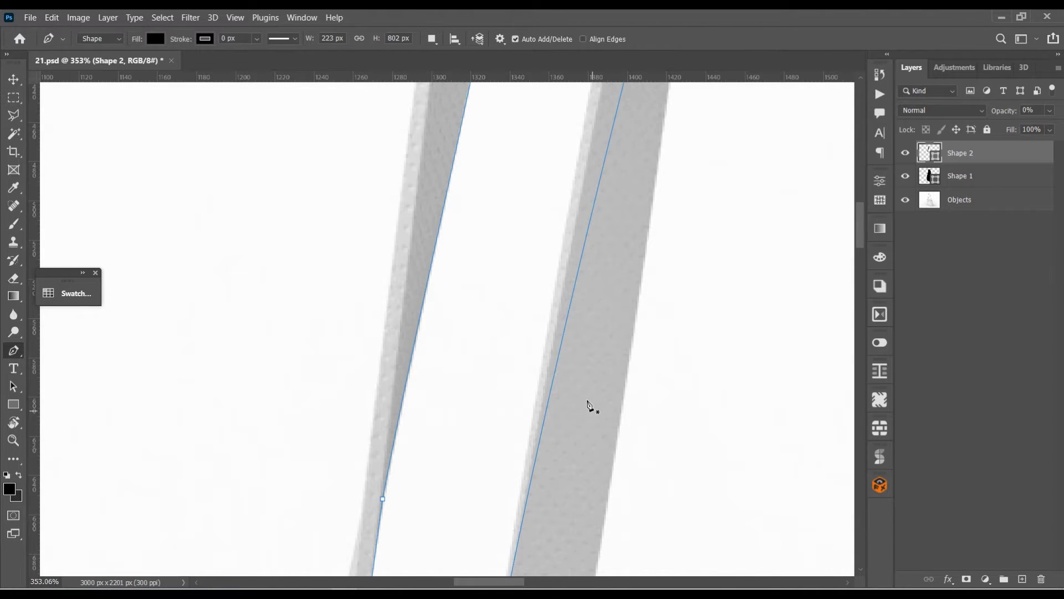
scroll(582, 394, "down", 2)
scroll(582, 394, "down", 3)
scroll(610, 310, "down", 2)
left_click_drag(650, 228, 623, 434)
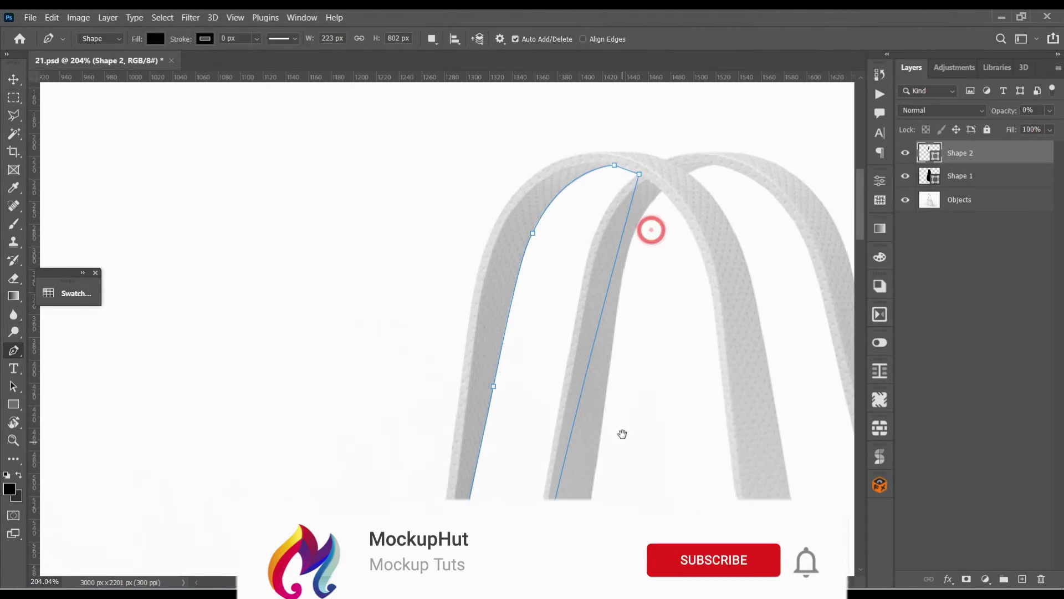
left_click(619, 251)
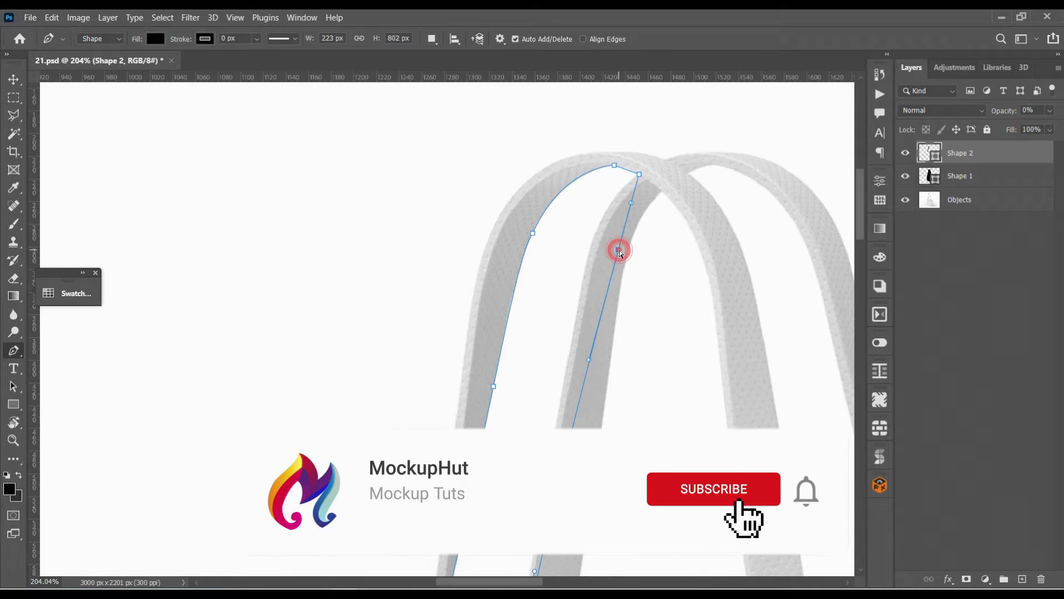
left_click_drag(619, 250, 592, 244)
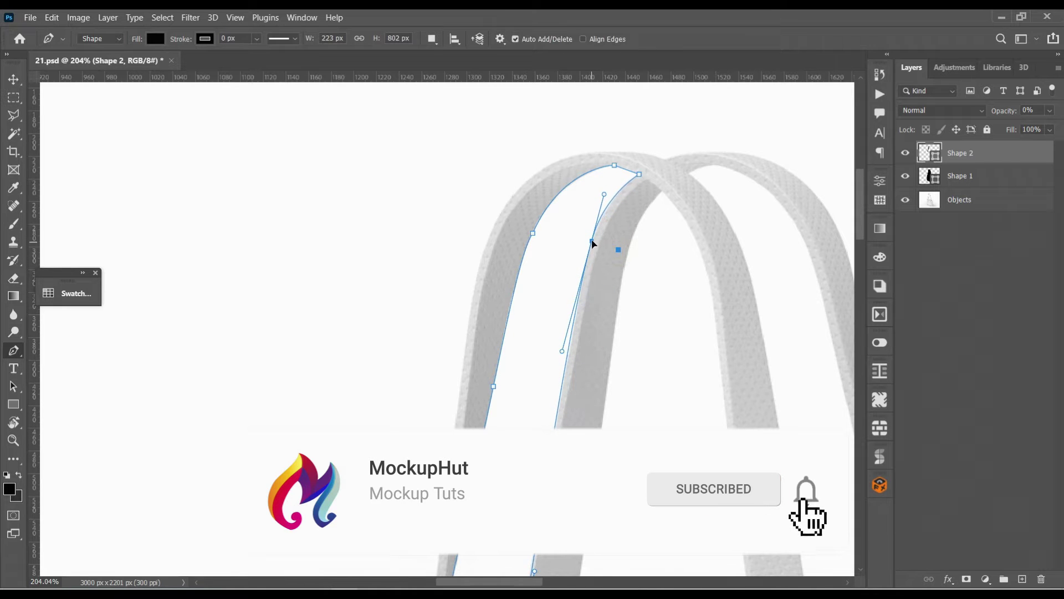
Add and bend a lower right-edge anchor to follow the strap, then zoom out to check.
scroll(592, 244, "down", 2)
scroll(592, 243, "down", 2)
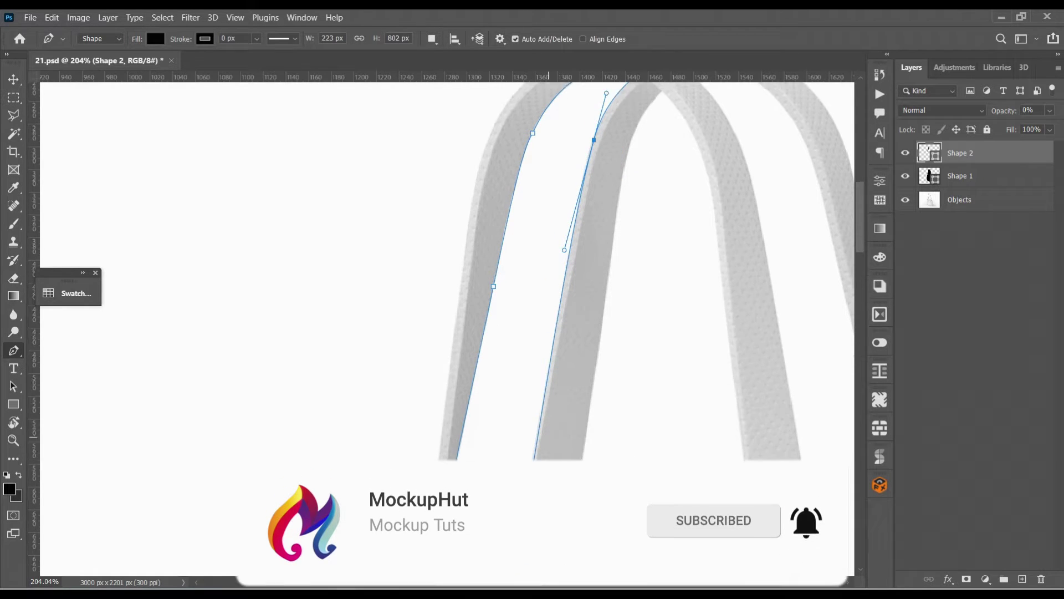
scroll(542, 440, "down", 2)
left_click(534, 412)
left_click(536, 412)
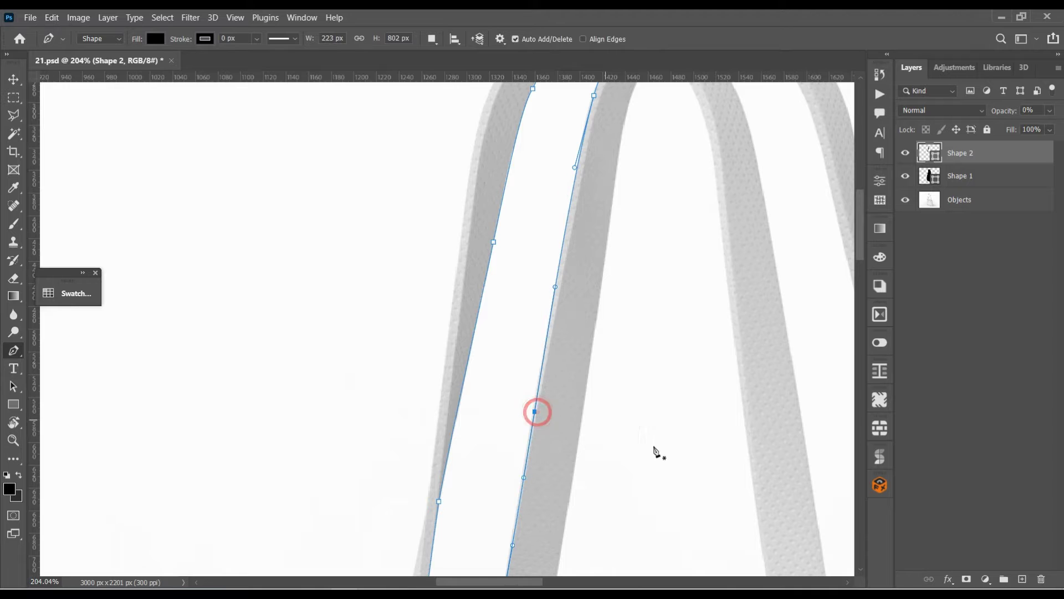
scroll(520, 457, "down", 2)
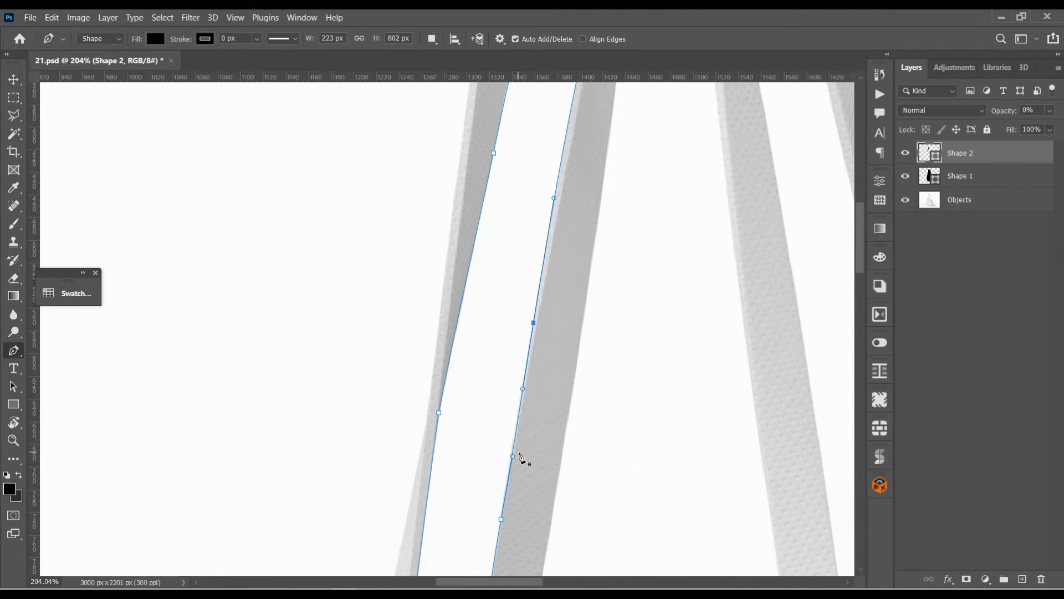
scroll(519, 476, "down", 1)
scroll(565, 501, "up", 2)
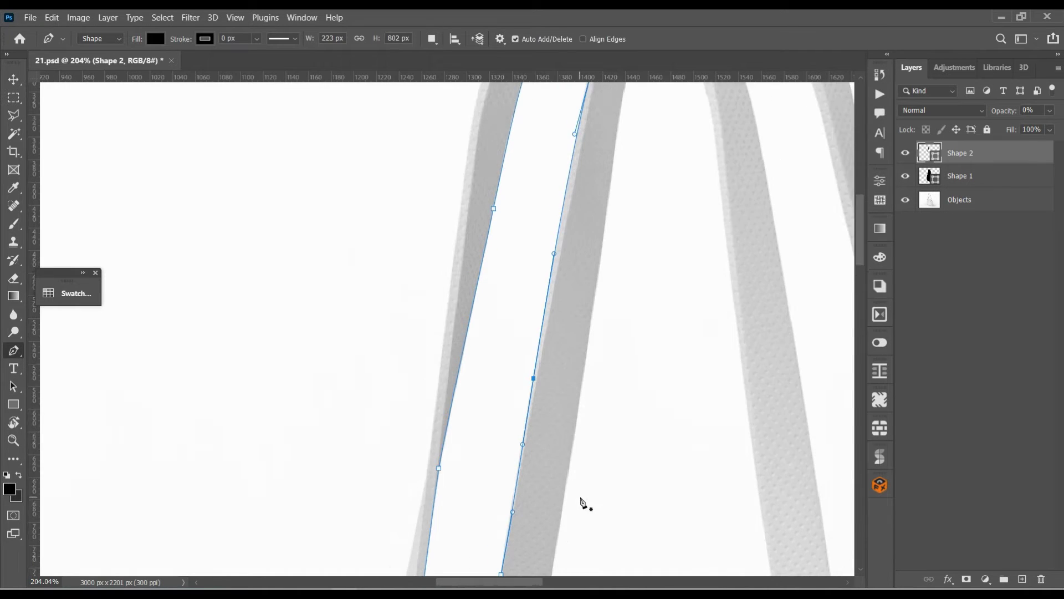
scroll(582, 499, "up", 3)
scroll(598, 530, "up", 1)
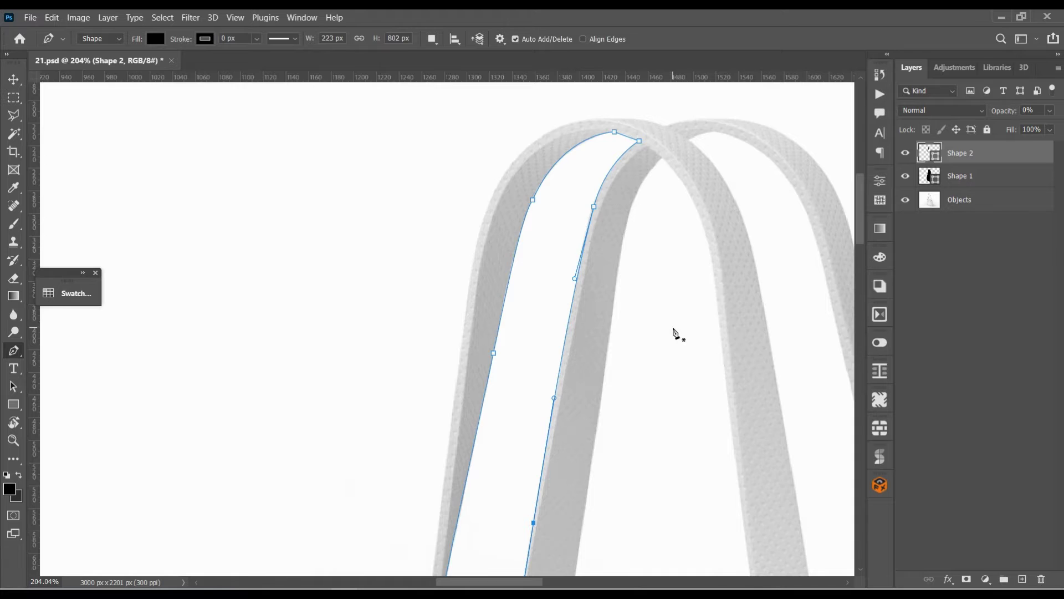
scroll(674, 332, "down", 2)
scroll(548, 244, "down", 1)
scroll(554, 373, "up", 1)
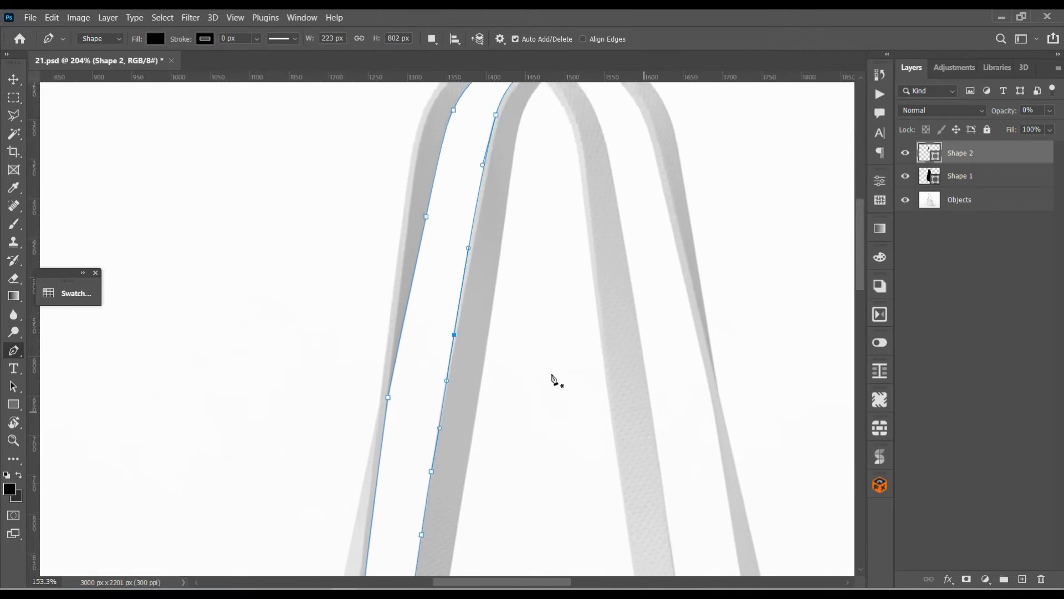
scroll(554, 378, "down", 2)
scroll(545, 483, "down", 2)
scroll(551, 415, "down", 1)
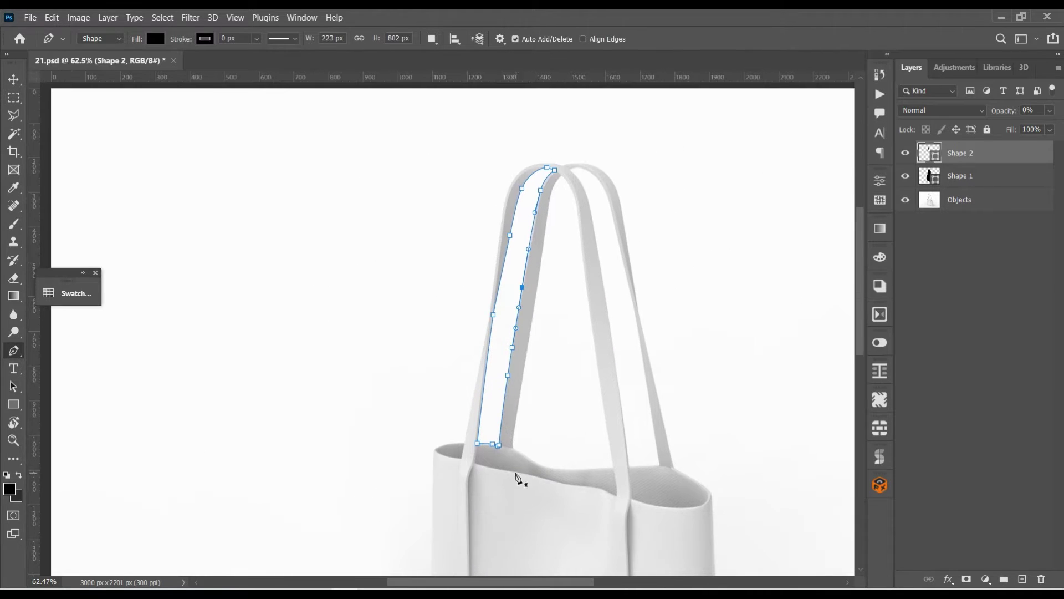
Draw a triangular Shape 3 from the rim up to the arch top, with 0% opacity.
left_click(512, 447)
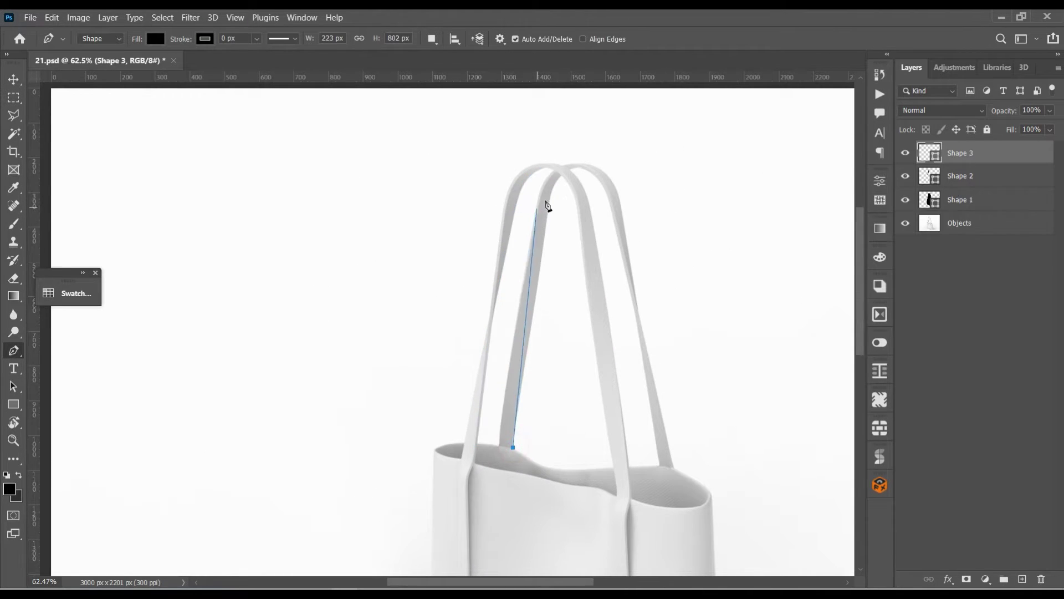
left_click(561, 176)
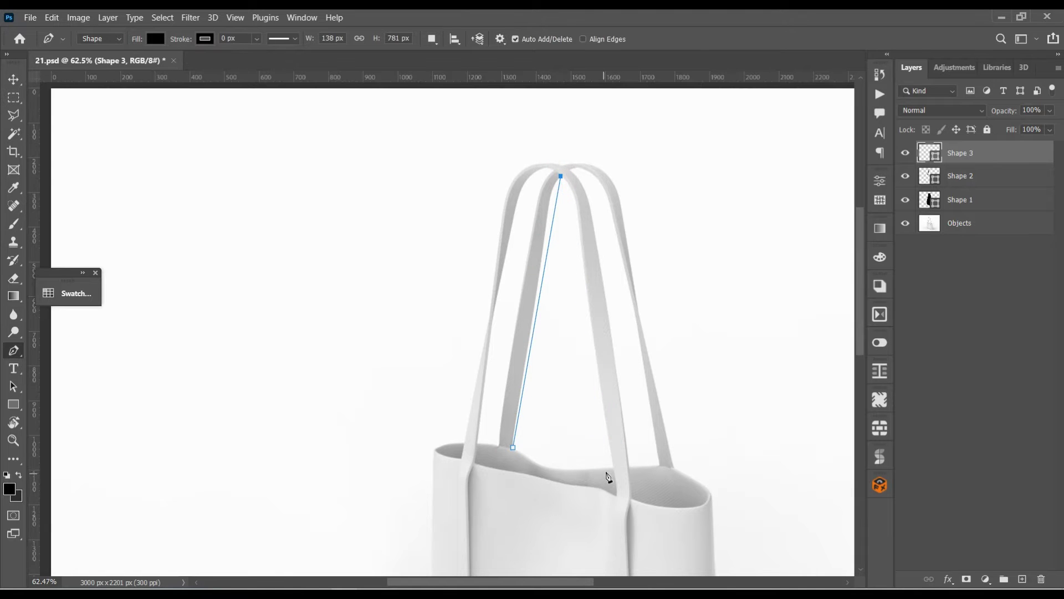
left_click(613, 467)
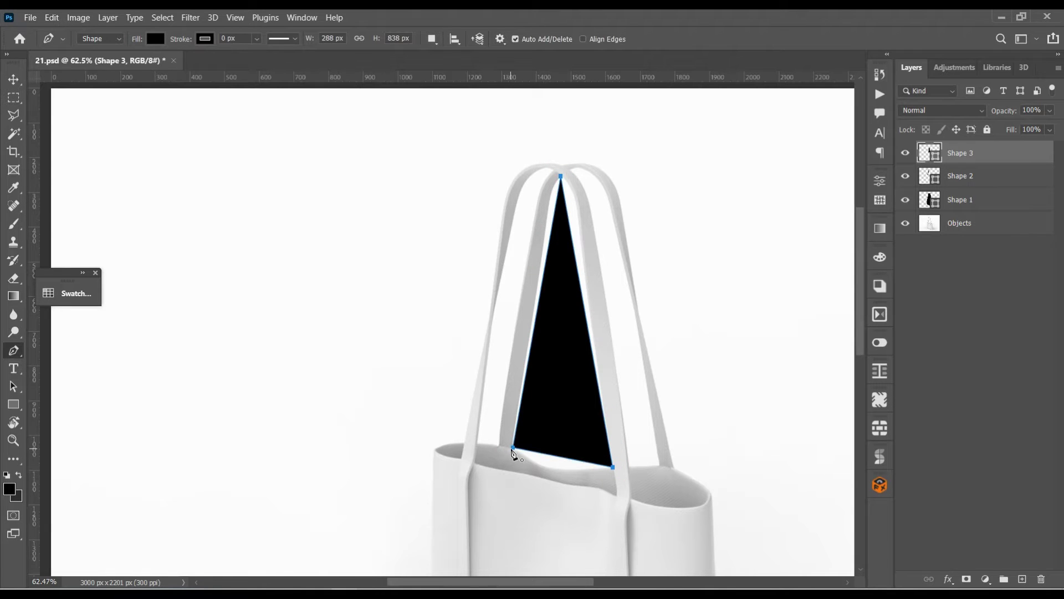
left_click(513, 448)
key("0")
key("0")
Curve Shape 3's left edge along the strap, delete a stray arch point and reshape the right edge.
scroll(571, 366, "up", 2)
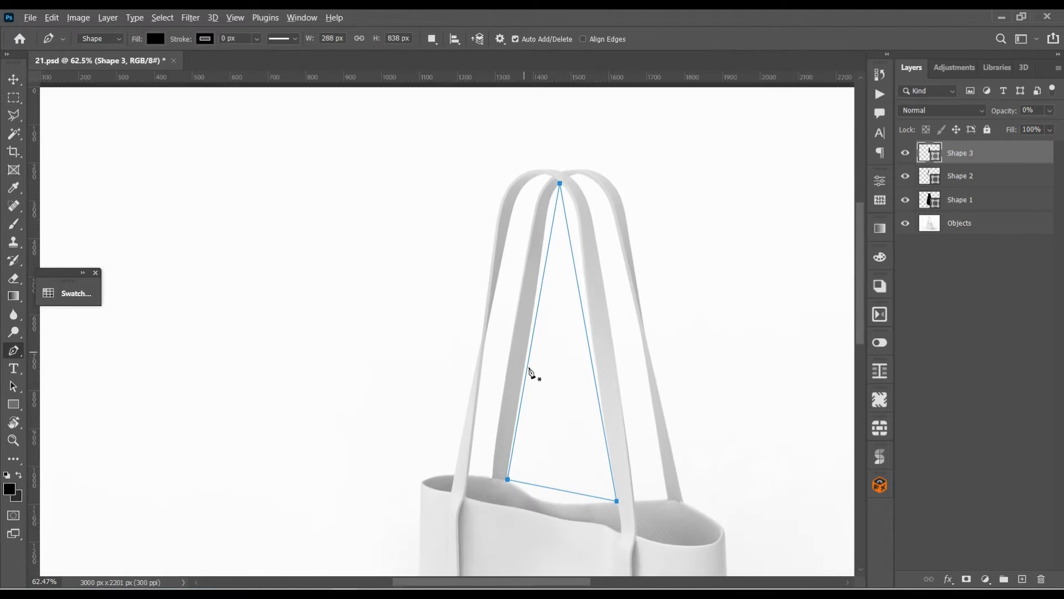
scroll(530, 373, "up", 2)
scroll(579, 314, "up", 2)
scroll(571, 271, "up", 2)
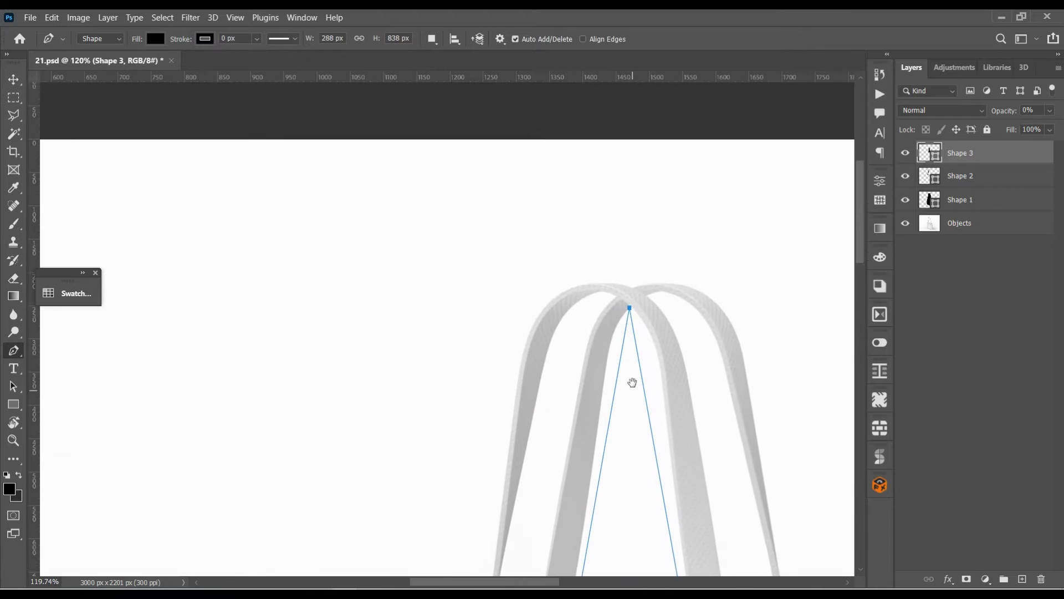
left_click_drag(642, 430, 633, 418)
mouse_move(618, 369)
left_mouse_down()
mouse_move(608, 357)
mouse_move(653, 355)
left_mouse_up()
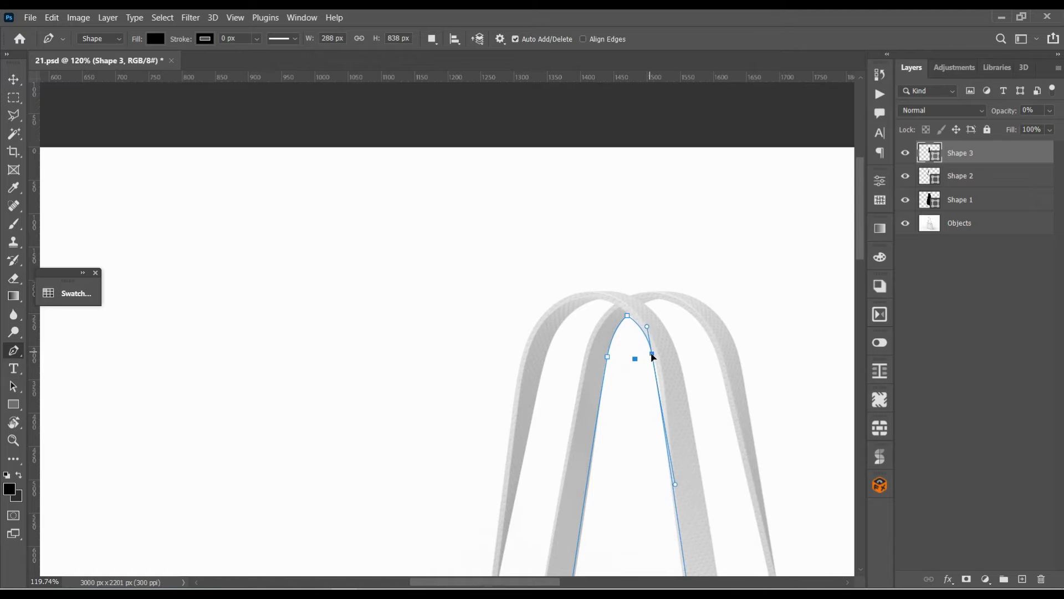
scroll(632, 321, "up", 5)
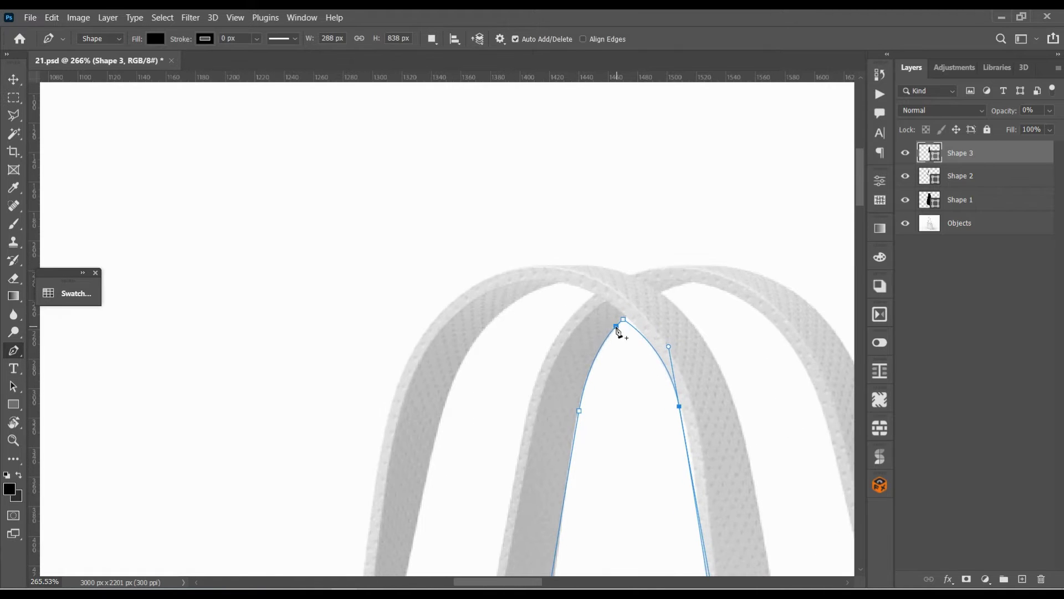
left_click(616, 326)
scroll(637, 374, "down", 2)
scroll(638, 375, "down", 3)
left_click(687, 361)
scroll(701, 515, "down", 1)
scroll(679, 432, "down", 3)
scroll(677, 430, "down", 2)
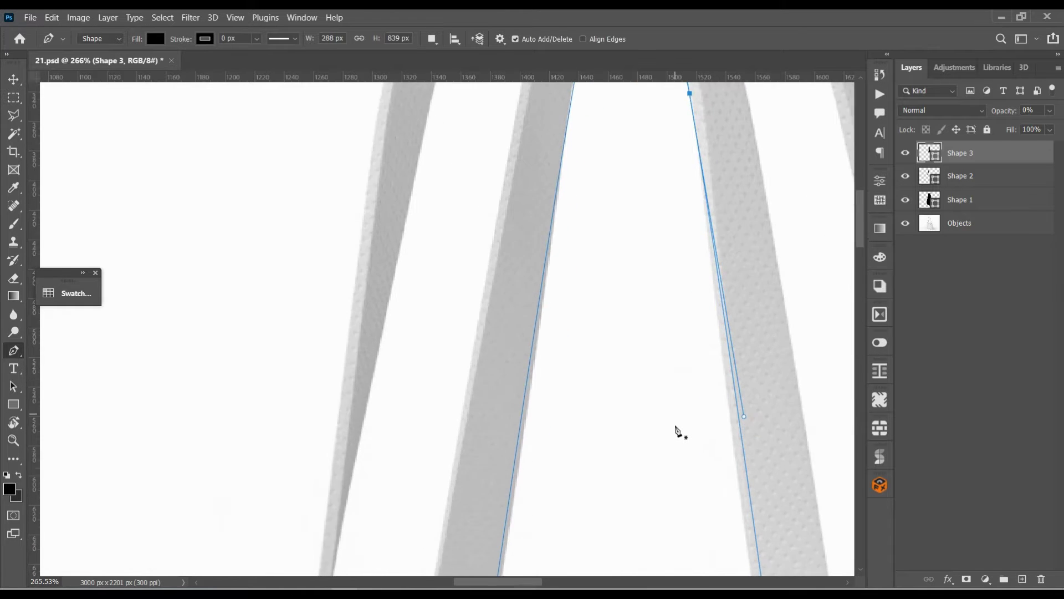
scroll(675, 430, "down", 2)
scroll(675, 430, "down", 5)
left_click_drag(770, 485, 706, 196)
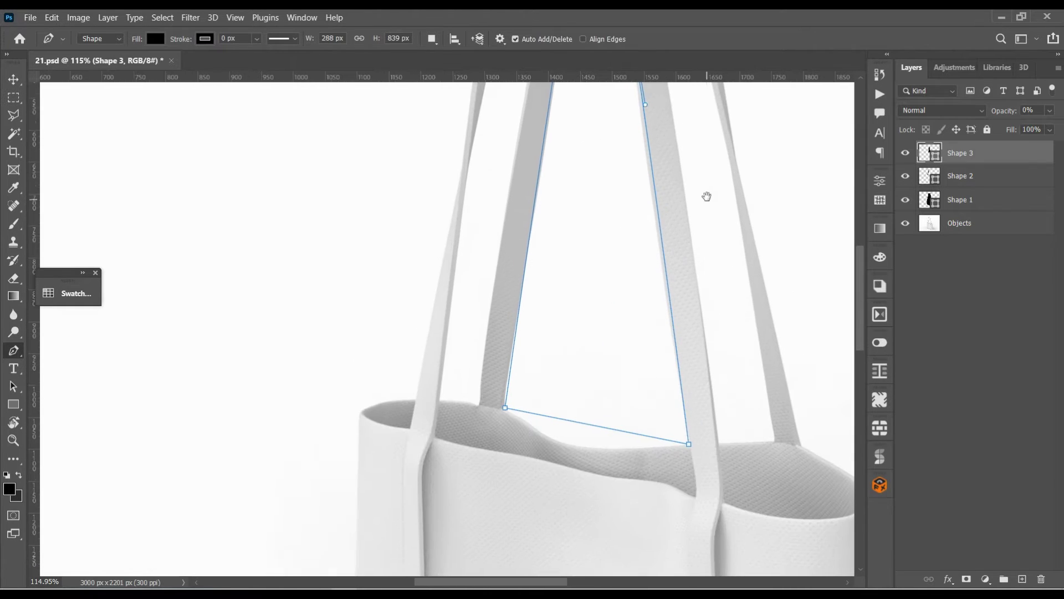
Add anchors along the right strap edge and on the left edge near the rim.
left_click(653, 207)
left_click(675, 368)
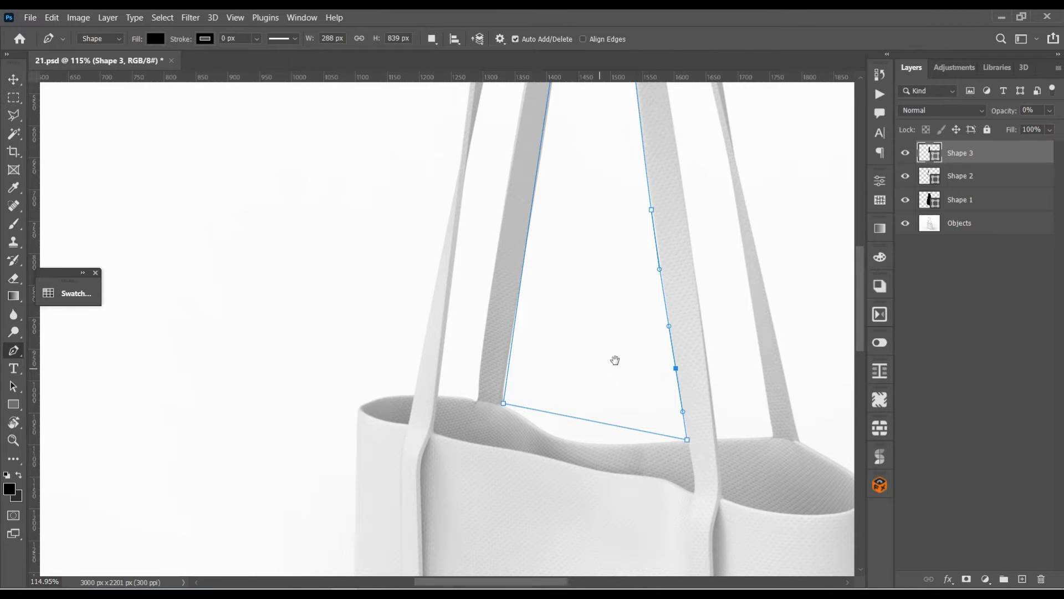
left_click_drag(615, 360, 636, 333)
left_click(529, 336)
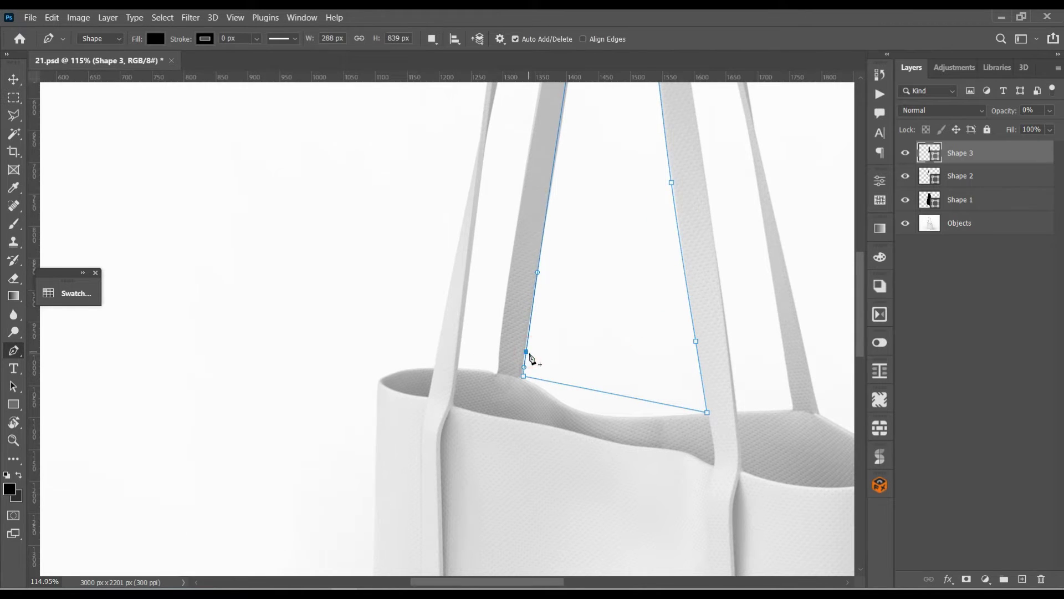
Curve Shape 3's bottom edge along the bag rim, adding anchors to fit the rim curve.
left_click(578, 387)
left_click_drag(601, 392, 595, 419)
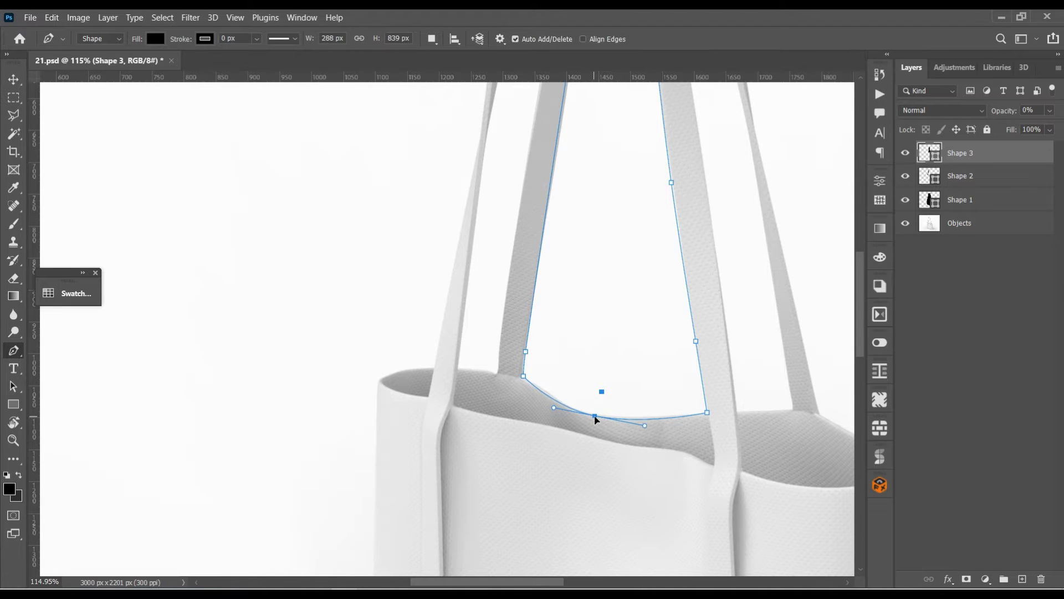
mouse_move(617, 266)
left_mouse_down()
mouse_move(487, 399)
mouse_move(518, 513)
mouse_move(597, 342)
left_mouse_up()
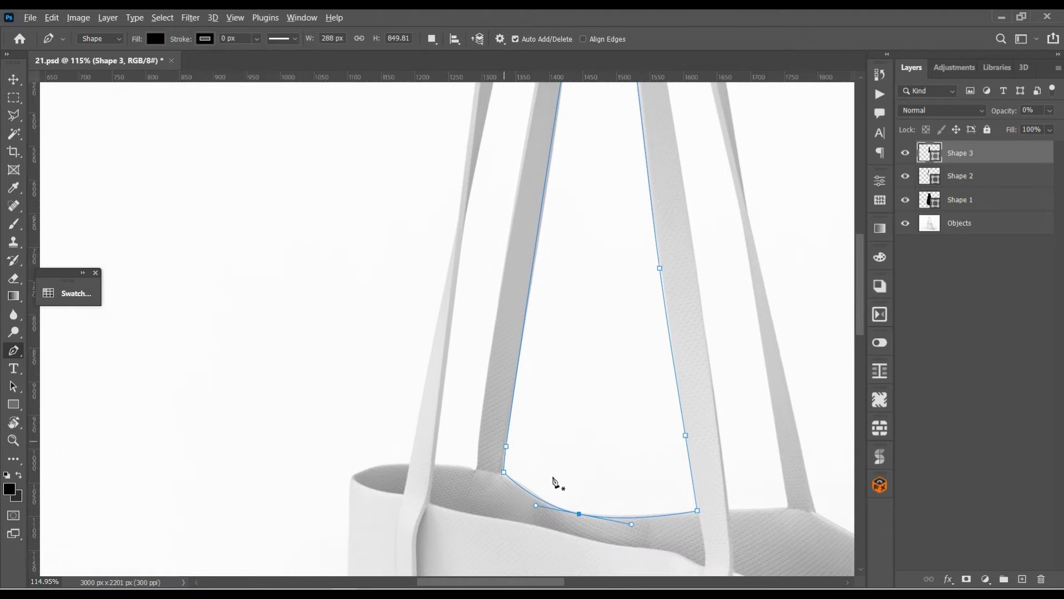
scroll(554, 484, "up", 3)
scroll(556, 482, "up", 3)
left_click_drag(572, 495, 609, 378)
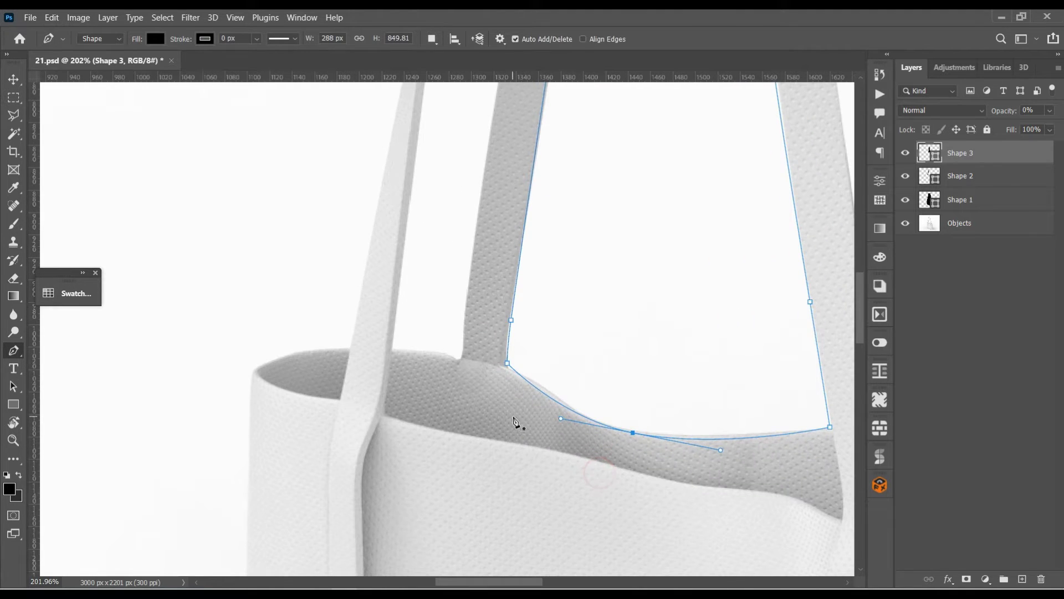
left_click(544, 392)
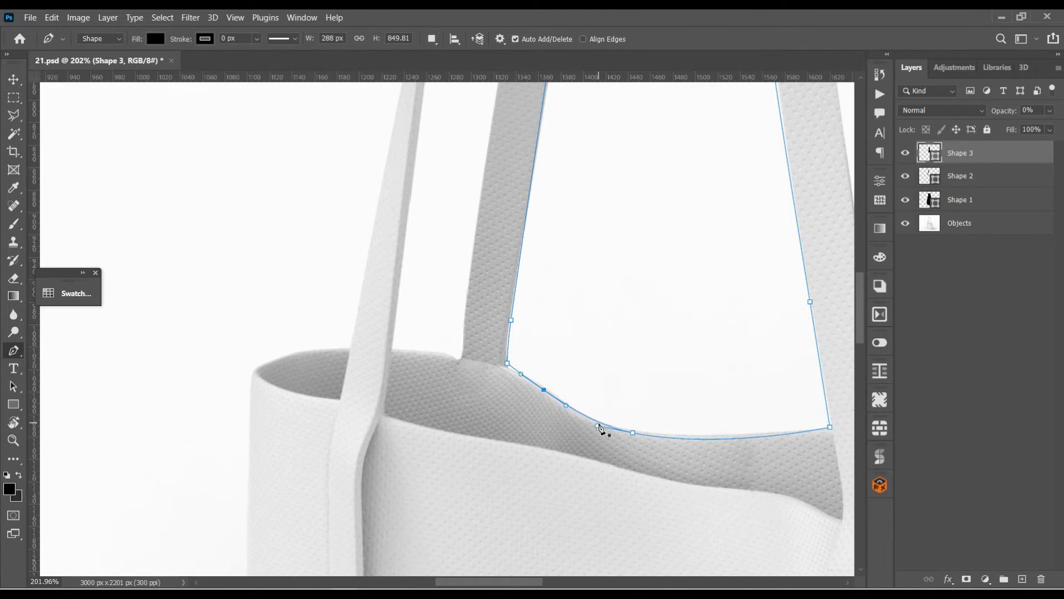
left_click(729, 436)
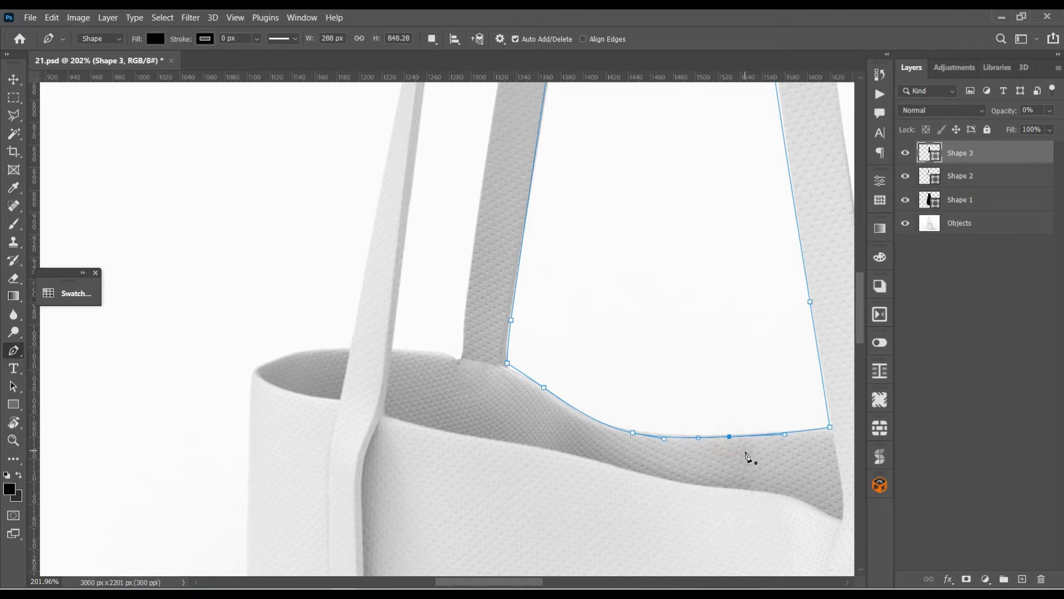
scroll(710, 402, "up", 5)
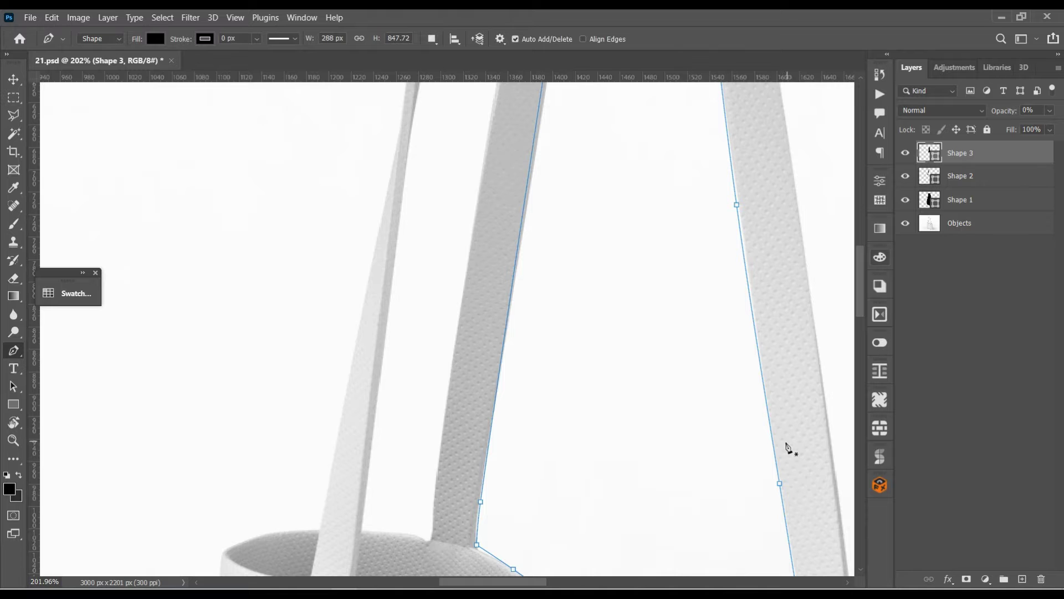
scroll(680, 360, "down", 3)
scroll(660, 360, "down", 1)
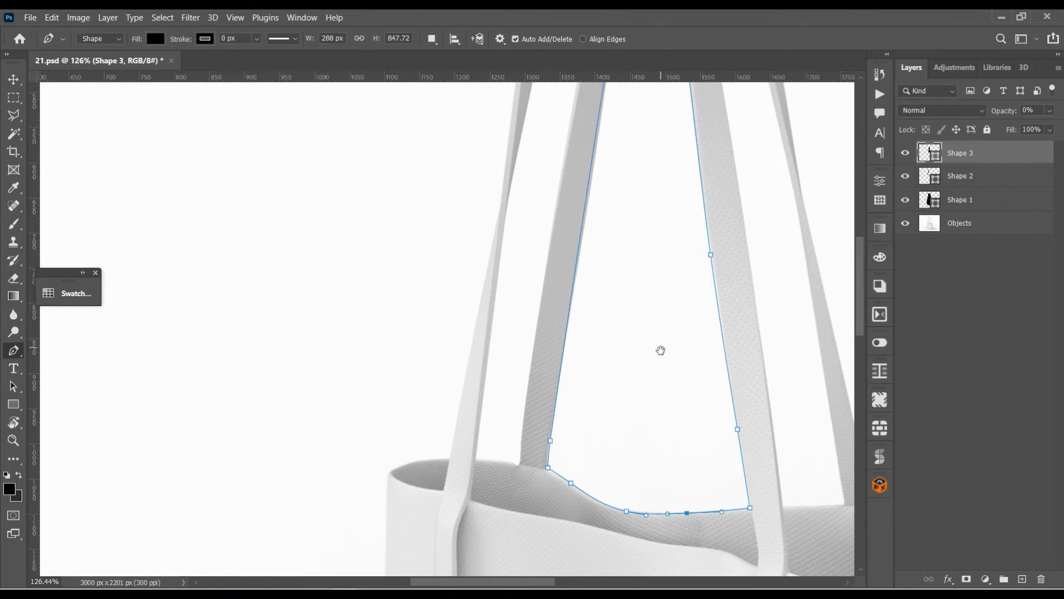
scroll(660, 351, "up", 5)
left_click_drag(550, 438, 550, 431)
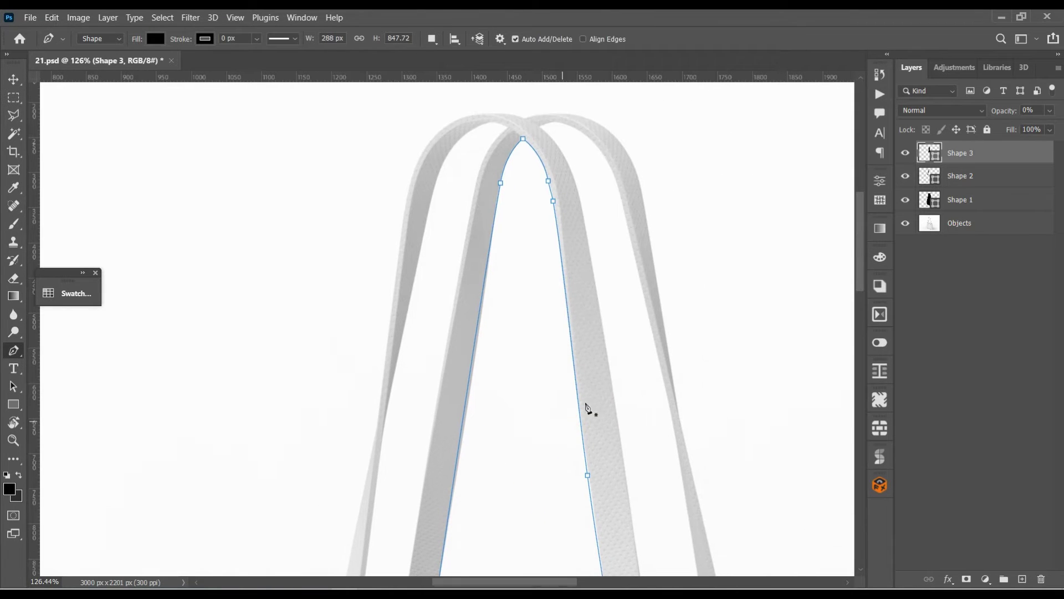
Draw Shape 4 from the handle arch top down to the rim and set its opacity to 0%.
left_click(537, 124)
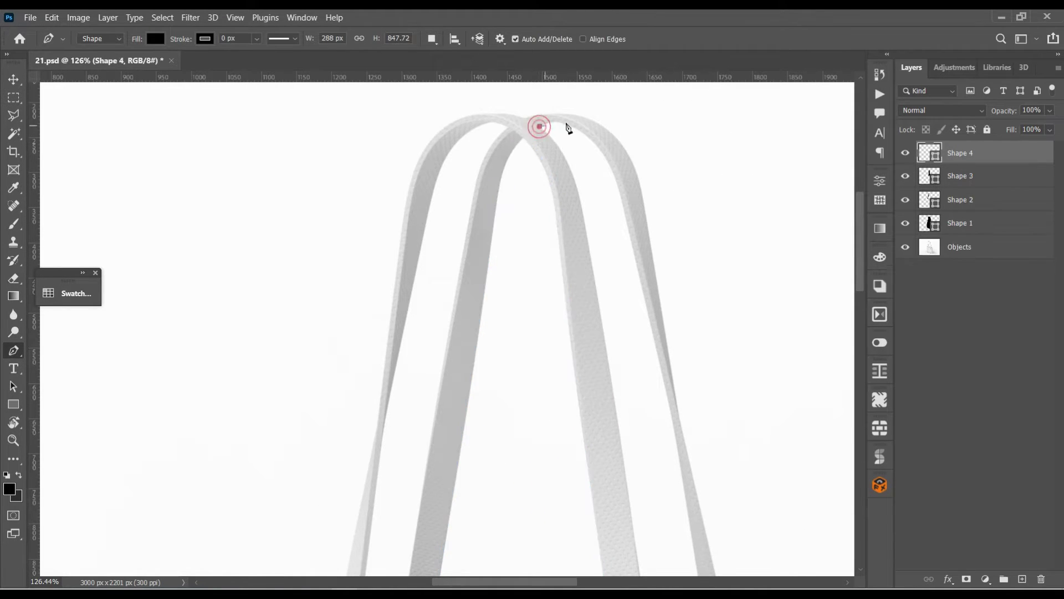
left_click_drag(613, 271, 547, 238)
left_click_drag(557, 452, 557, 441)
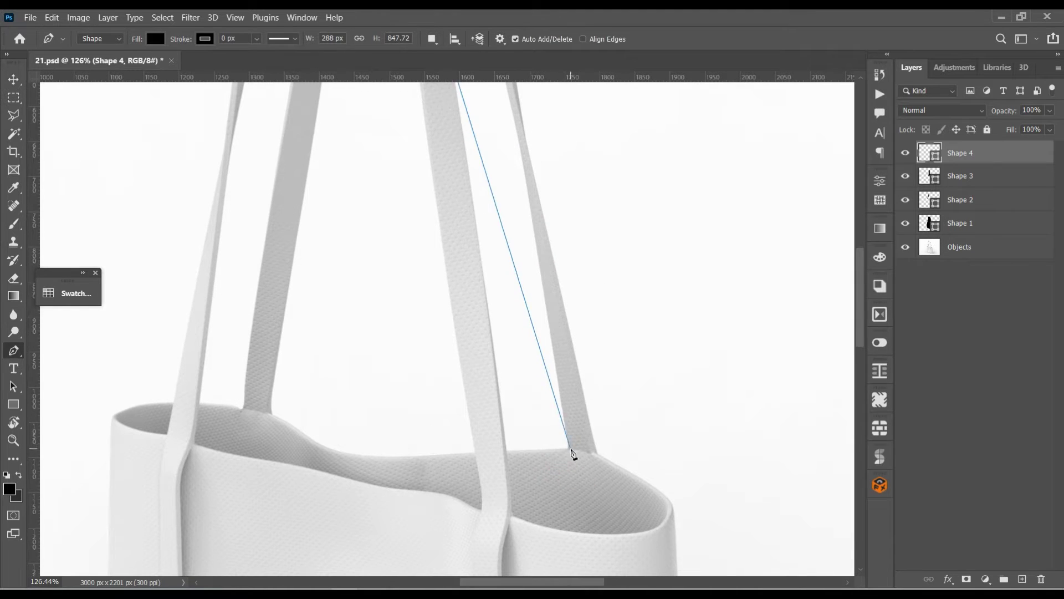
left_click(568, 446)
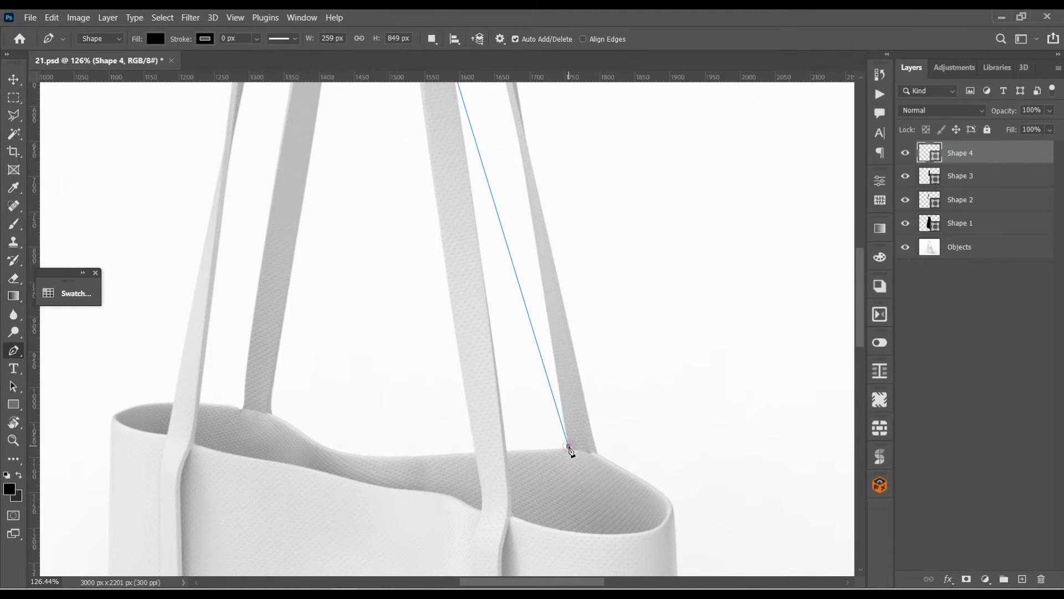
left_click(509, 450)
left_click_drag(473, 254, 530, 362)
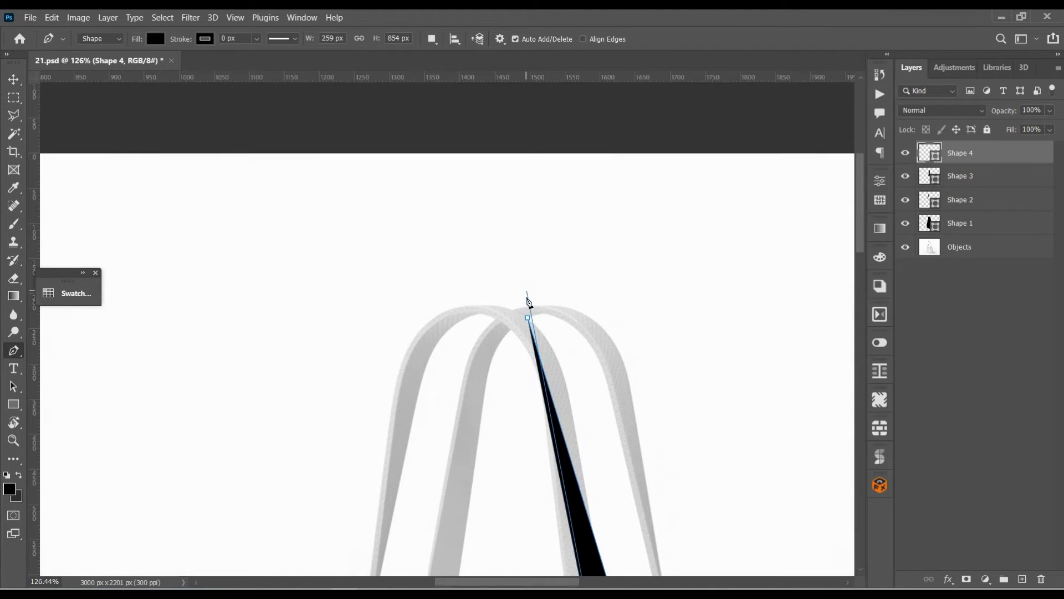
left_click(528, 317)
key("0")
key("0")
Curve Shape 4's upper edge over the strap arch, removing a misplaced curve point.
left_click(542, 361)
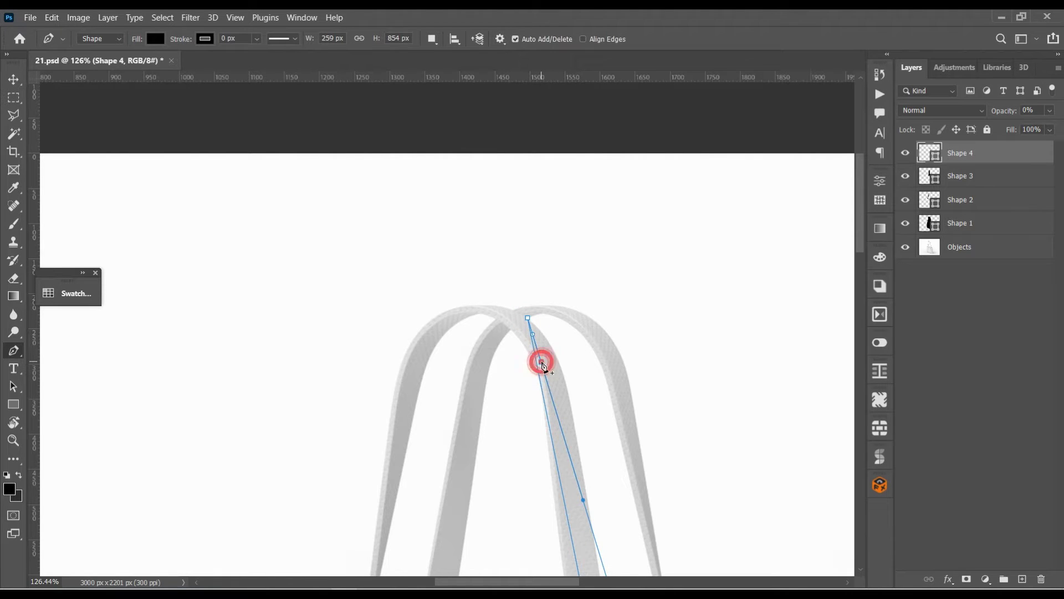
left_click_drag(543, 359, 572, 335)
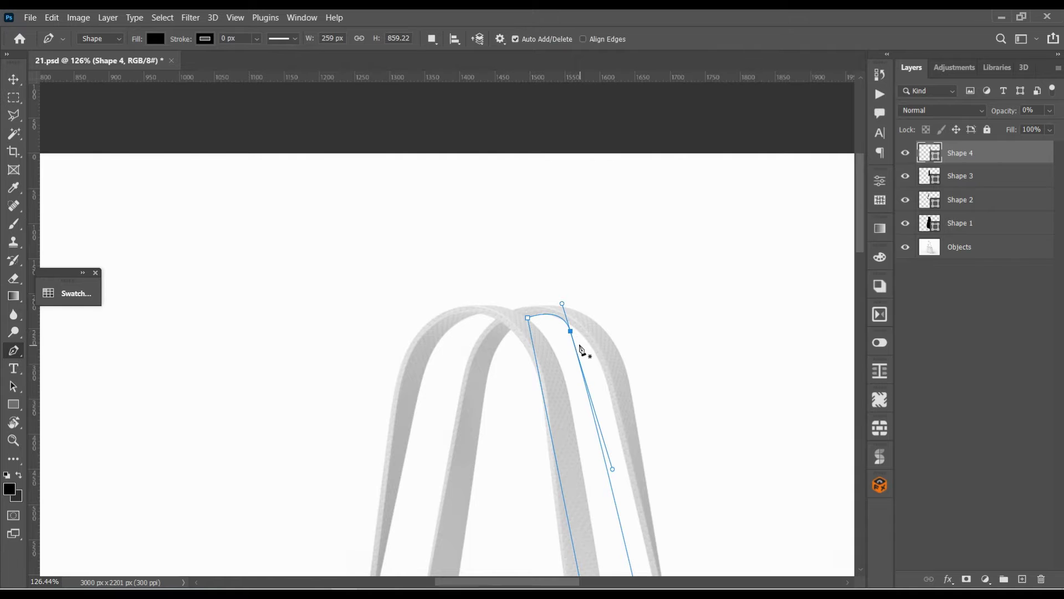
left_click(571, 332)
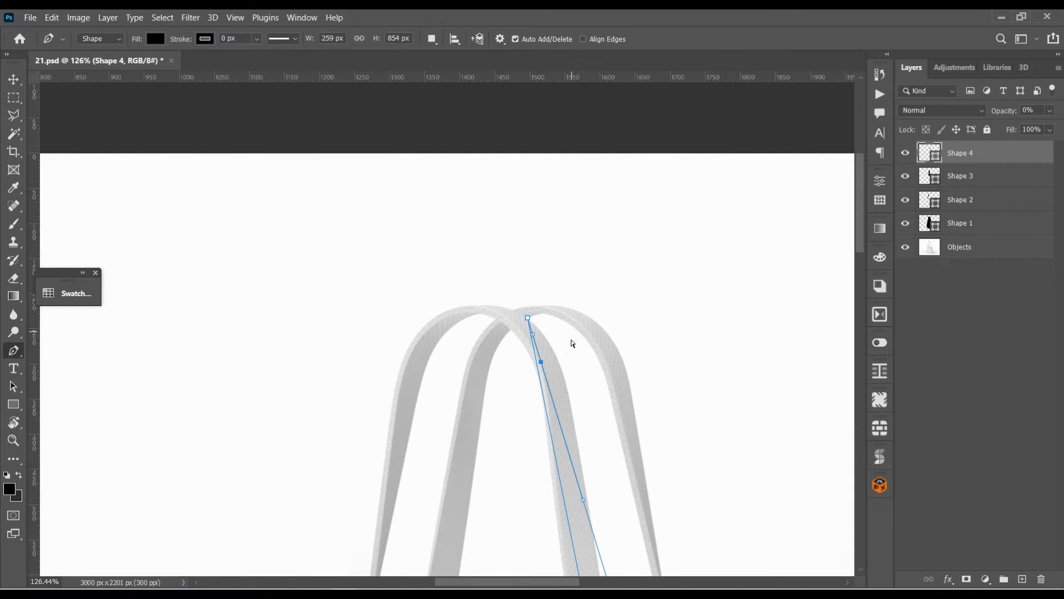
left_click_drag(541, 362, 602, 364)
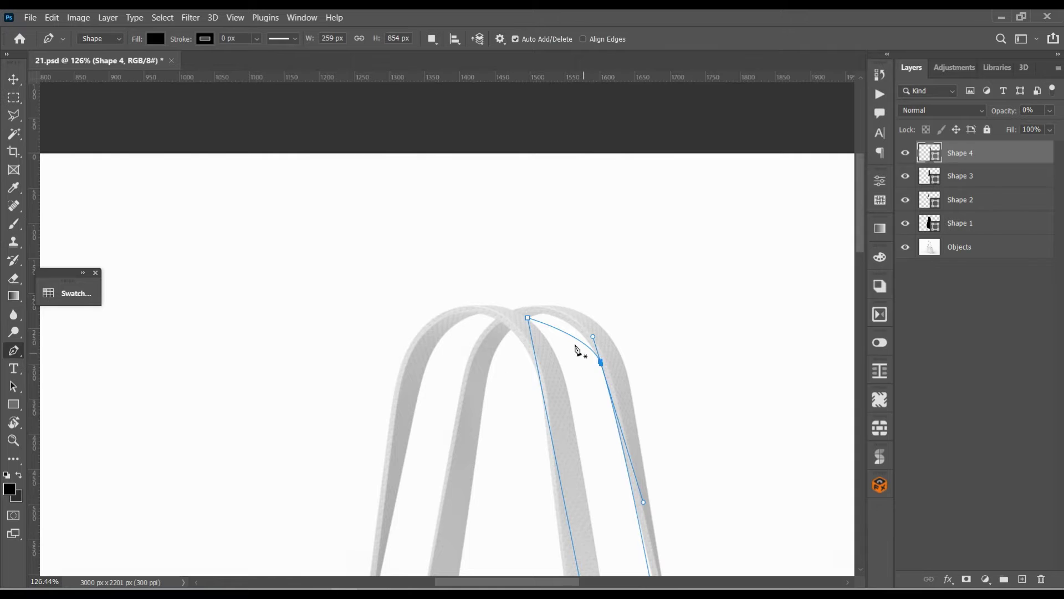
left_click_drag(553, 328, 554, 317)
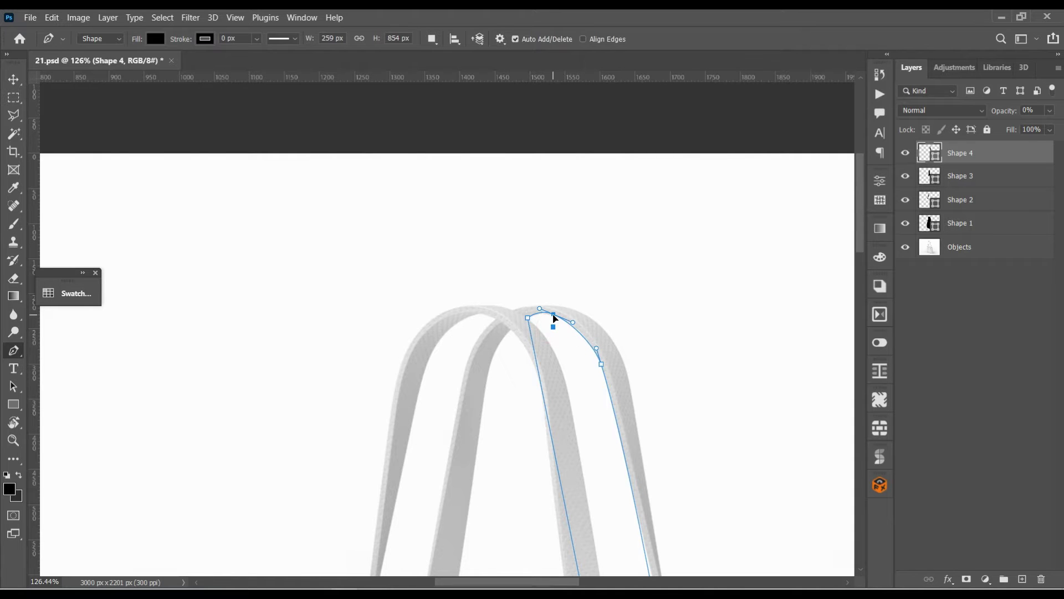
left_click_drag(622, 464, 539, 424)
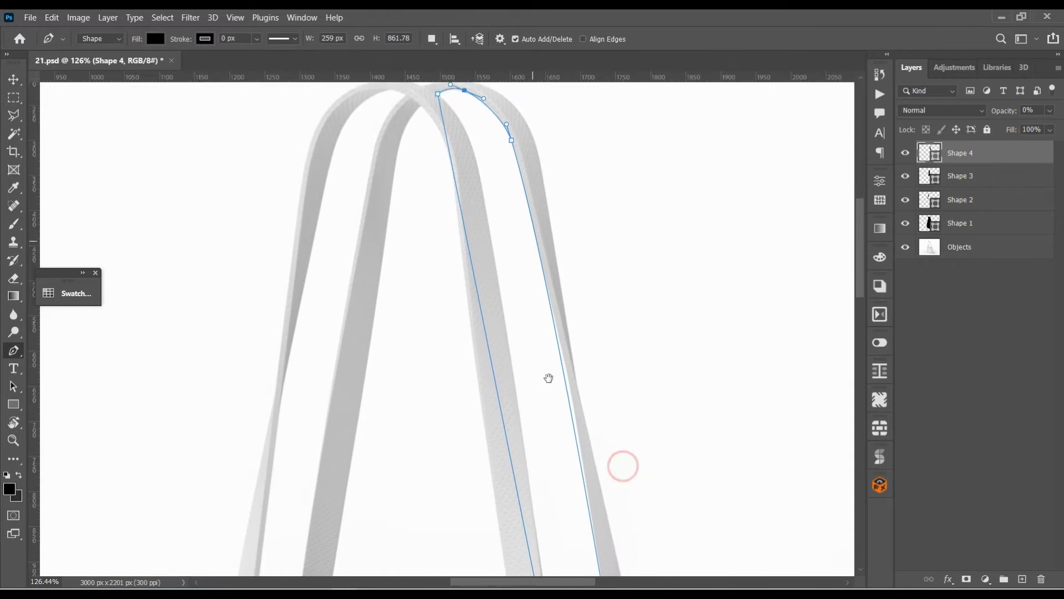
Add anchors along the right strap edge and on the path's bottom edge.
left_click(533, 297)
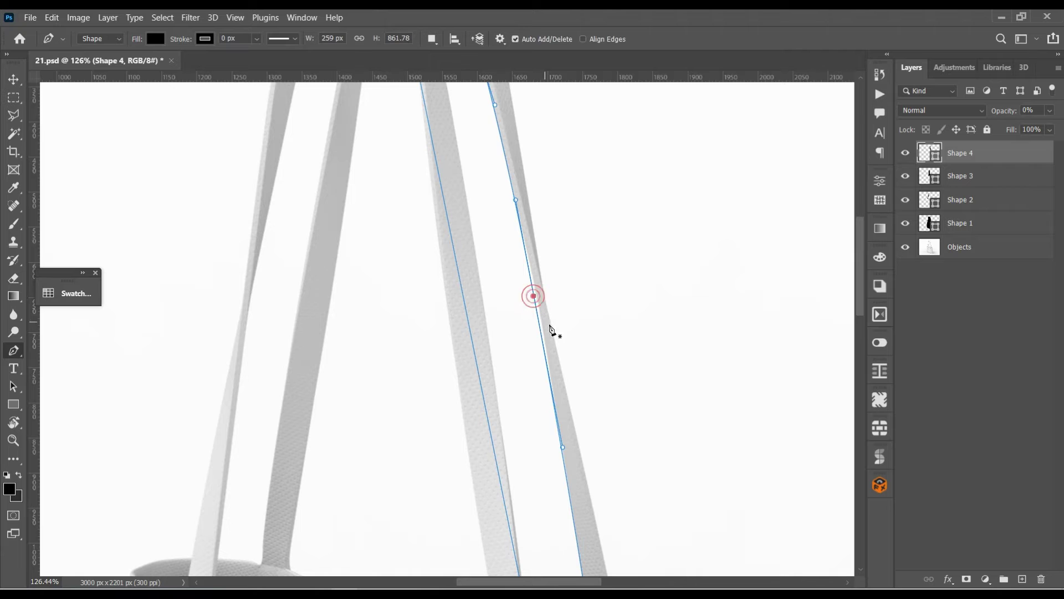
left_click(506, 157)
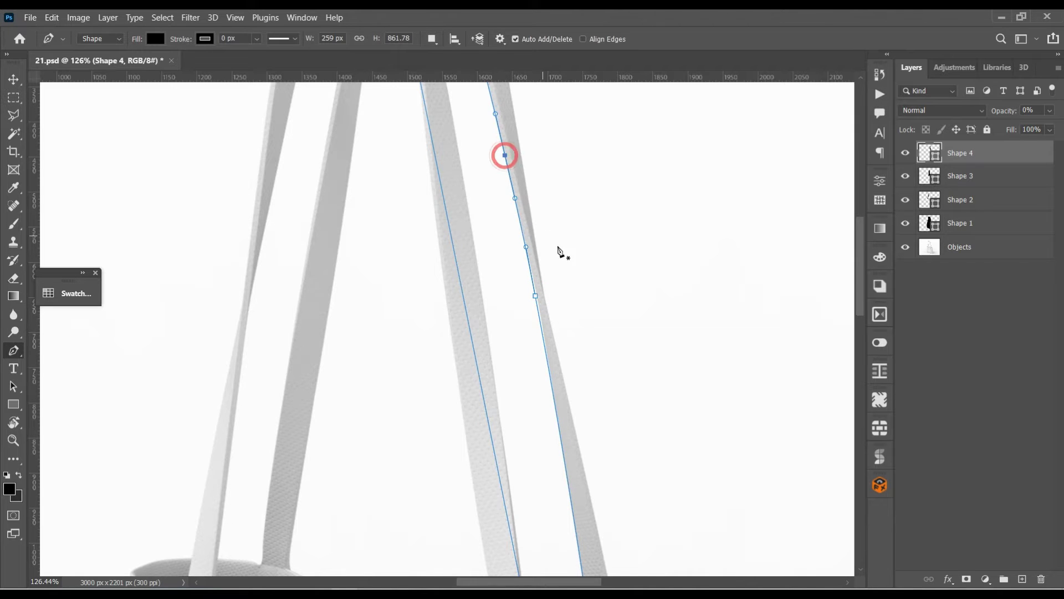
scroll(554, 426, "down", 1)
left_click(536, 273, "ctrl")
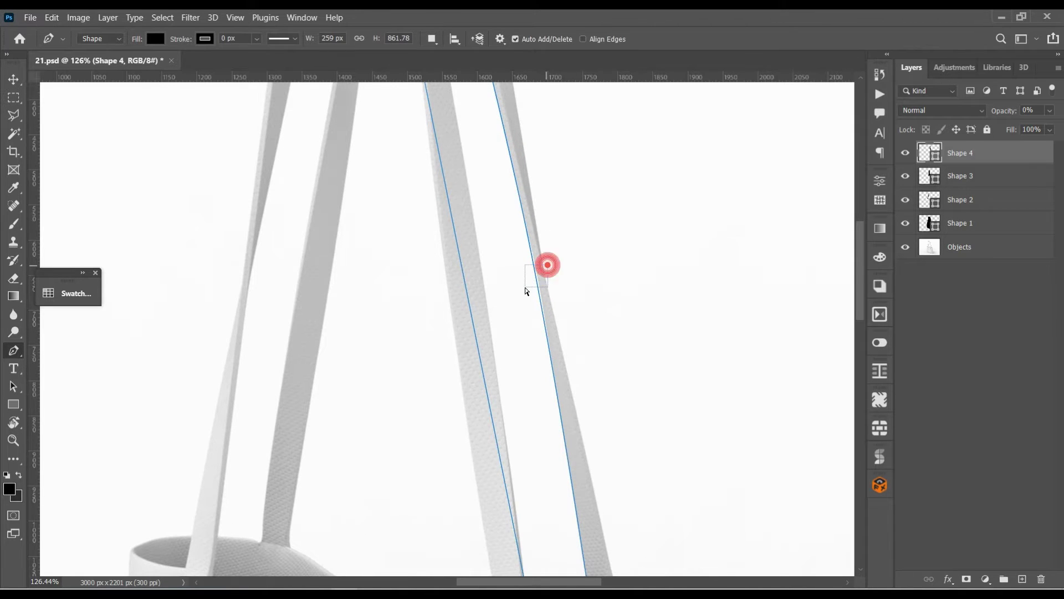
scroll(643, 393, "down", 2)
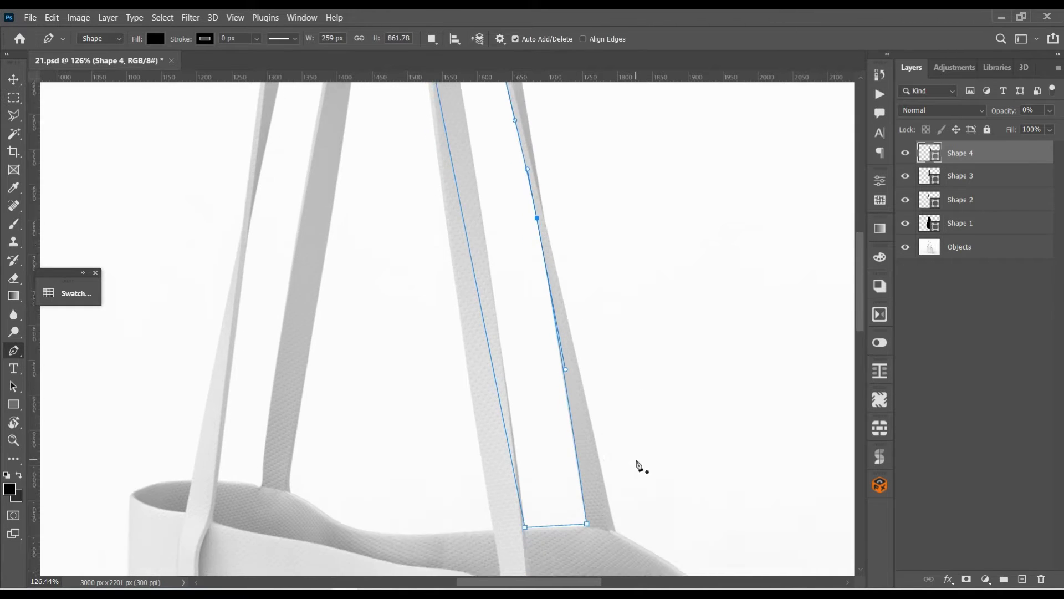
scroll(609, 488, "down", 1)
left_click(579, 503)
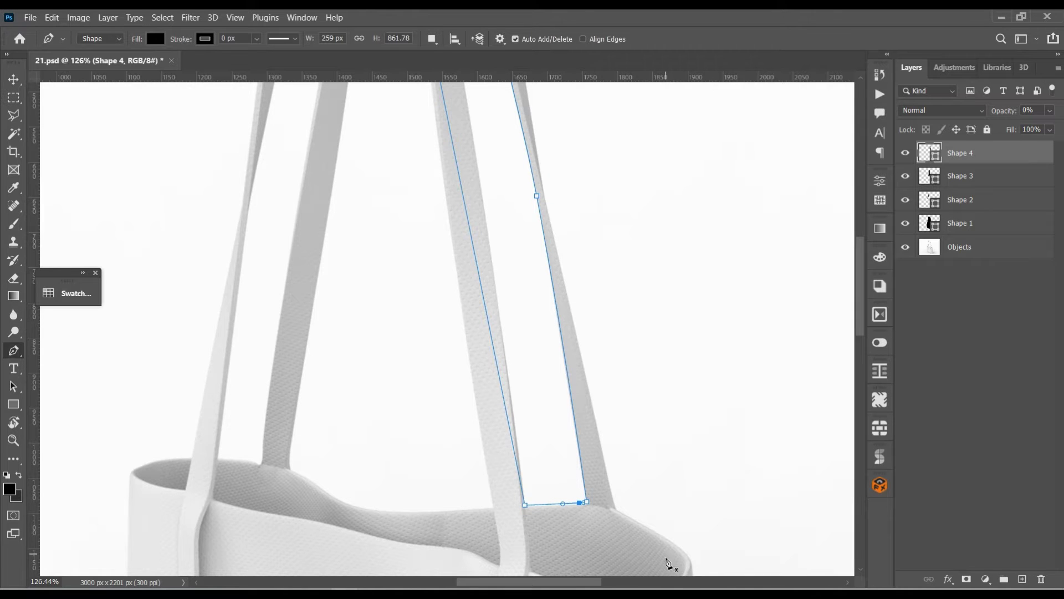
scroll(487, 325, "up", 1)
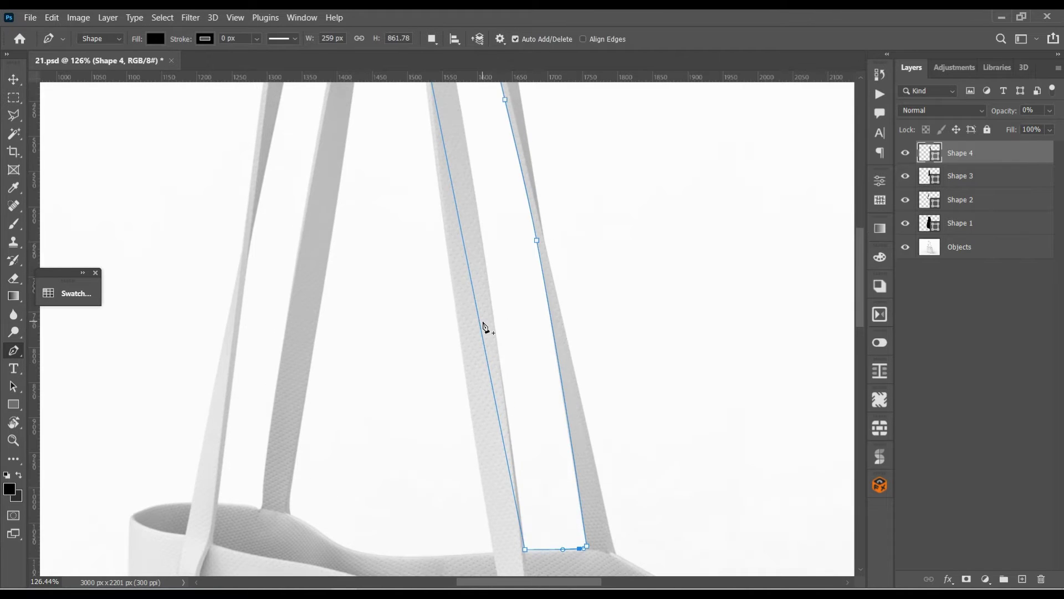
scroll(466, 317, "up", 3)
left_click(453, 300)
Pull Shape 4's left edge onto the strap and curve its top corner around the arch.
left_click_drag(453, 300, 469, 275)
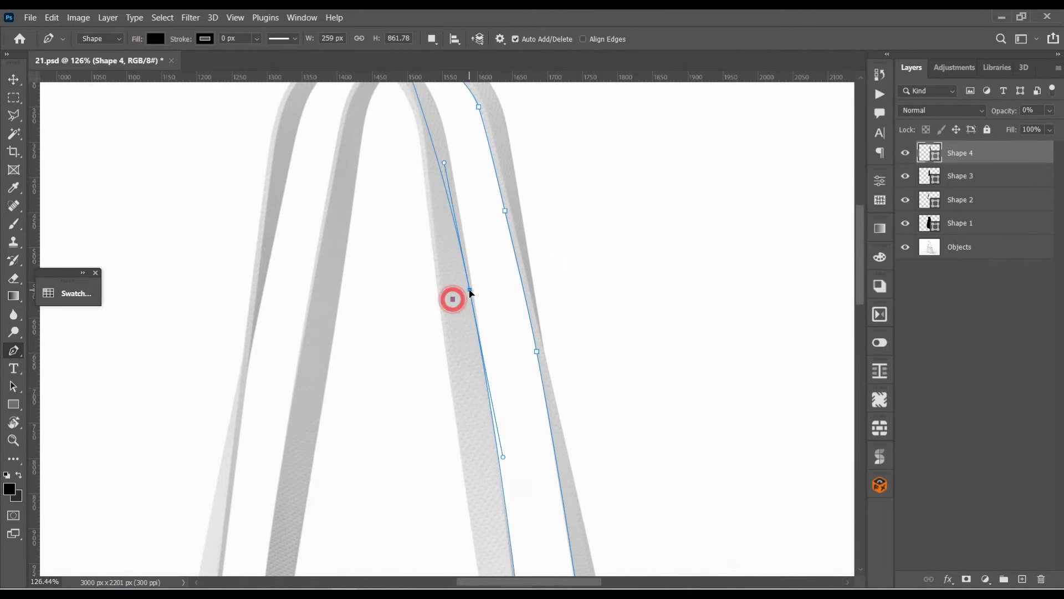
scroll(469, 281, "up", 3)
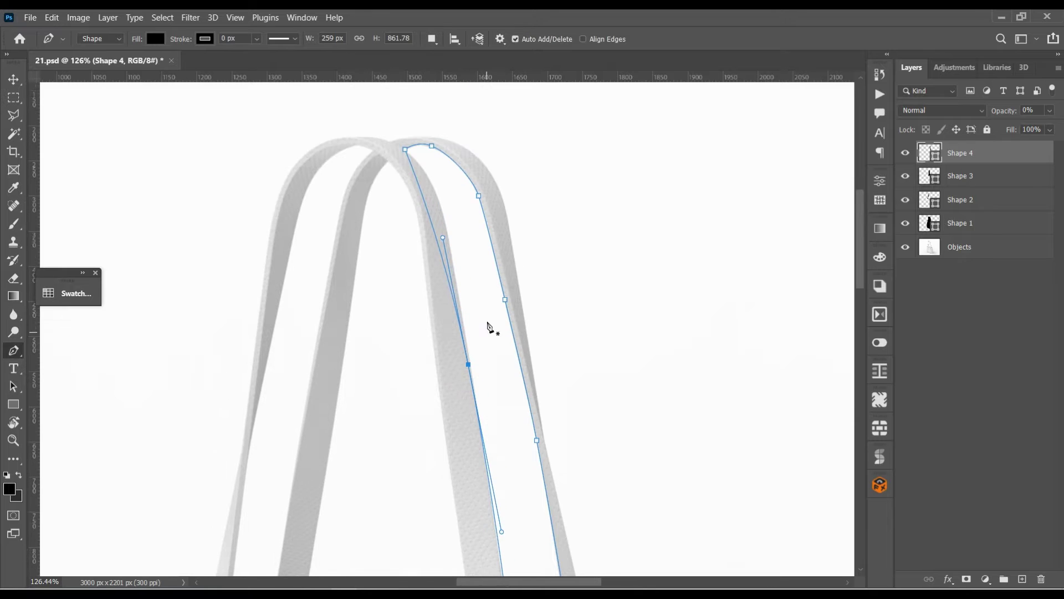
left_click_drag(433, 232, 446, 227)
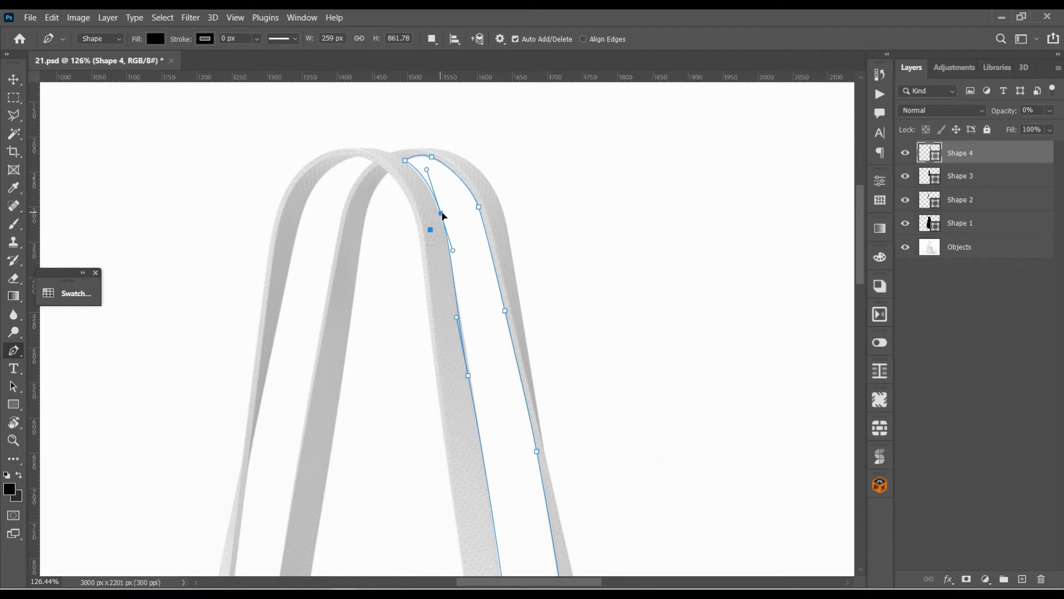
left_click_drag(446, 227, 445, 229)
Nudge and curve the inner-edge anchors to hug the strap, then zoom out.
left_click(489, 353, "ctrl")
key("Right")
key("Right")
key("Right")
left_click_drag(505, 545, 502, 552)
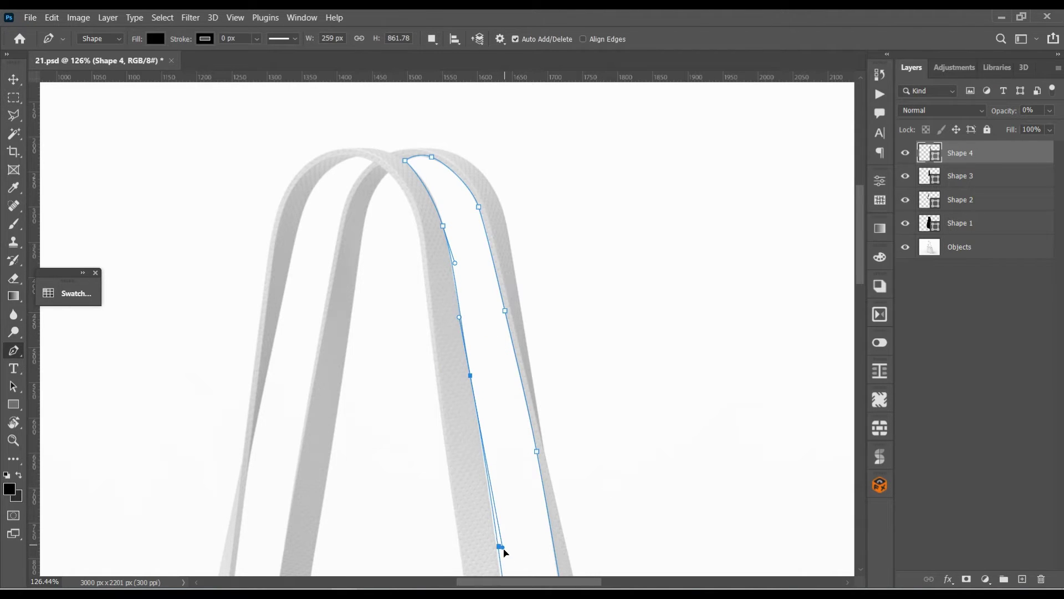
scroll(512, 539, "down", 2)
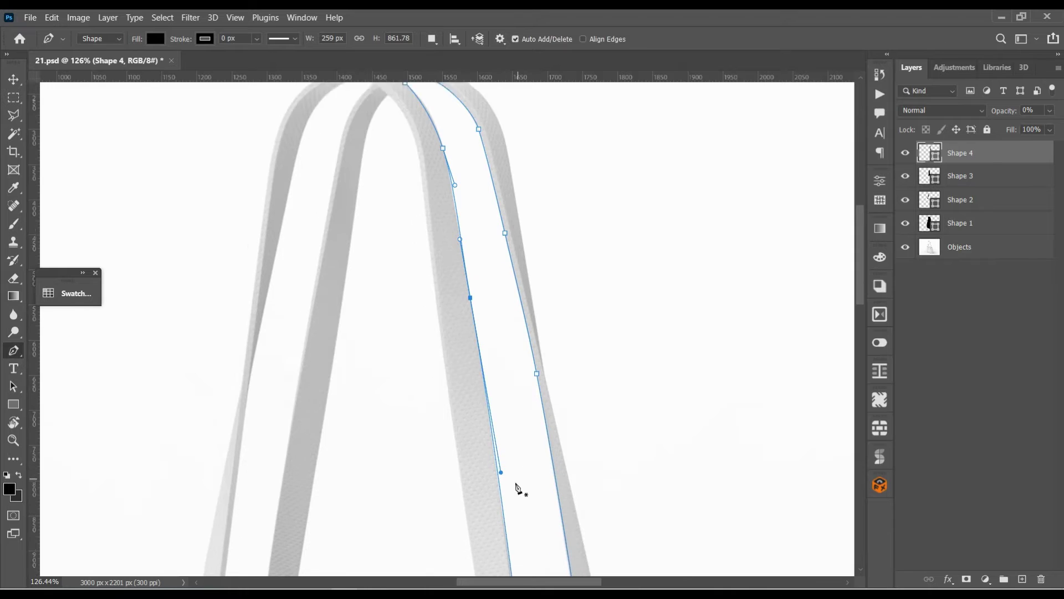
scroll(518, 486, "down", 3)
scroll(513, 482, "down", 1)
left_click_drag(502, 340, 504, 361)
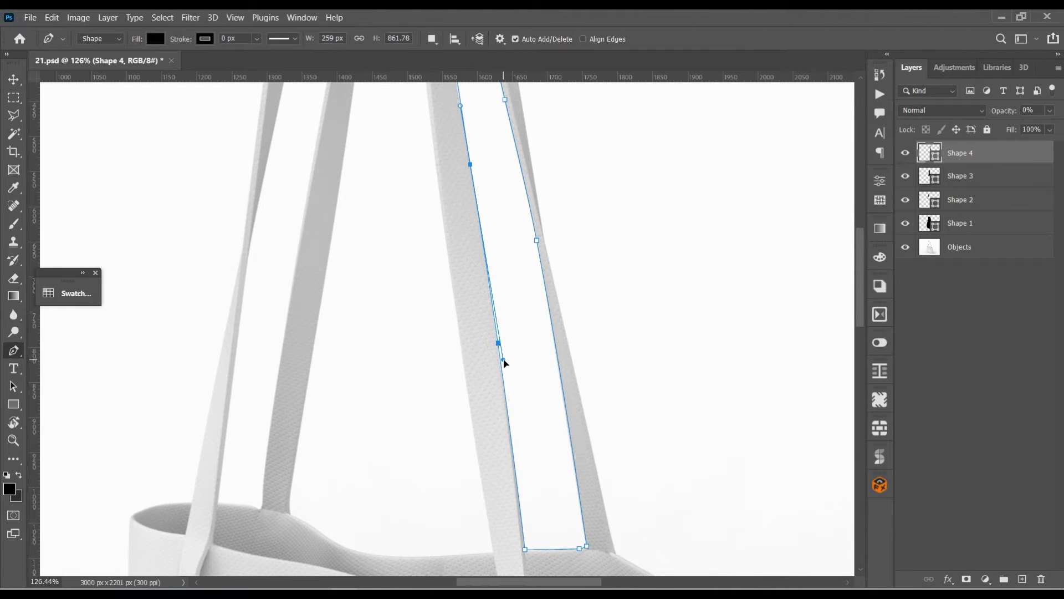
scroll(484, 463, "up", 5)
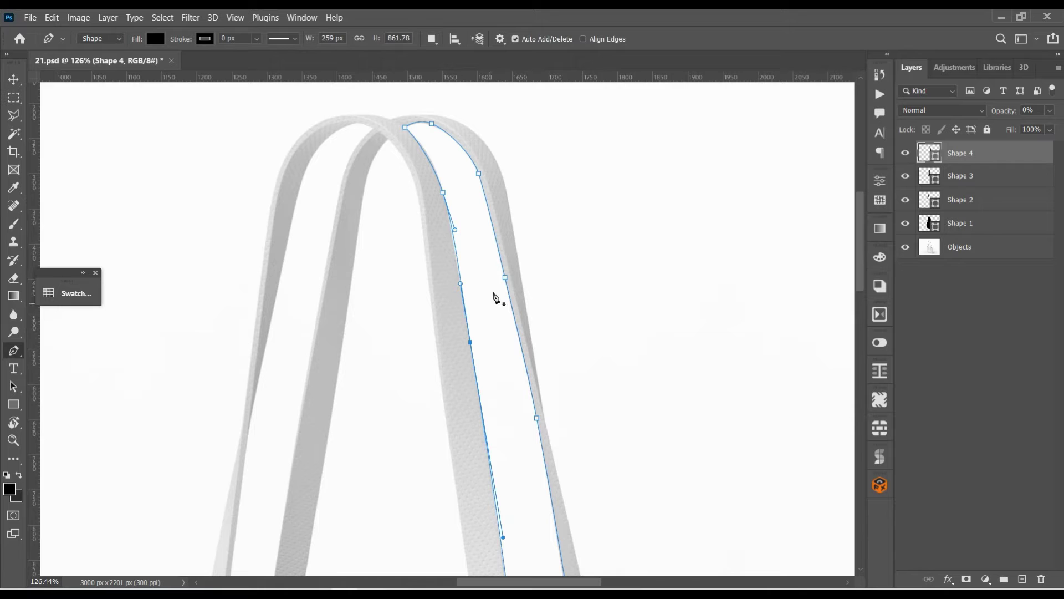
left_click_drag(455, 230, 456, 241)
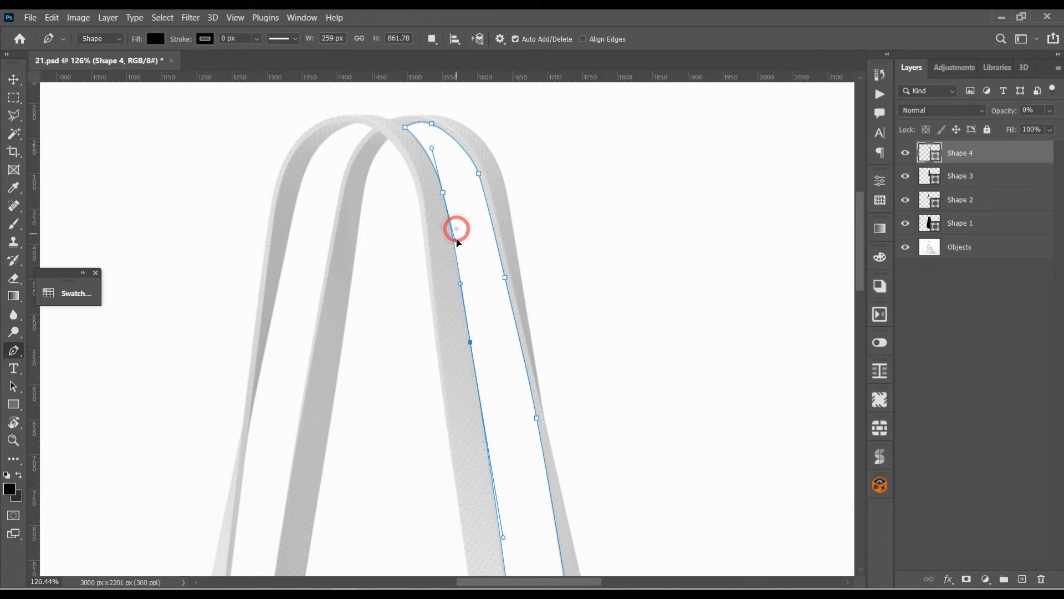
scroll(443, 310, "down", 2)
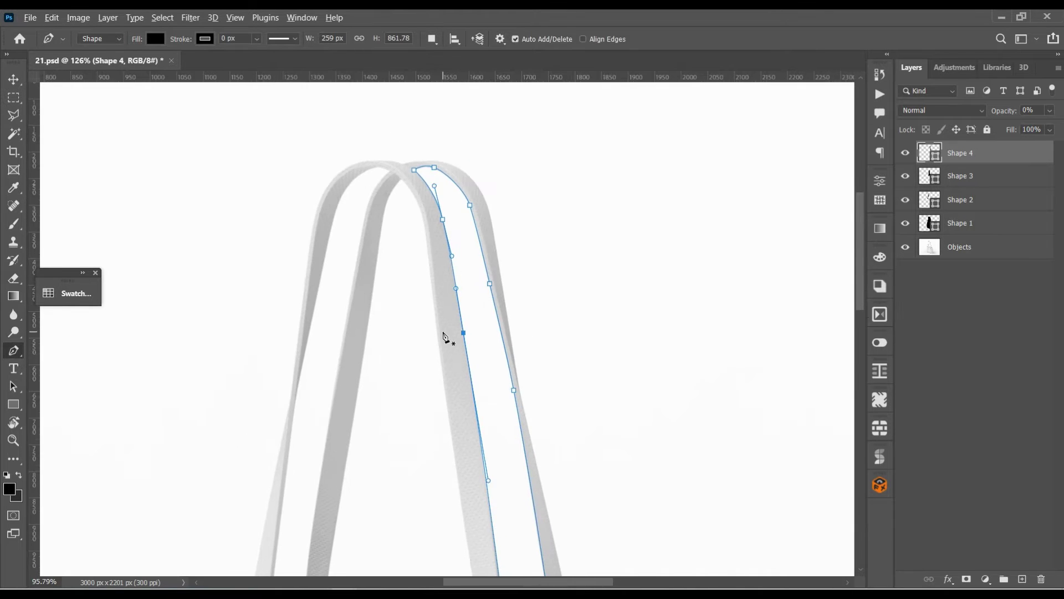
scroll(446, 340, "down", 2)
scroll(440, 309, "down", 2)
scroll(427, 325, "down", 1)
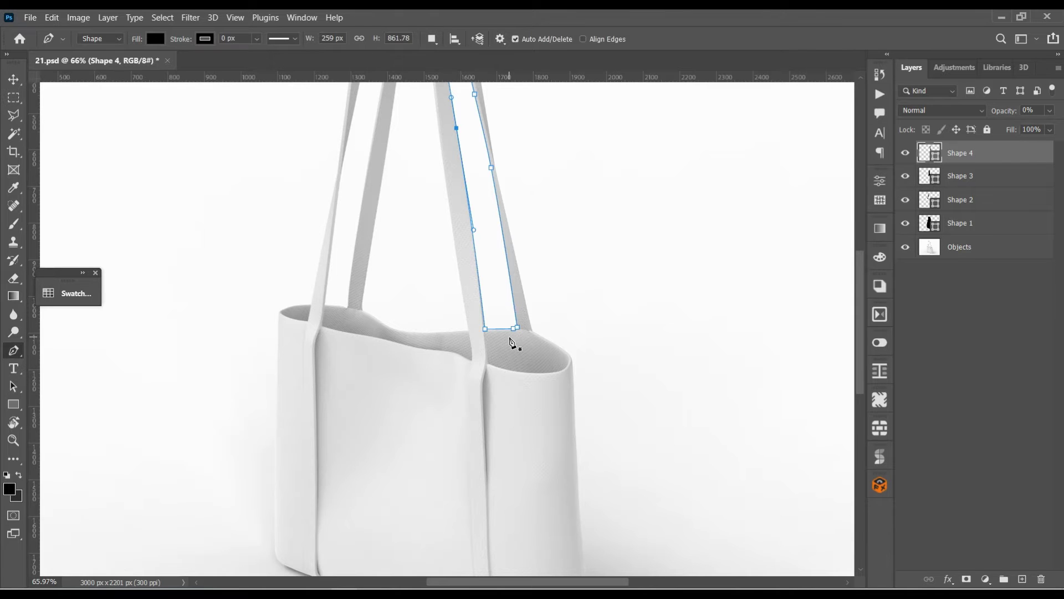
scroll(460, 404, "down", 1)
scroll(459, 471, "down", 1)
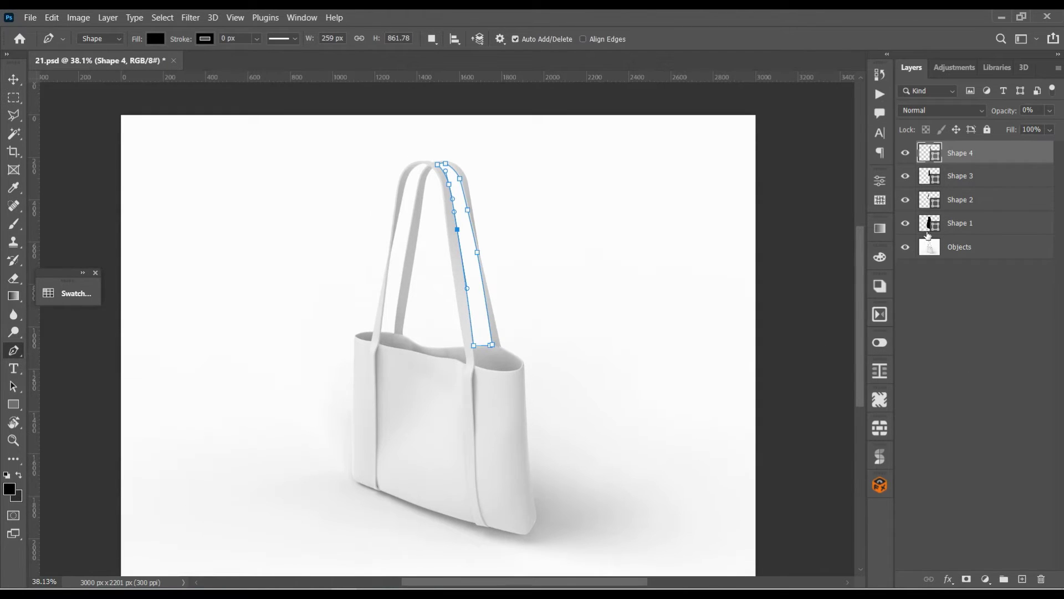
Copy the bag from Objects onto Layer 1 using the Shape 1 outline selection, then hide Objects.
left_click(924, 222)
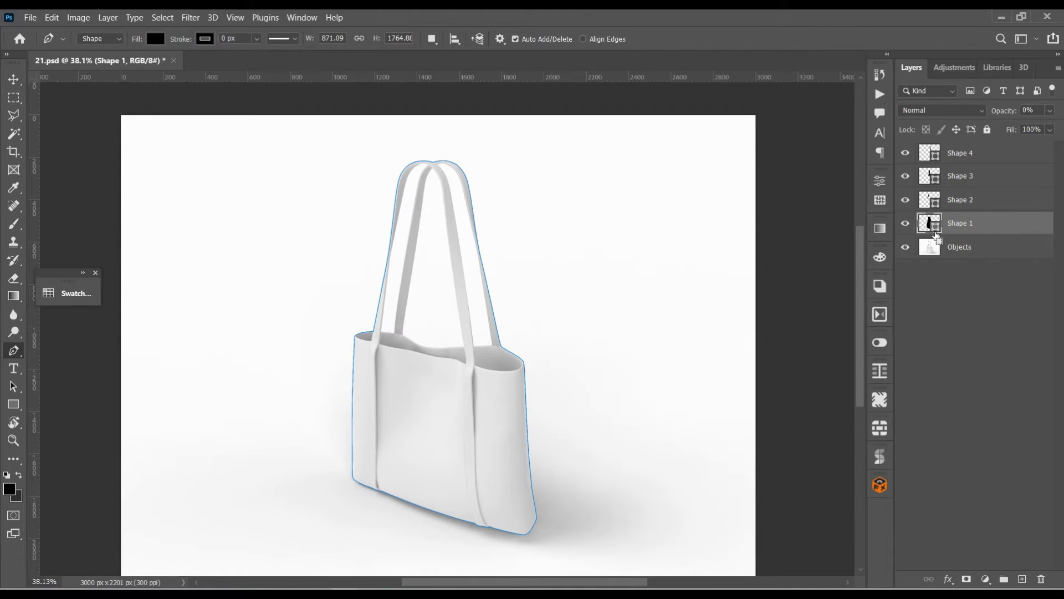
left_click_drag(936, 233, 930, 251)
left_click(929, 224, "ctrl")
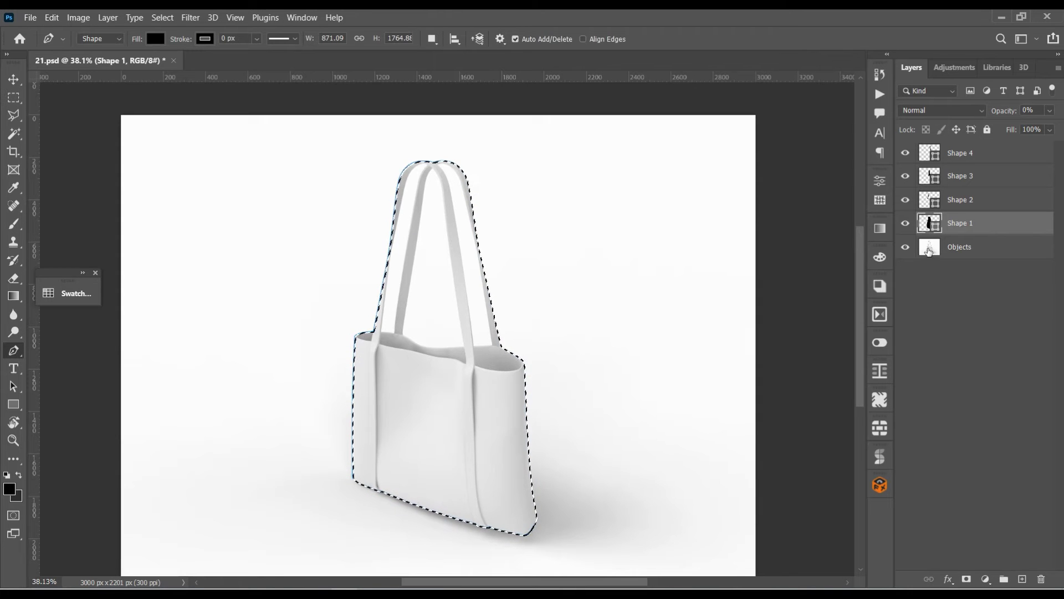
left_click(942, 247)
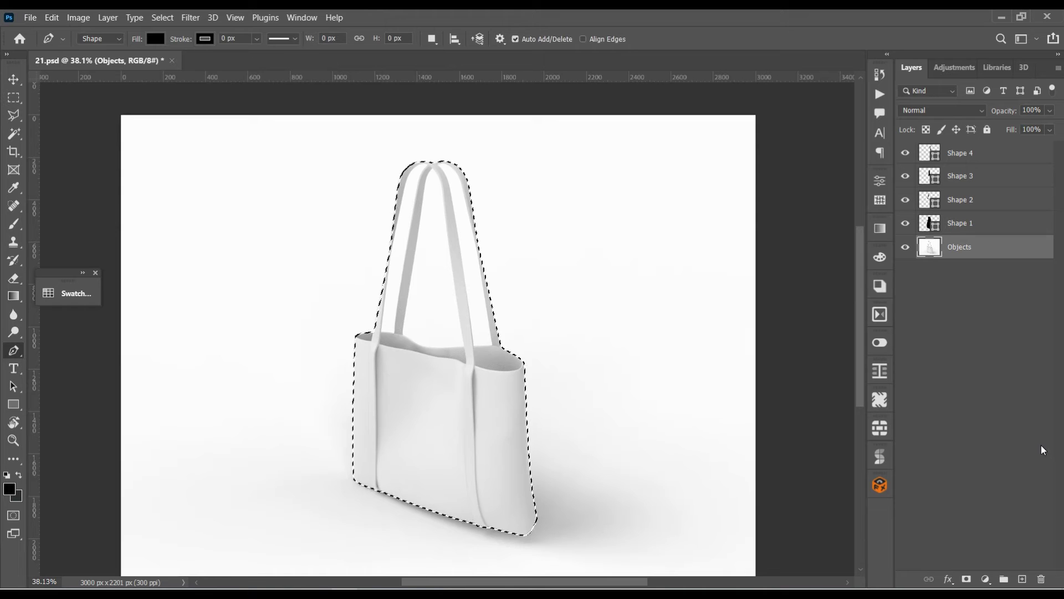
key("ctrl+j")
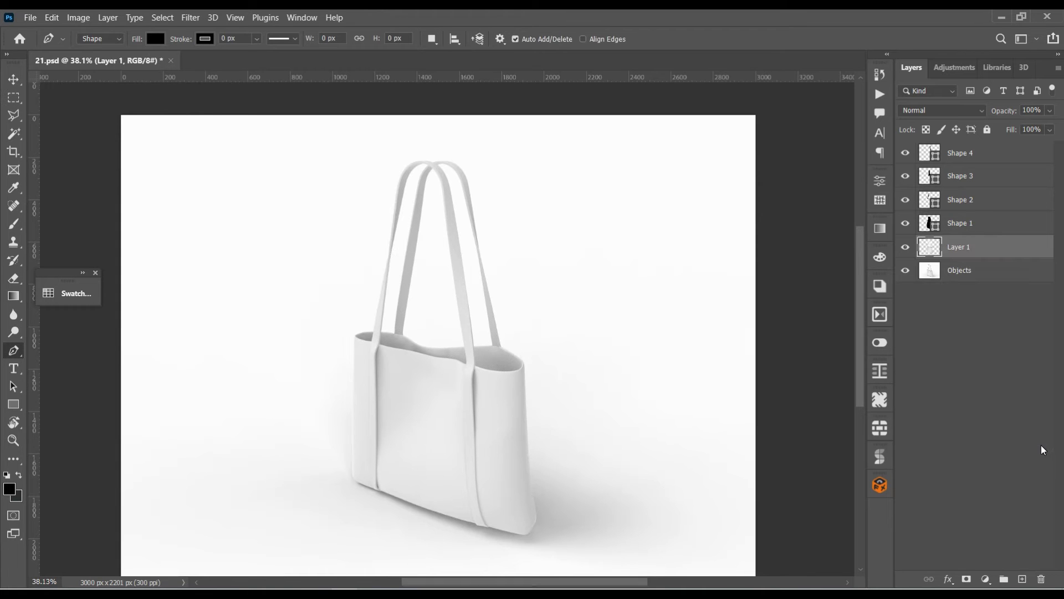
left_click(906, 270)
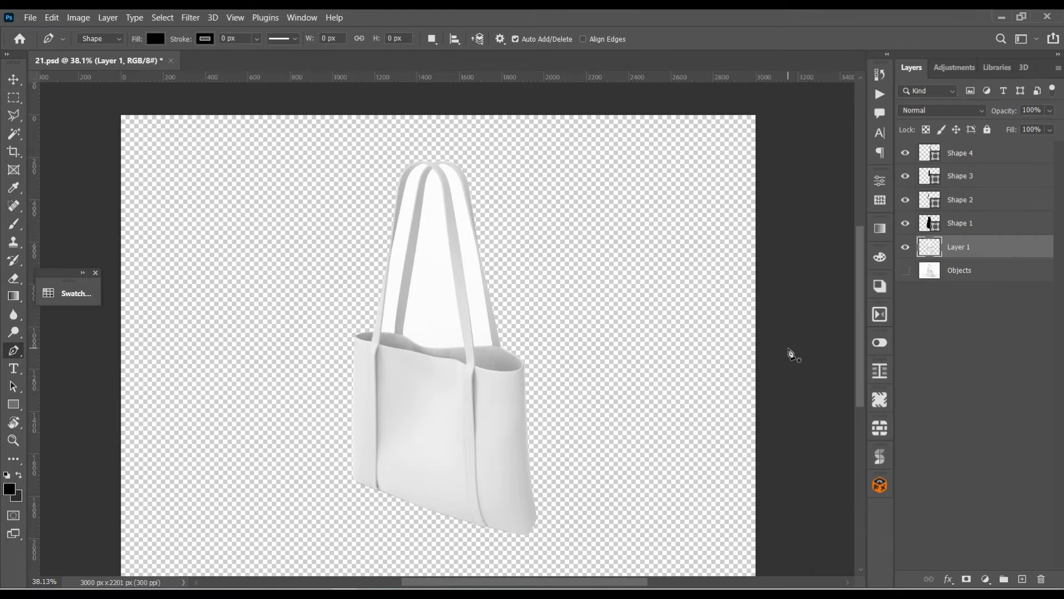
Load the left strap, inner triangle and right strap shapes as selections, ending on Layer 1.
left_click(930, 202, "ctrl")
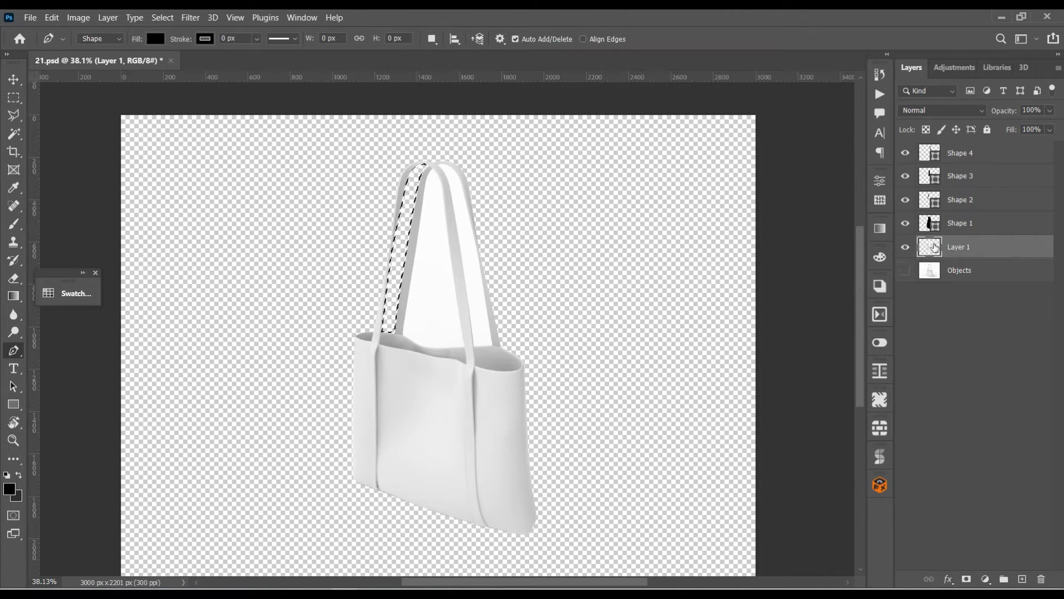
left_click(930, 203)
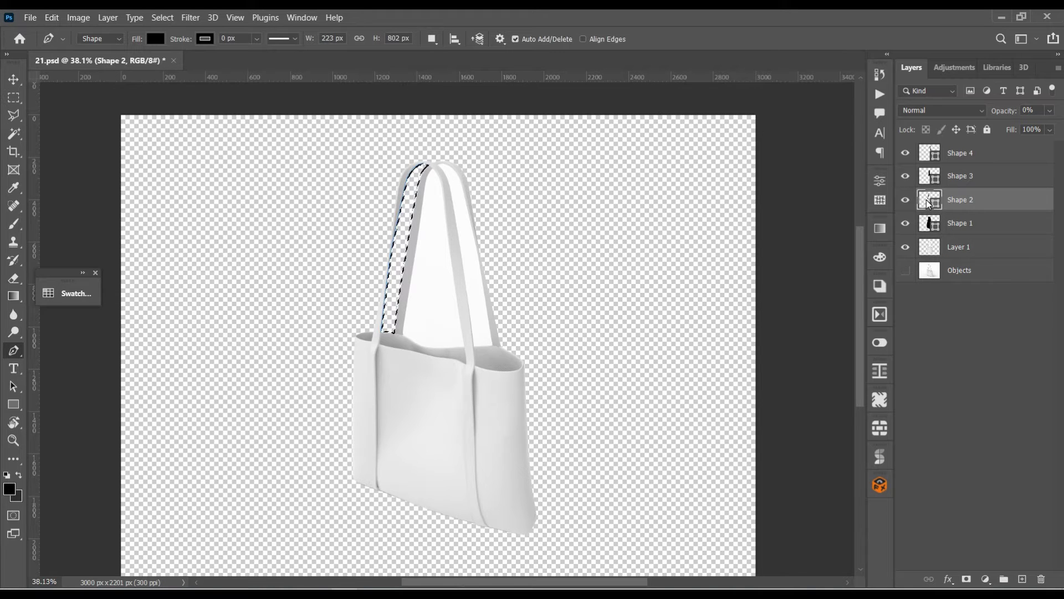
left_click(931, 178, "ctrl")
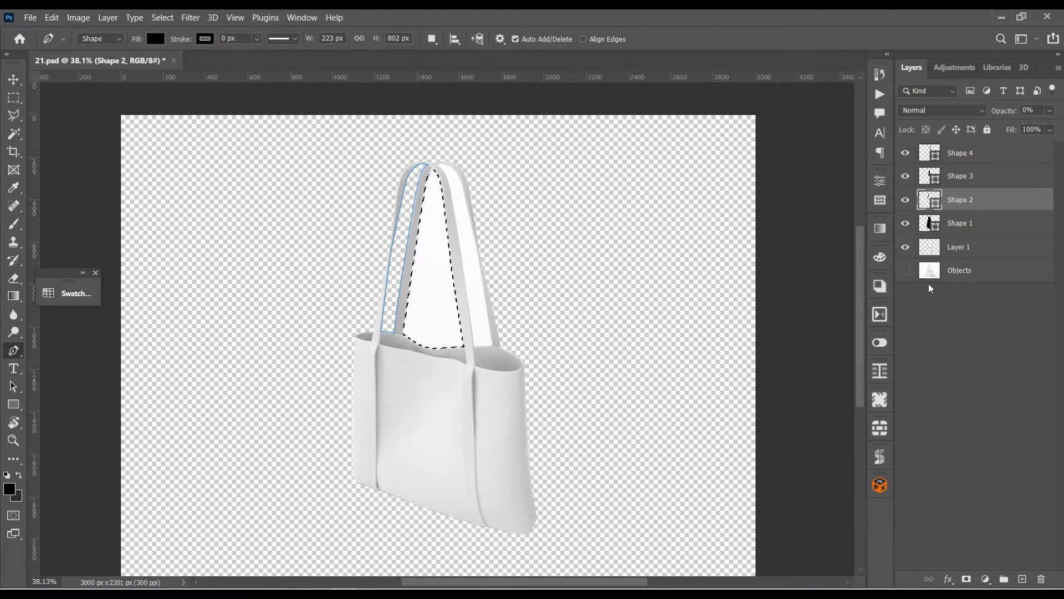
left_click(931, 245)
left_click(922, 154, "ctrl")
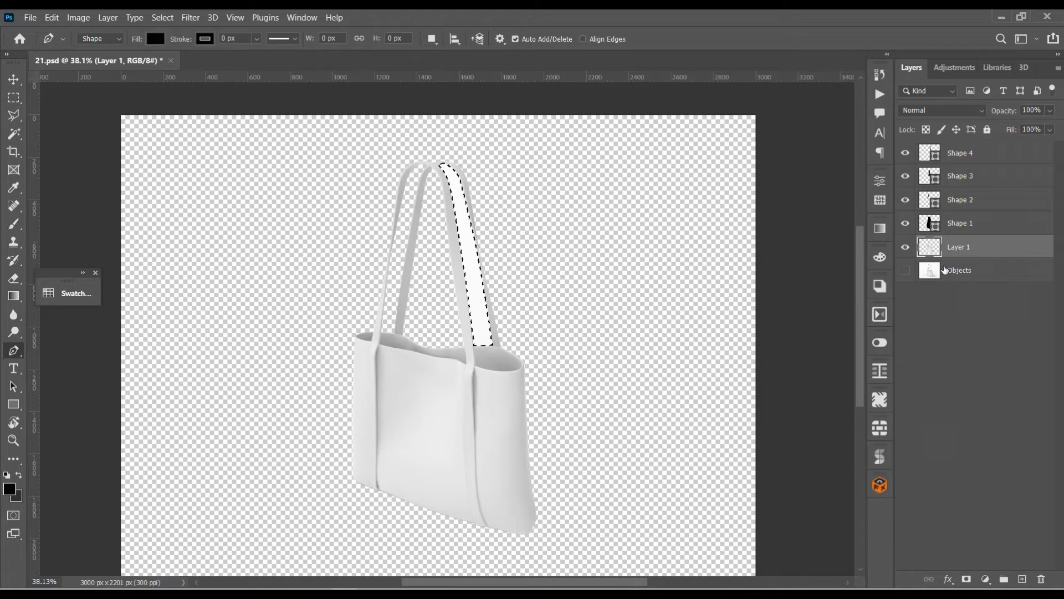
scroll(554, 366, "up", 2)
scroll(499, 349, "up", 3)
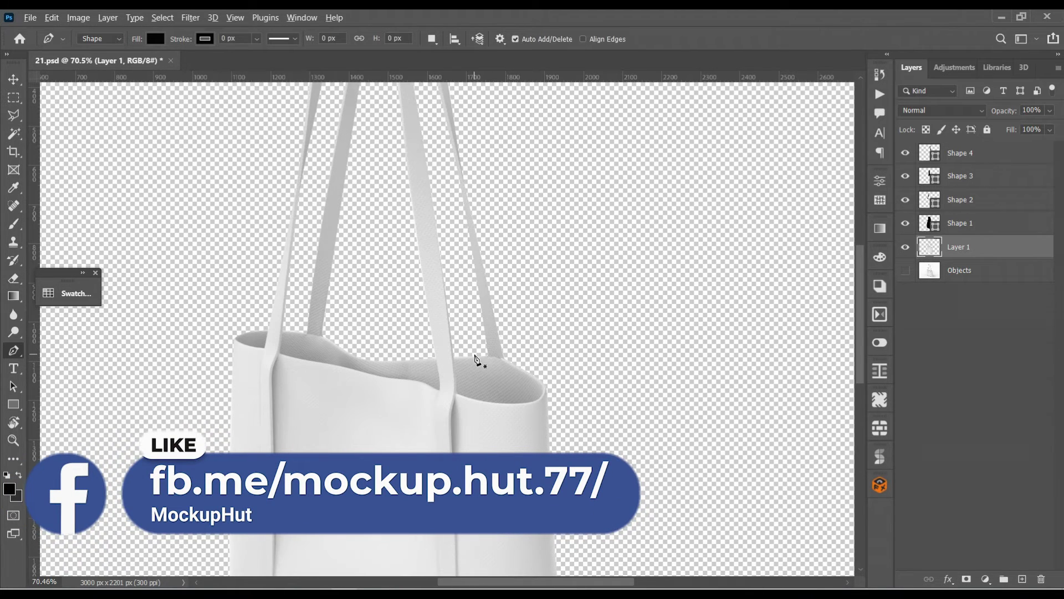
scroll(475, 360, "up", 2)
scroll(474, 369, "up", 2)
scroll(473, 371, "up", 1)
scroll(473, 373, "up", 1)
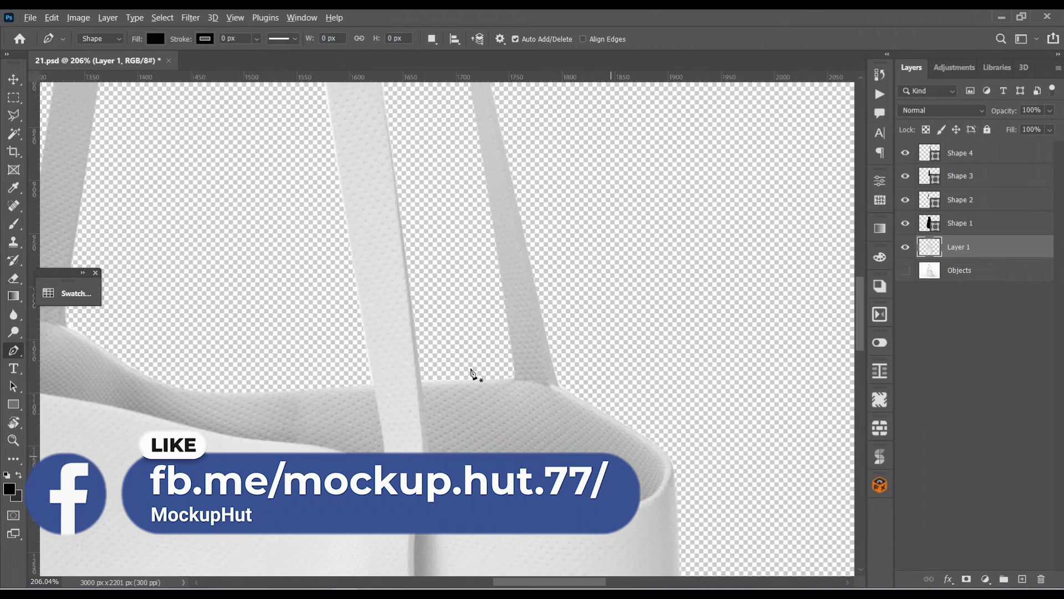
scroll(474, 373, "down", 2)
scroll(475, 373, "down", 2)
scroll(478, 374, "down", 1)
scroll(479, 375, "down", 1)
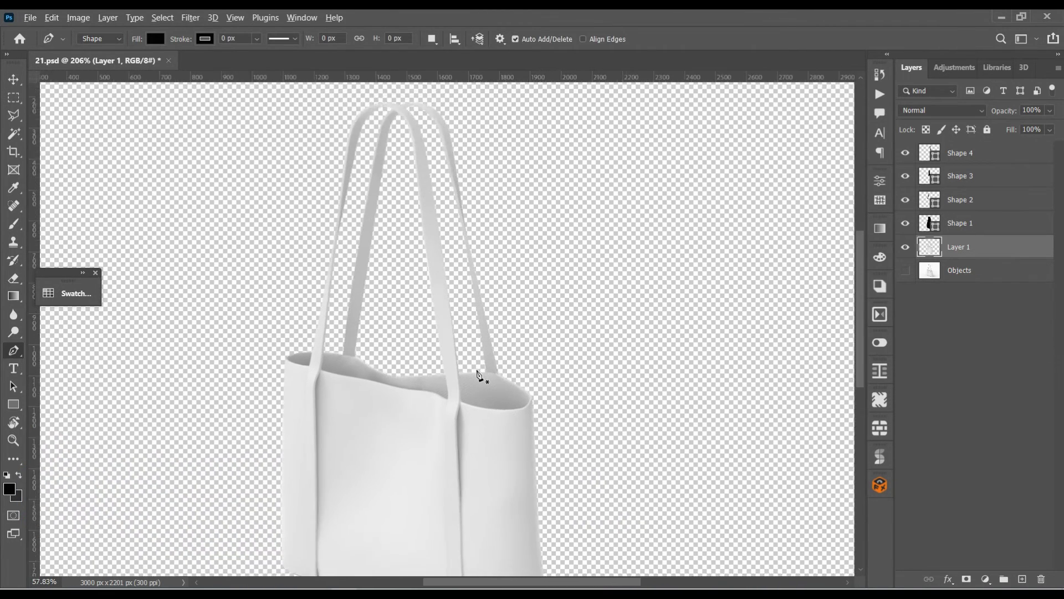
scroll(480, 375, "down", 1)
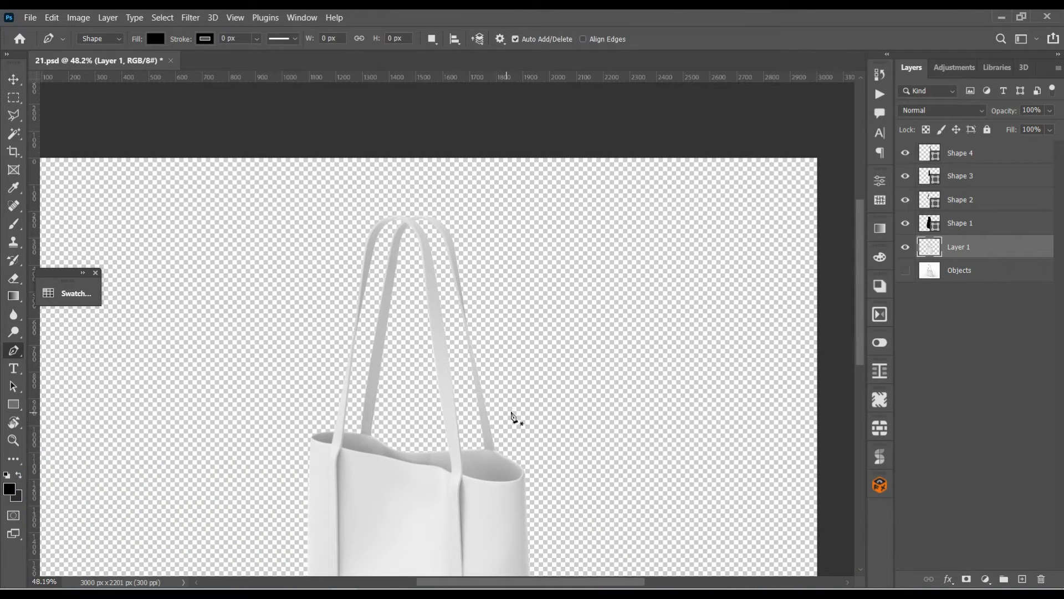
scroll(507, 424, "down", 2)
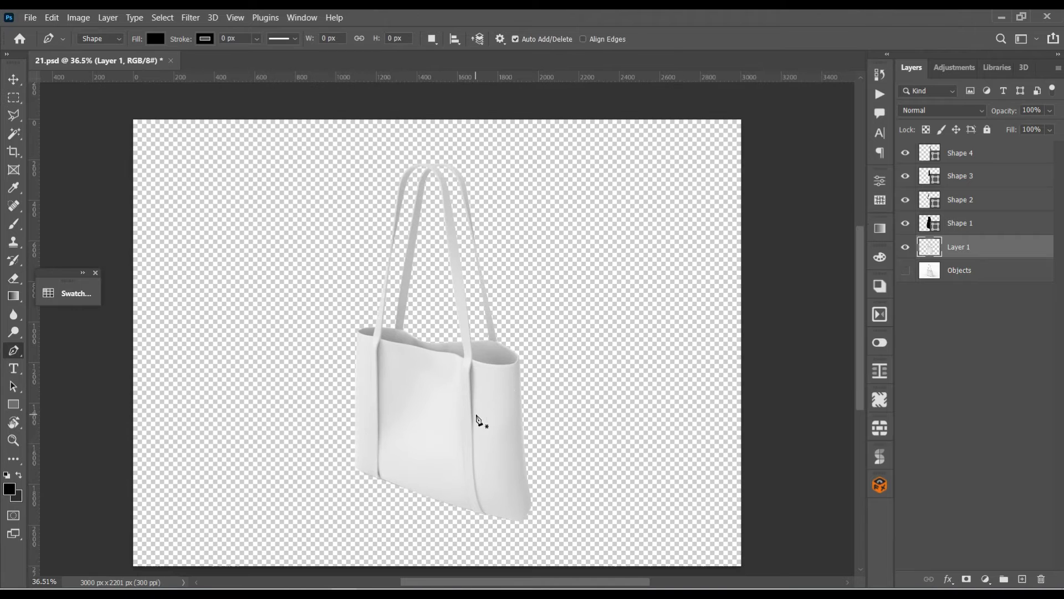
scroll(432, 443, "up", 2)
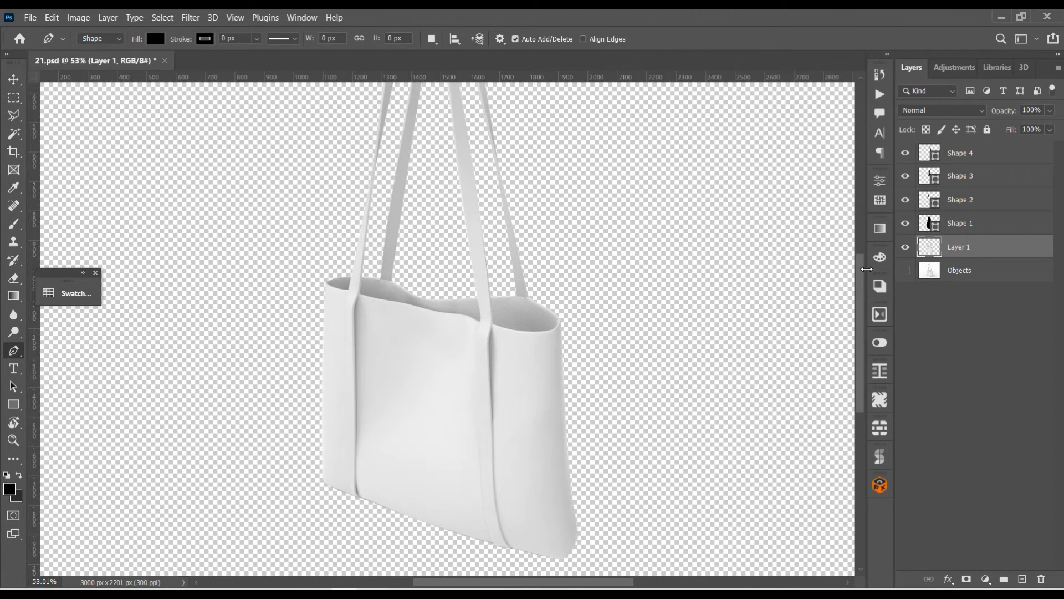
scroll(866, 269, "up", 2)
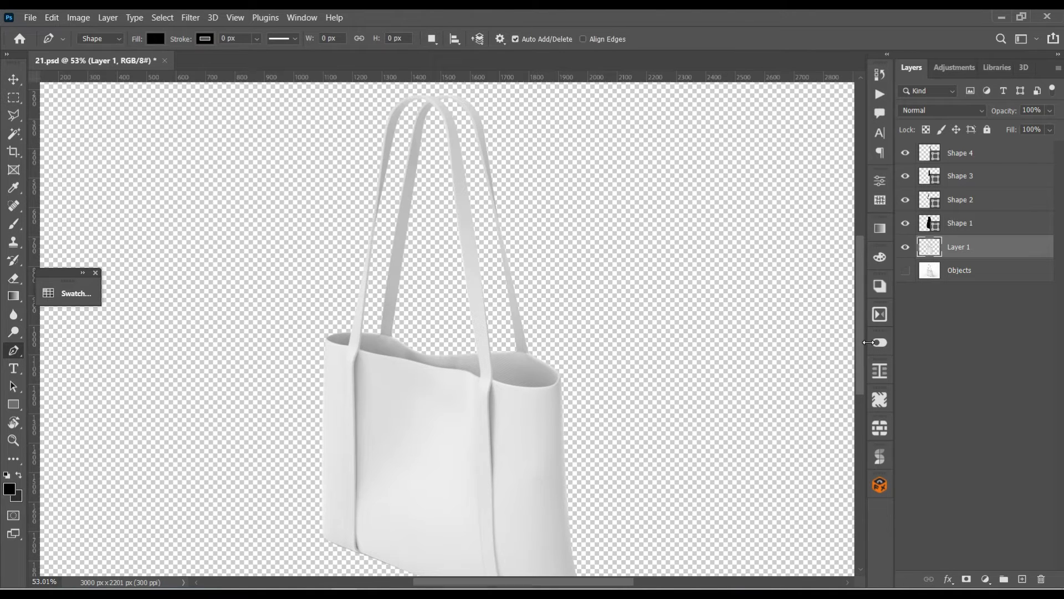
scroll(868, 342, "down", 1)
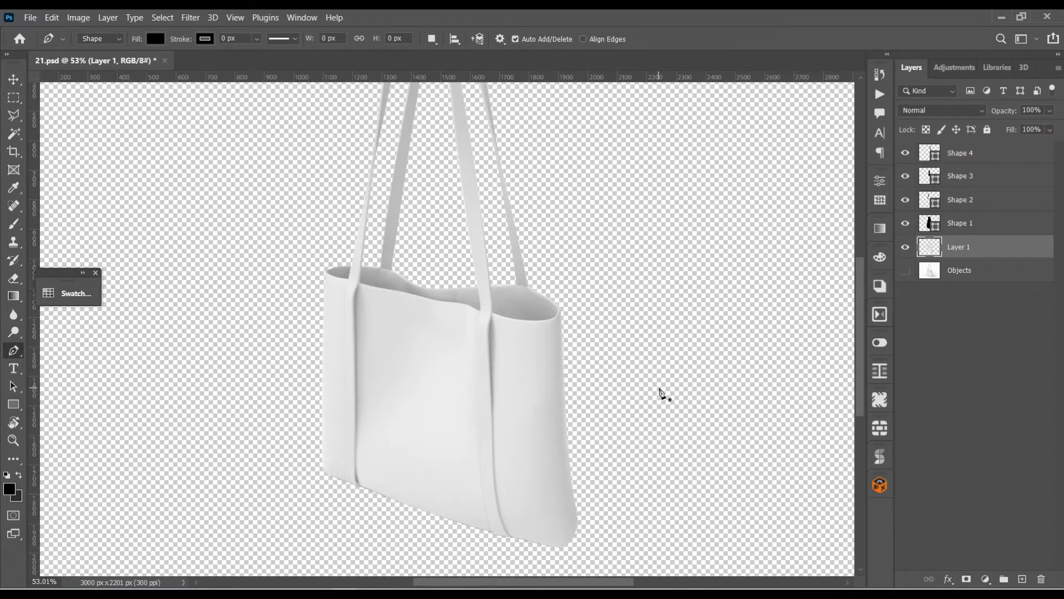
scroll(646, 393, "down", 3)
scroll(639, 377, "up", 1)
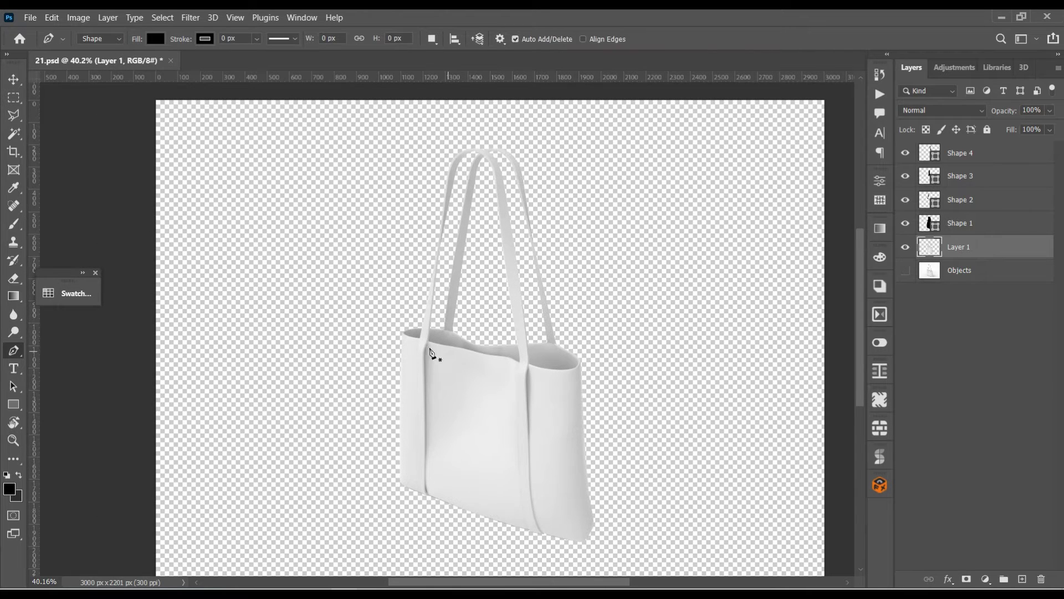
Draw a black rectangle covering the bag's body with the Rectangle tool.
left_click(14, 404)
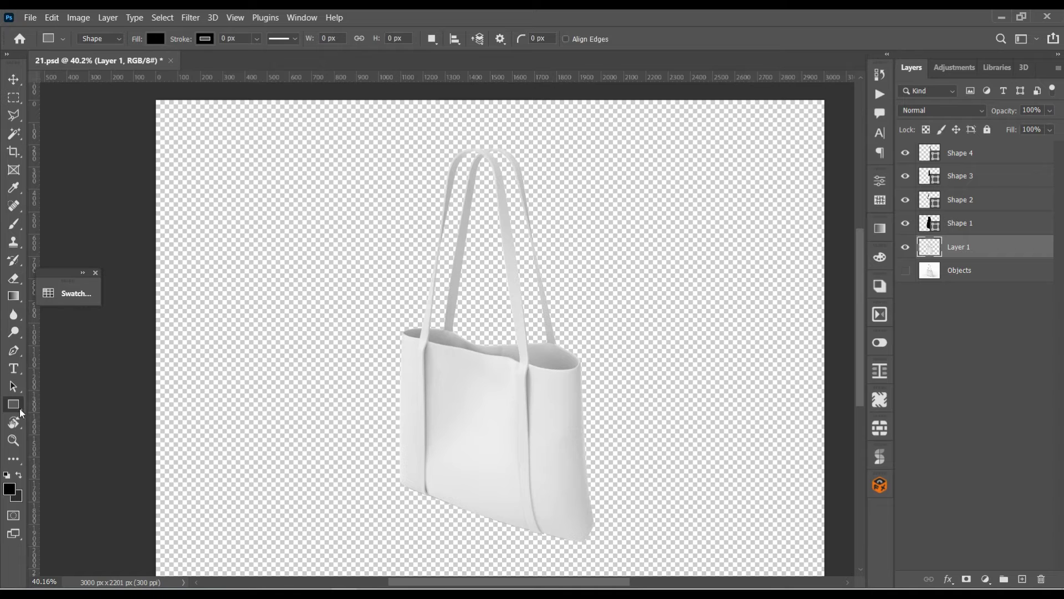
left_click_drag(366, 315, 602, 550)
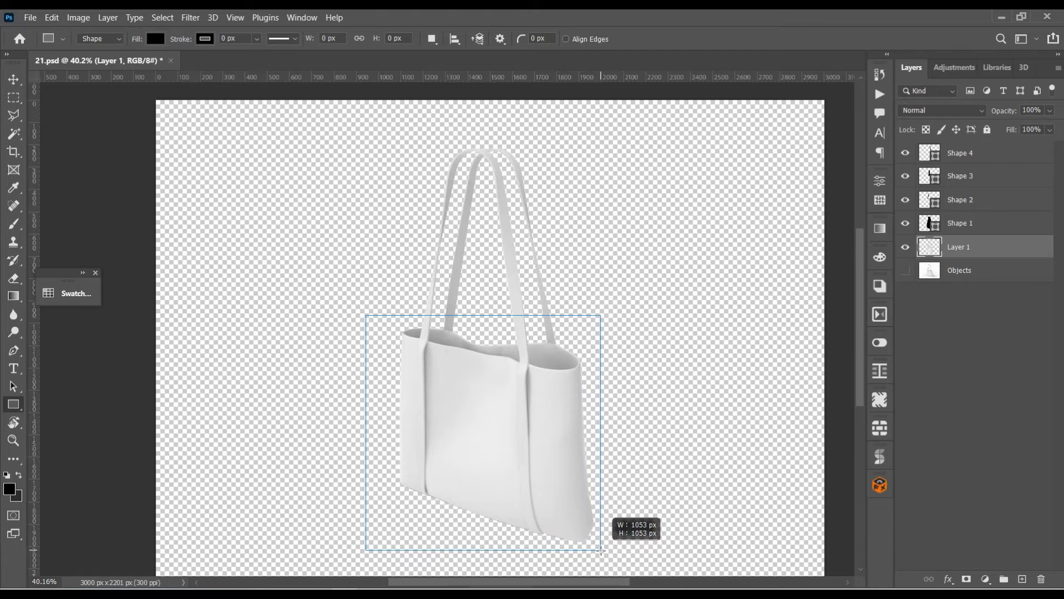
left_click_drag(602, 551, 598, 548)
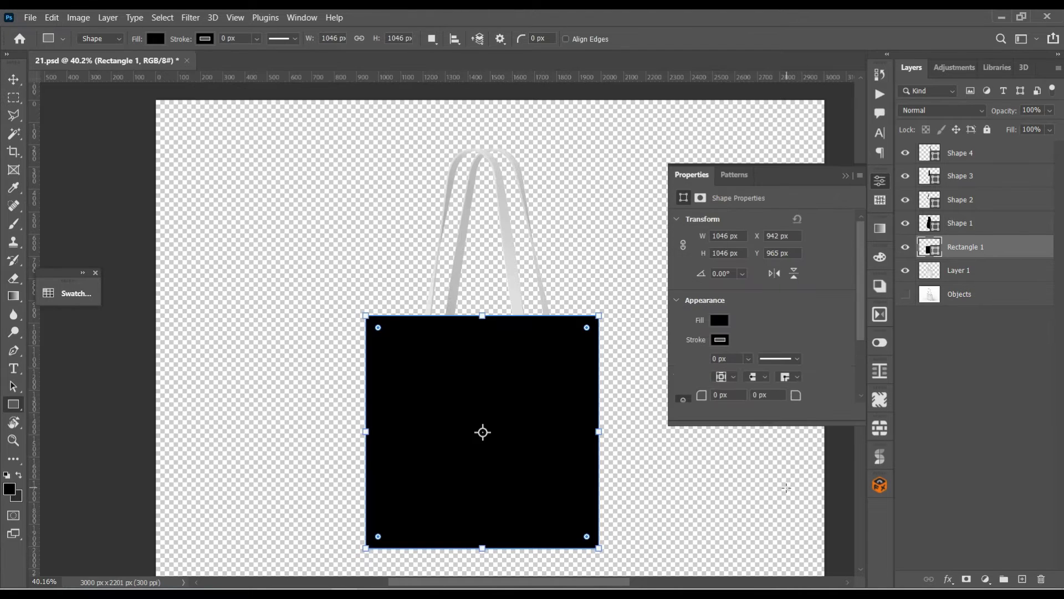
Drop the rectangle to 71% opacity and fit its left and top edges to the bag.
left_click(1052, 110)
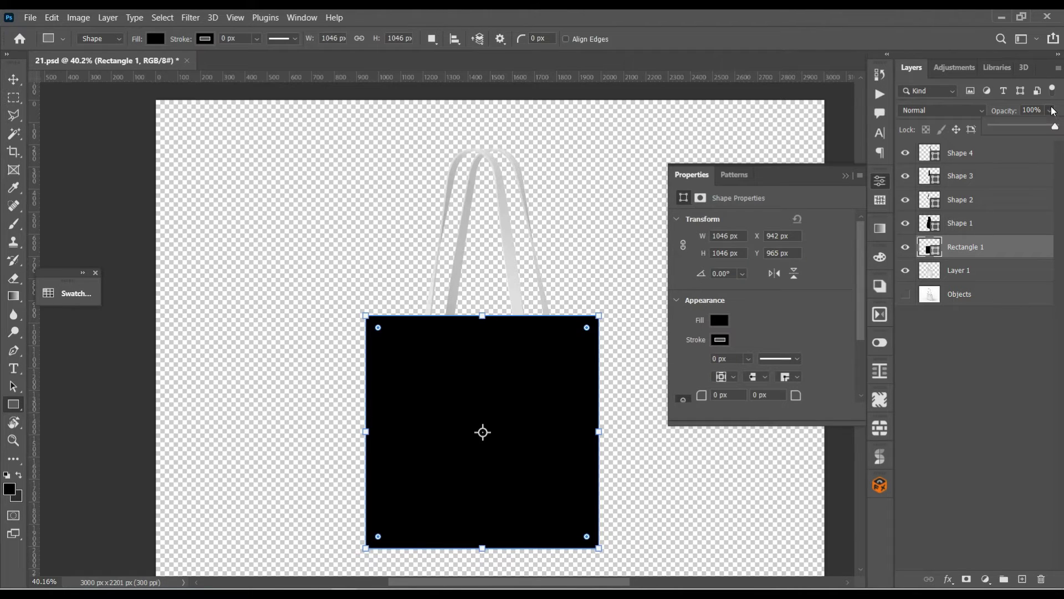
left_click_drag(1051, 127, 1036, 127)
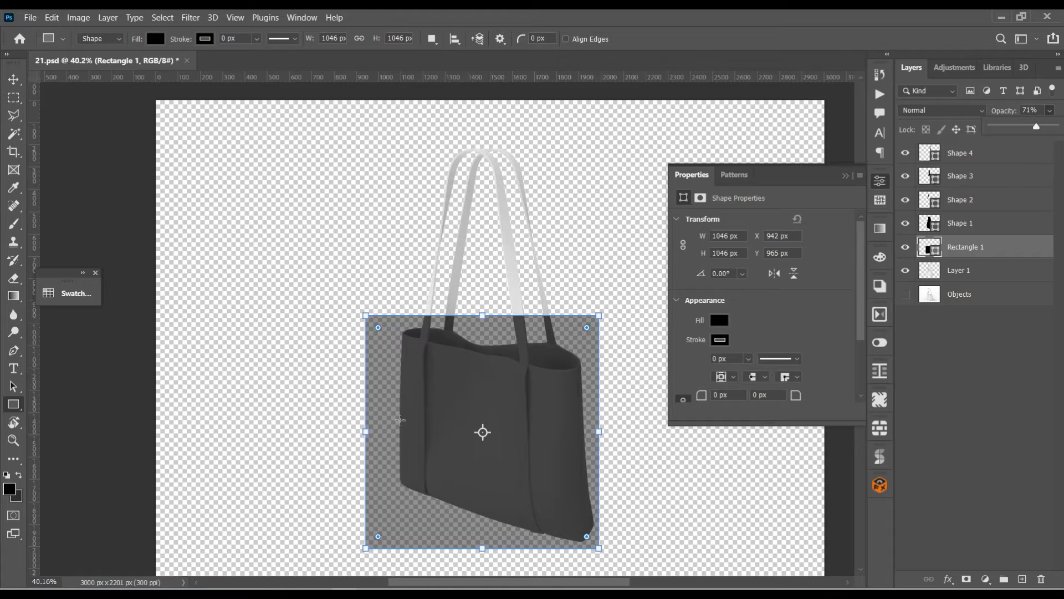
left_click_drag(366, 426, 395, 432)
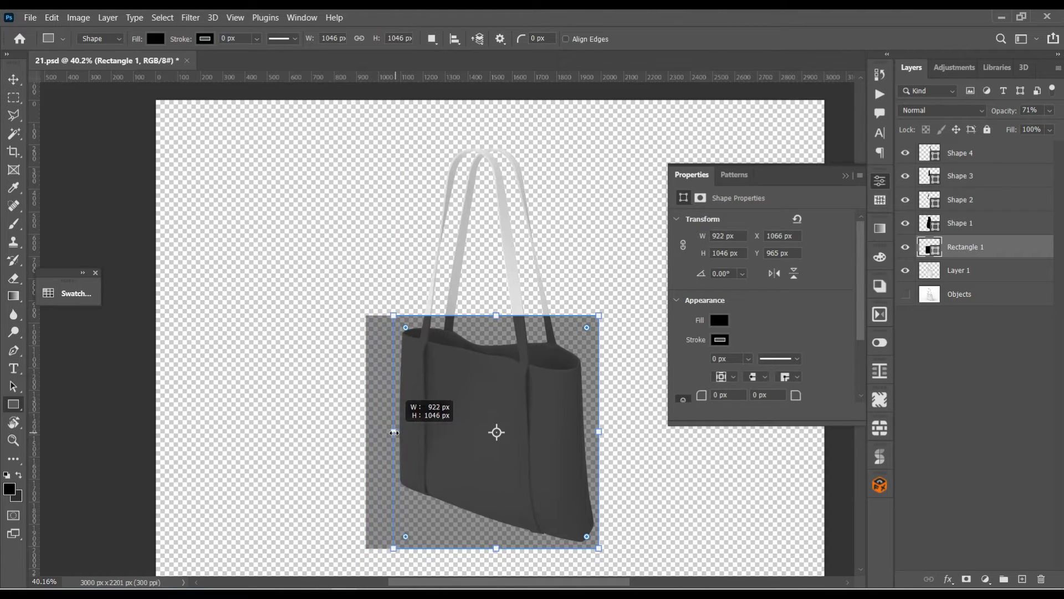
left_click_drag(396, 432, 394, 435)
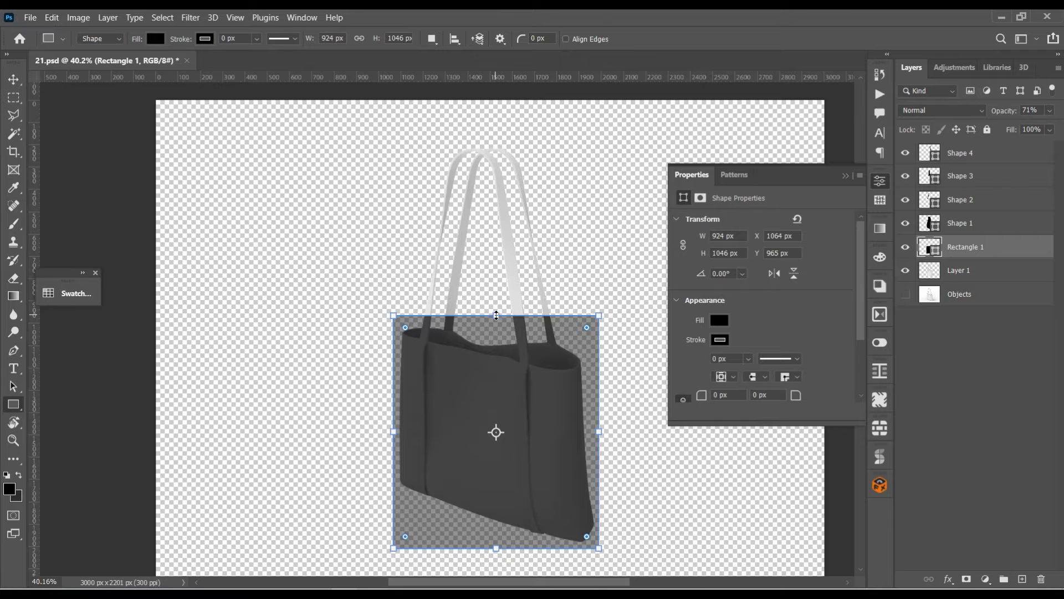
left_click_drag(496, 316, 496, 321)
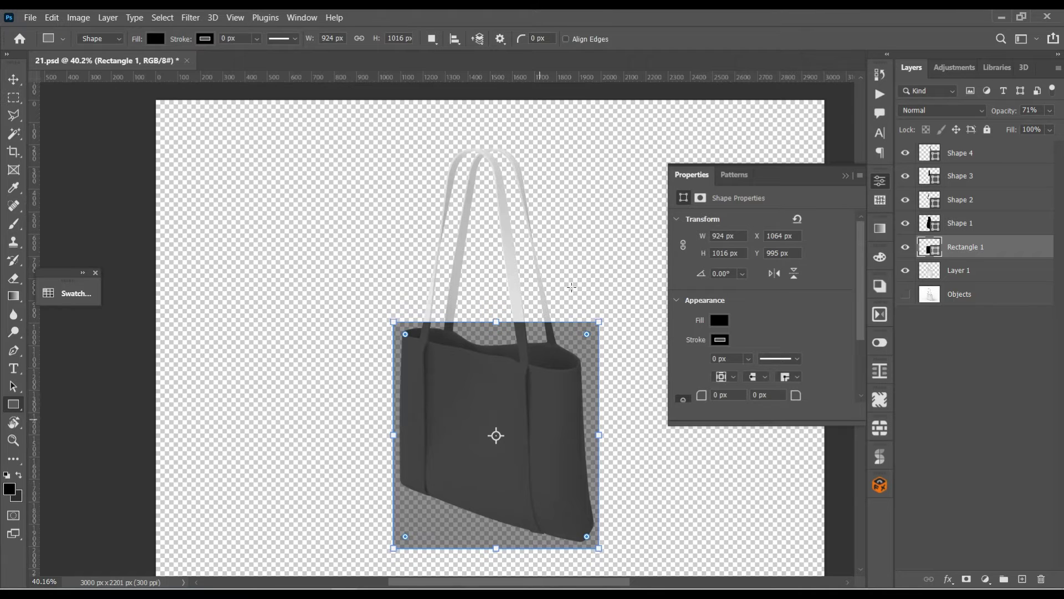
Add vertical guides along both straps and return the rectangle to 100% opacity.
left_click_drag(38, 214, 414, 256)
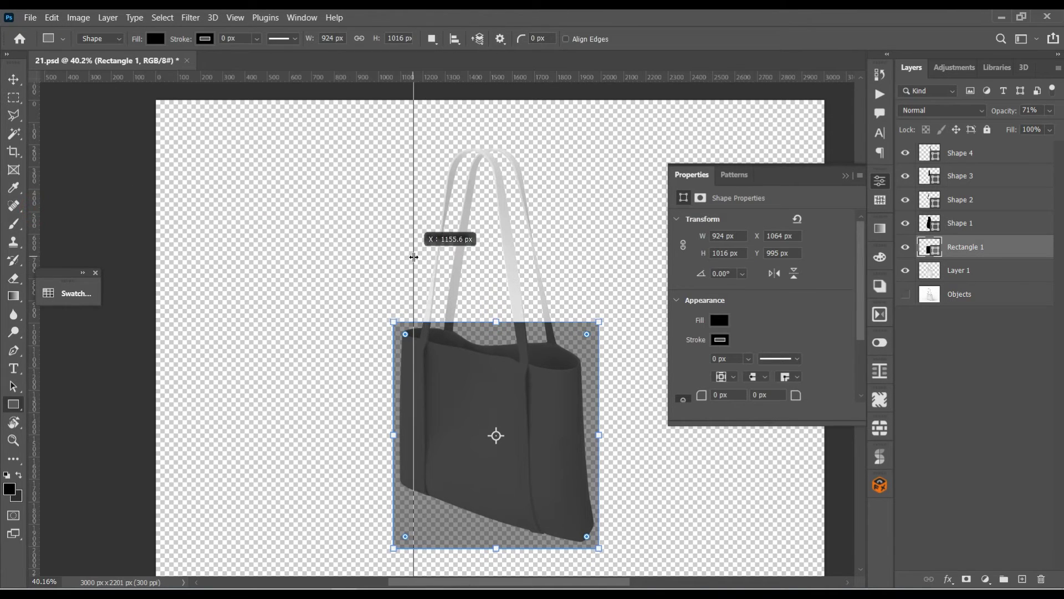
left_click_drag(414, 256, 417, 255)
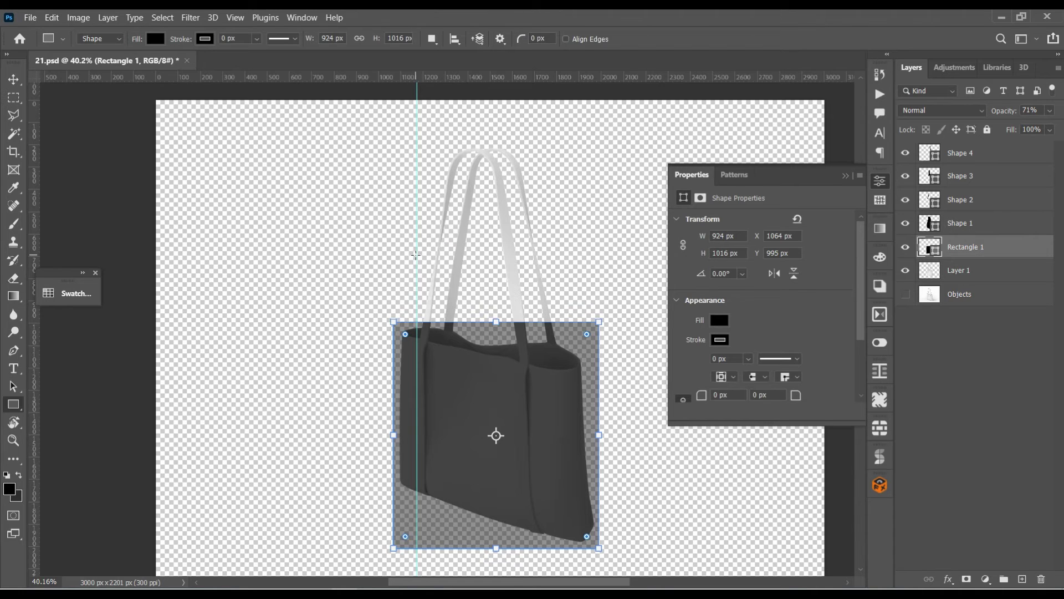
left_click_drag(36, 200, 541, 313)
left_click(1050, 111)
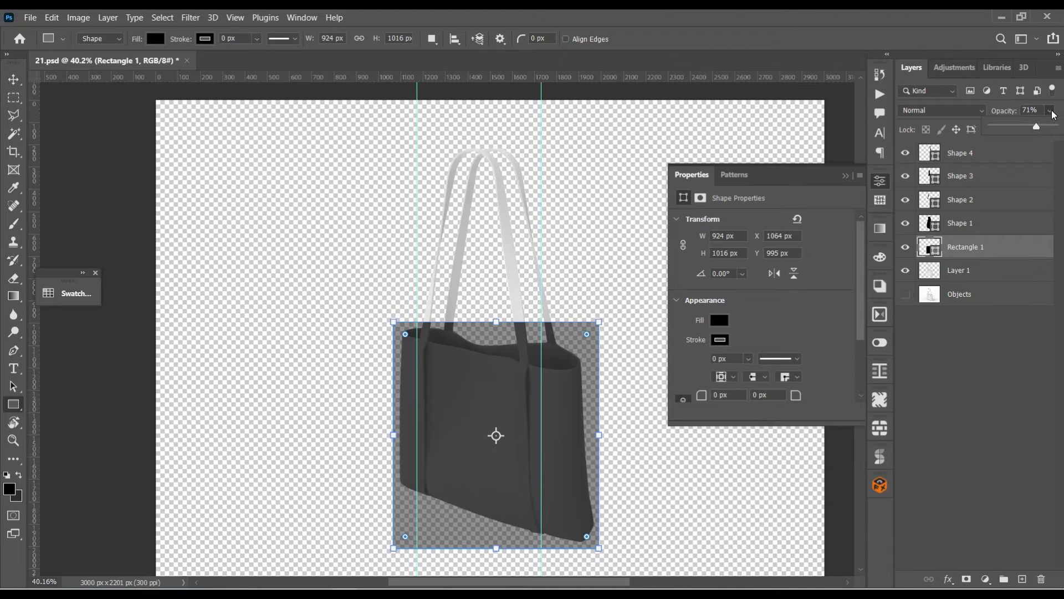
left_click_drag(1036, 127, 1055, 127)
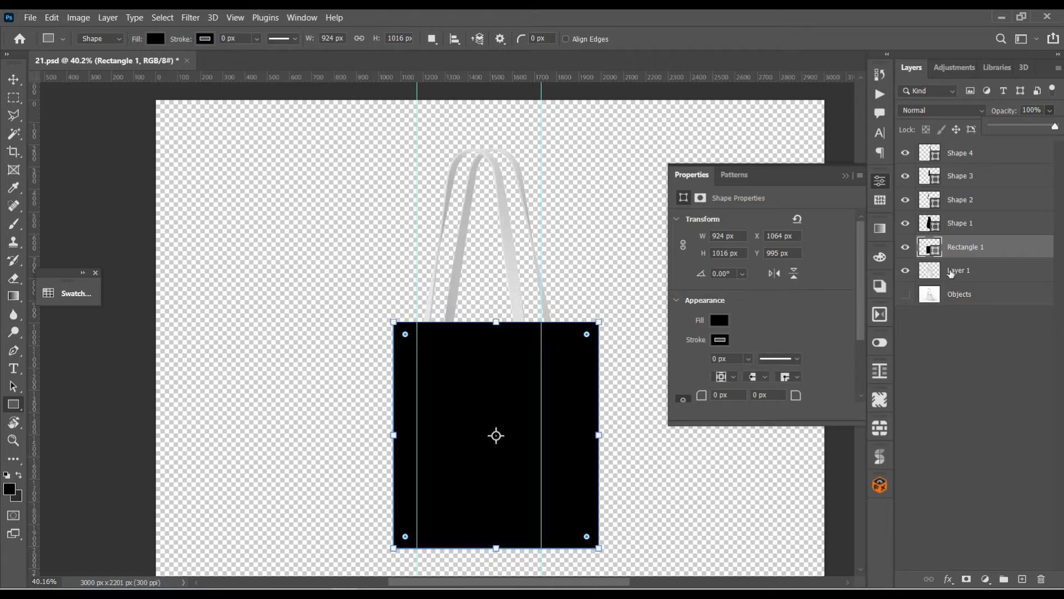
Convert Rectangle 1 to a smart object and drag all three guides off the canvas.
right_click(973, 251)
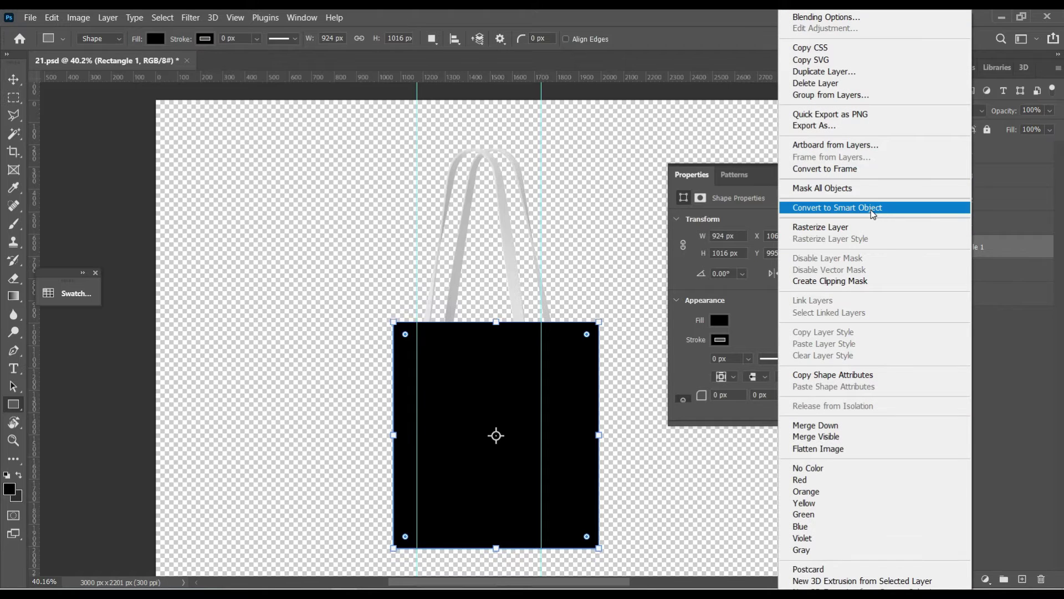
left_click(870, 209)
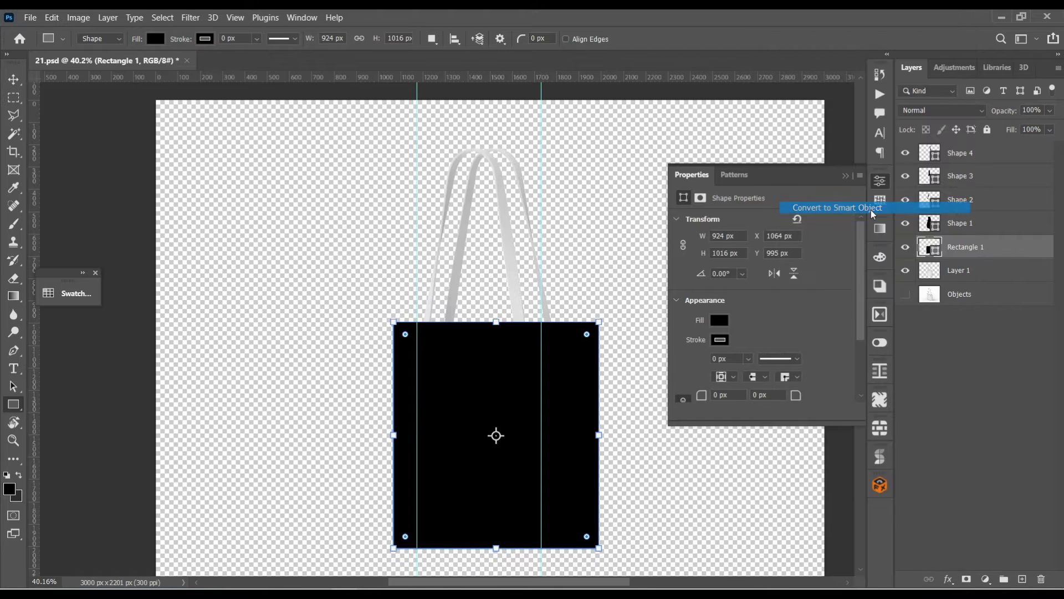
left_click(852, 175)
left_click(15, 76)
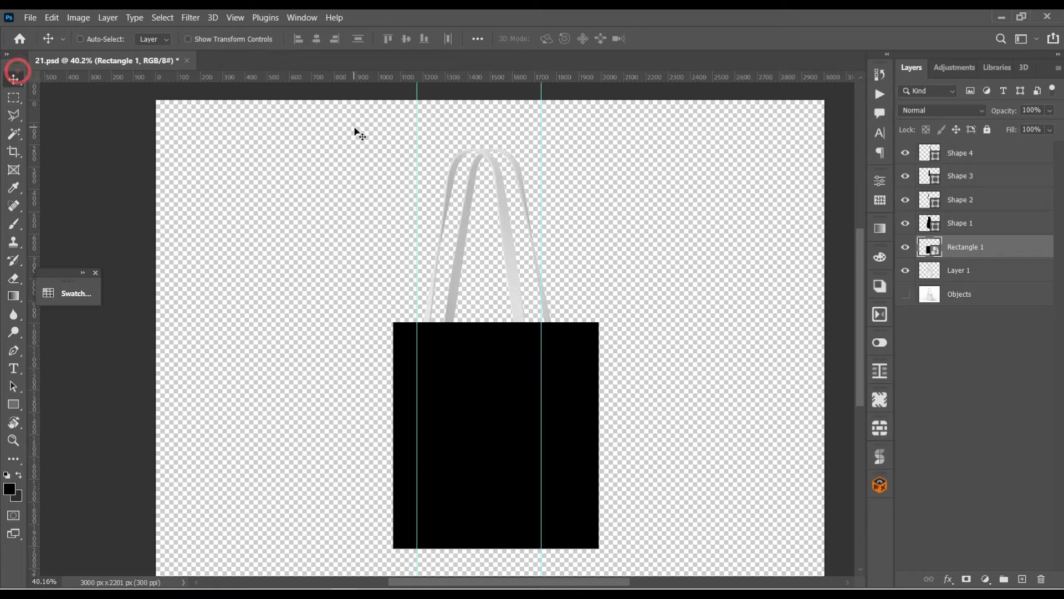
left_click_drag(418, 123, 388, 77)
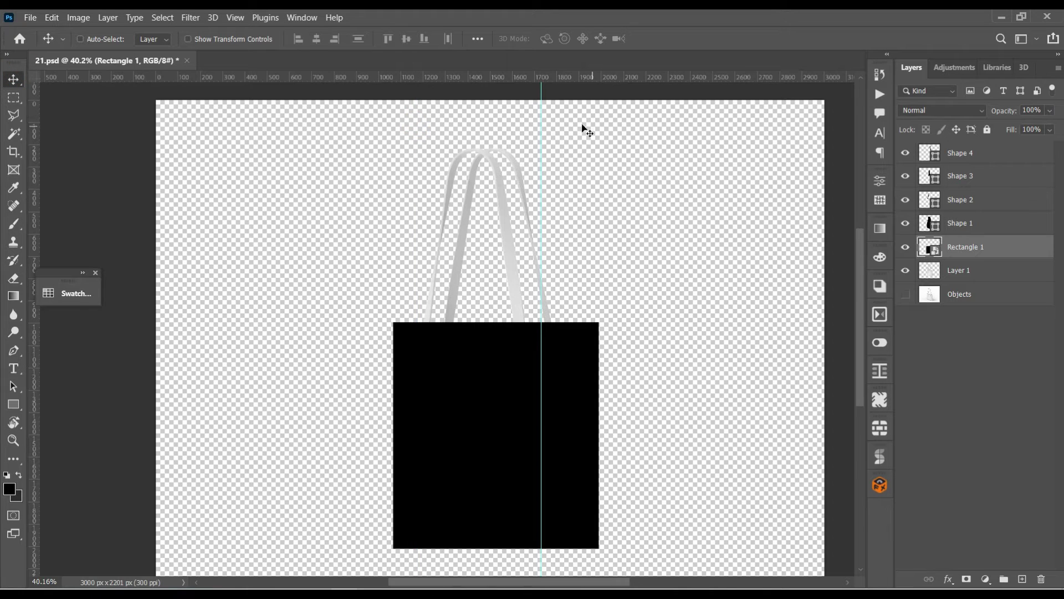
left_click_drag(541, 114, 514, 113)
left_click_drag(448, 125, 443, 77)
Set Rectangle 1 to 46% opacity and zoom in on the bag's body.
left_click(1049, 110)
left_click_drag(1044, 128, 1024, 128)
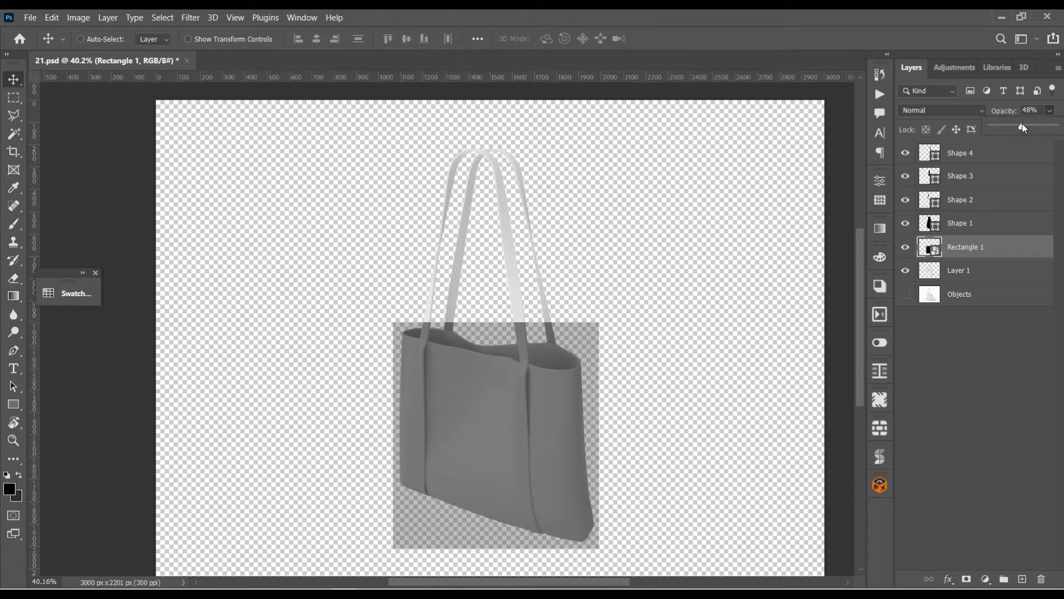
scroll(522, 368, "up", 2)
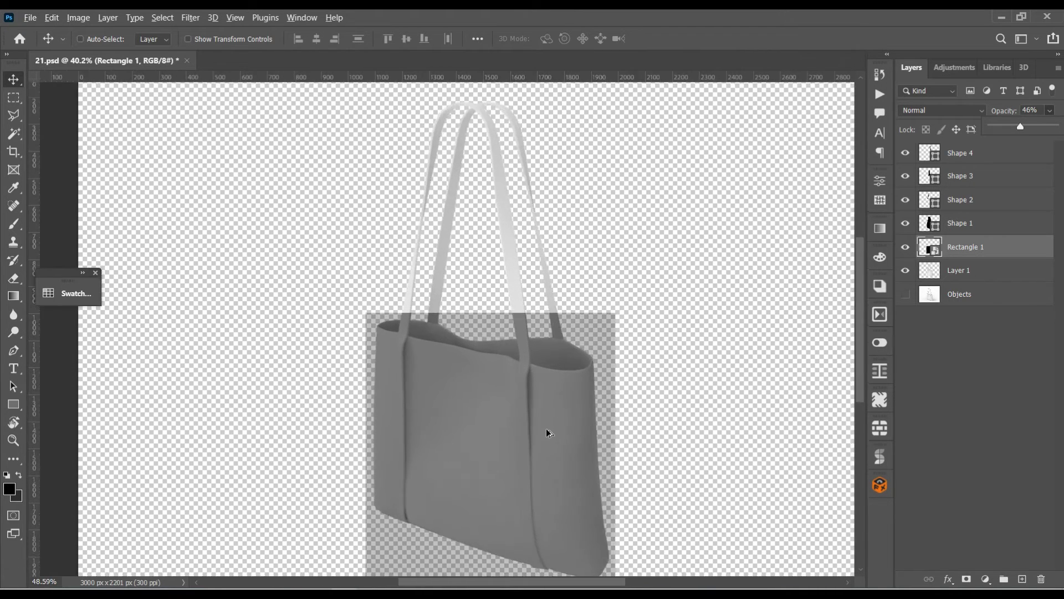
scroll(546, 430, "up", 1)
left_click_drag(691, 430, 721, 340)
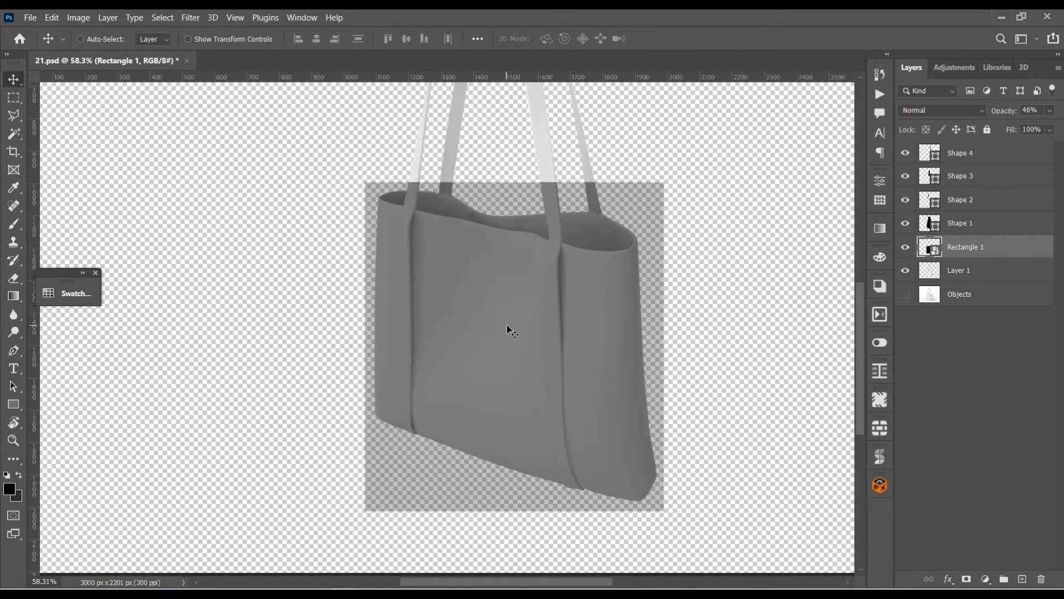
right_click(508, 329)
key("Escape")
Free-transform Rectangle 1's corners to match the bag body's perspective and commit.
key("ctrl+t")
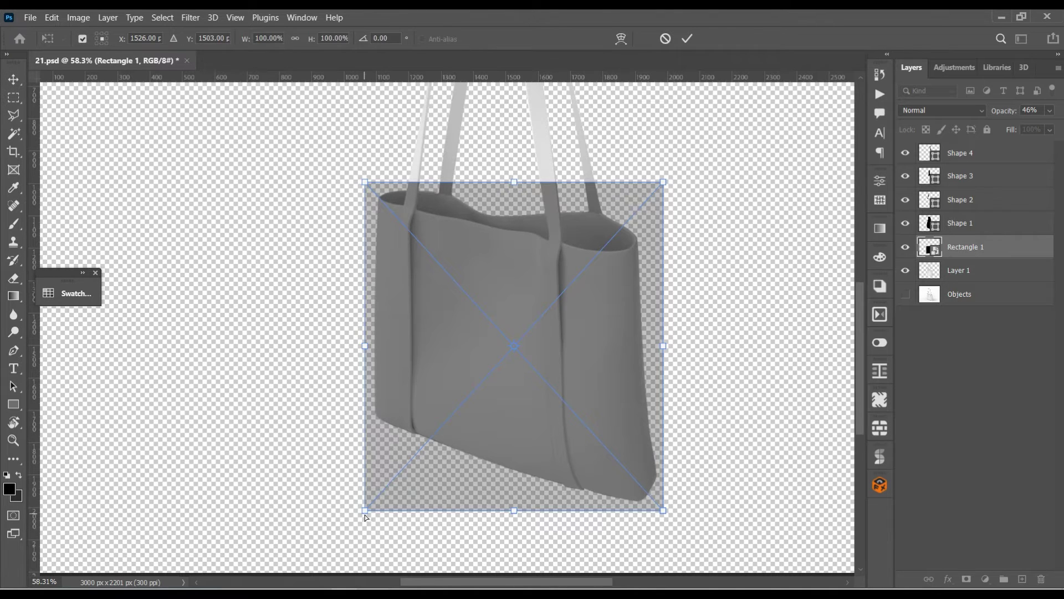
left_click_drag(366, 517, 371, 431)
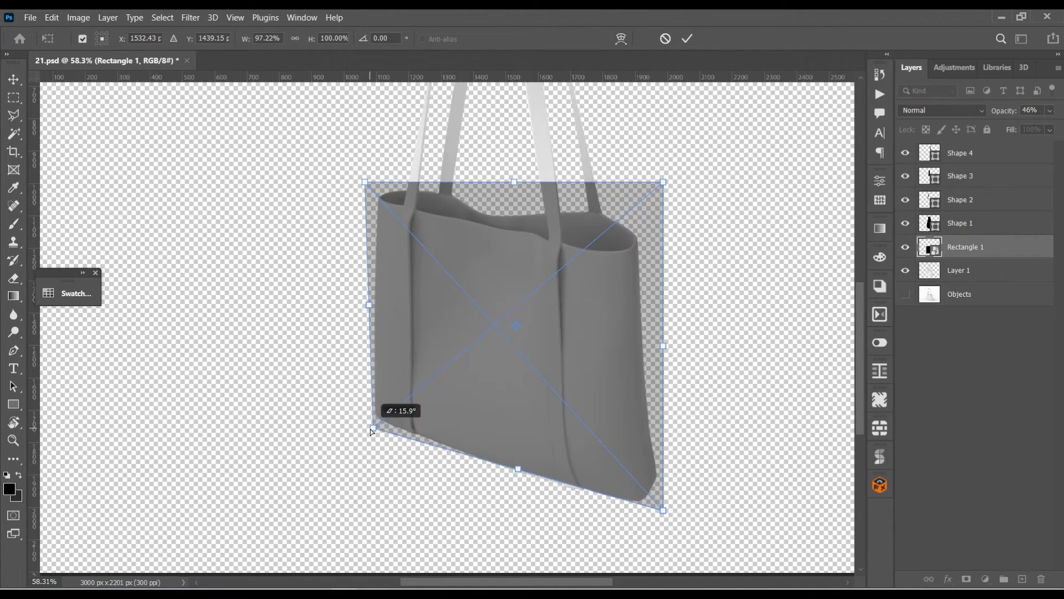
left_click_drag(523, 471, 523, 478)
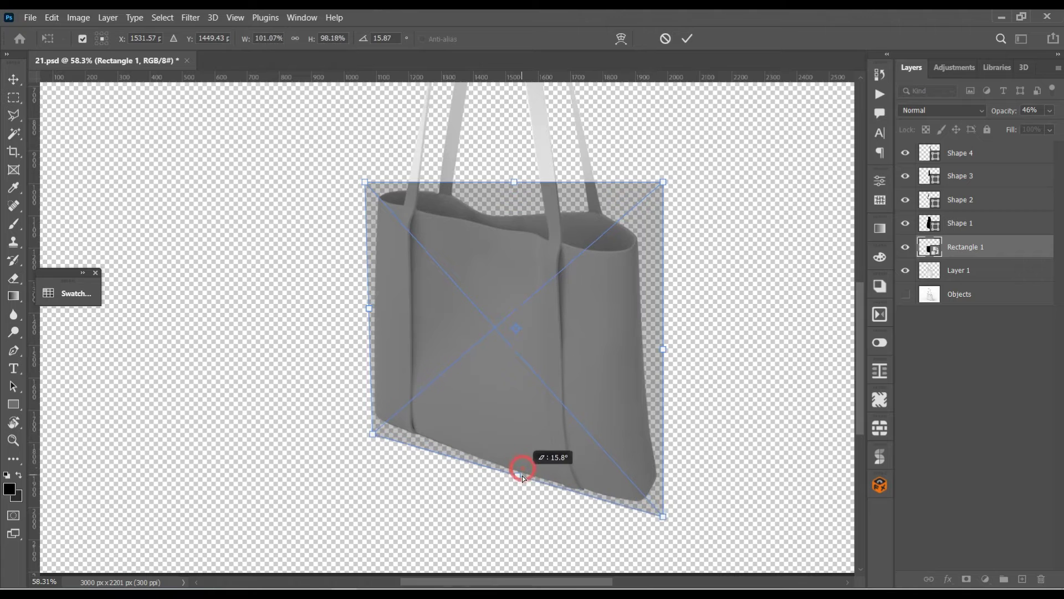
left_click_drag(665, 188, 646, 210)
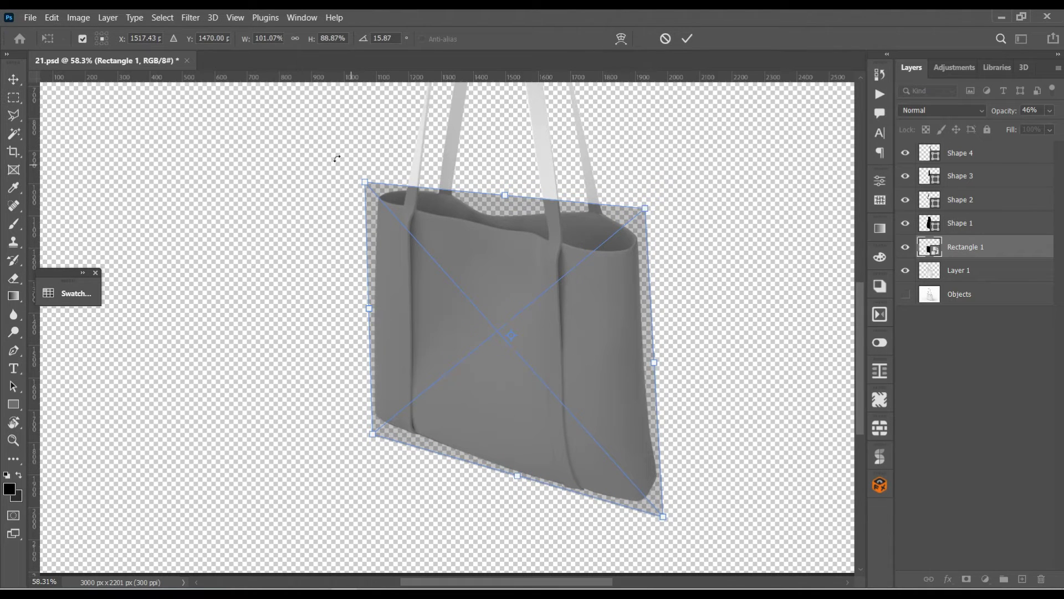
left_click_drag(360, 181, 371, 182)
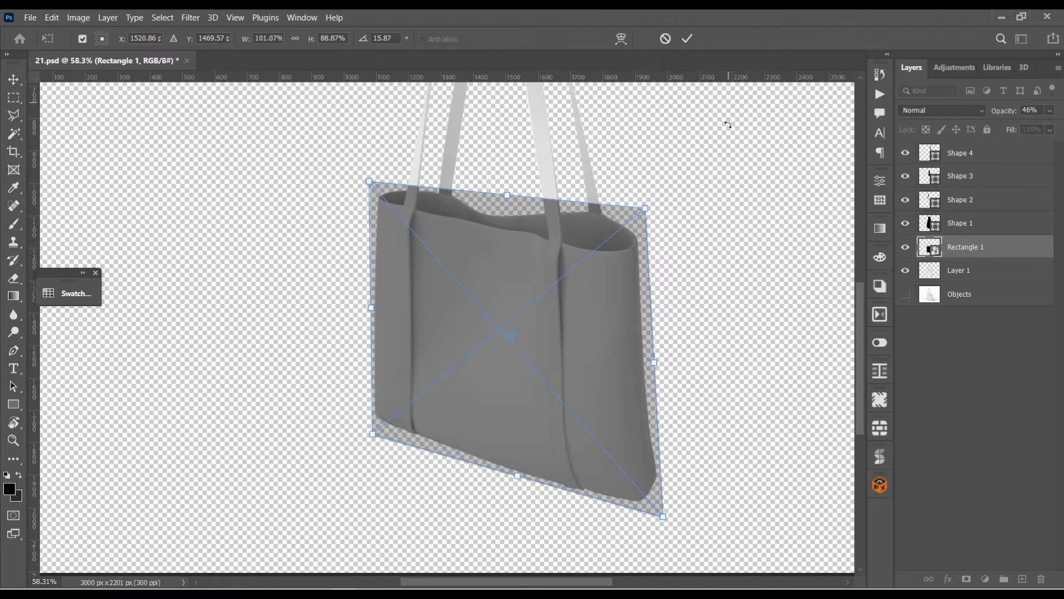
left_click(687, 39)
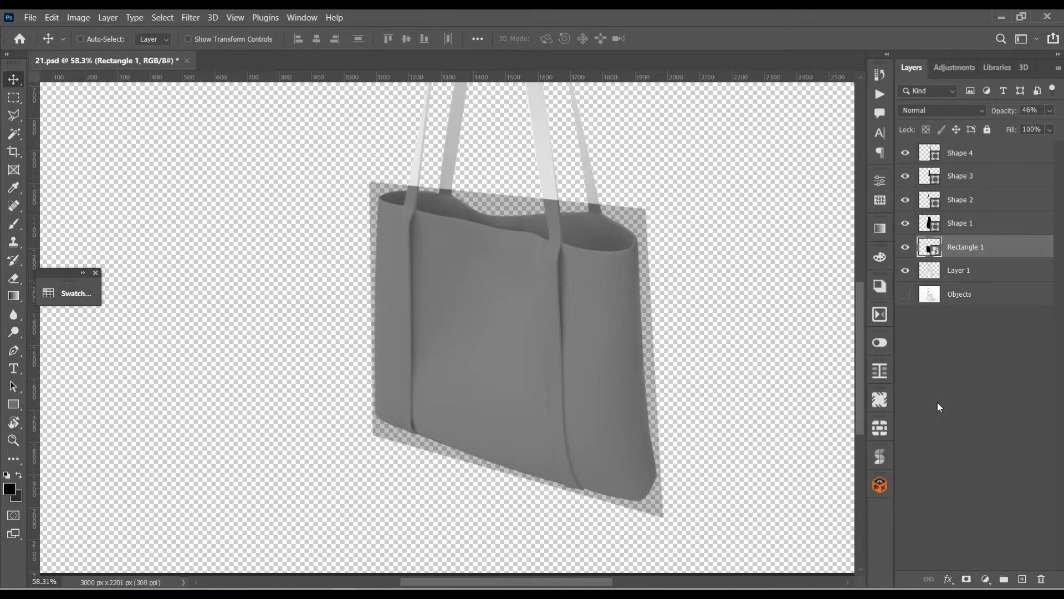
Restore Rectangle 1 to 100% opacity, hide it, and zoom to the bag's top and straps.
left_click(1051, 111)
left_click_drag(1027, 127, 1056, 127)
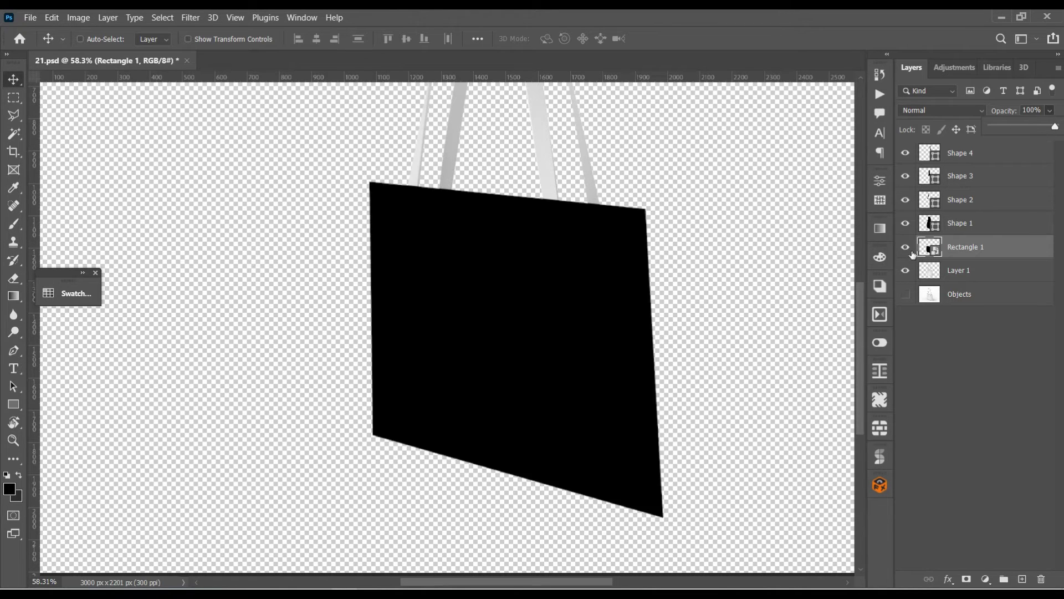
left_click(905, 247)
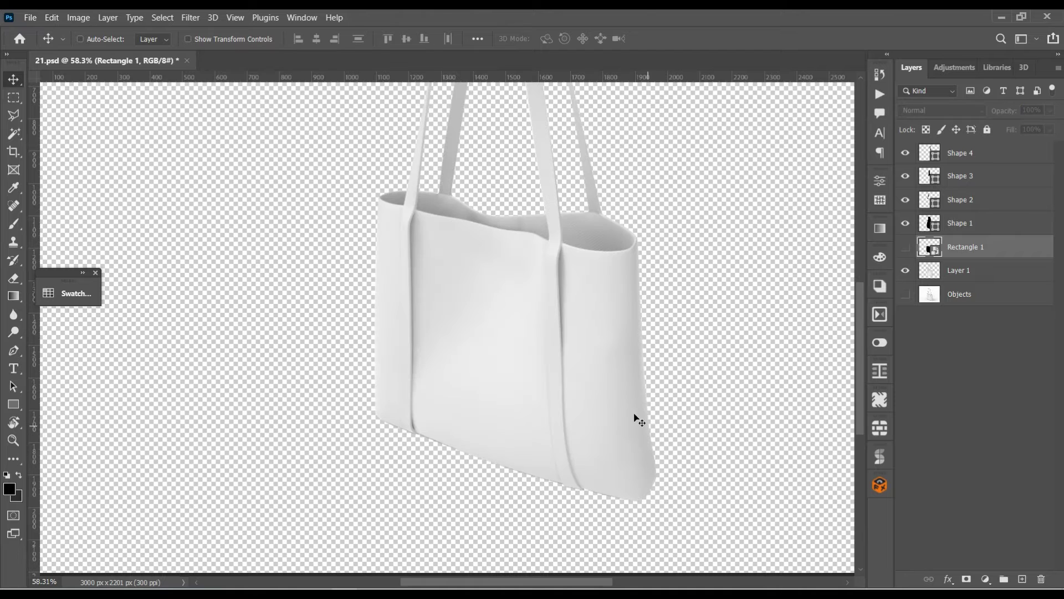
scroll(695, 362, "up", 3)
scroll(619, 281, "up", 2)
left_click_drag(703, 430, 740, 438)
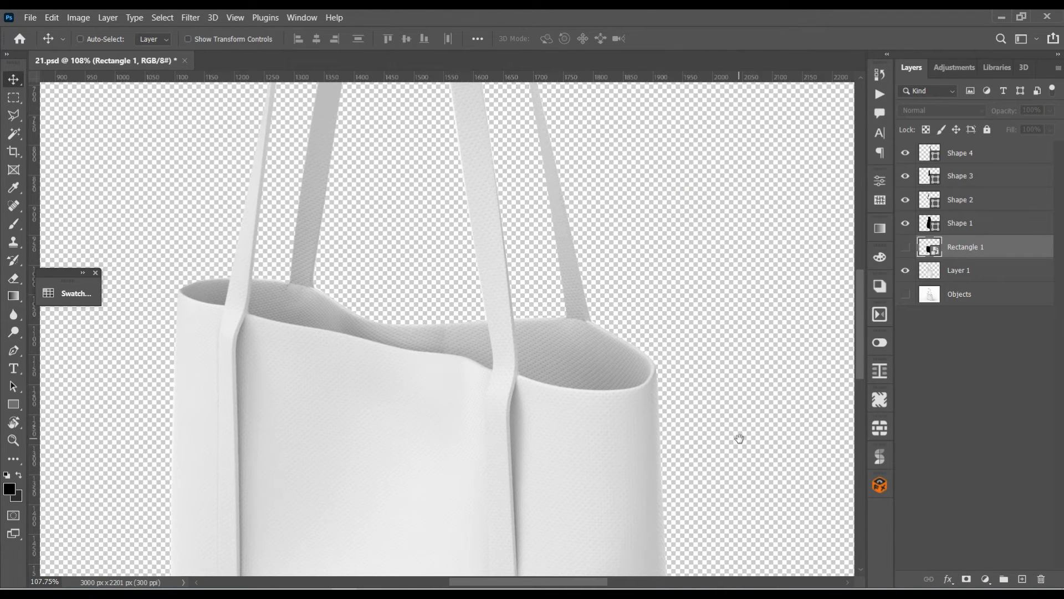
Start a Pen-tool shape at the bag's left rim corner with anchors along the back rim.
key("p")
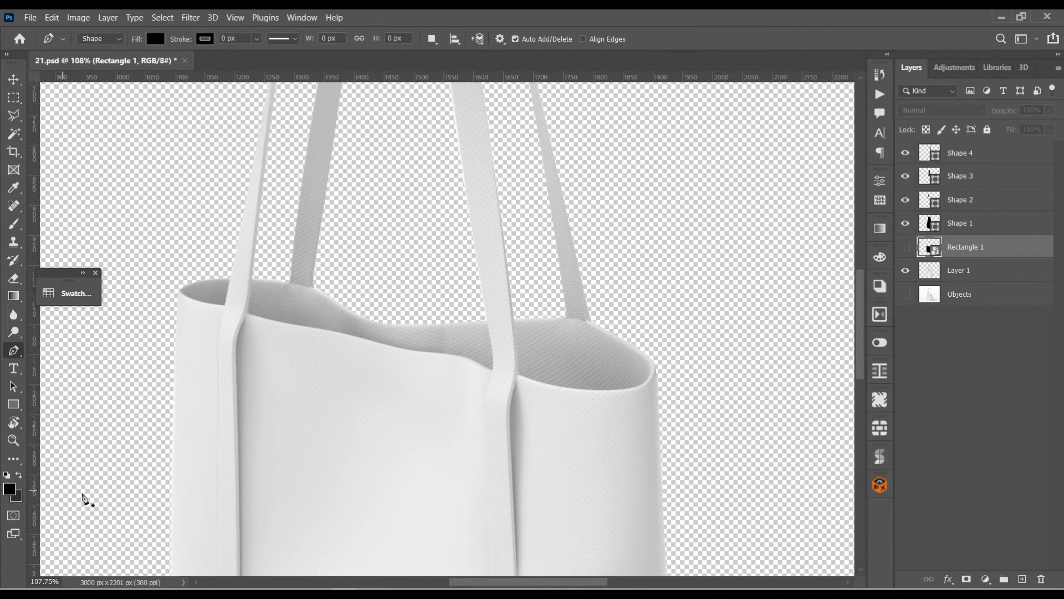
scroll(183, 298, "up", 1)
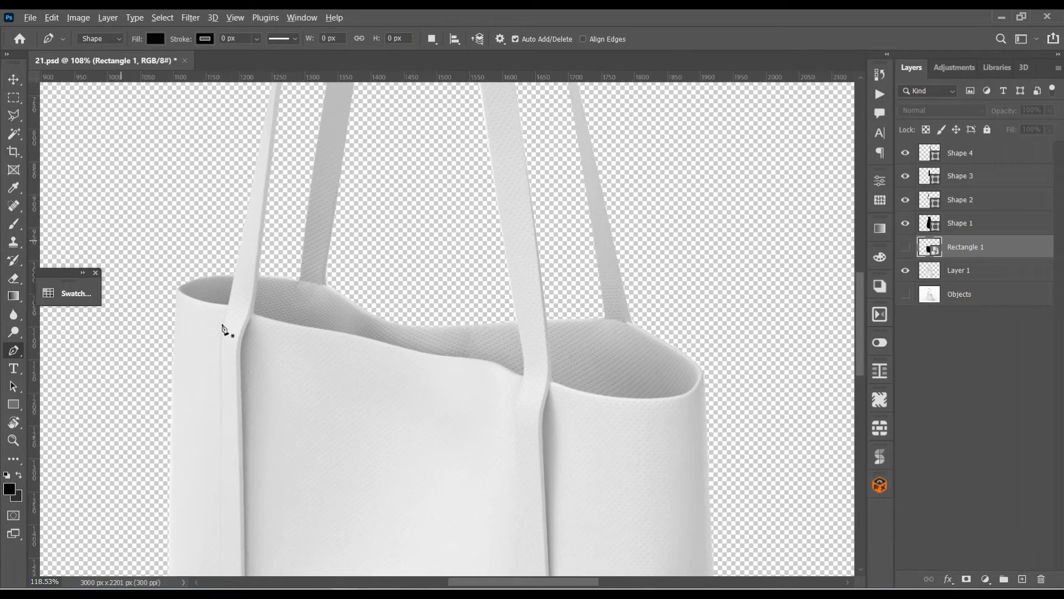
scroll(226, 333, "up", 1)
left_click_drag(347, 349, 361, 337)
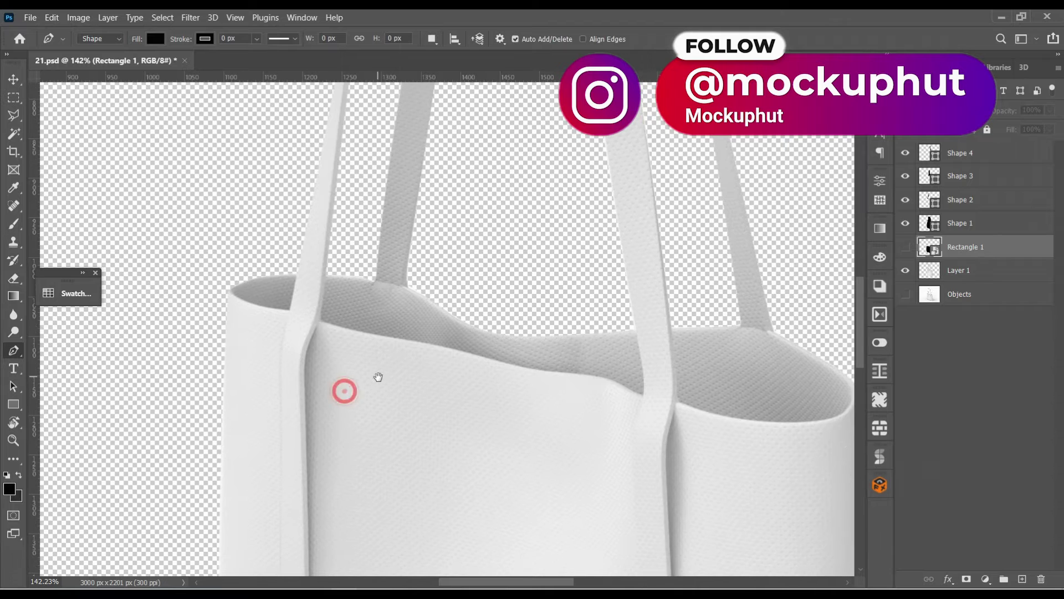
left_click_drag(340, 390, 374, 378)
left_click(233, 290)
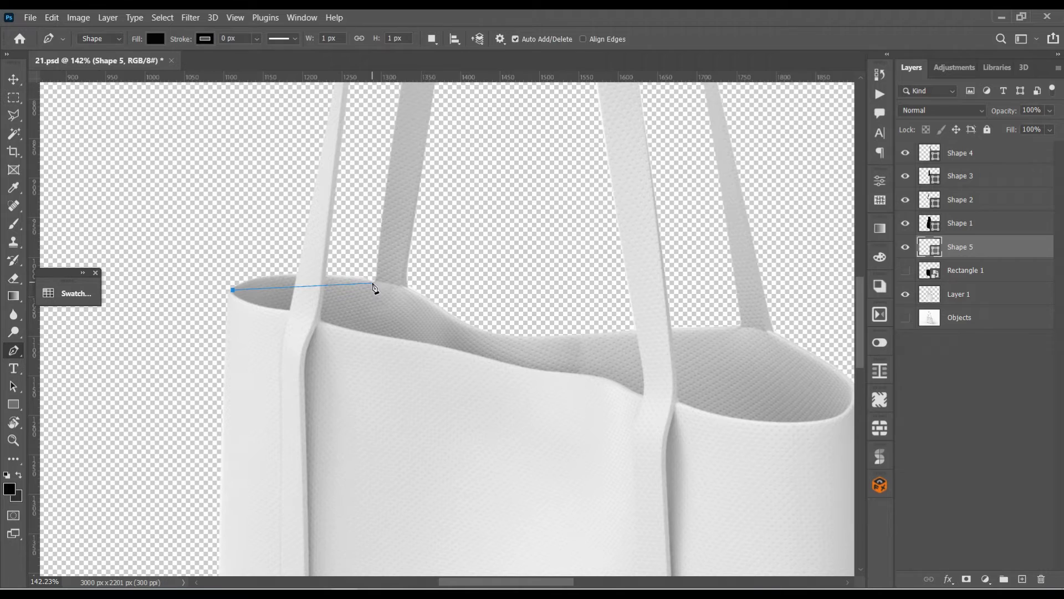
left_click(373, 282)
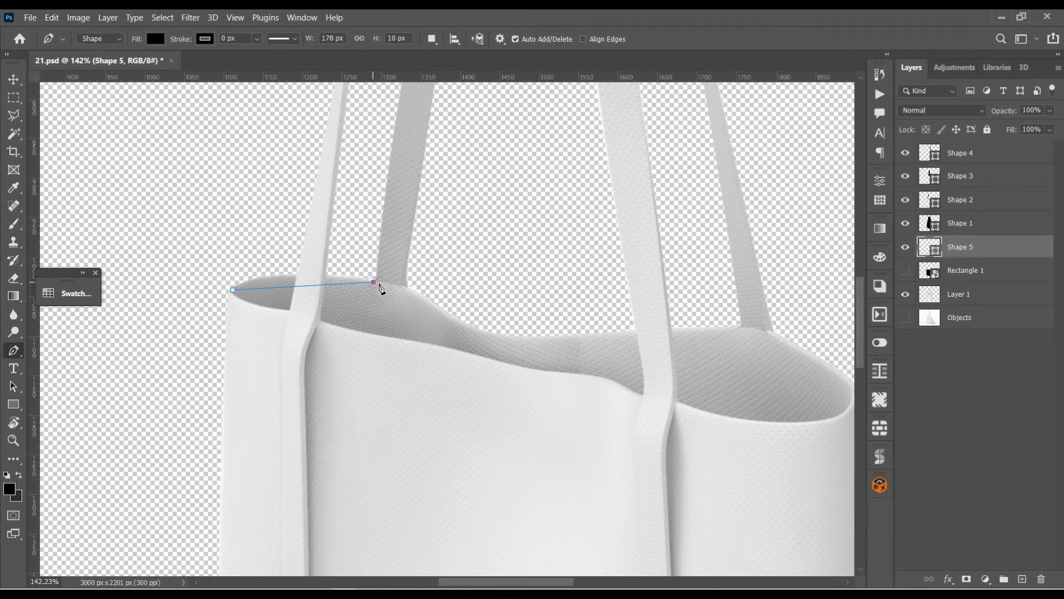
left_click(501, 337)
left_click(739, 326)
Place anchors around the right and front rim and close the shape at its start.
left_click_drag(800, 373, 716, 353)
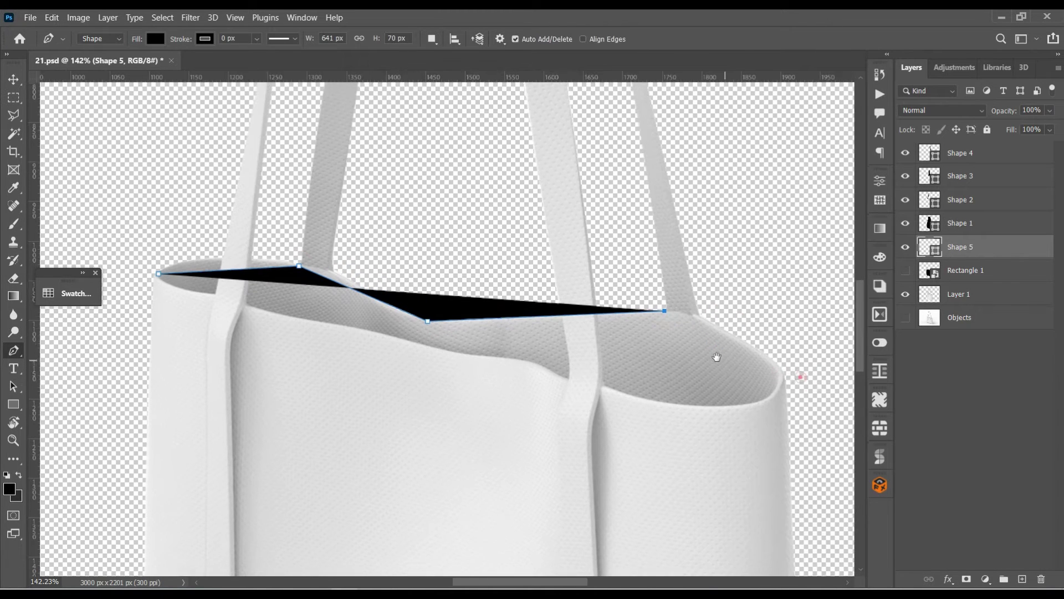
left_click(767, 372)
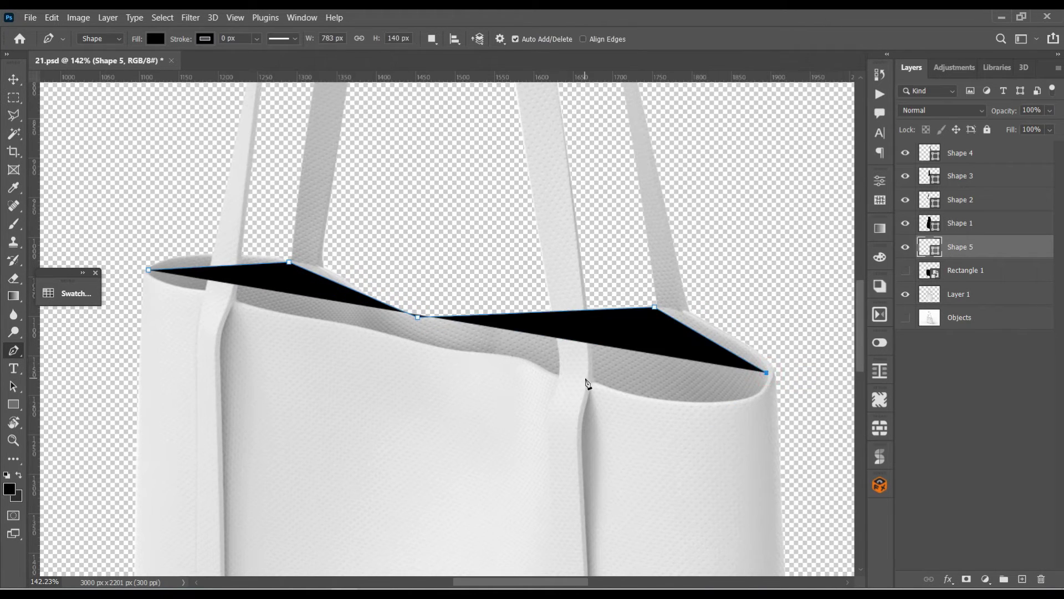
left_click(593, 382)
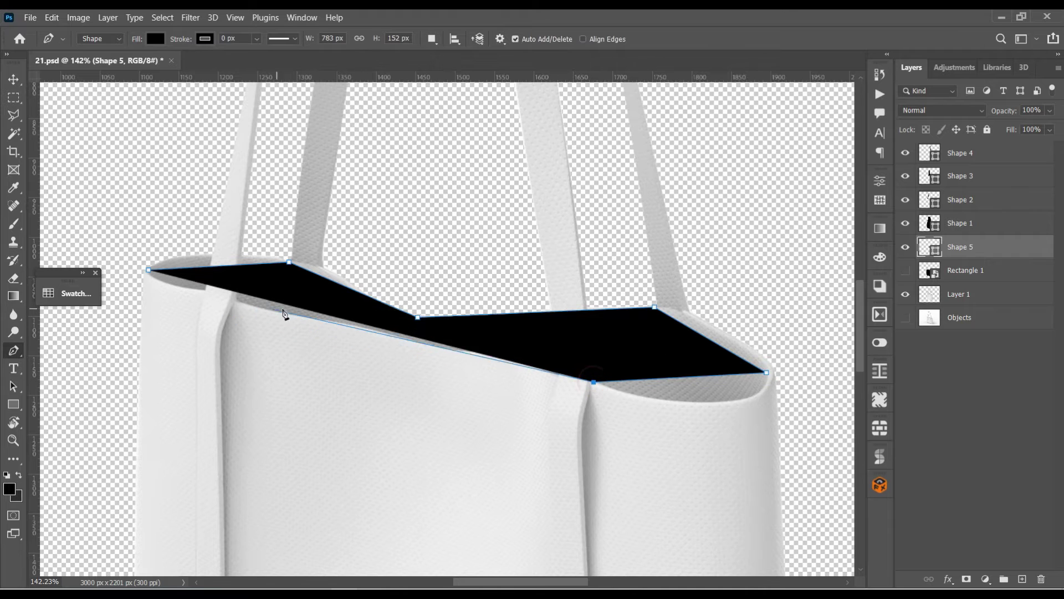
left_click(404, 336)
left_click(260, 306)
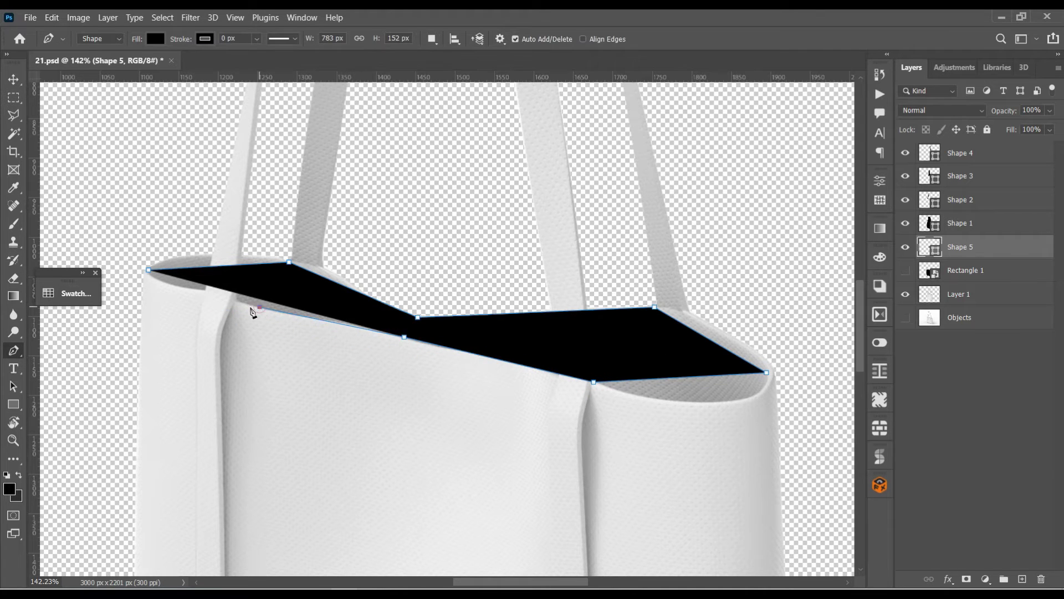
left_click(148, 270)
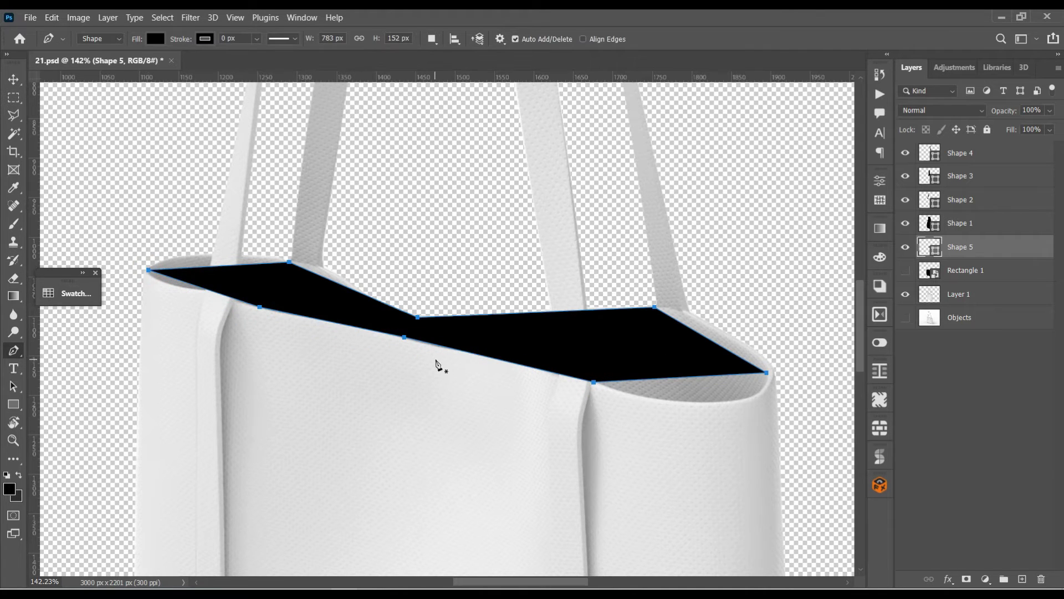
Make Shape 5 transparent and add anchors bending the outline along the back rim.
key("0")
key("0")
mouse_move(209, 277)
left_mouse_down()
mouse_move(230, 292)
mouse_move(324, 304)
mouse_move(261, 264)
left_mouse_up()
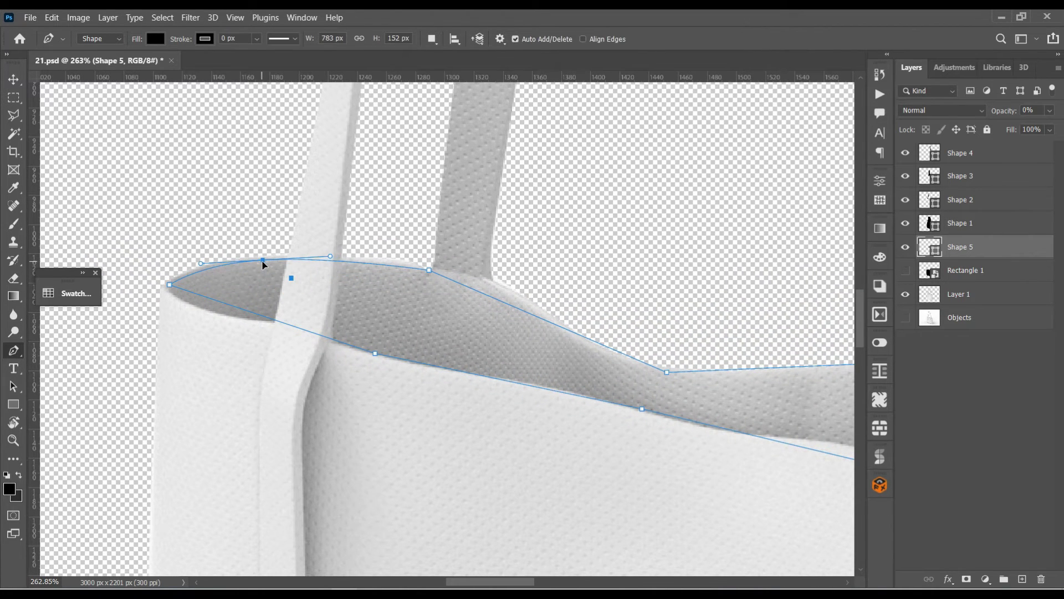
mouse_move(381, 269)
left_mouse_down()
mouse_move(480, 327)
mouse_move(435, 318)
left_mouse_up()
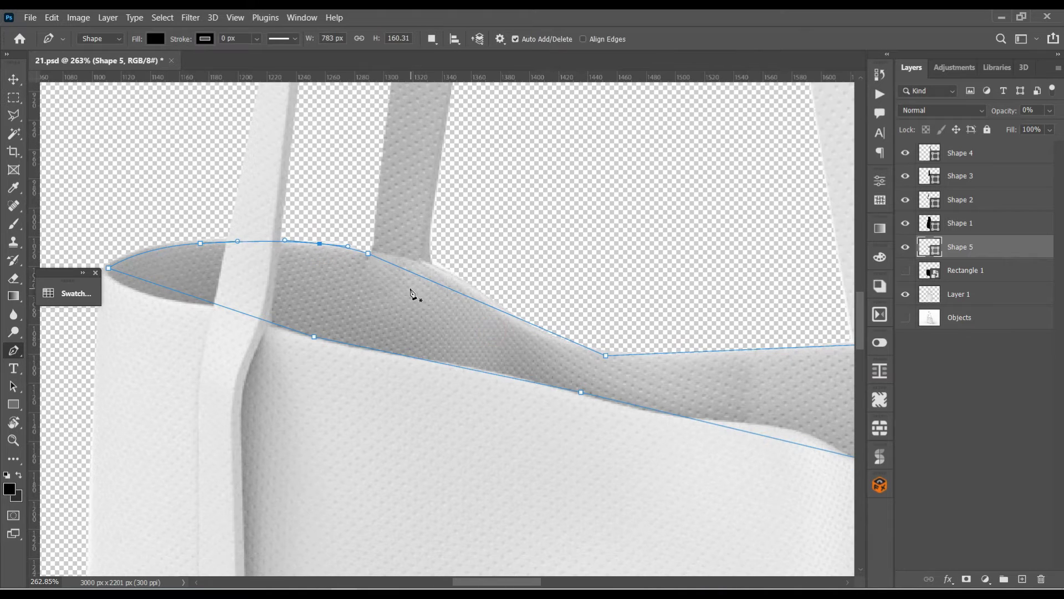
left_click_drag(413, 273, 470, 316)
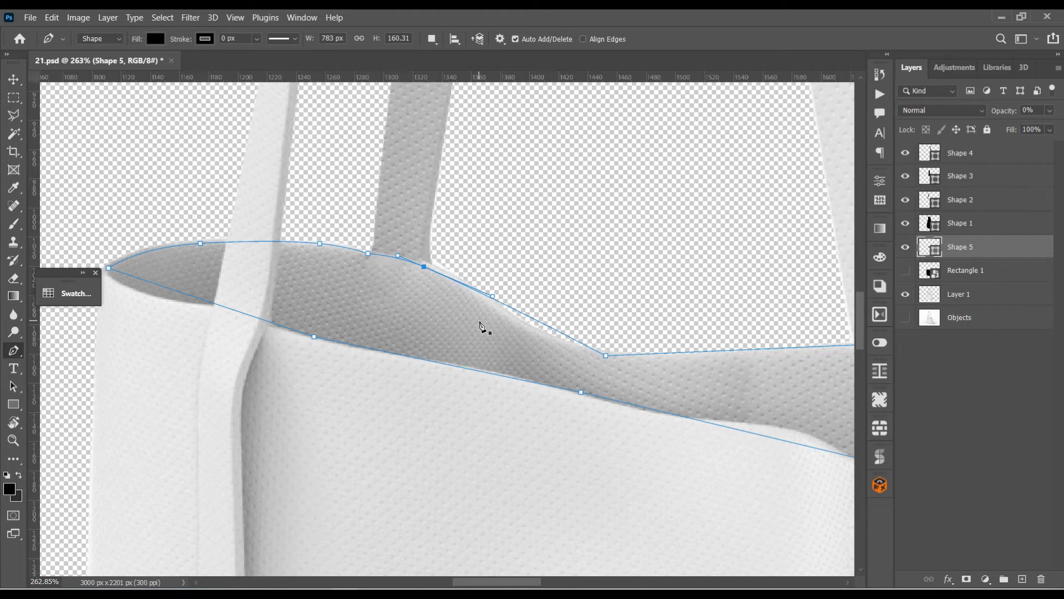
left_click(520, 313)
left_click_drag(519, 314, 517, 328)
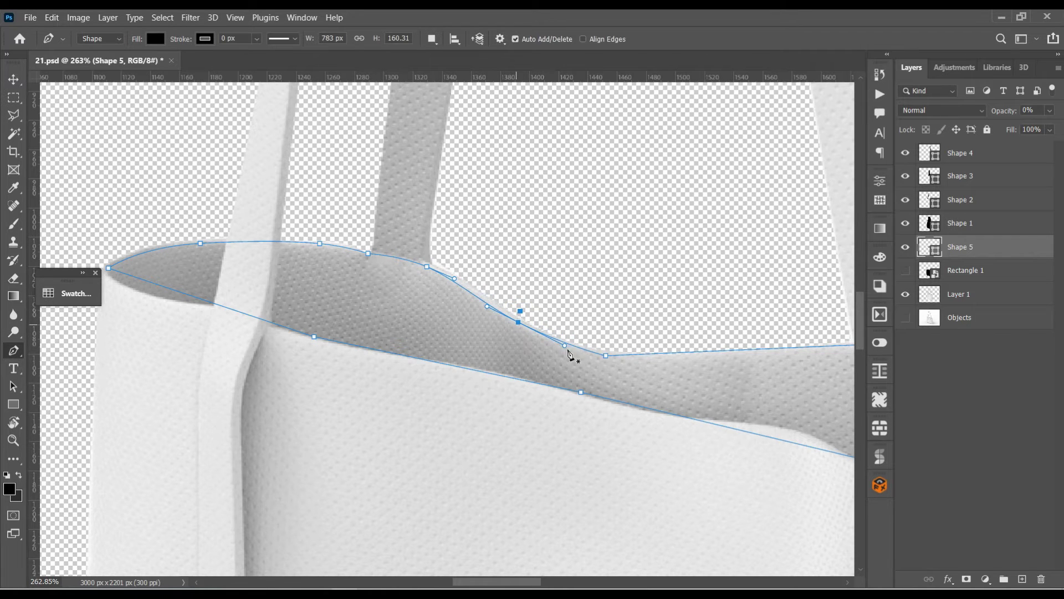
left_click_drag(599, 360, 490, 338)
left_click(497, 332, "ctrl")
key("Up")
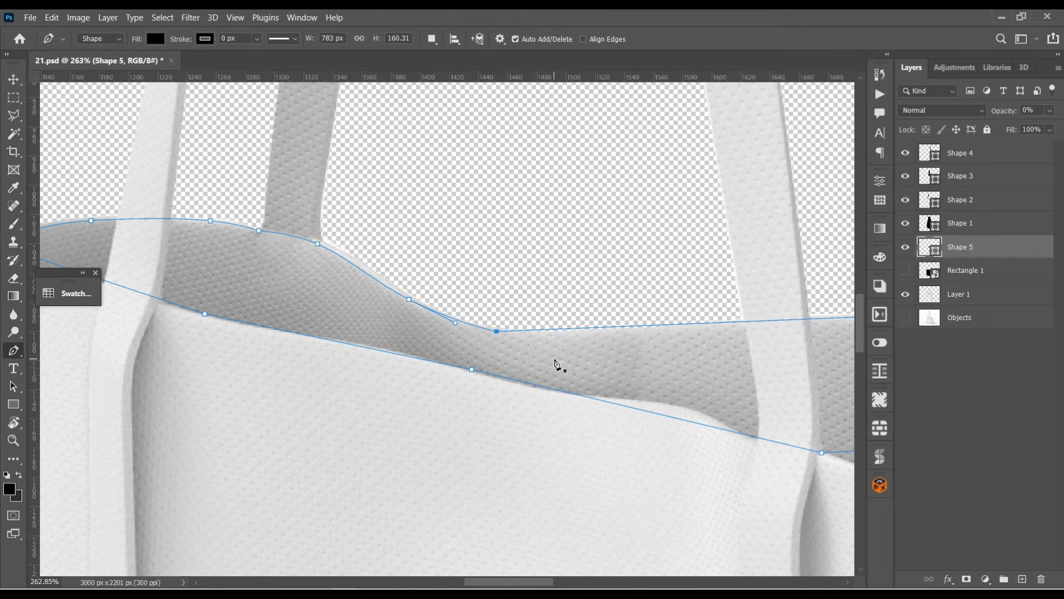
mouse_move(573, 354)
left_mouse_down()
mouse_move(458, 355)
mouse_move(457, 336)
left_mouse_up()
left_click(455, 333)
Add and curve anchors so the outline follows the upper and right rim.
left_click_drag(563, 363, 465, 363)
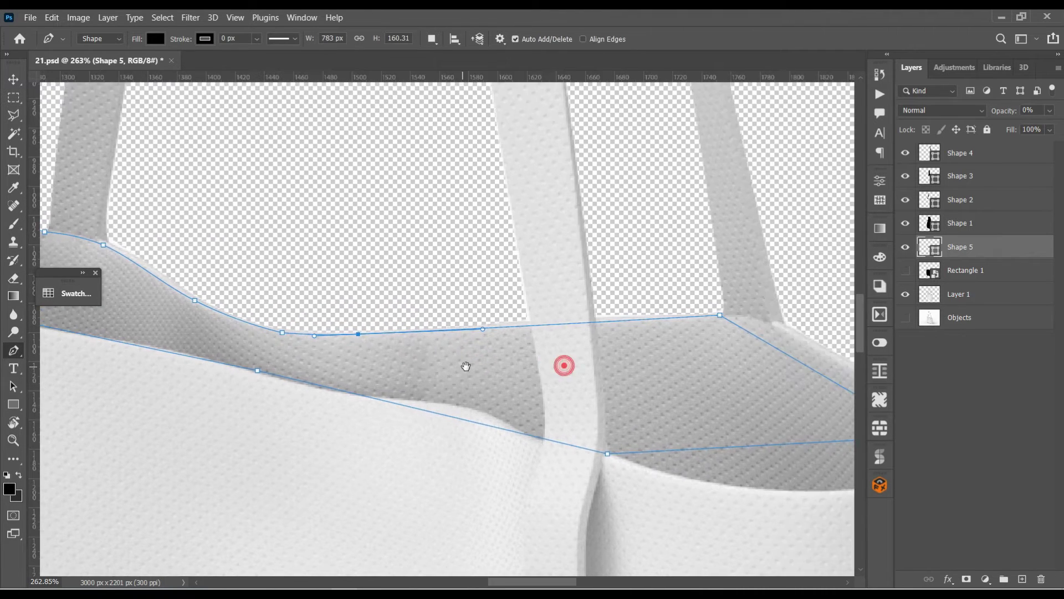
left_click(525, 328)
key("Up")
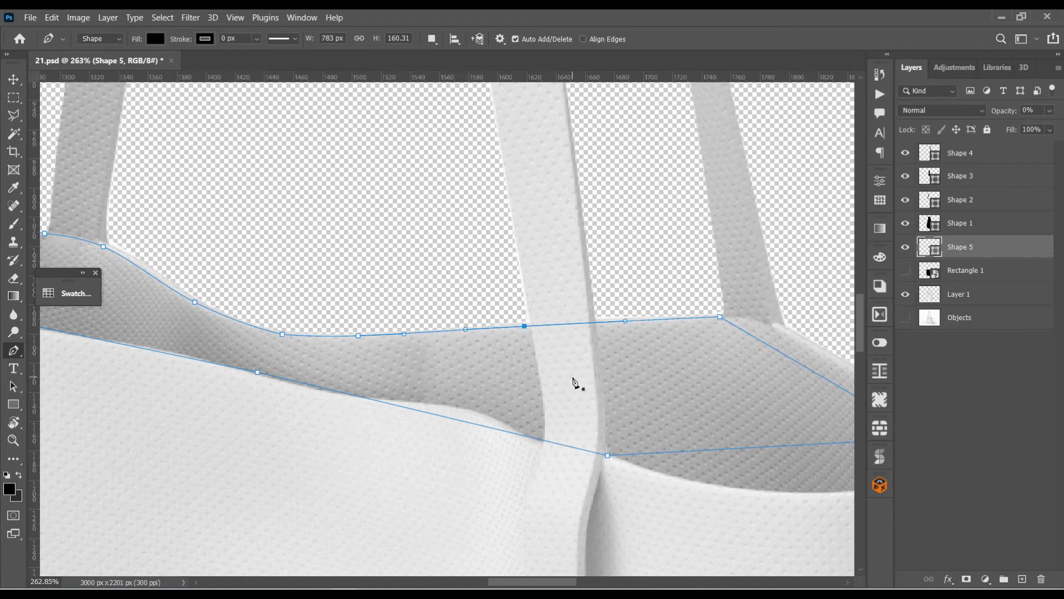
left_click(583, 322)
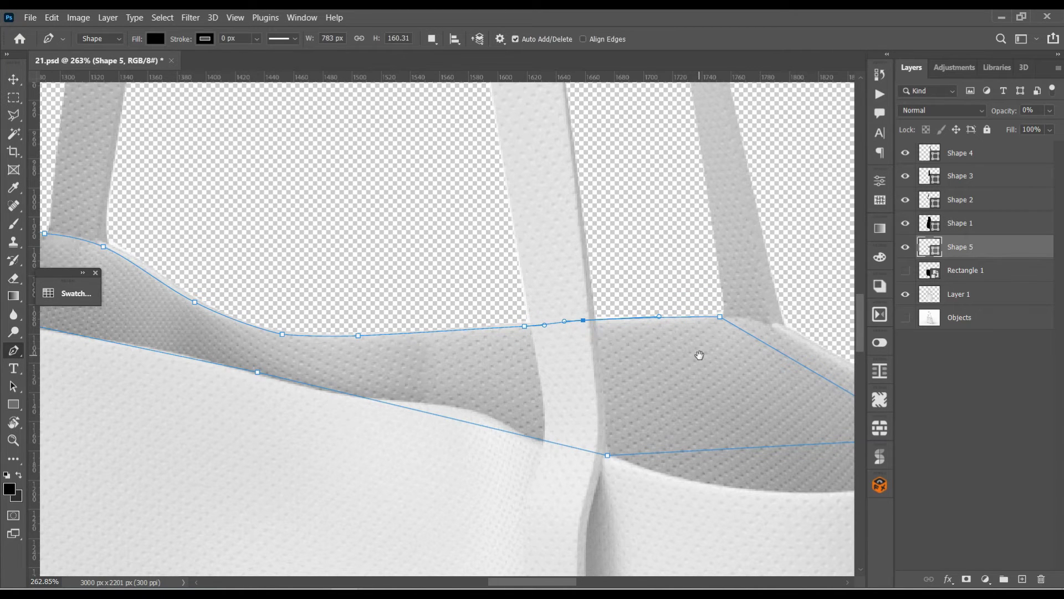
left_click_drag(720, 353, 410, 304)
left_click(524, 335)
left_click_drag(524, 336, 554, 327)
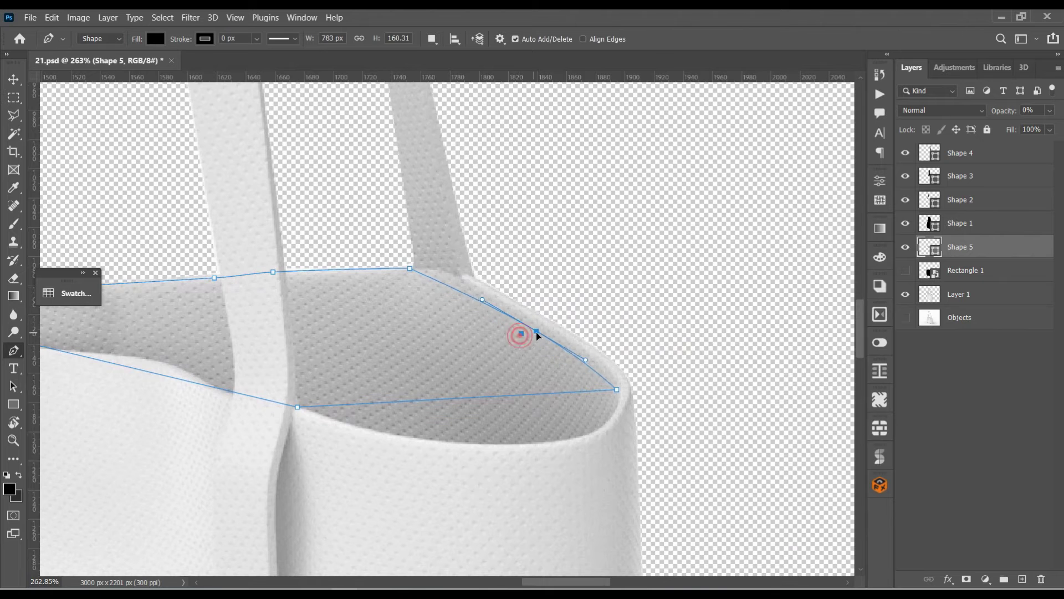
left_click_drag(457, 284, 450, 277)
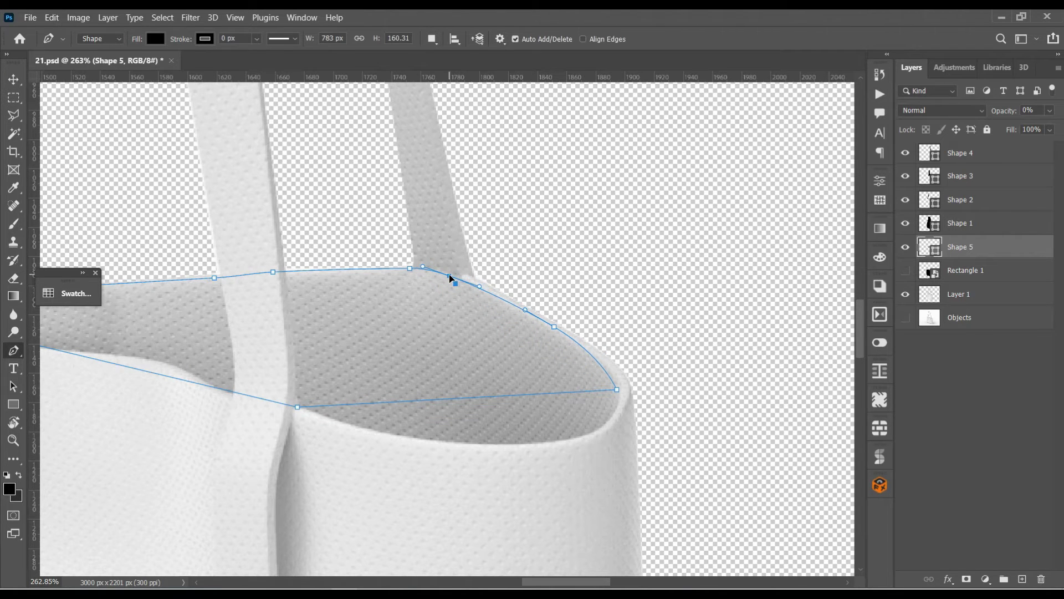
left_click_drag(616, 386, 623, 390)
Curve the front rim outline downward, nudging the lower anchors onto the edge.
left_click(489, 397)
left_click_drag(490, 398, 512, 444)
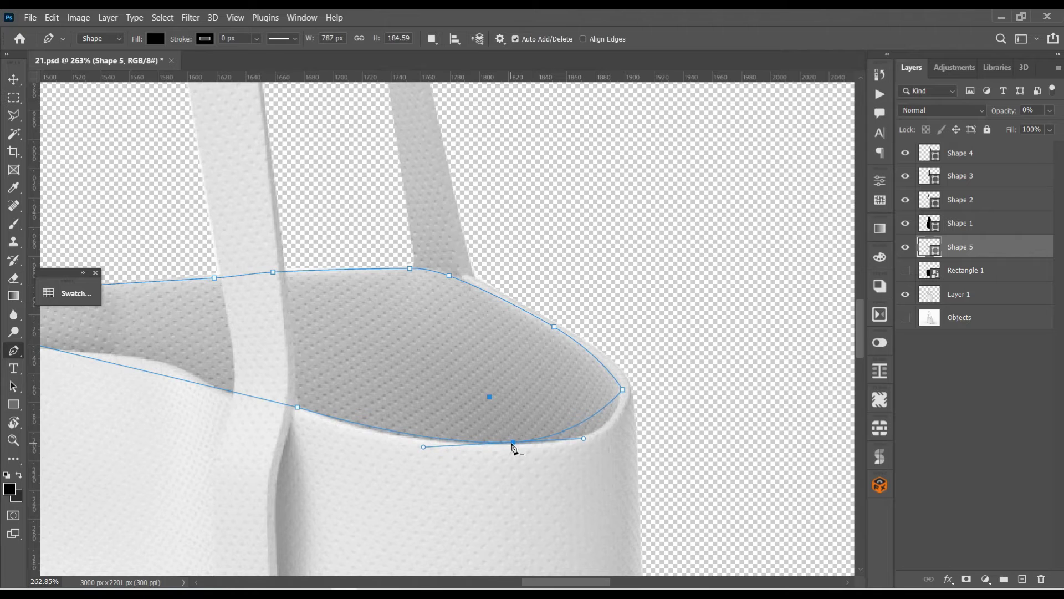
left_click_drag(587, 423, 599, 435)
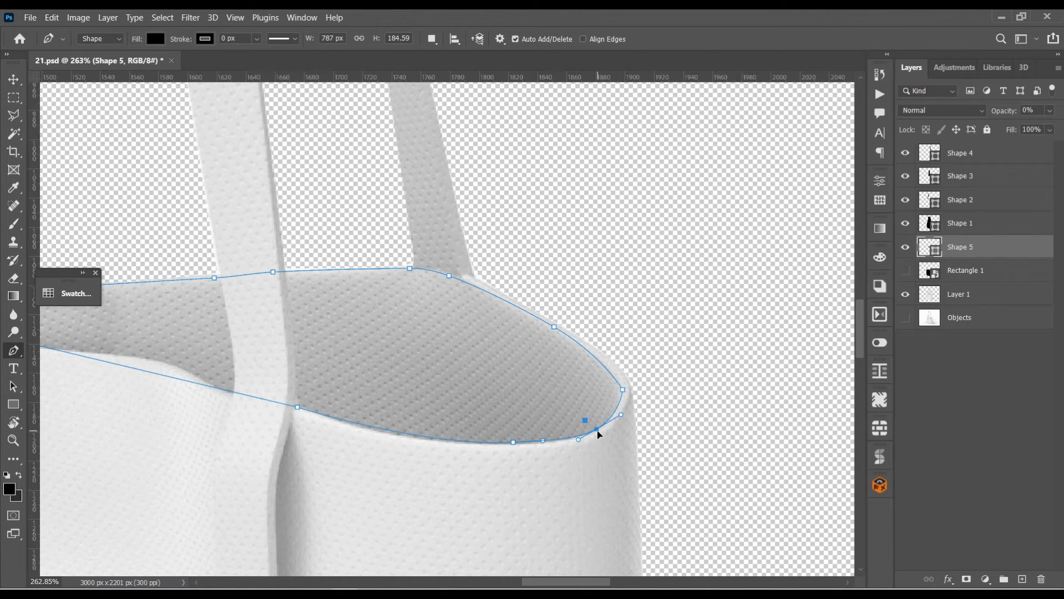
left_click(514, 441)
key("Down")
left_click(379, 429)
key("Down")
key("Down")
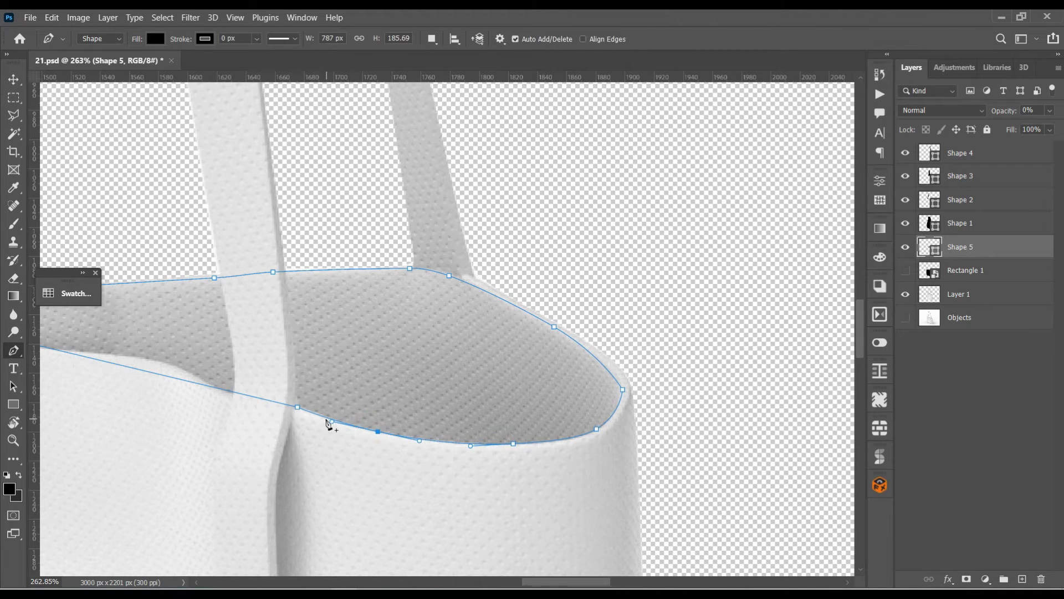
left_click(298, 405, "ctrl")
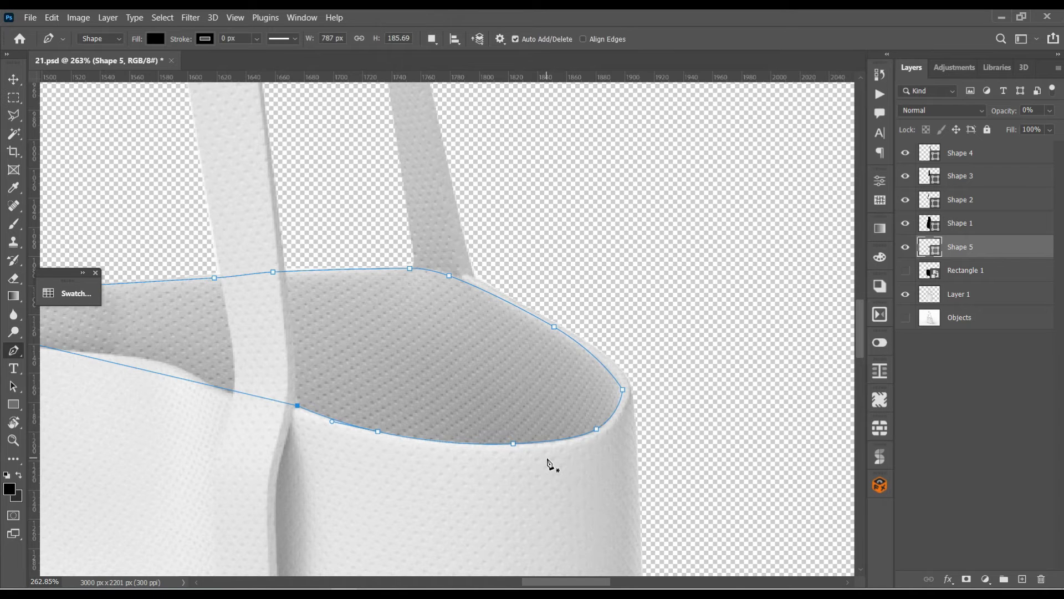
left_click_drag(395, 392, 613, 430)
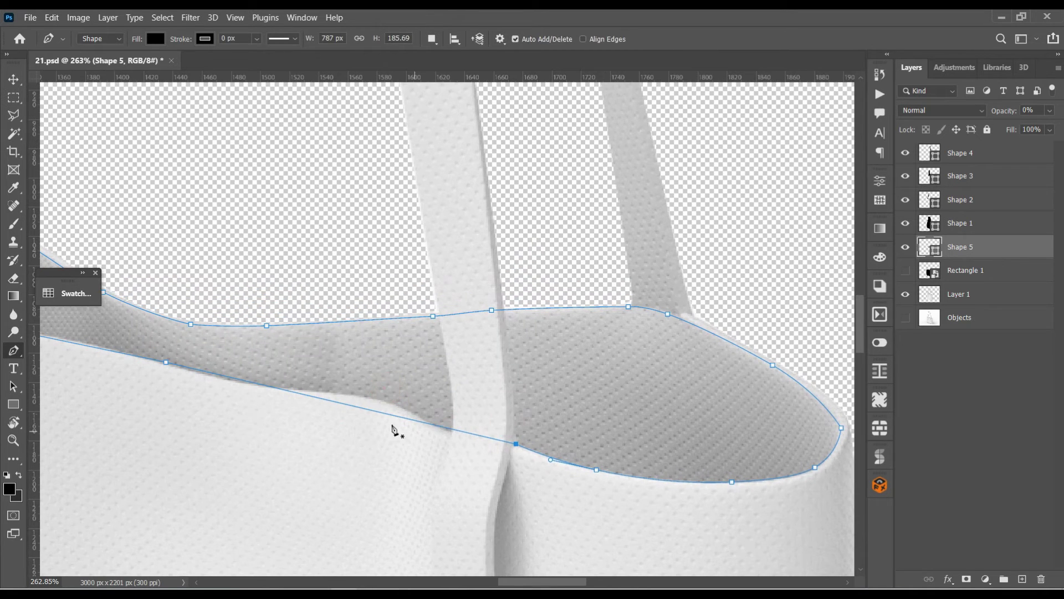
left_click_drag(369, 410, 370, 399)
Add and adjust anchors along the lower rim up to the bag's left corner.
left_click_drag(450, 424, 447, 429)
left_click_drag(494, 389, 678, 413)
mouse_move(429, 399)
left_mouse_down()
mouse_move(440, 410)
mouse_move(604, 391)
left_mouse_up()
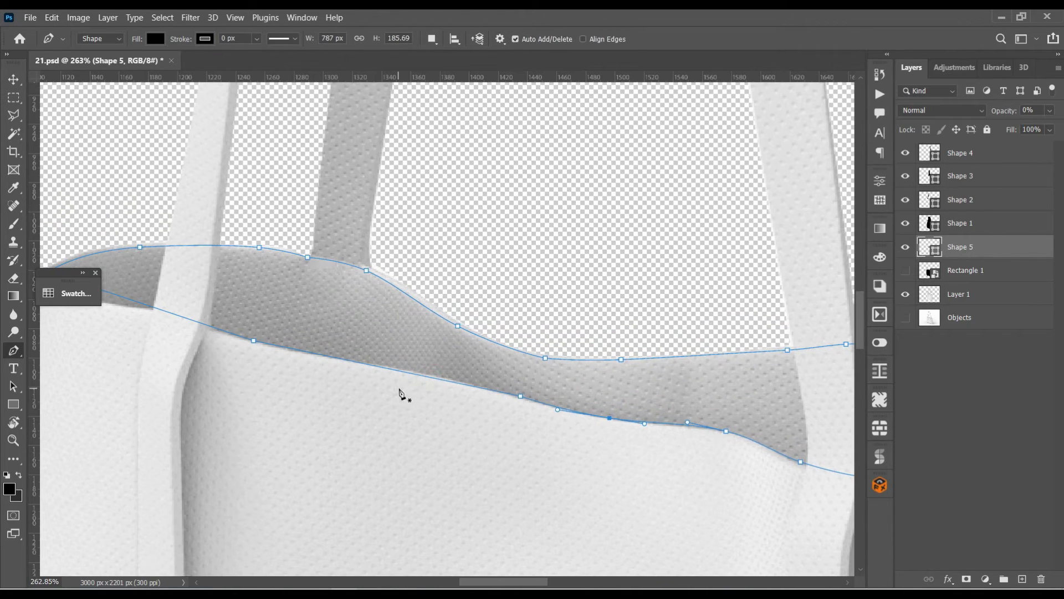
left_click(439, 379)
key("Up")
key("Up")
key("Up")
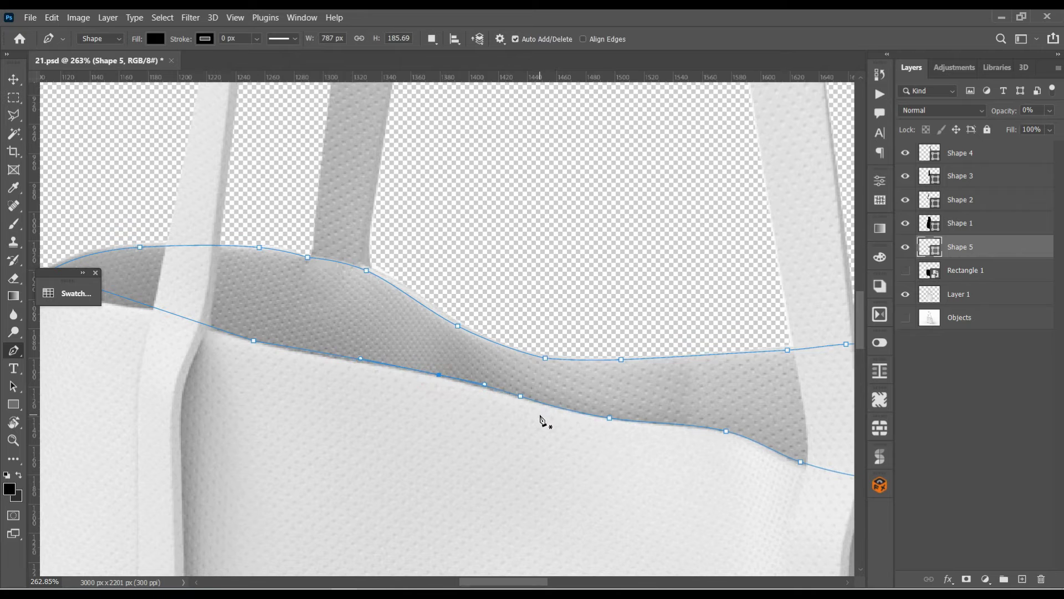
key("Down")
left_click_drag(352, 325, 556, 358)
left_click(453, 372)
left_click(356, 333)
left_click_drag(343, 332, 335, 339)
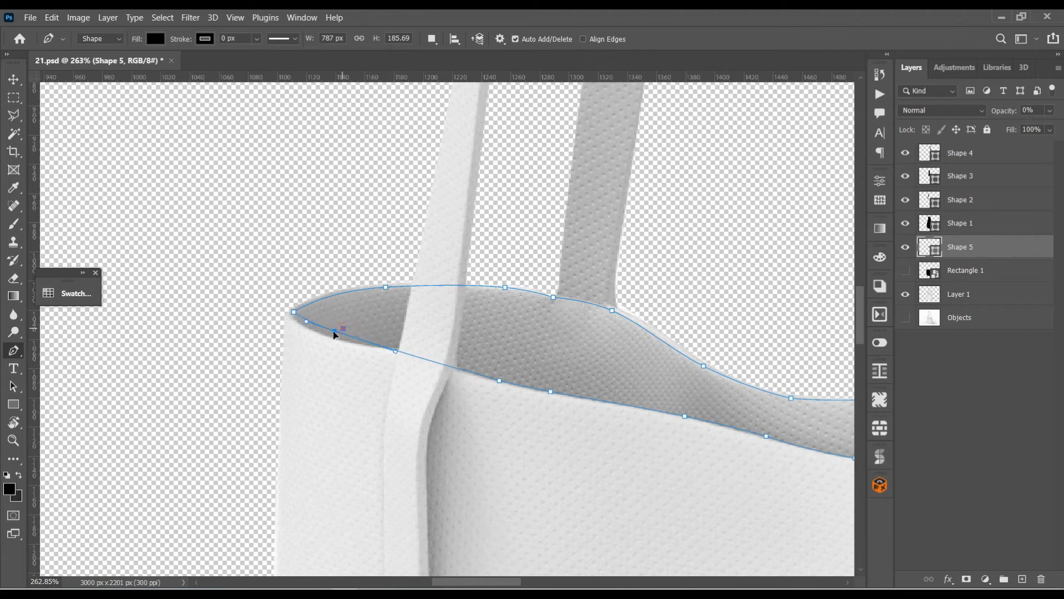
left_click_drag(416, 362, 425, 356)
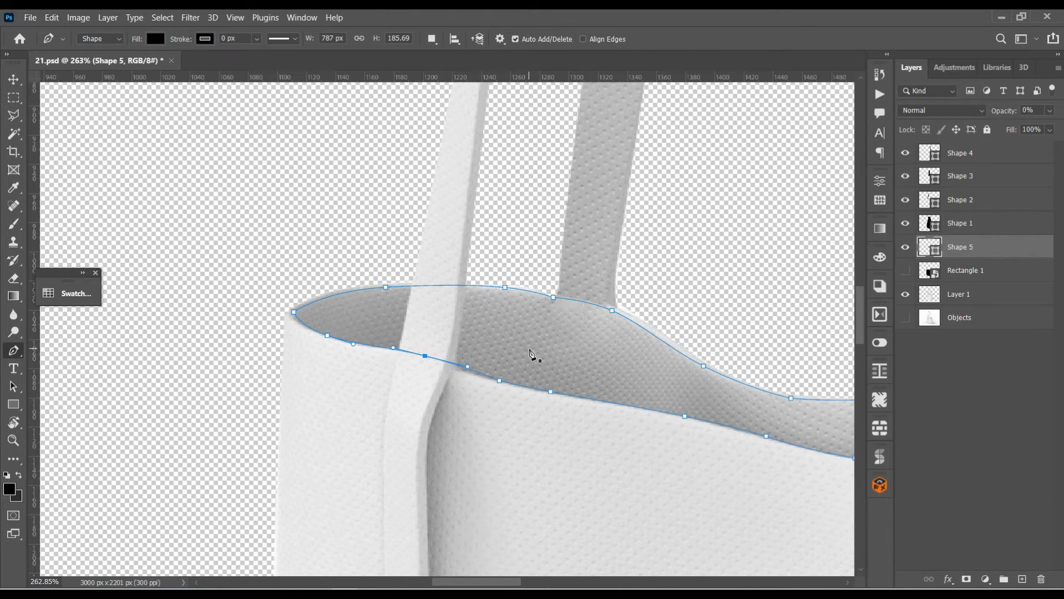
Select layers Shape 1–5 and put them into a new group.
scroll(541, 363, "down", 3)
scroll(546, 374, "down", 3)
scroll(541, 373, "down", 3)
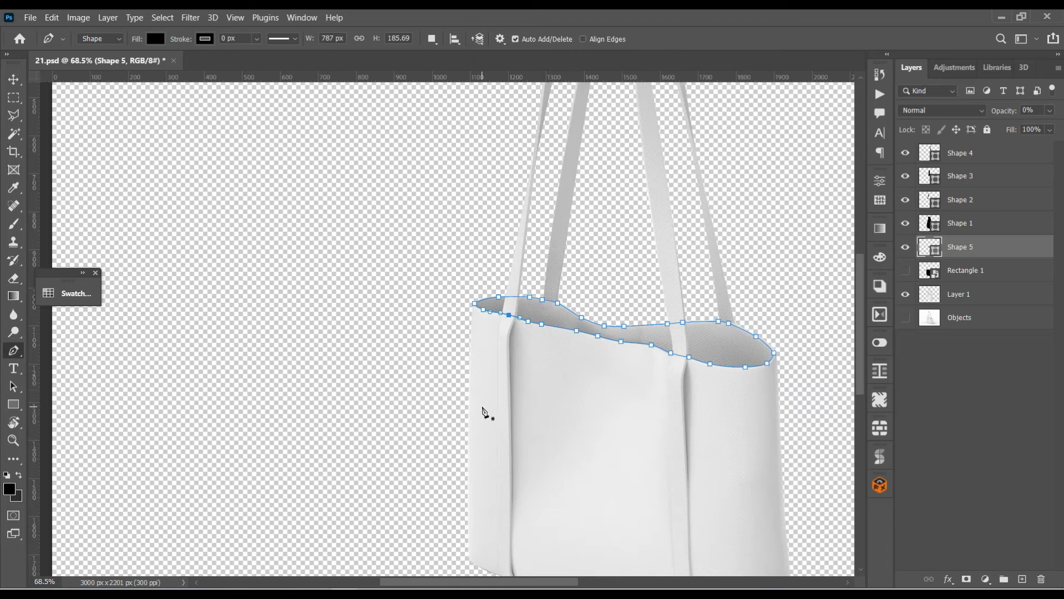
scroll(647, 388, "up", 1)
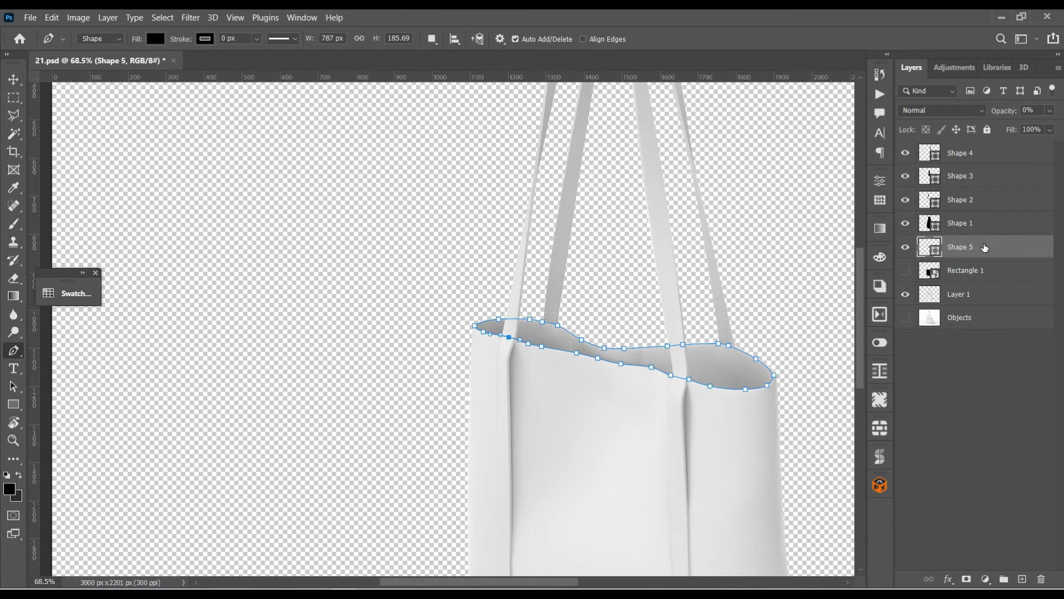
left_click(997, 160, "shift")
left_click_drag(1011, 251, 1003, 579)
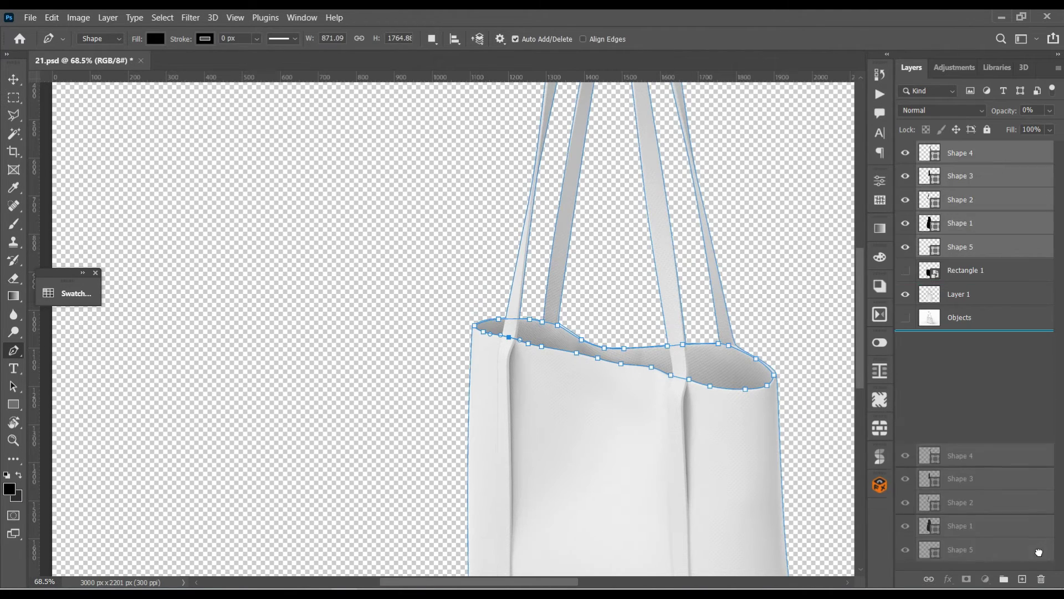
Rename the group 'Object ID', hide it, and leave Rectangle 1 hidden after checking it.
double_click(962, 158)
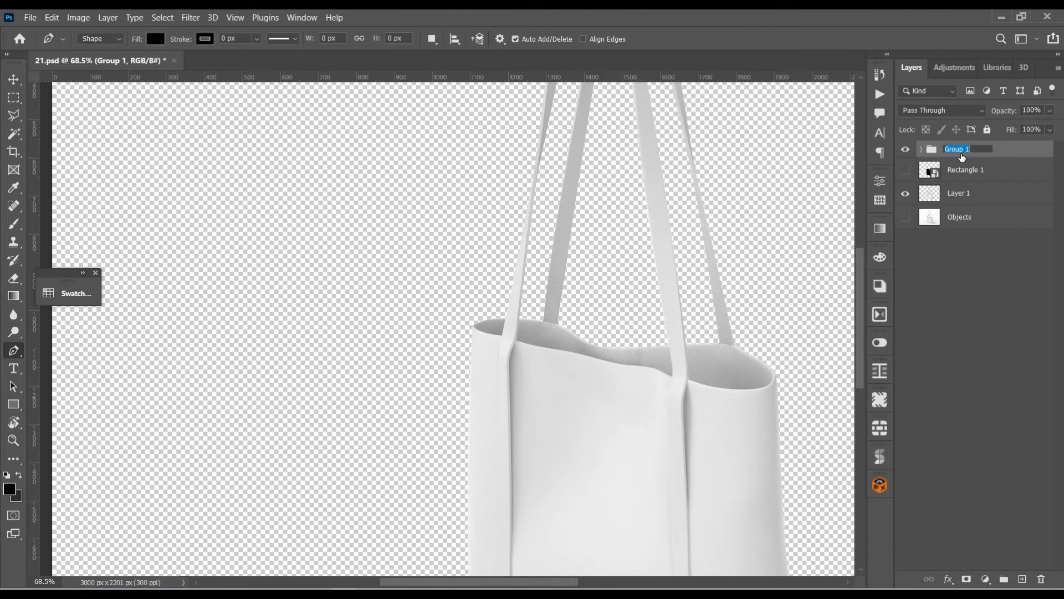
type("Object ID")
key("Return")
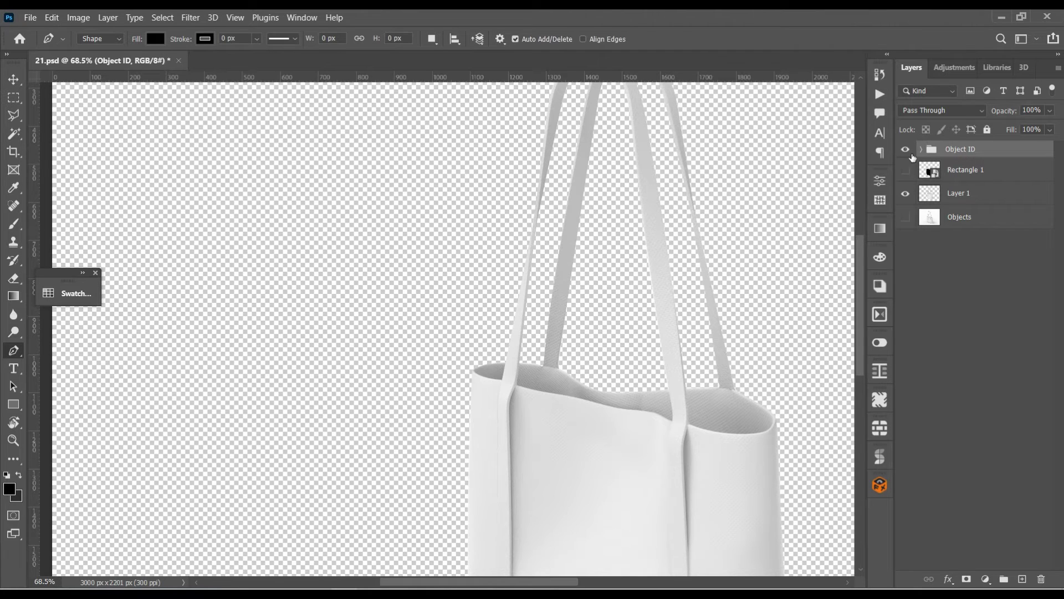
left_click(905, 149)
left_click(905, 171)
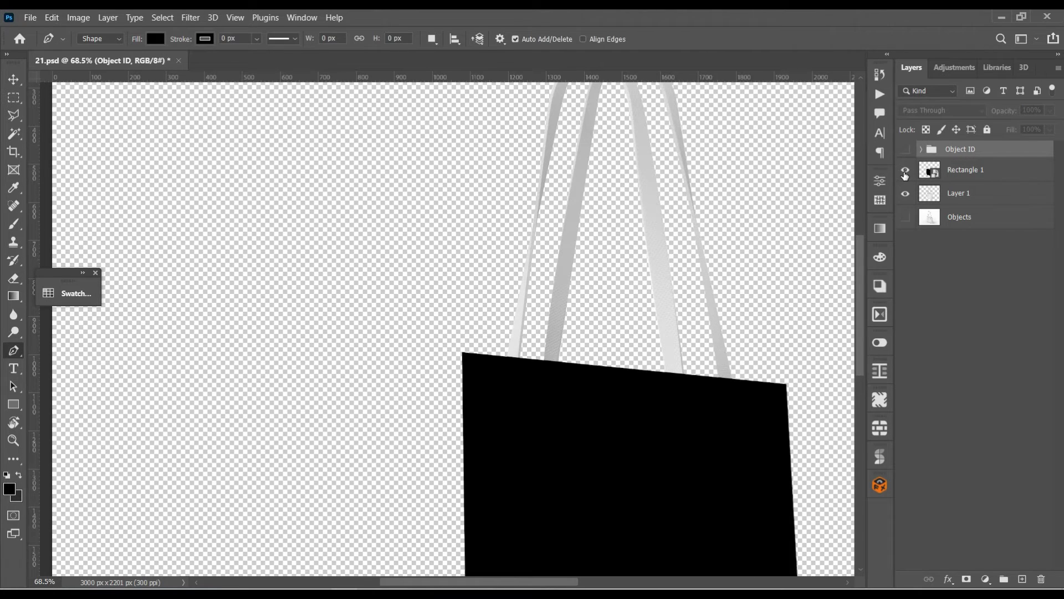
left_click(905, 170)
Bring the bag's handles into view and select Layer 1.
scroll(621, 316, "up", 4)
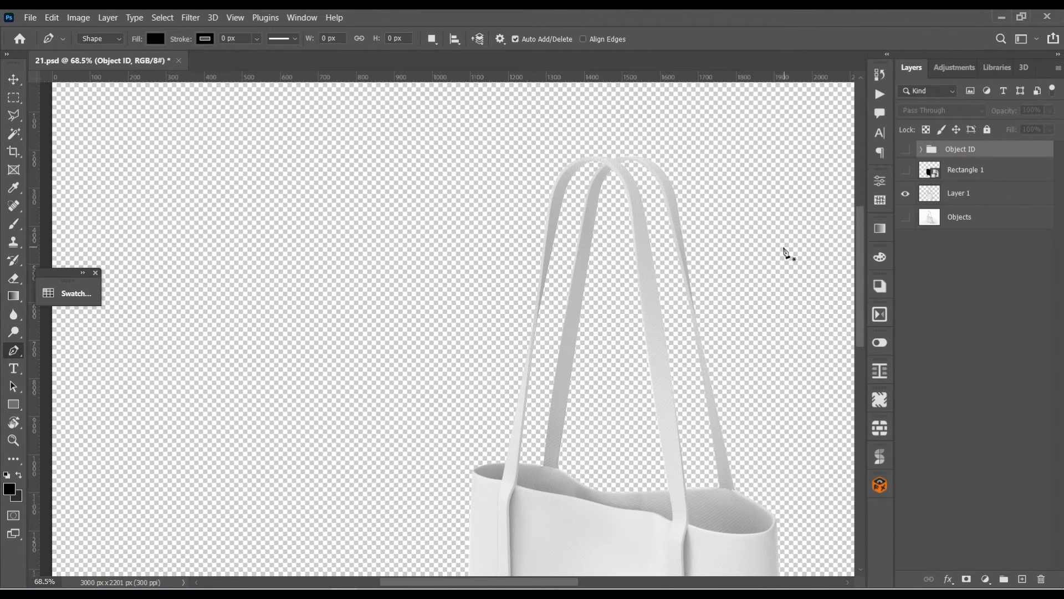
scroll(601, 442, "down", 1)
scroll(600, 437, "down", 2)
scroll(599, 435, "down", 1)
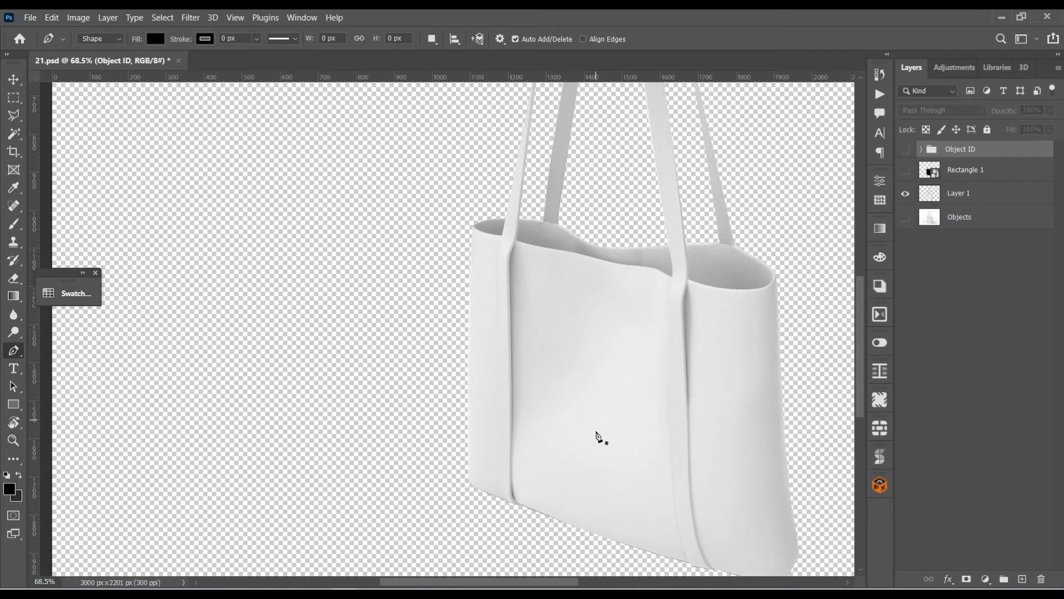
scroll(599, 435, "down", 1)
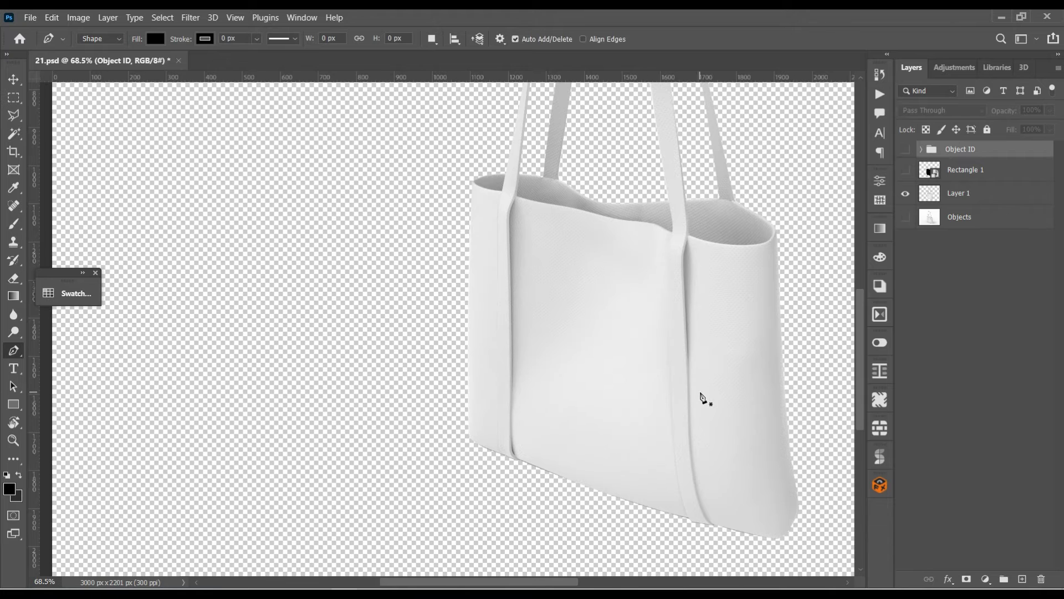
scroll(554, 311, "up", 1)
scroll(514, 284, "up", 1)
scroll(563, 210, "up", 1)
scroll(561, 329, "up", 1)
mouse_move(561, 329)
left_mouse_down()
mouse_move(503, 593)
mouse_move(573, 316)
mouse_move(369, 584)
mouse_move(468, 304)
left_mouse_up()
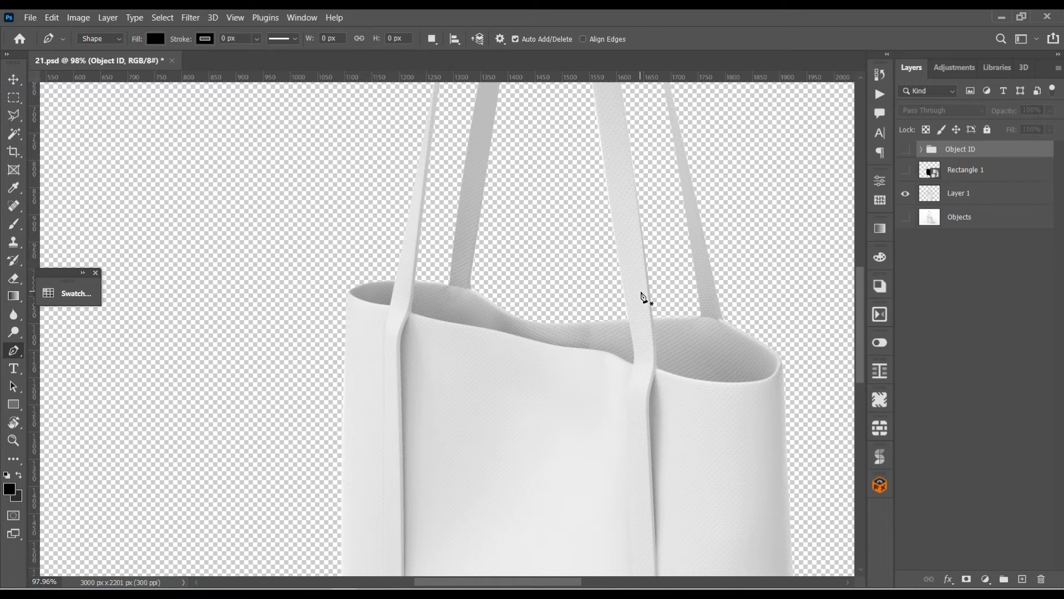
left_click(935, 198)
Add a Solid Color fill layer in red (hex e60f0f) above Layer 1.
left_click(986, 579)
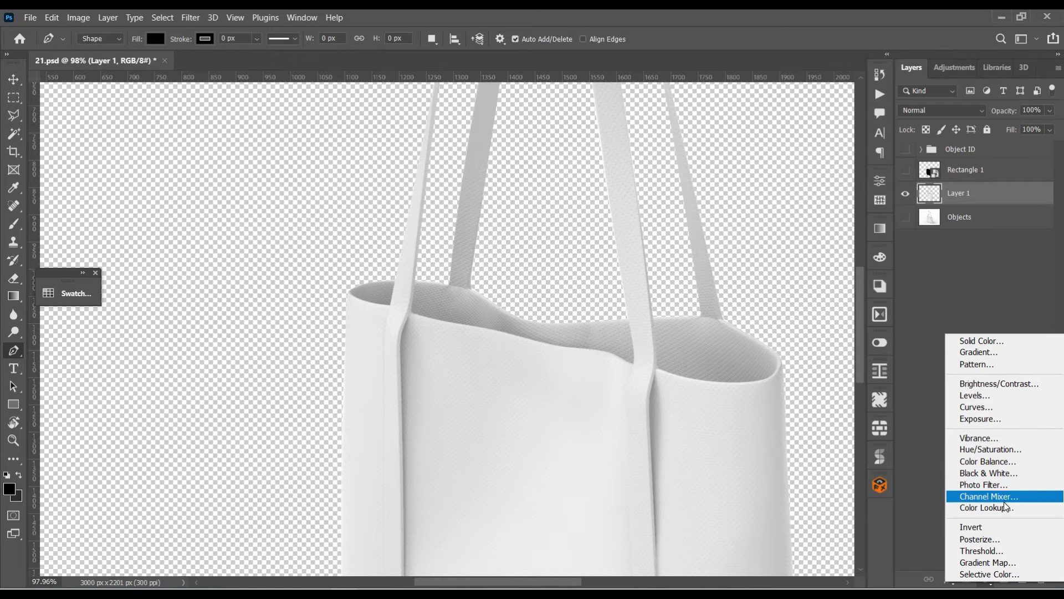
left_click(1001, 344)
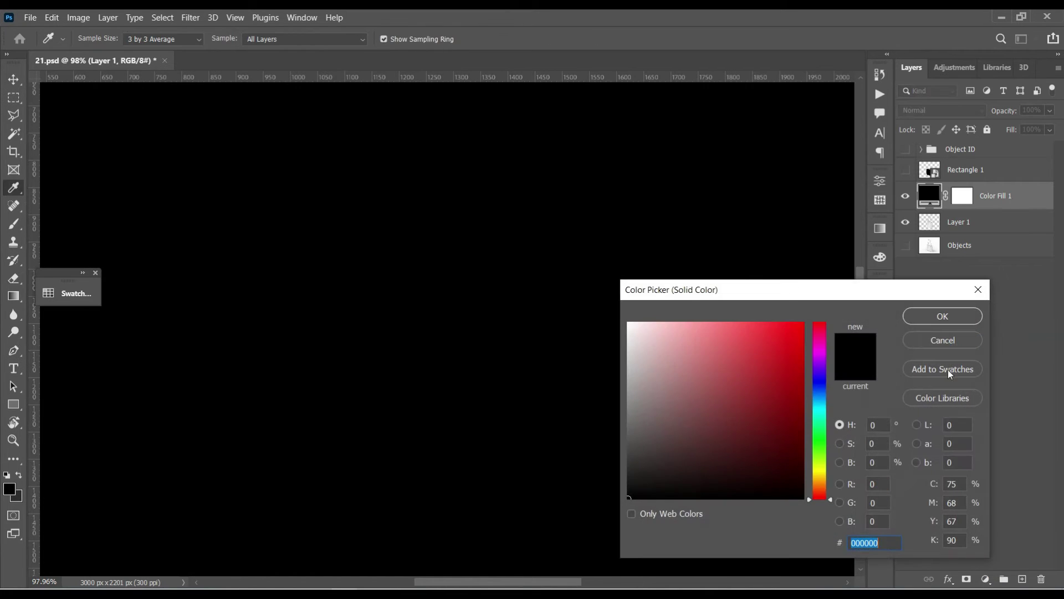
key("alt")
type("e60f0f")
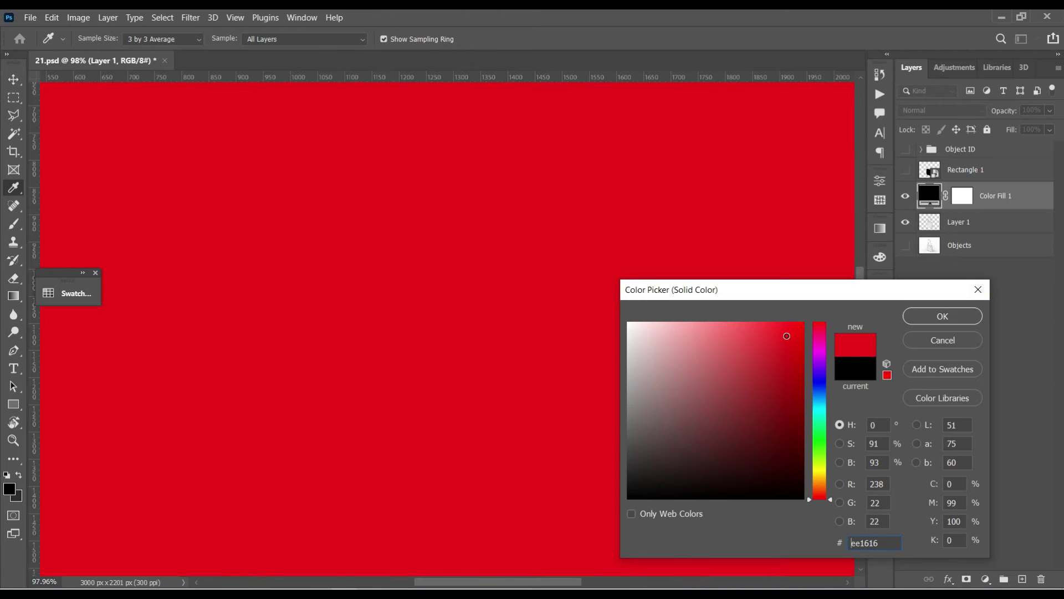
left_click(956, 315)
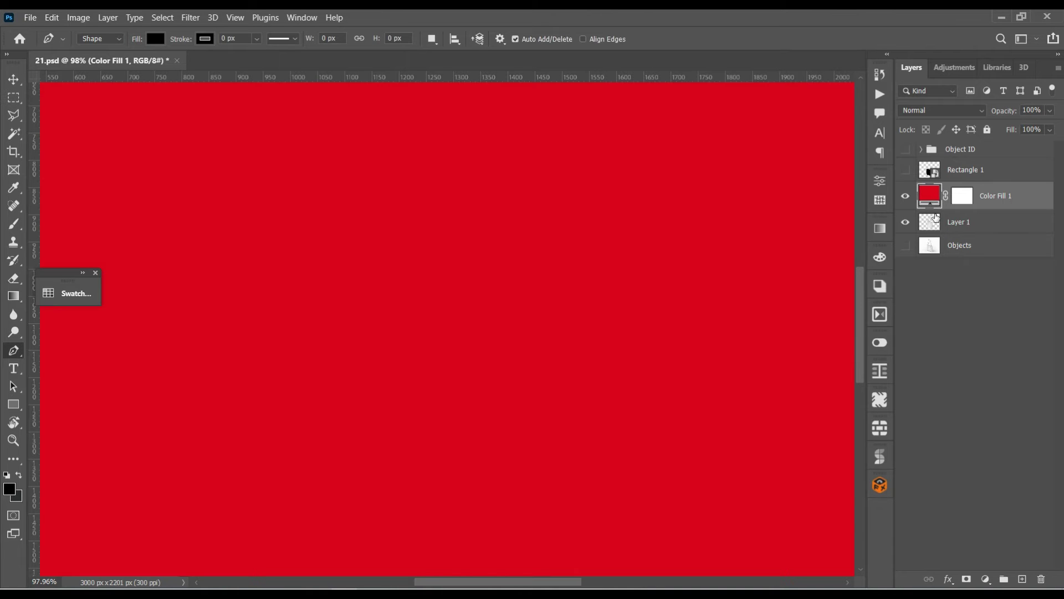
Clip Color Fill 1 to Layer 1, hide it, then show and select the black Rectangle 1 layer.
left_click(936, 206, "alt")
scroll(526, 376, "down", 3)
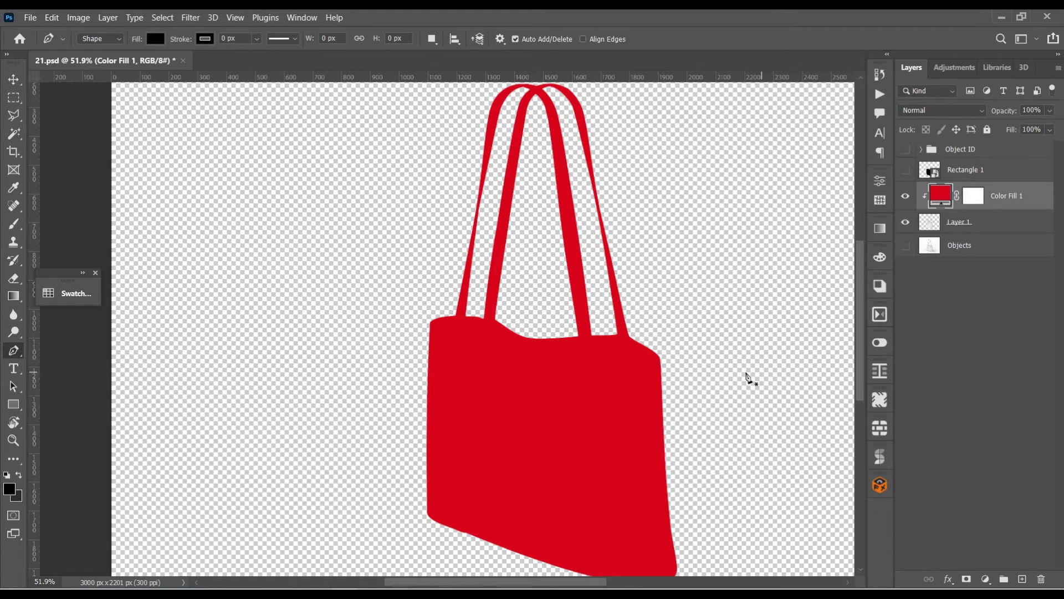
left_click(906, 171)
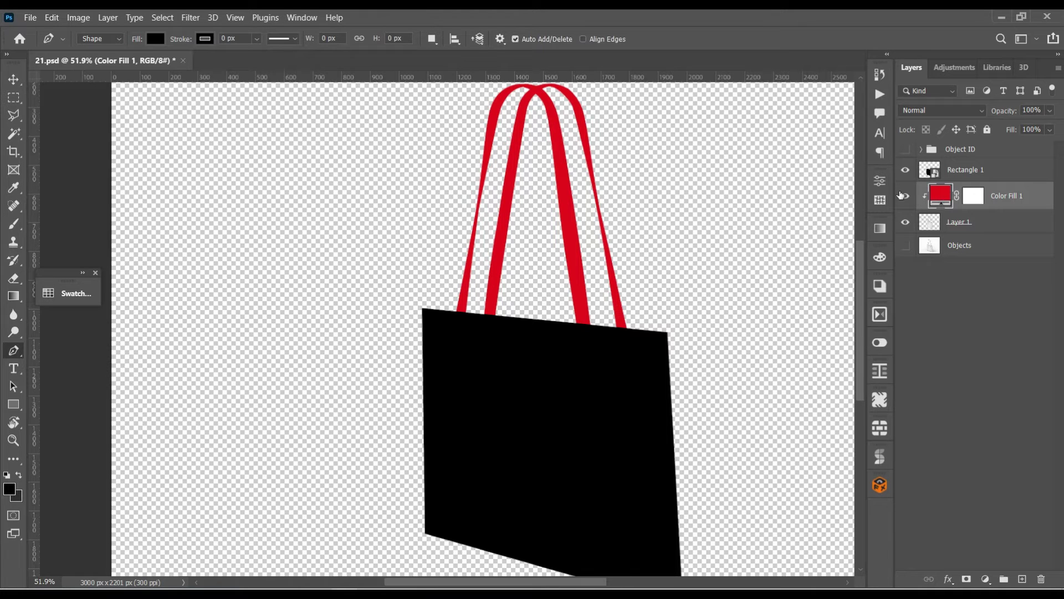
left_click(905, 196)
left_click(905, 170)
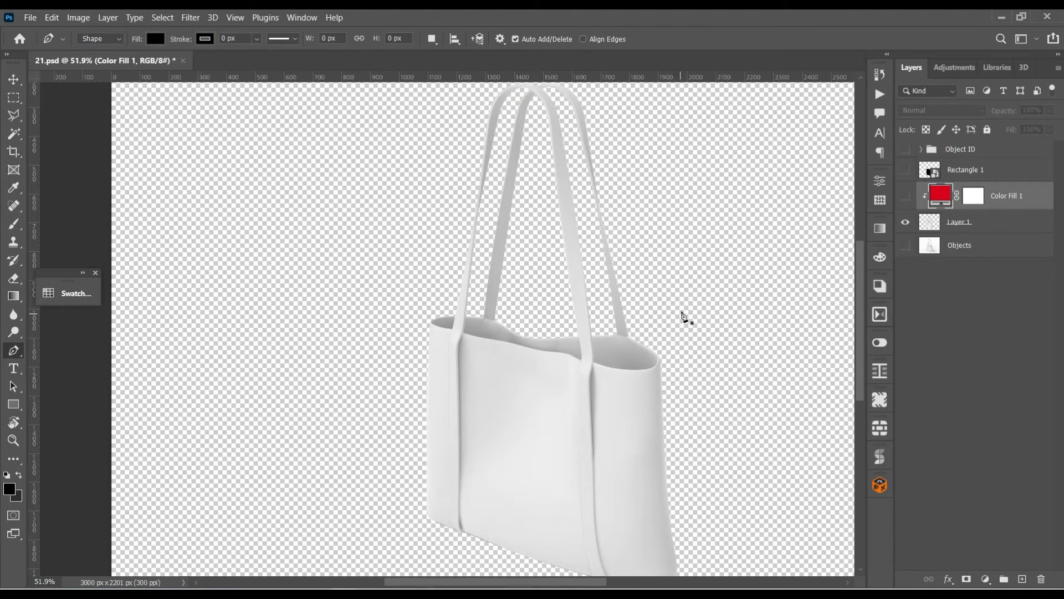
left_click(905, 170)
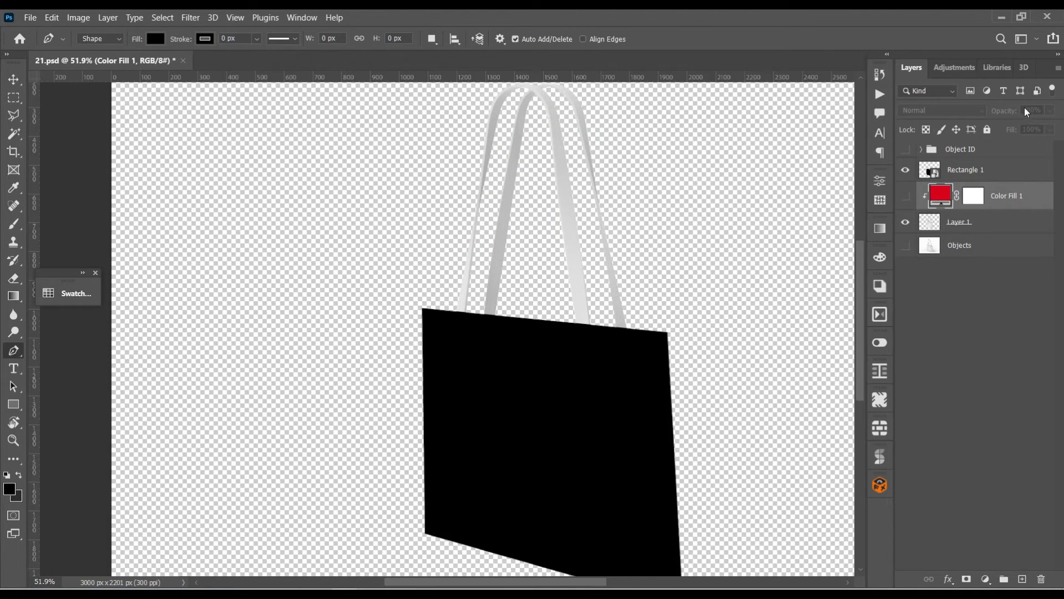
left_click(945, 175)
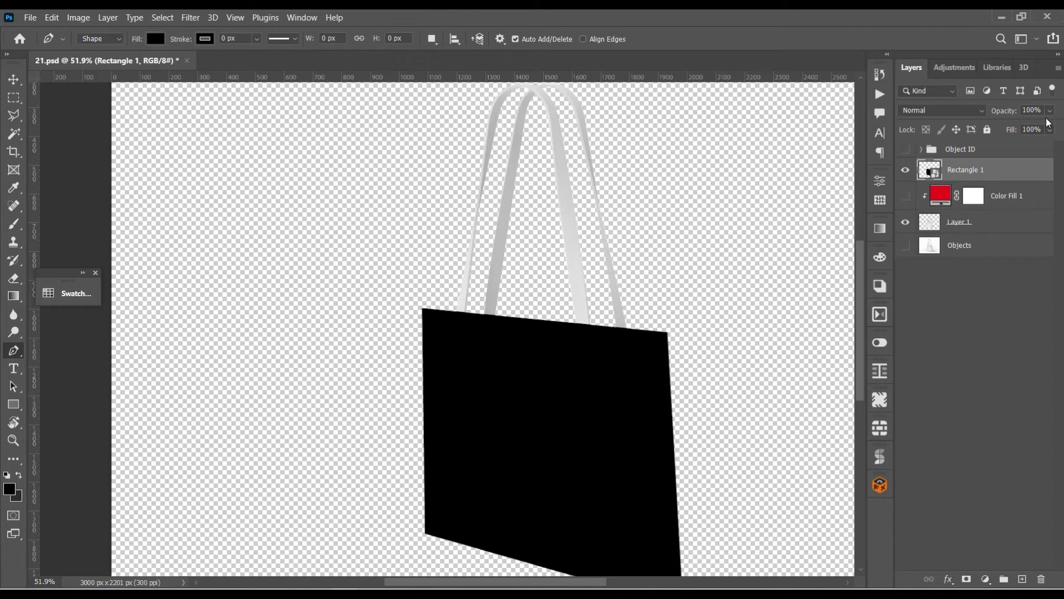
Lower Rectangle 1's opacity to 32%.
left_click_drag(1022, 128, 1009, 127)
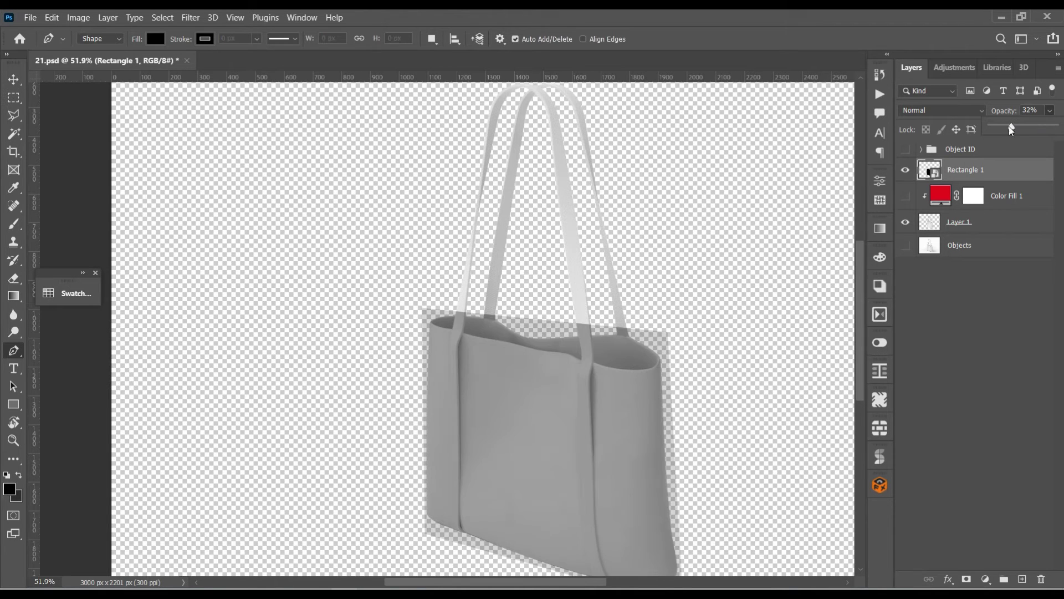
scroll(510, 310, "up", 2)
scroll(511, 327, "up", 2)
scroll(485, 375, "up", 2)
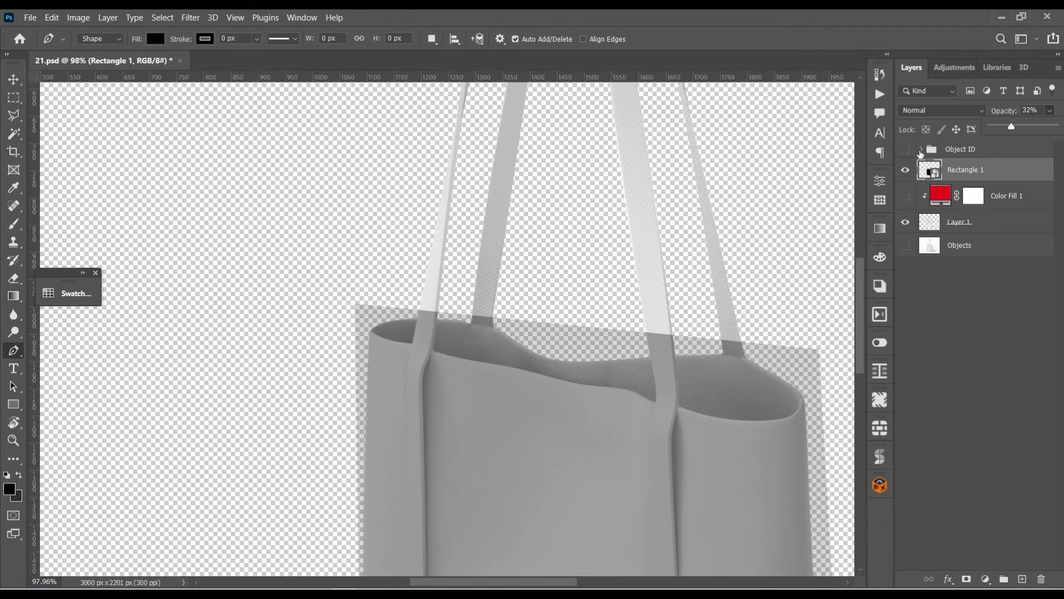
Mask Rectangle 1 to the bag-opening outline from the Object ID group.
left_click(921, 150)
left_click(906, 265)
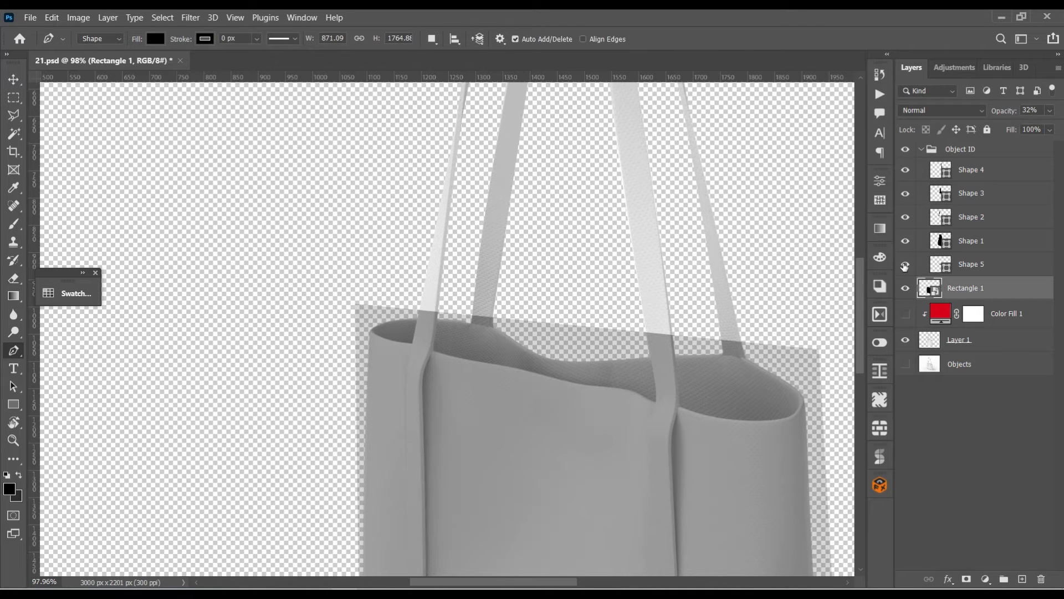
left_click(940, 264, "ctrl")
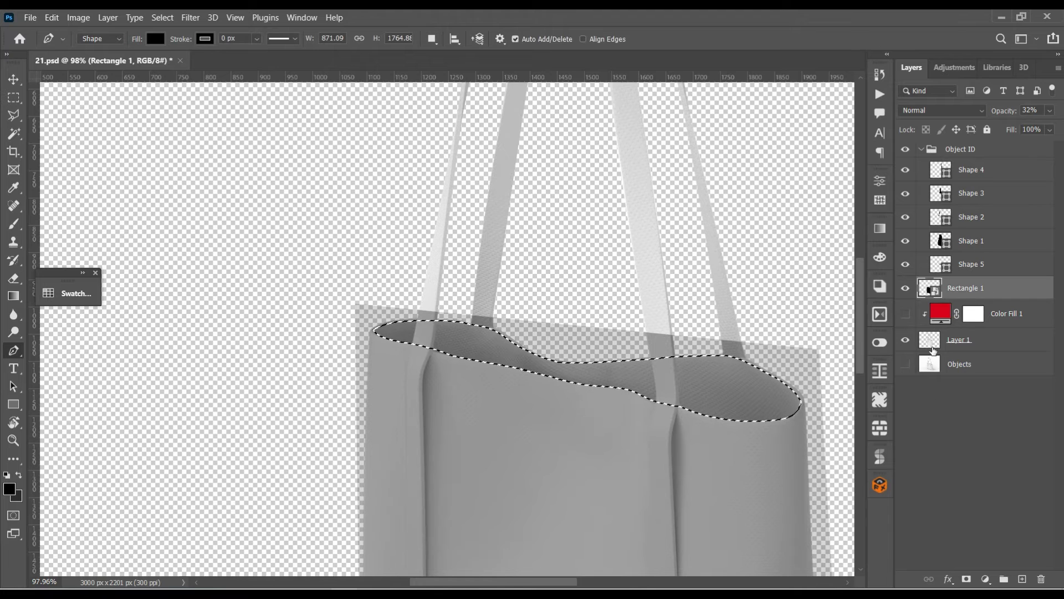
left_click(966, 578)
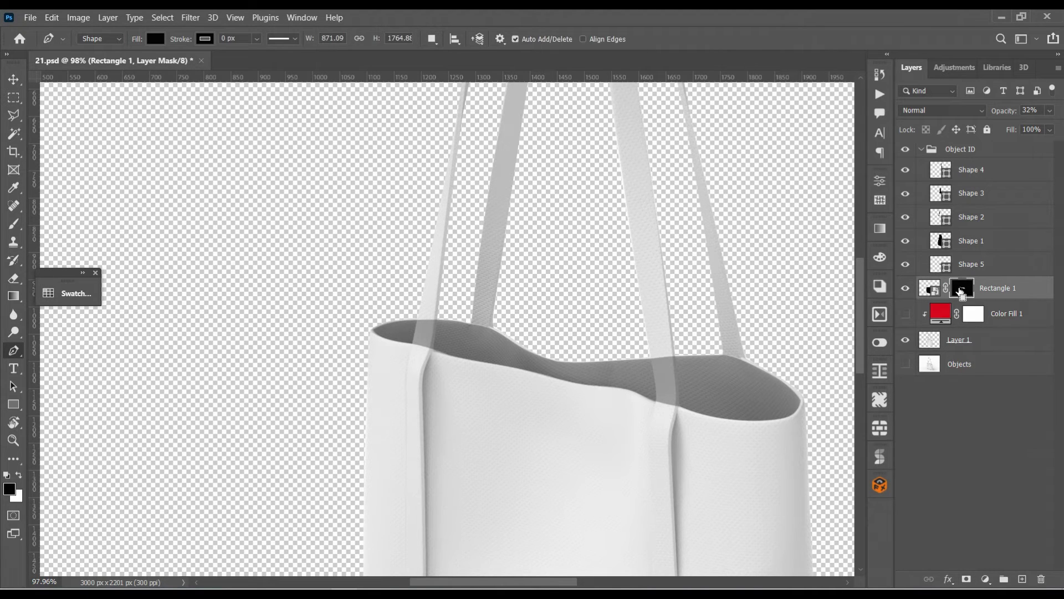
Invert Rectangle 1's layer mask, then delete it.
key("ctrl+i")
scroll(772, 428, "down", 1)
scroll(772, 427, "down", 1)
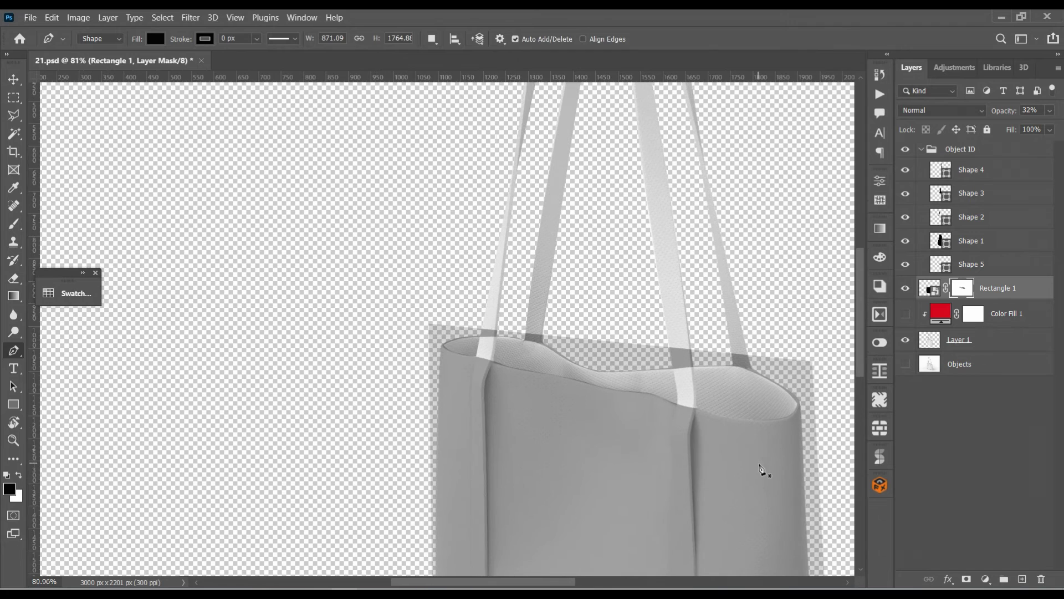
left_click_drag(765, 468, 660, 381)
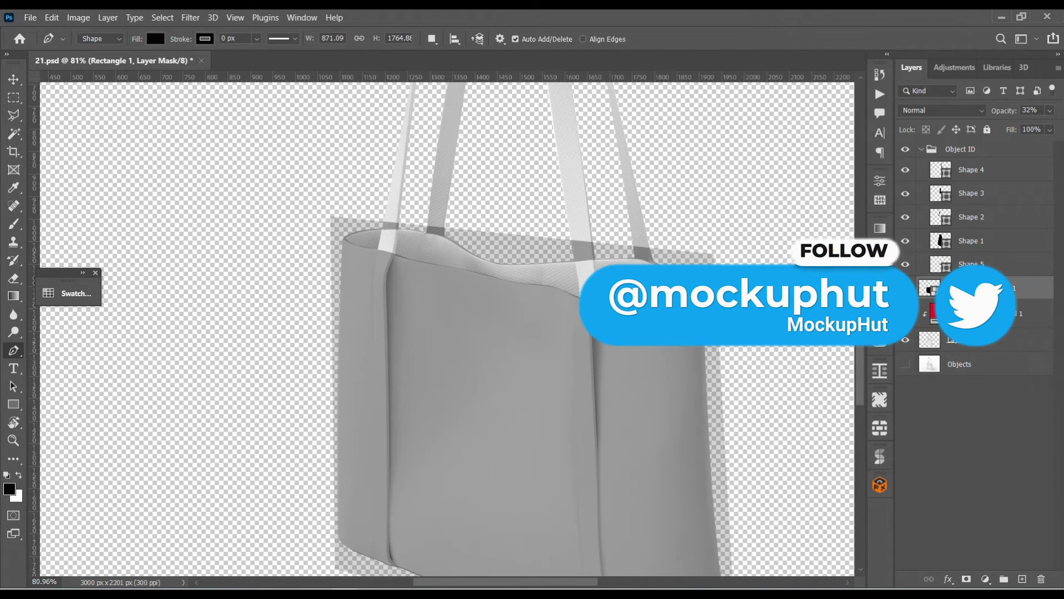
left_click_drag(951, 287, 1044, 578)
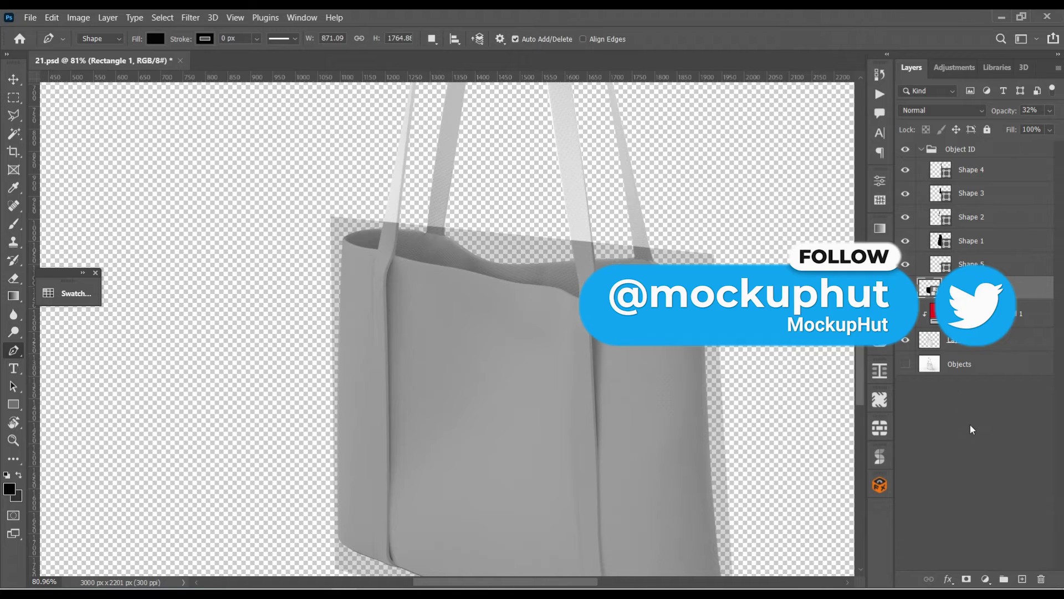
Mask Rectangle 1 to the whole bag outline from Layer 1, then reselect the bag opening.
left_click(937, 347, "ctrl")
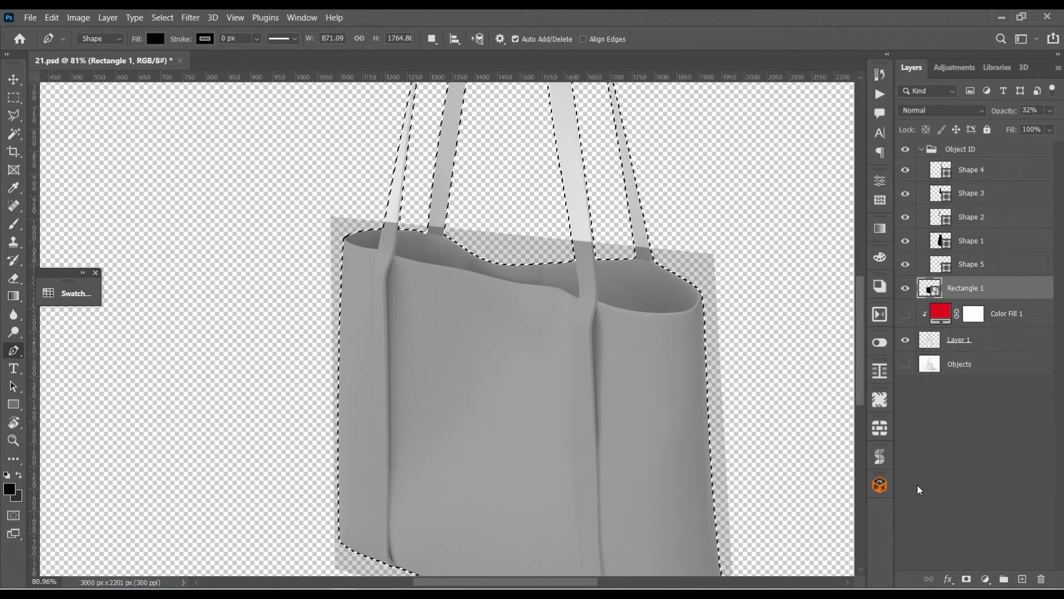
left_click(966, 578)
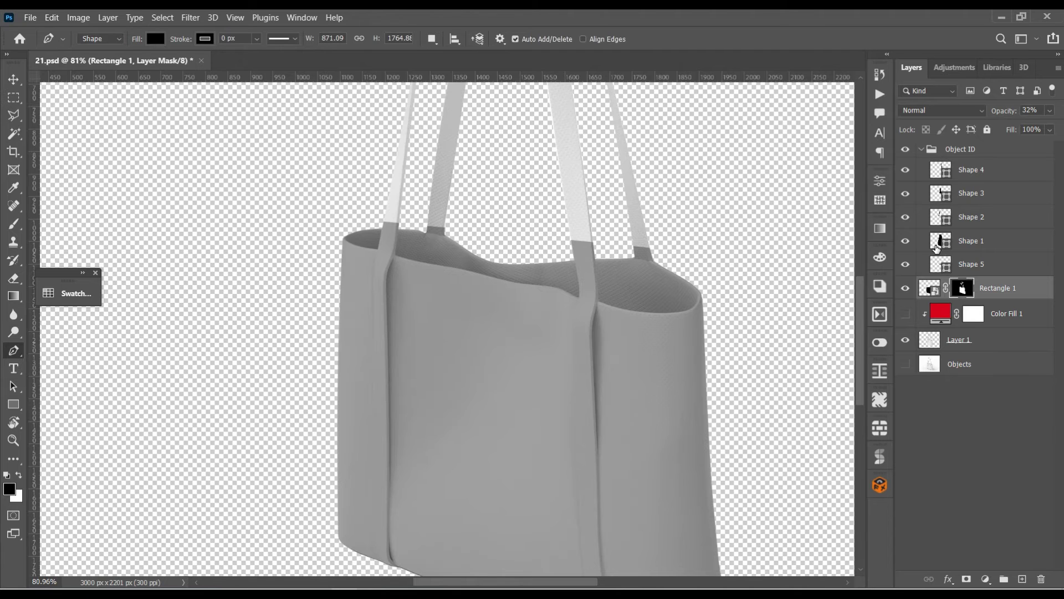
left_click(964, 288, "ctrl")
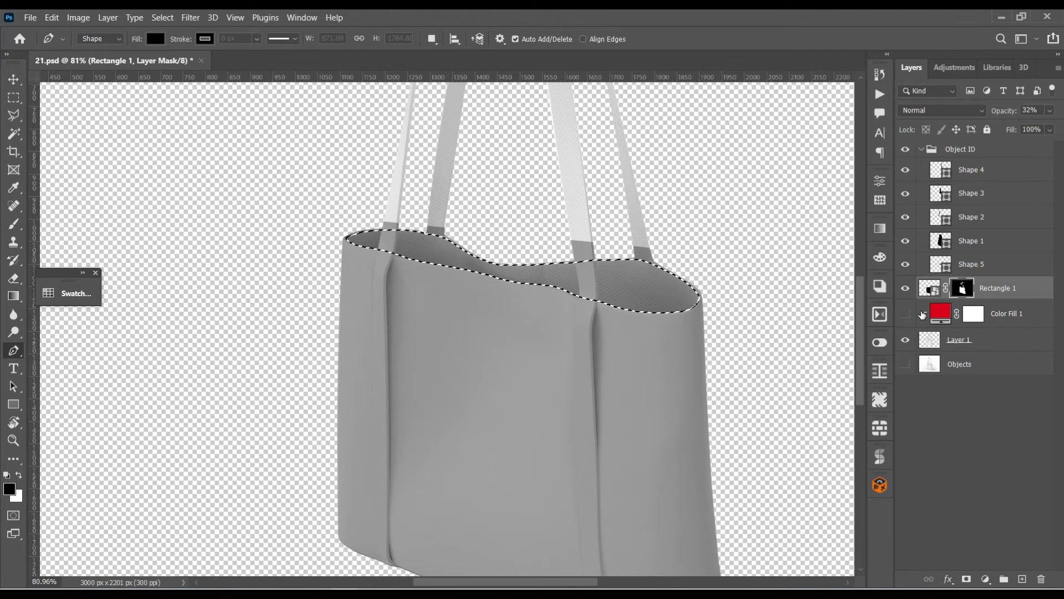
Fill the opening black in Rectangle 1's mask and view the mask alone in black and white.
key("alt+BackSpace")
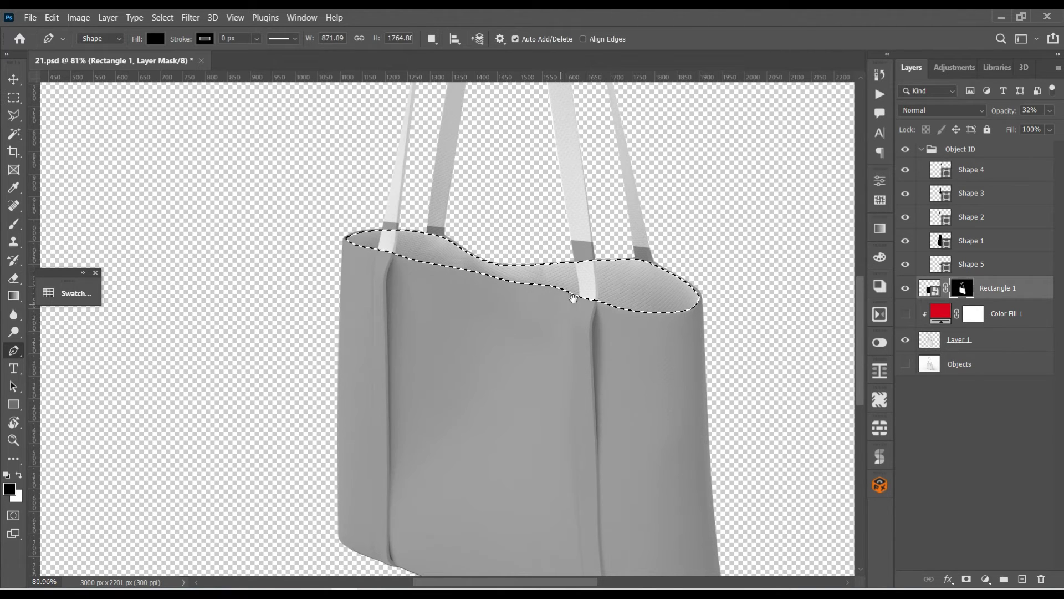
left_click_drag(573, 298, 550, 409)
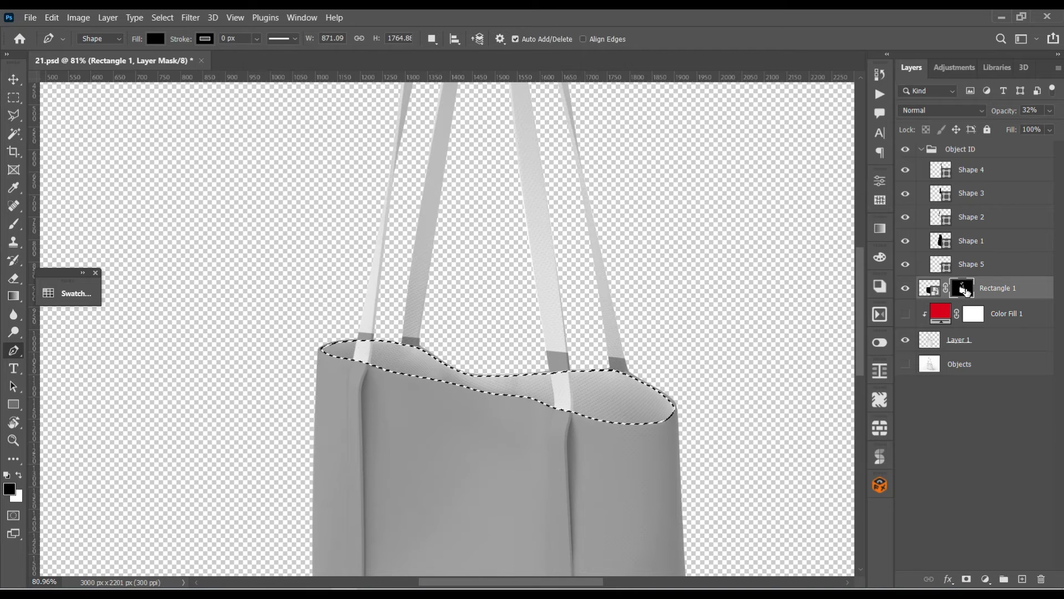
left_click(965, 295)
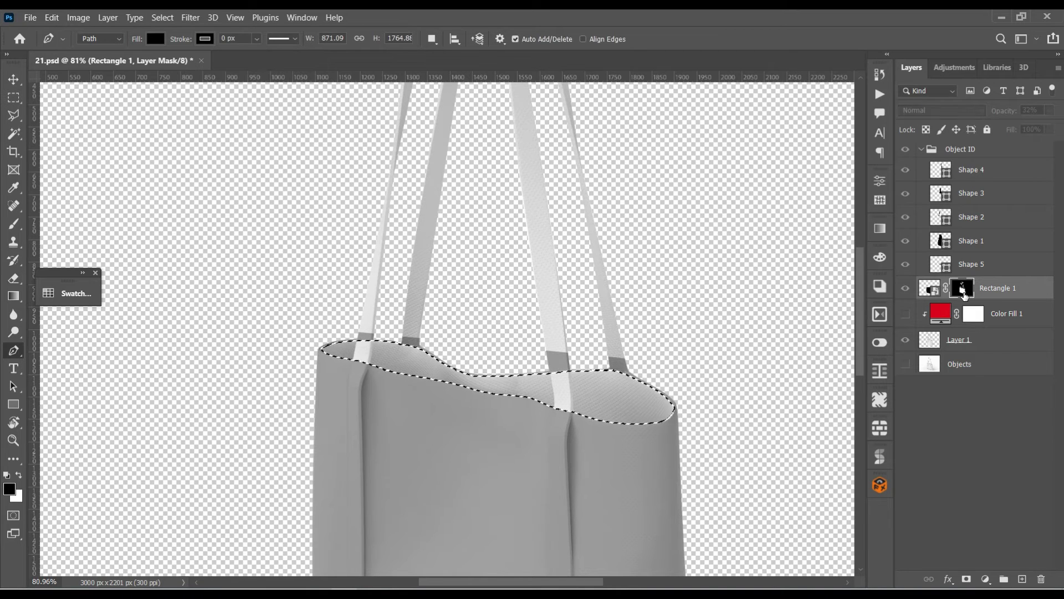
left_click_drag(447, 380, 588, 525)
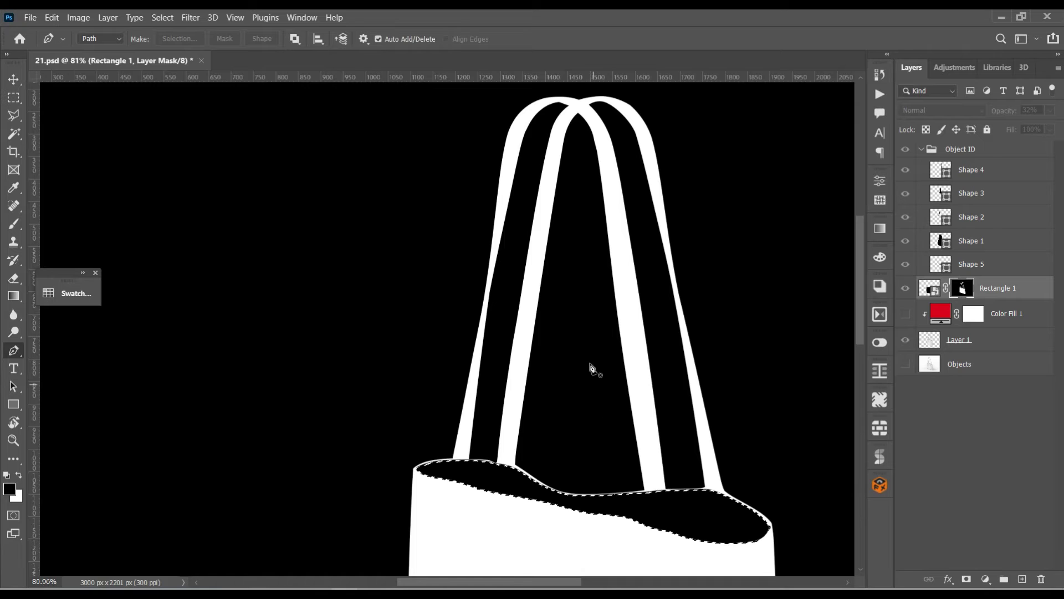
scroll(592, 381, "up", 1)
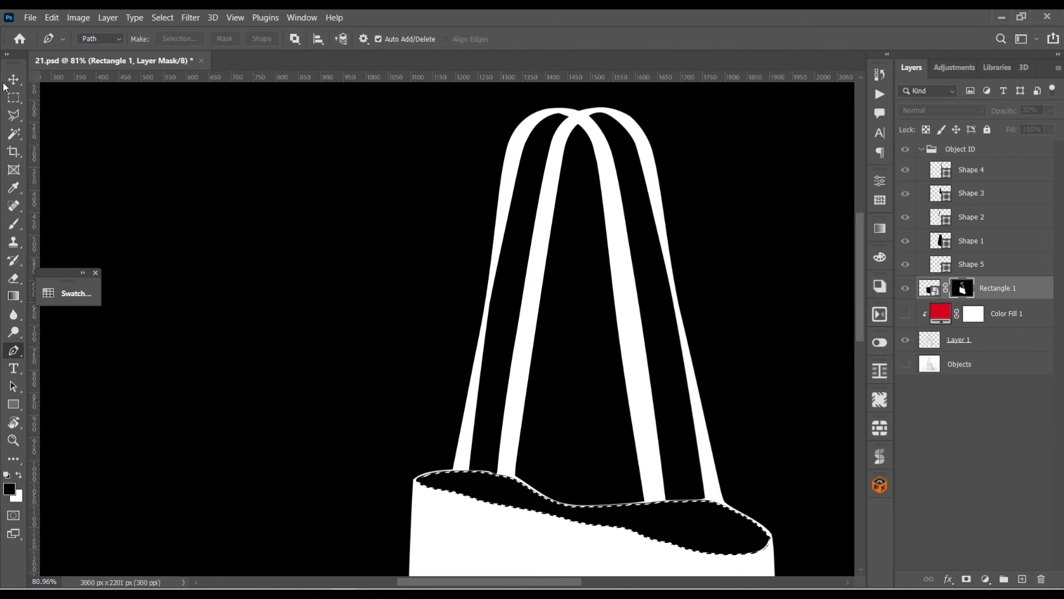
left_click(14, 224)
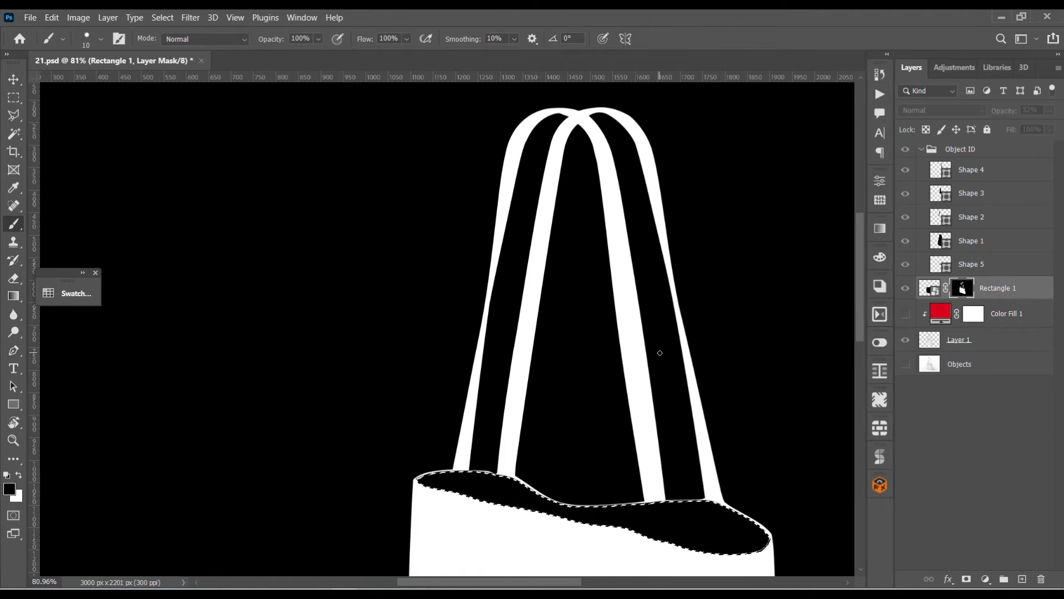
Enlarge the brush, deselect, and paint the straps black on Rectangle 1's mask.
key("bracketright")
key("bracketright")
key("bracketright")
key("bracketright")
key("bracketright")
key("bracketright")
key("bracketright")
key("bracketright")
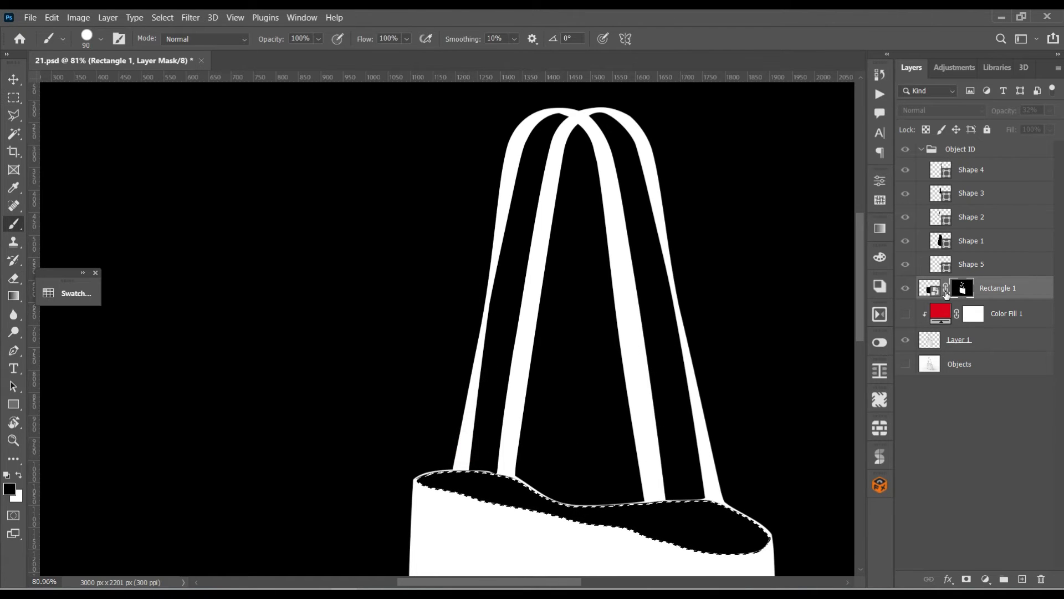
key("ctrl+d")
mouse_move(460, 434)
left_mouse_down()
mouse_move(618, 122)
mouse_move(516, 427)
mouse_move(459, 435)
left_mouse_up()
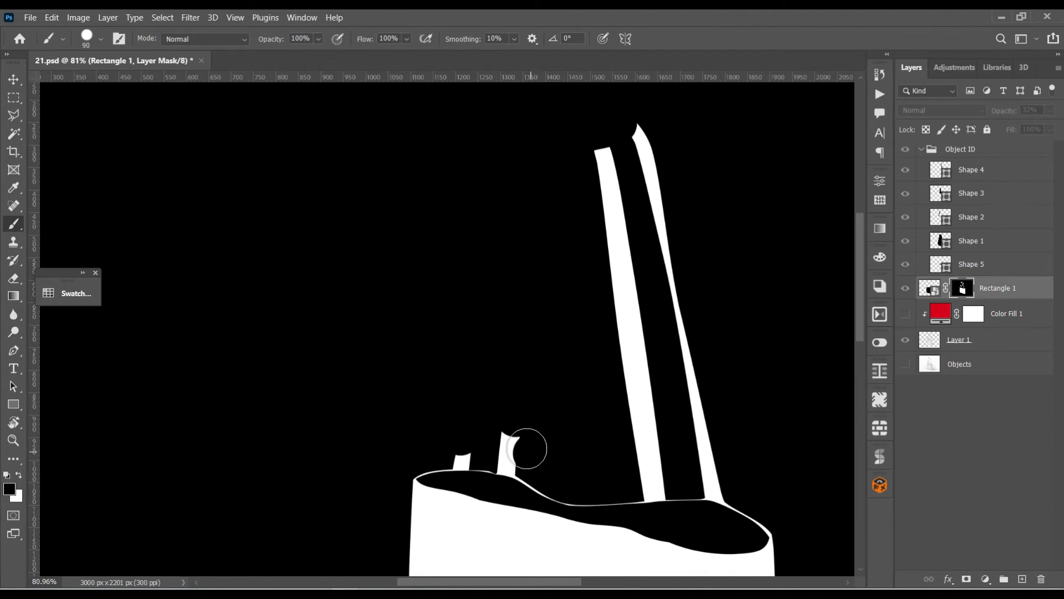
mouse_move(601, 149)
left_mouse_down()
mouse_move(620, 209)
mouse_move(641, 458)
mouse_move(660, 483)
left_mouse_up()
mouse_move(639, 119)
left_mouse_down()
mouse_move(713, 458)
mouse_move(724, 470)
mouse_move(754, 447)
left_mouse_up()
scroll(753, 448, "up", 2)
scroll(741, 444, "up", 2)
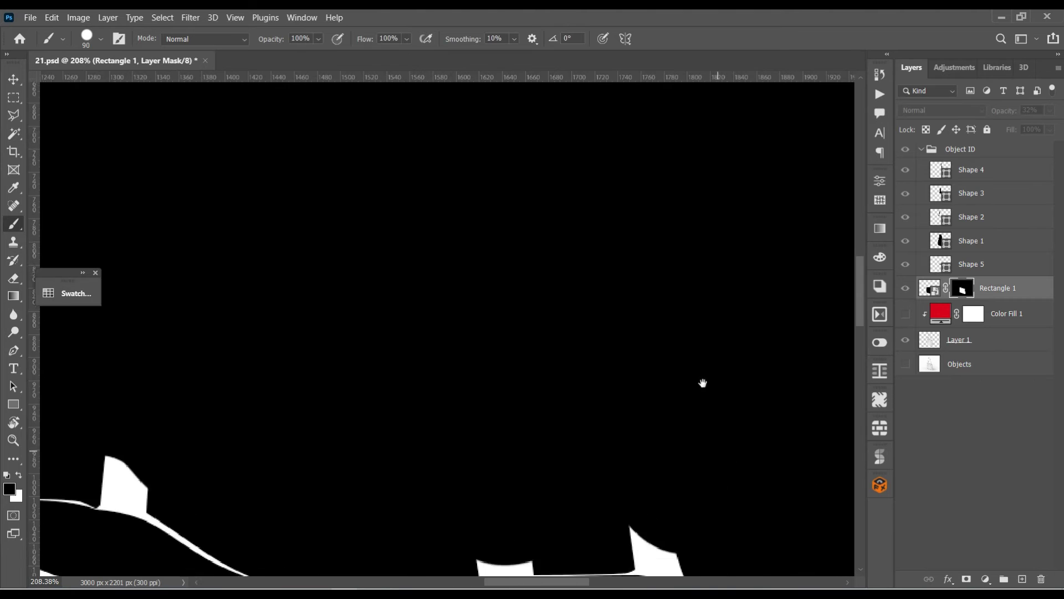
scroll(704, 381, "down", 3)
Paint out the white spike and notches above the bag rim on the mask.
mouse_move(656, 322)
left_mouse_down()
mouse_move(672, 323)
mouse_move(623, 308)
left_mouse_up()
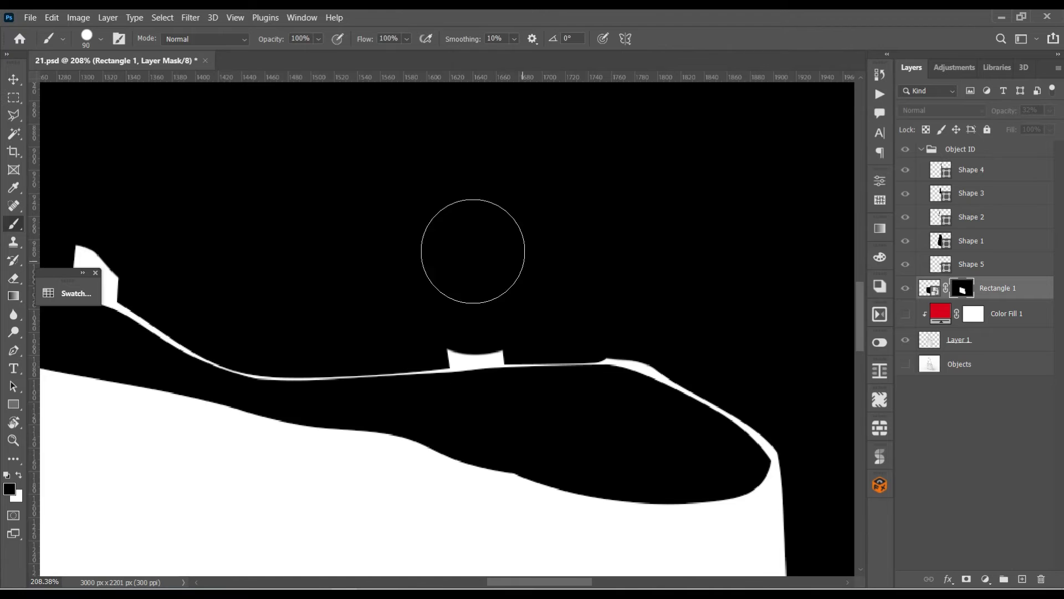
left_click_drag(471, 249, 554, 264)
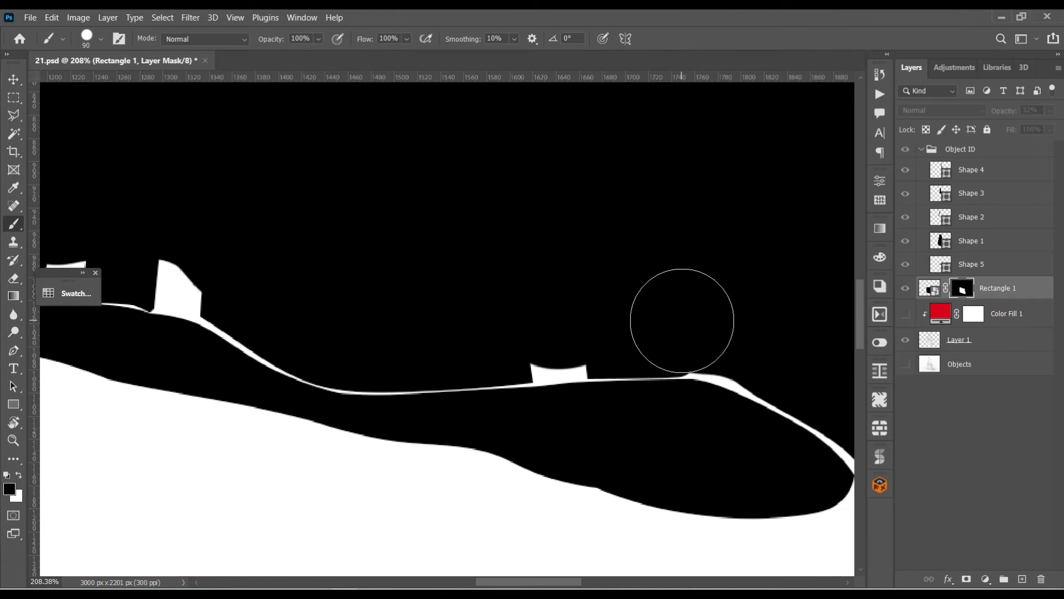
mouse_move(574, 295)
left_mouse_down()
mouse_move(627, 294)
mouse_move(588, 328)
mouse_move(619, 323)
left_mouse_up()
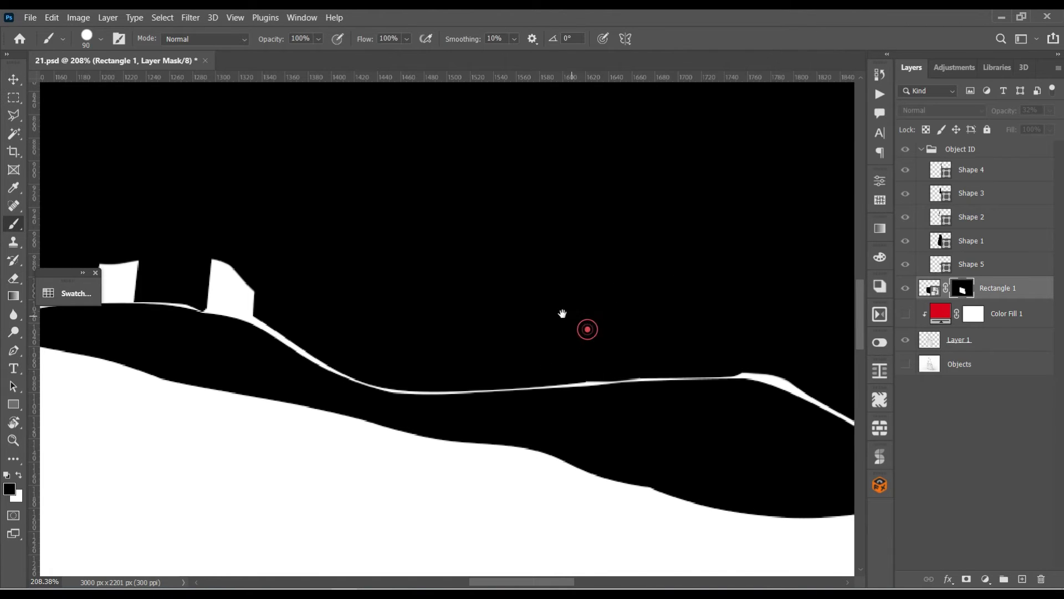
left_click_drag(563, 311, 715, 328)
left_click_drag(434, 283, 376, 264)
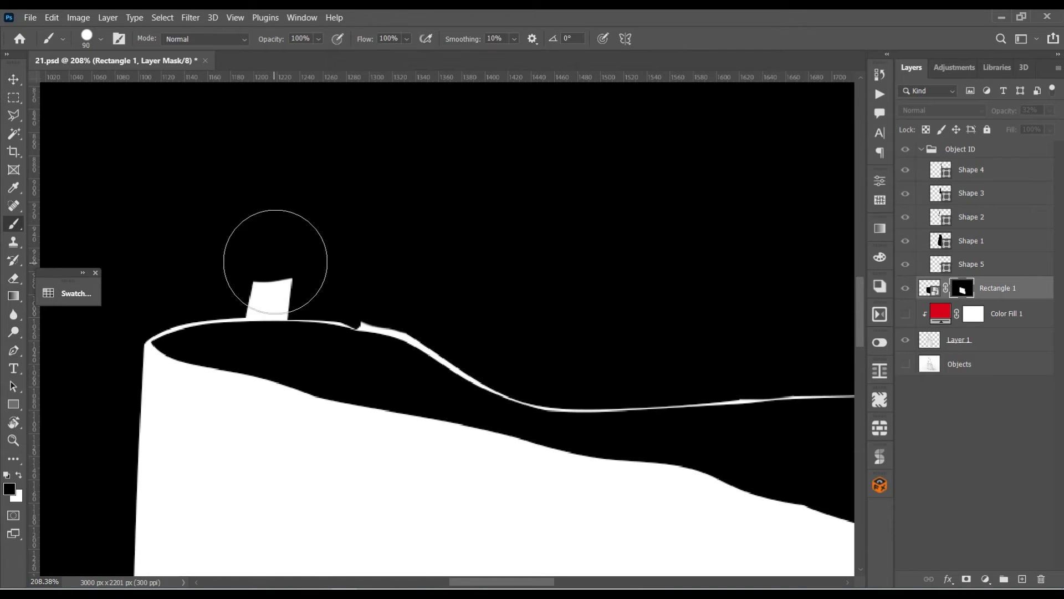
left_click_drag(285, 264, 255, 265)
left_click(254, 264)
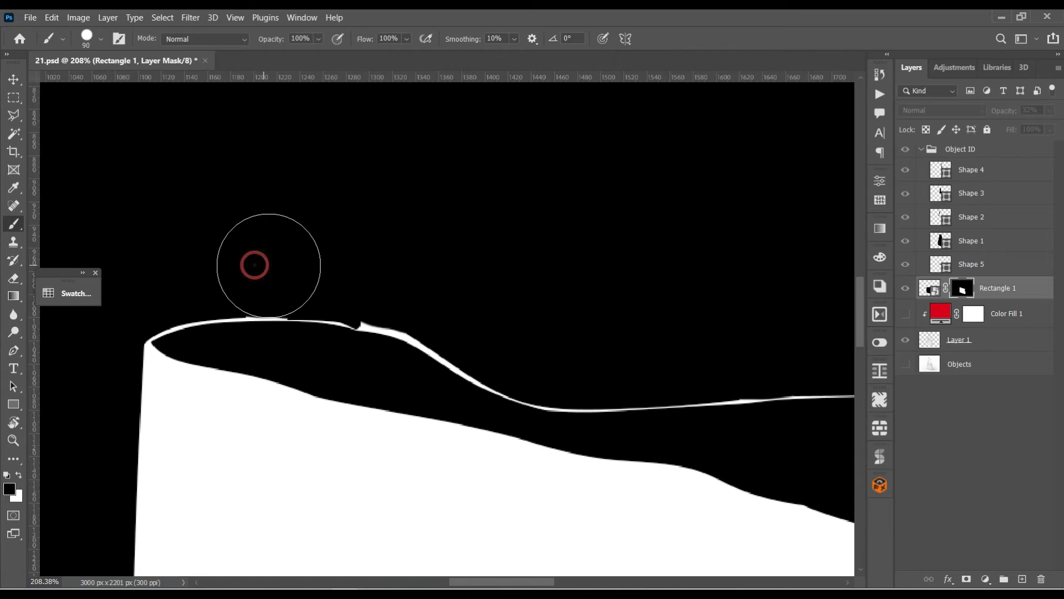
With a smaller brush, paint out the top-edge sliver and return to the full image.
key("bracketleft")
key("bracketleft")
key("bracketleft")
key("bracketleft")
key("bracketleft")
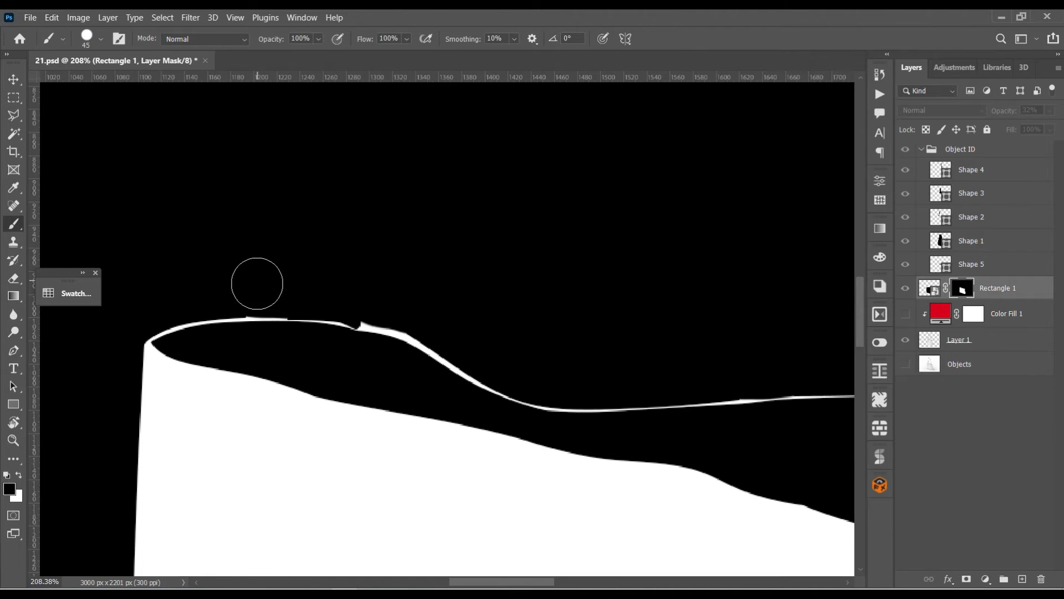
scroll(257, 290, "up", 3)
mouse_move(240, 290)
left_mouse_down()
mouse_move(482, 314)
mouse_move(440, 308)
left_mouse_up()
left_click(440, 308)
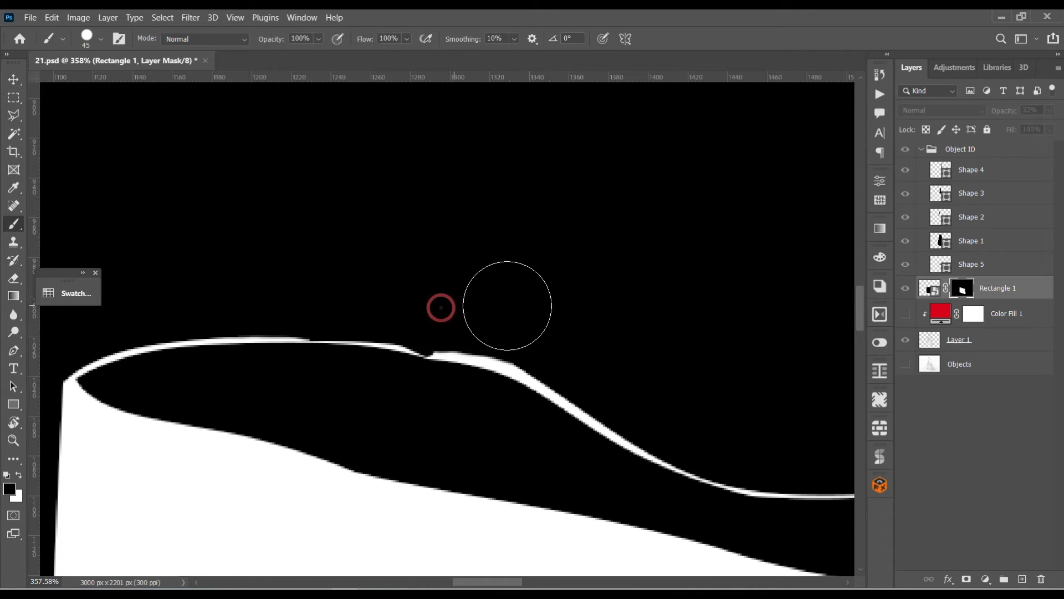
scroll(561, 207, "down", 4)
scroll(557, 257, "down", 2)
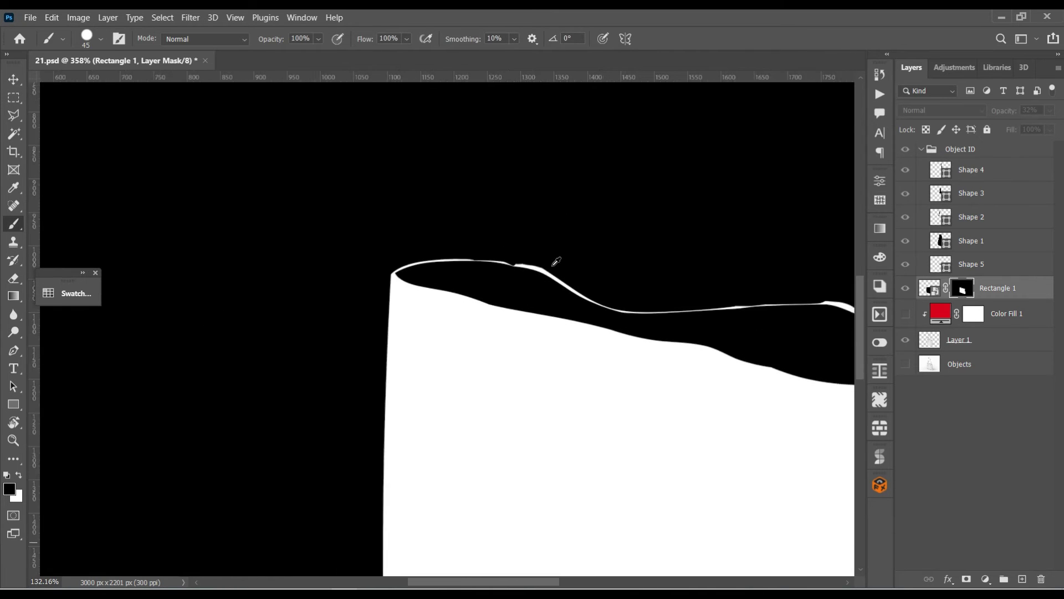
scroll(553, 261, "down", 3)
left_click(961, 288, "alt")
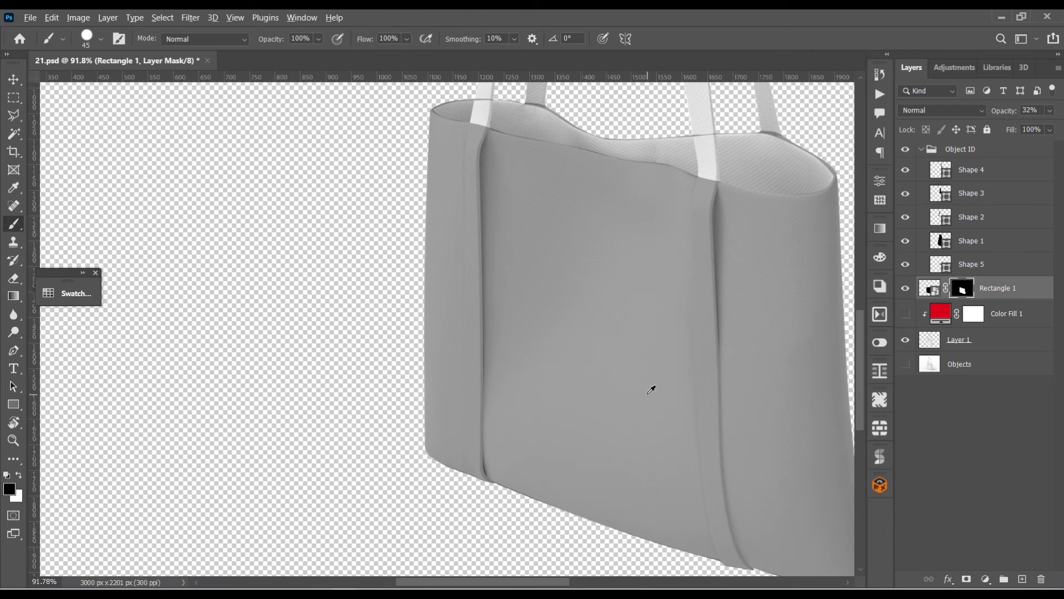
Bring the whole bag into view and select the Shape 1 layer.
scroll(654, 386, "down", 2)
left_click_drag(658, 383, 624, 431)
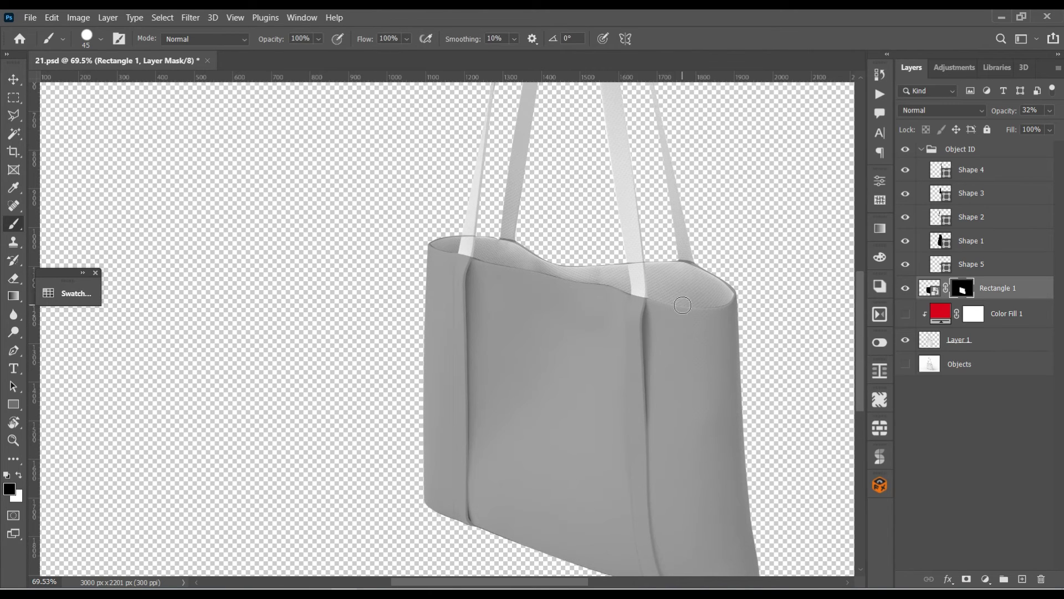
scroll(633, 327, "up", 2)
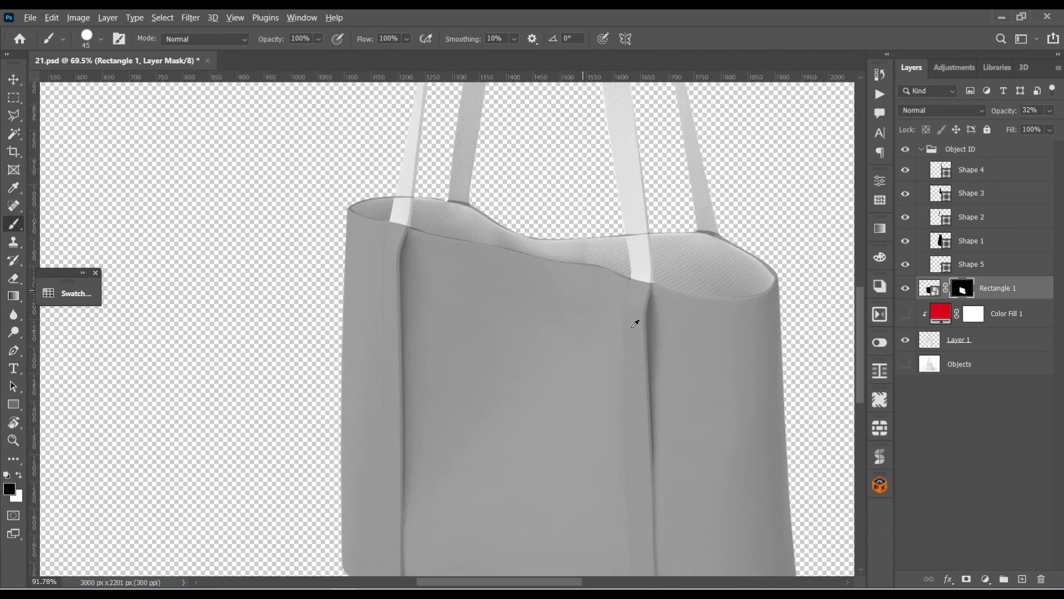
scroll(635, 313, "up", 3)
scroll(632, 306, "up", 1)
left_click(1006, 245)
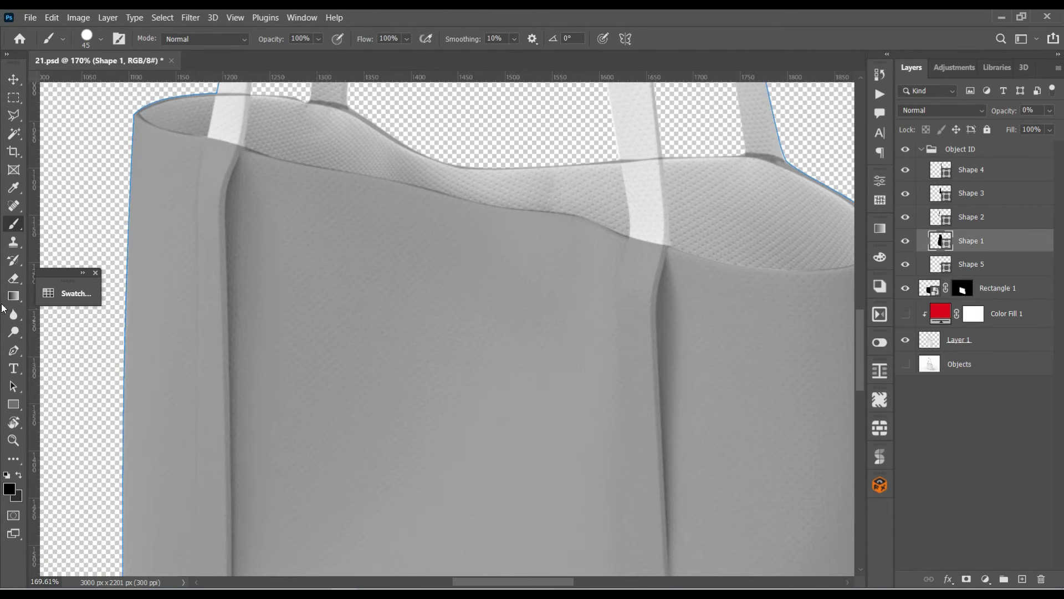
Undo a stray Pen shape and hide the Rectangle 1 overlay.
key("p")
left_click(619, 272)
left_click(651, 321)
key("ctrl+z")
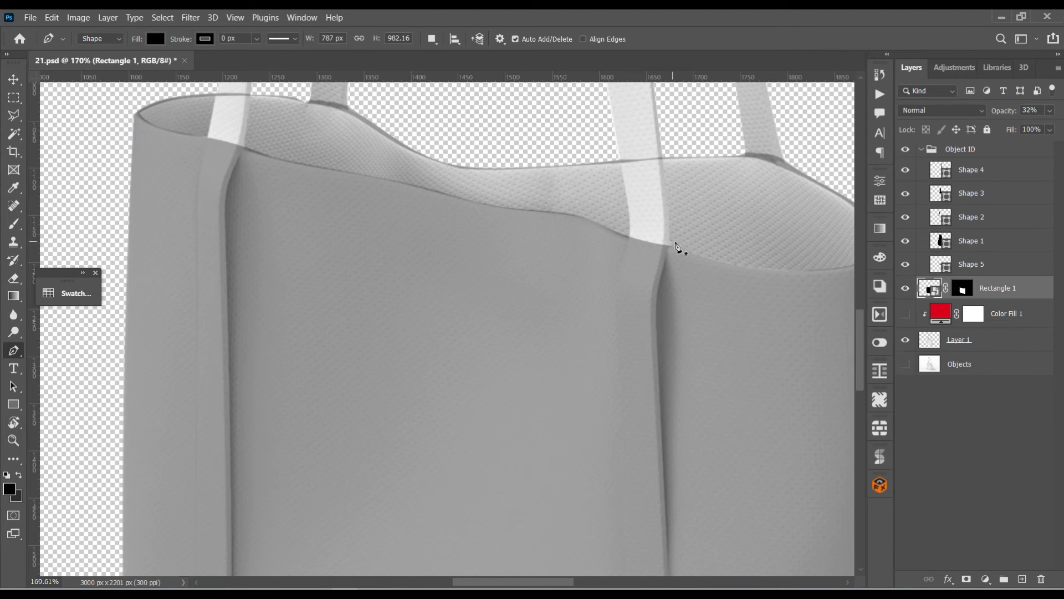
left_click(905, 288)
left_click_drag(704, 322, 660, 278)
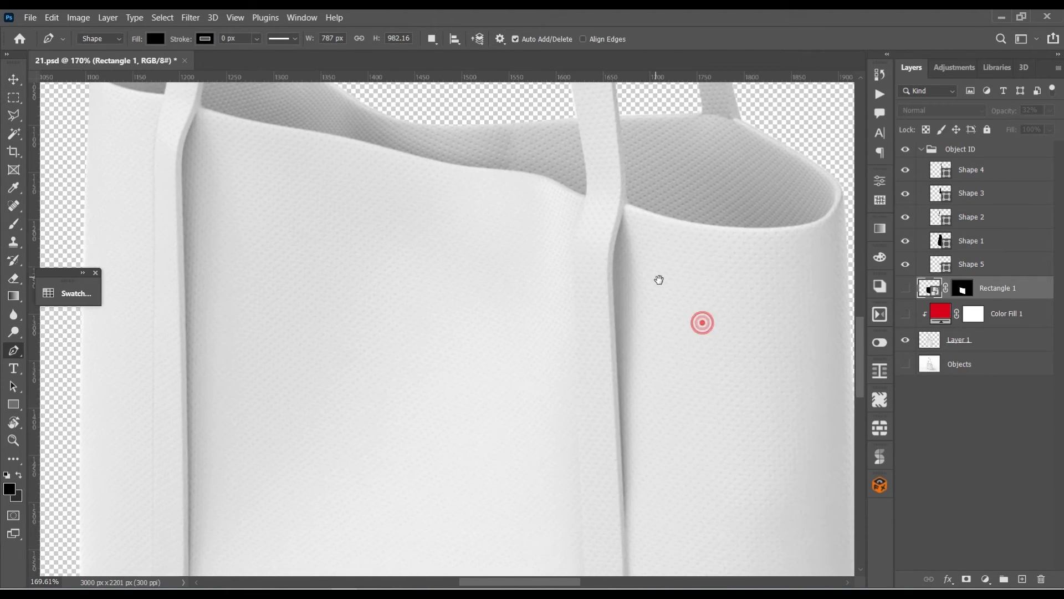
Start Shape 6 at the handle's rim, add corners along the bag bottom, set 0% opacity.
left_click(626, 209)
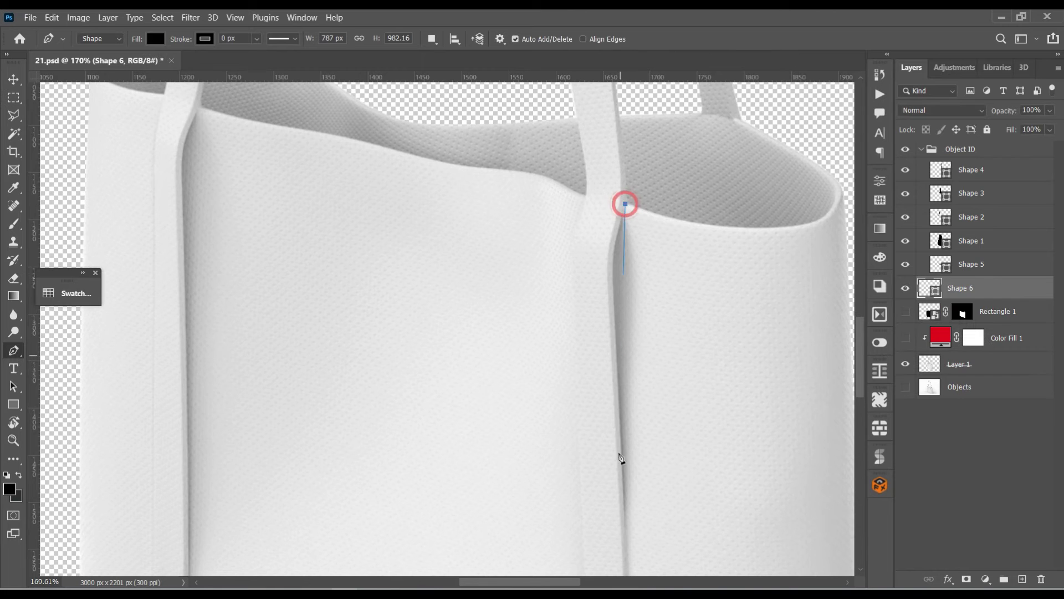
left_click_drag(623, 451, 575, 273)
scroll(587, 310, "down", 3)
left_click_drag(601, 440, 601, 409)
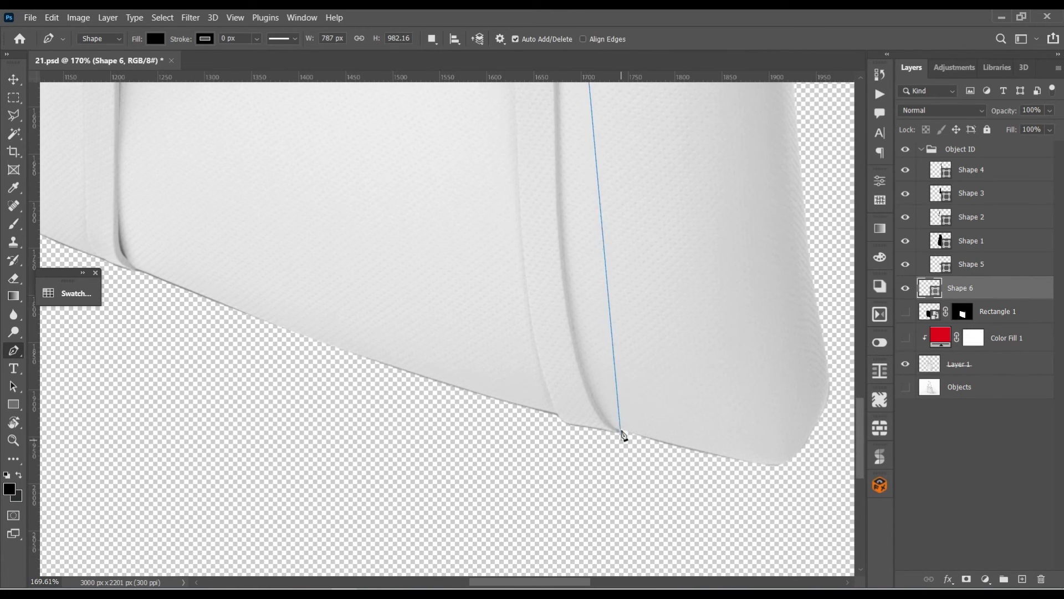
left_click(619, 431)
left_click(586, 447)
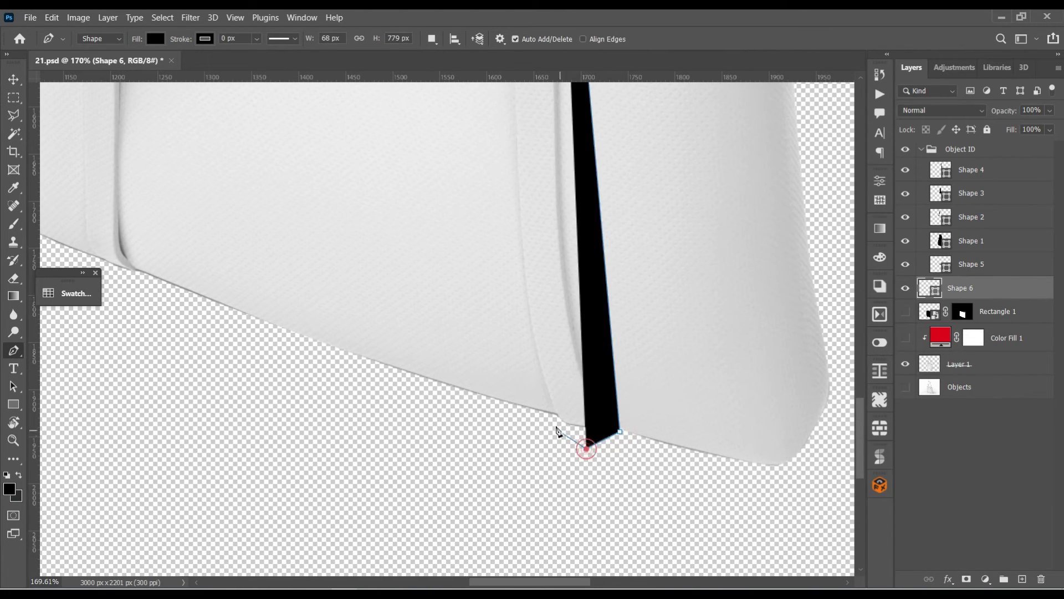
left_click(557, 424)
key("0")
key("0")
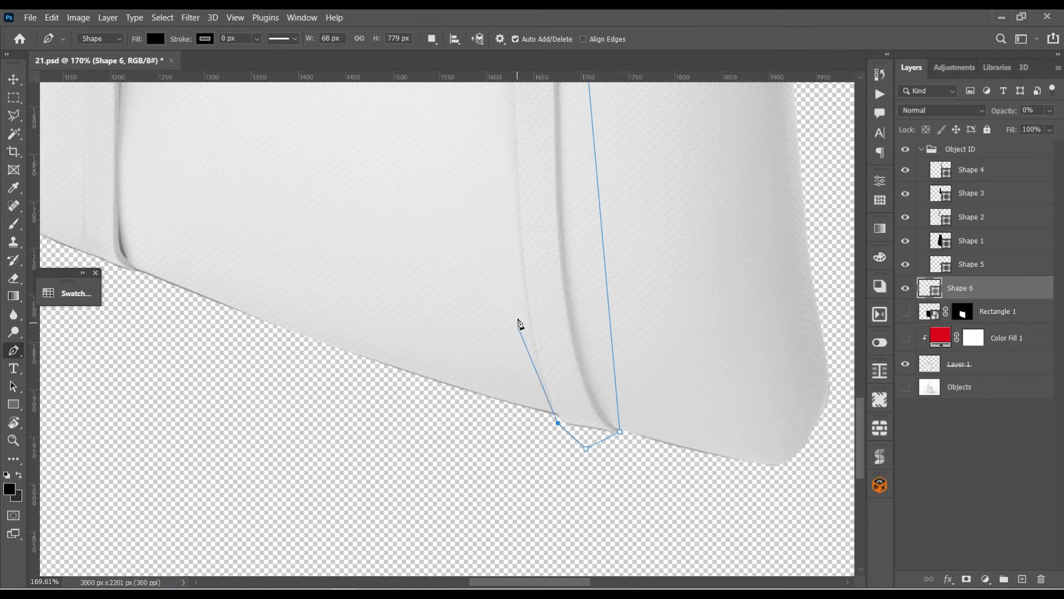
Add a point on the handle's left edge and close the outline with a curved rim point.
left_click_drag(506, 190, 559, 484)
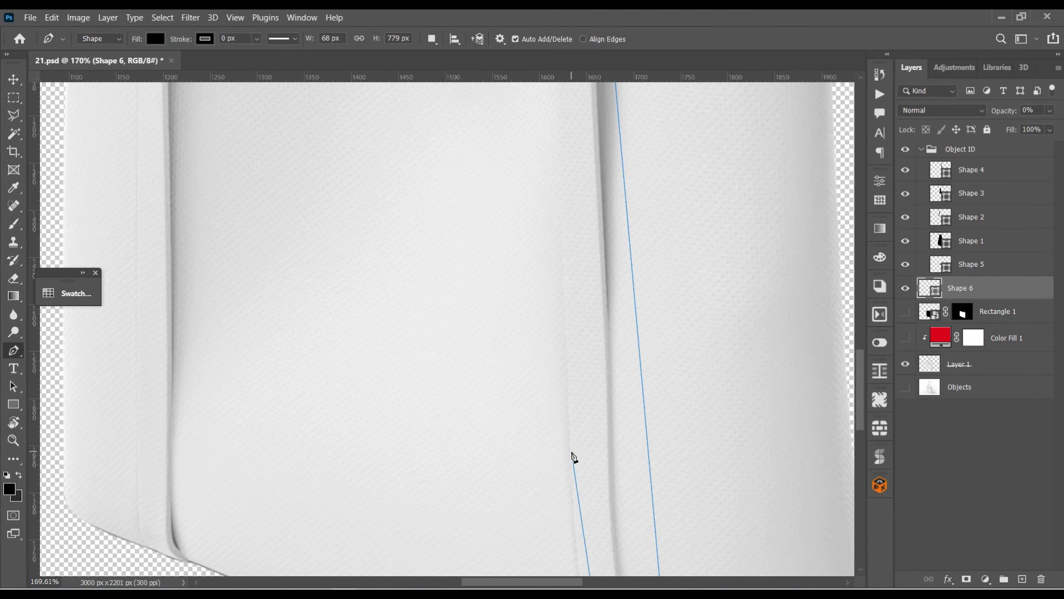
left_click_drag(572, 393, 618, 556)
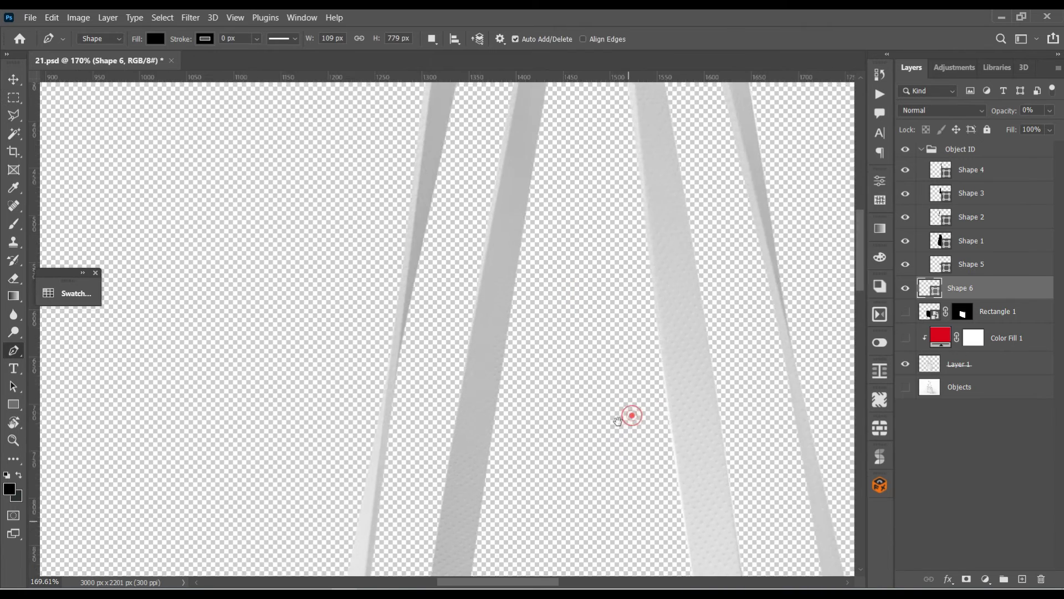
mouse_move(629, 415)
left_mouse_down()
mouse_move(536, 236)
mouse_move(540, 269)
left_mouse_up()
left_click(559, 351)
left_click_drag(554, 351, 597, 347)
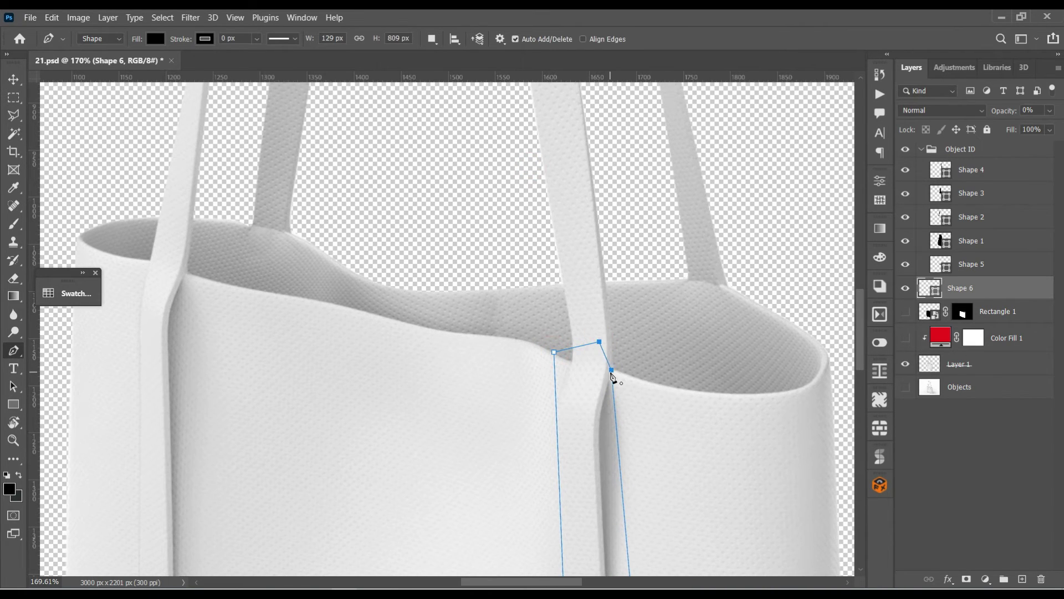
scroll(570, 407, "up", 1)
scroll(570, 416, "up", 3)
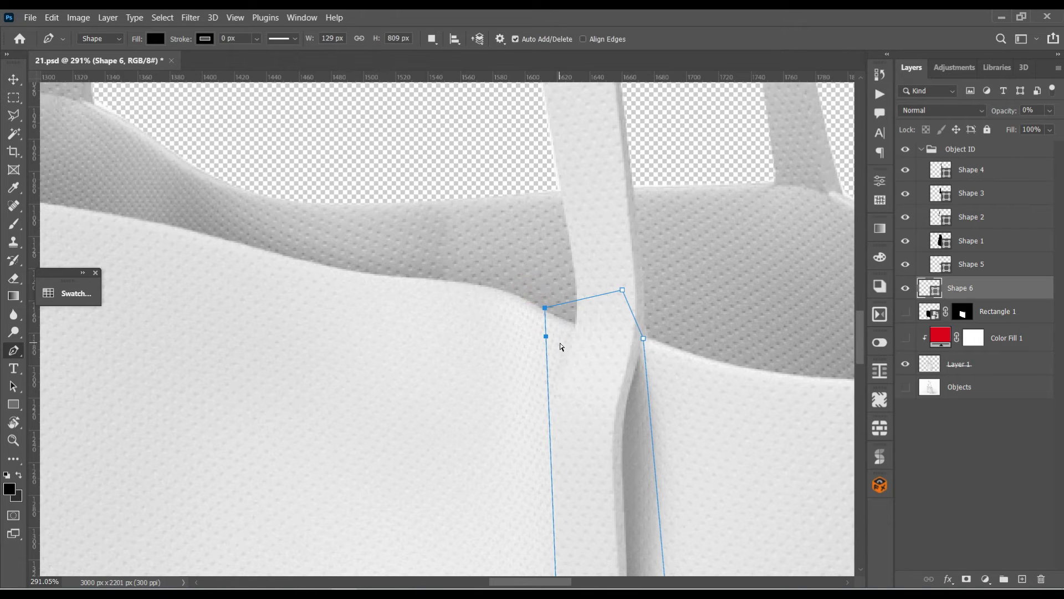
Move Shape 6's rim and lower anchors to hug the strap, reshaping the curve near the bottom.
left_click_drag(573, 339, 573, 329)
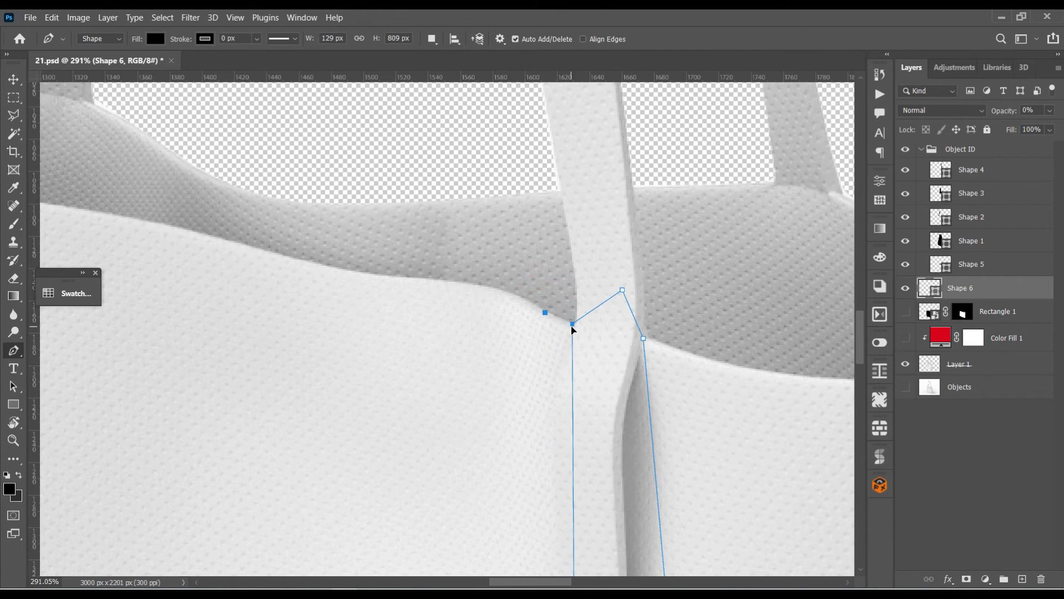
left_click_drag(573, 414, 556, 432)
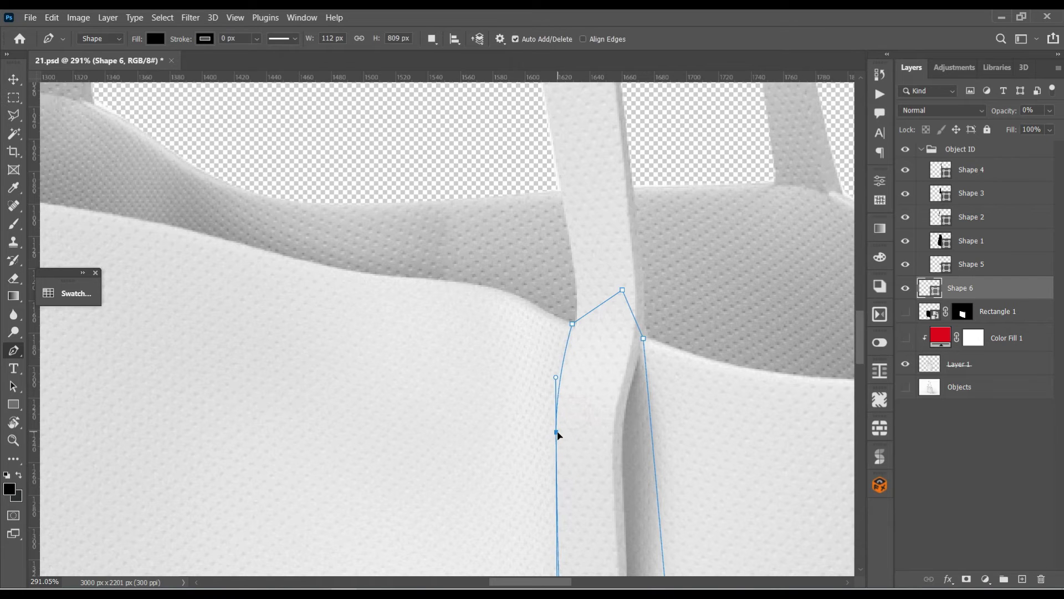
scroll(517, 494, "down", 5)
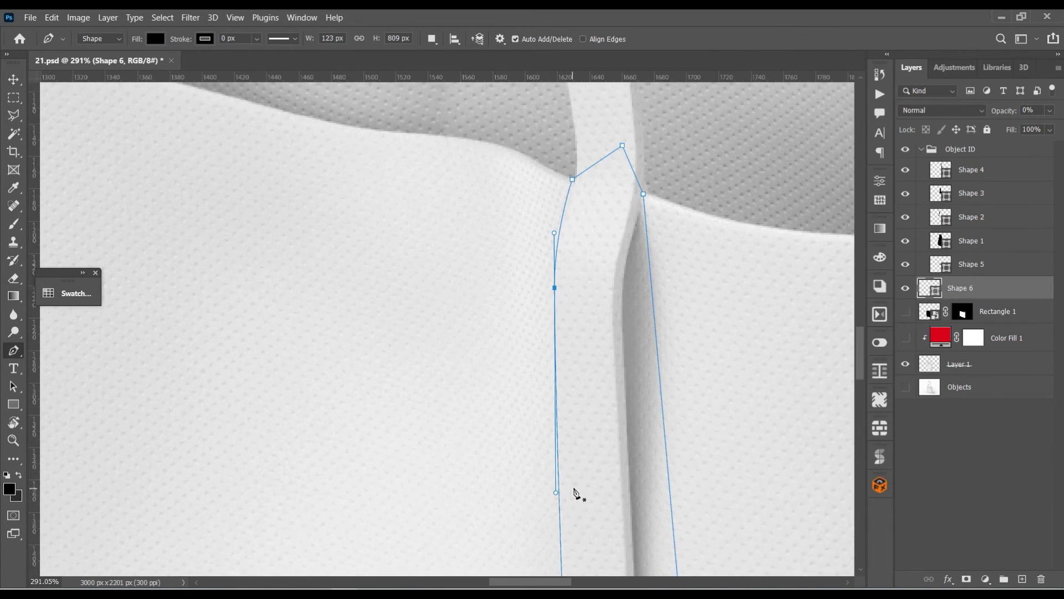
scroll(593, 498, "down", 2)
scroll(587, 480, "down", 3)
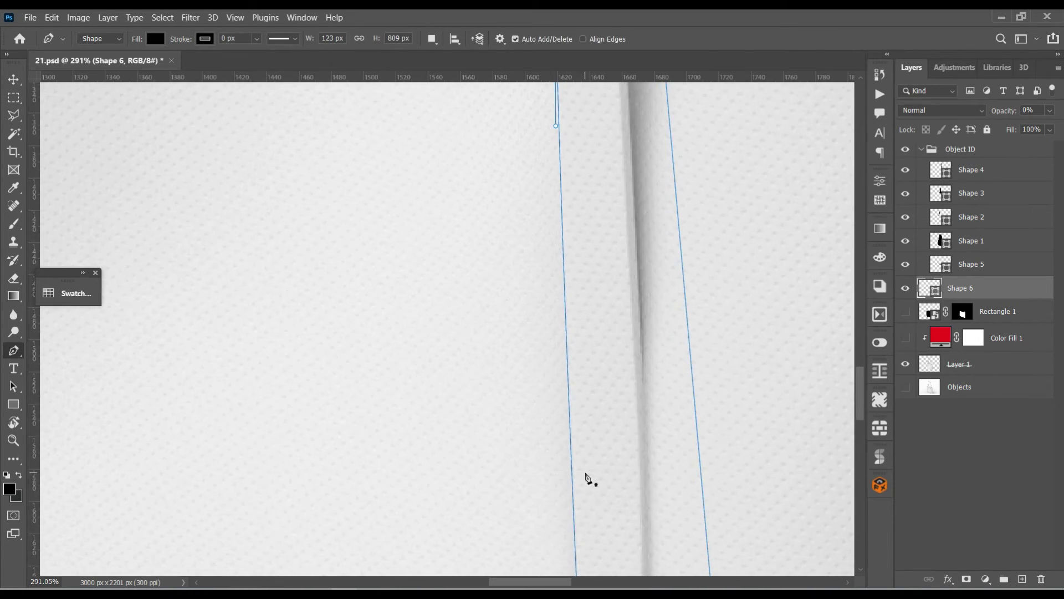
scroll(588, 502, "down", 5, "alt")
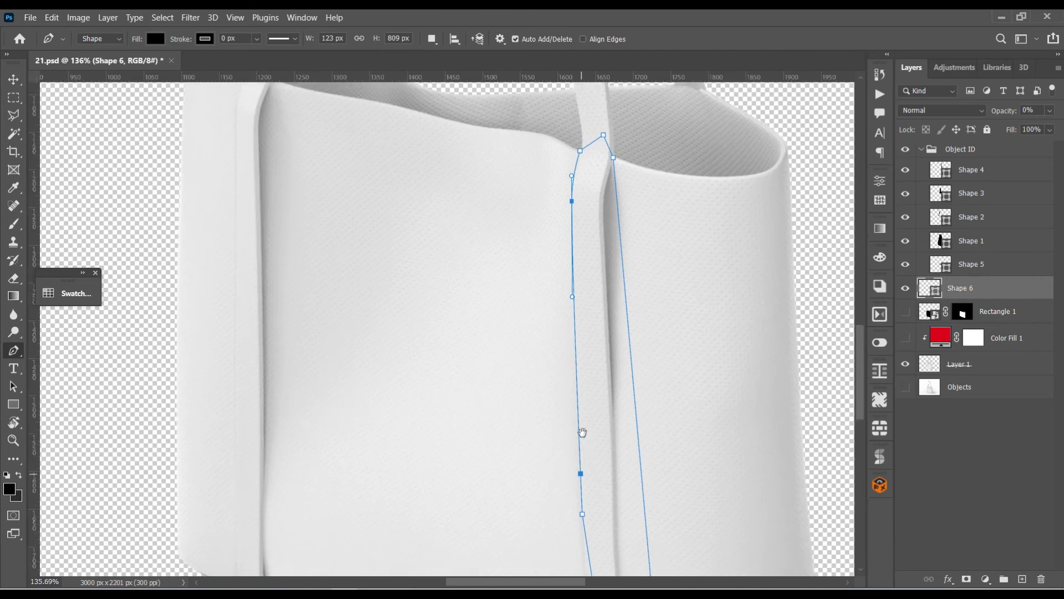
scroll(632, 515, "down", 2)
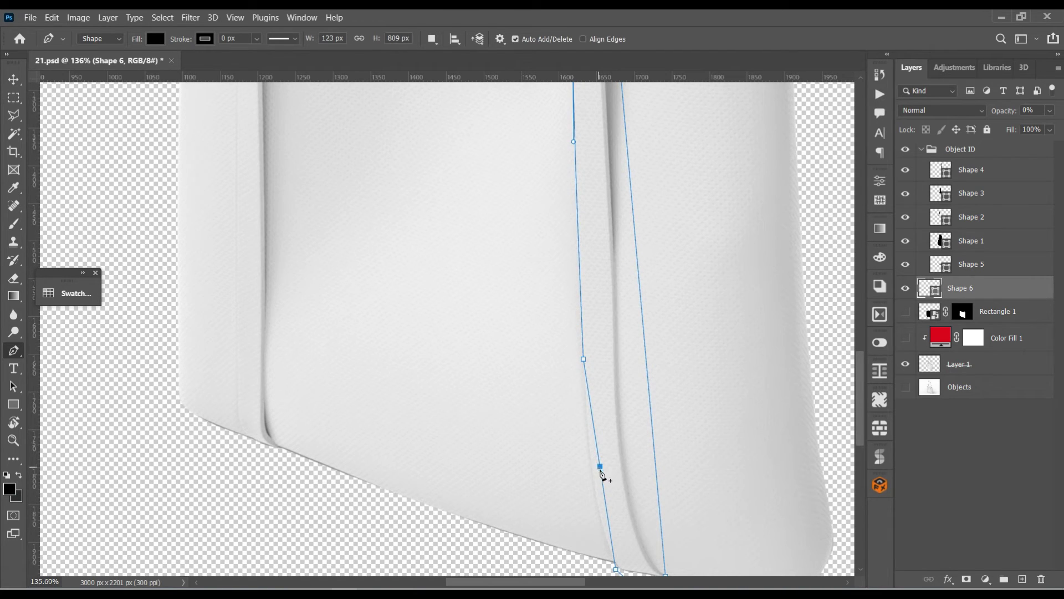
left_click_drag(603, 479, 598, 492)
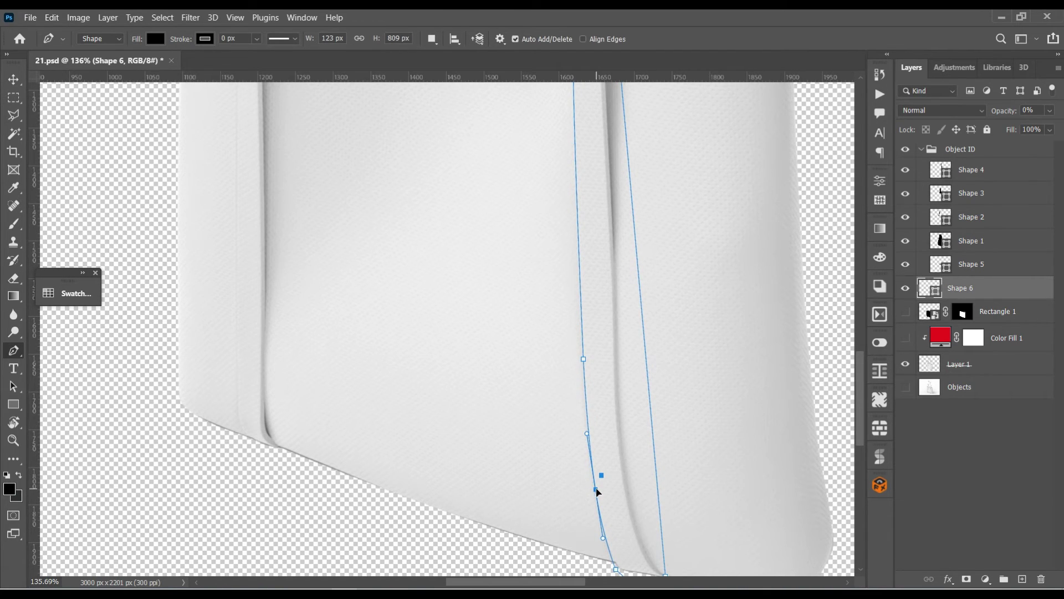
scroll(651, 506, "down", 2)
scroll(590, 535, "right", 1)
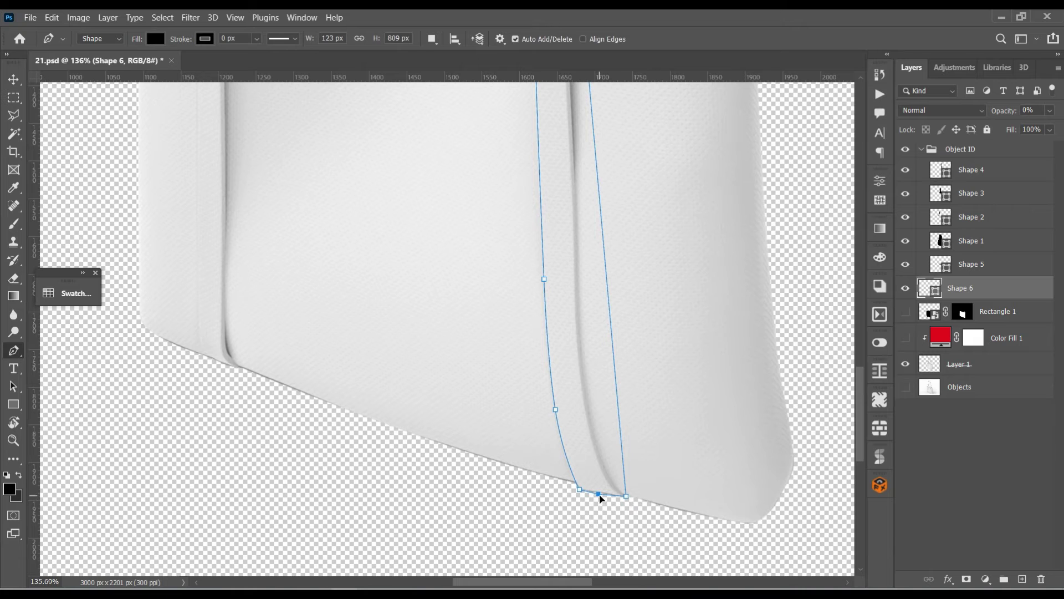
Pull the right edge inward and realign anchors at the strap-rim junction and midway.
left_click_drag(614, 368, 585, 392)
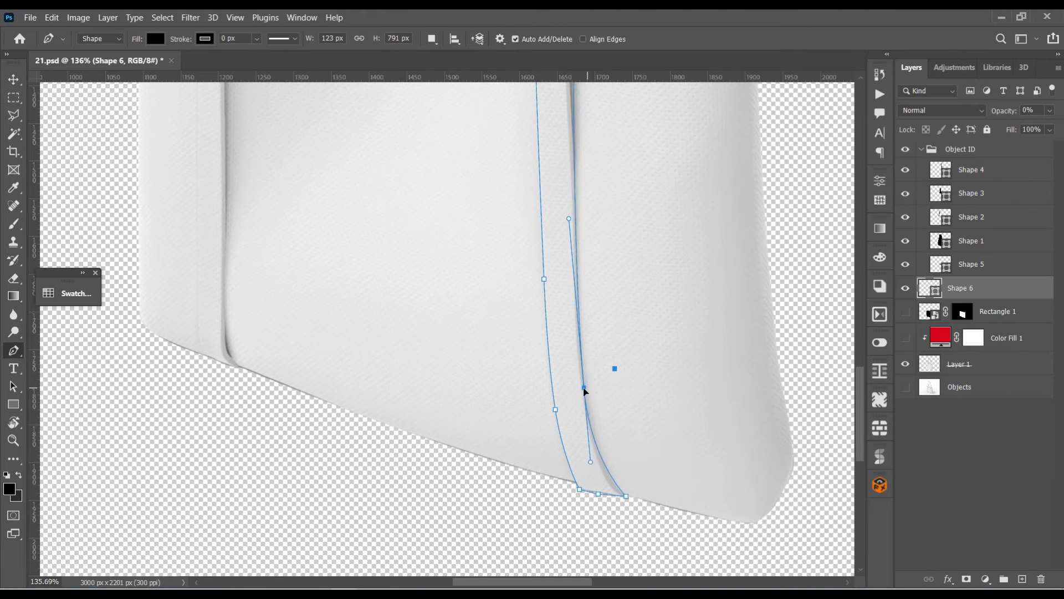
left_click_drag(634, 169, 653, 385)
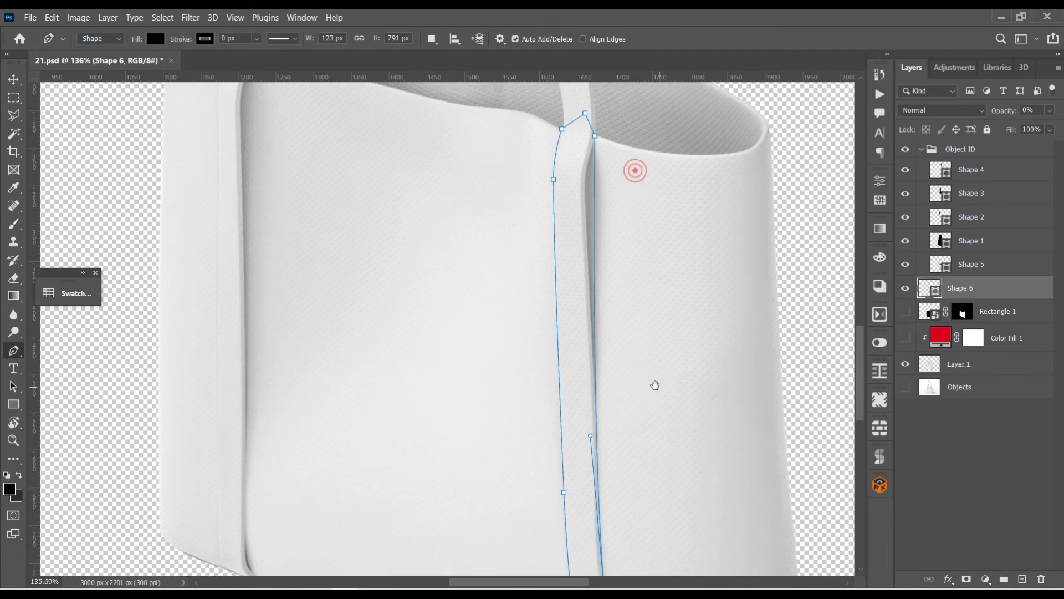
mouse_move(595, 210)
left_mouse_down()
mouse_move(614, 324)
mouse_move(562, 340)
left_mouse_up()
scroll(590, 216, "up", 5)
left_click(587, 291, "ctrl")
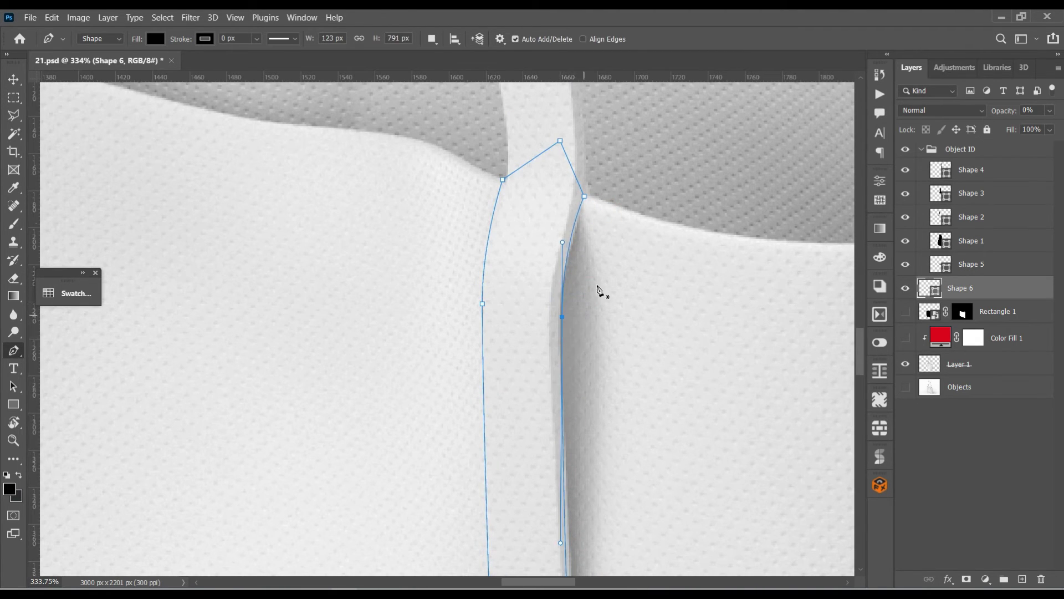
left_click(573, 229)
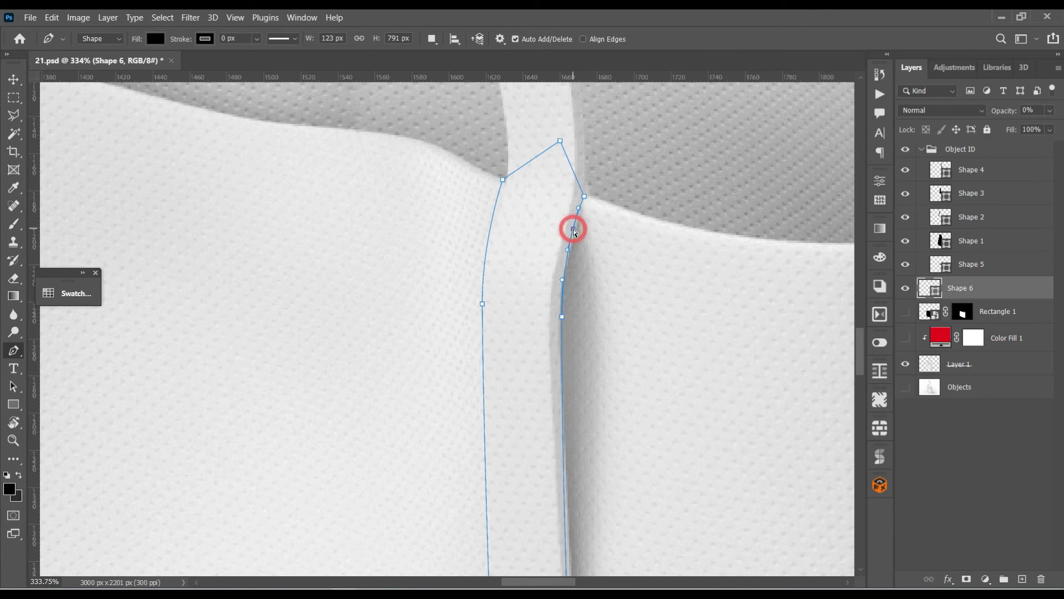
scroll(610, 438, "down", 5)
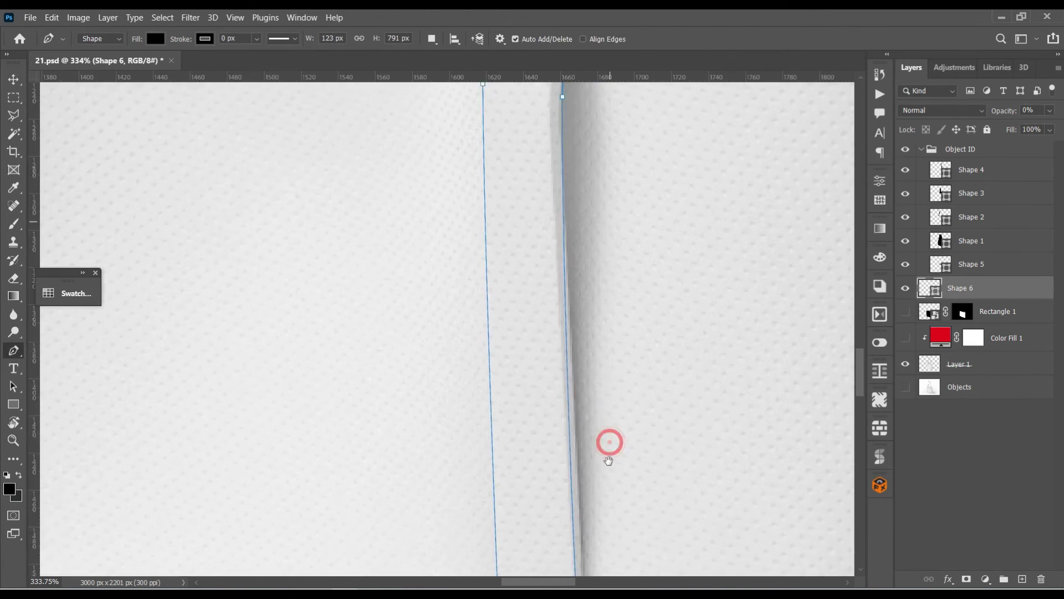
left_click_drag(557, 439, 566, 443)
scroll(608, 474, "down", 5)
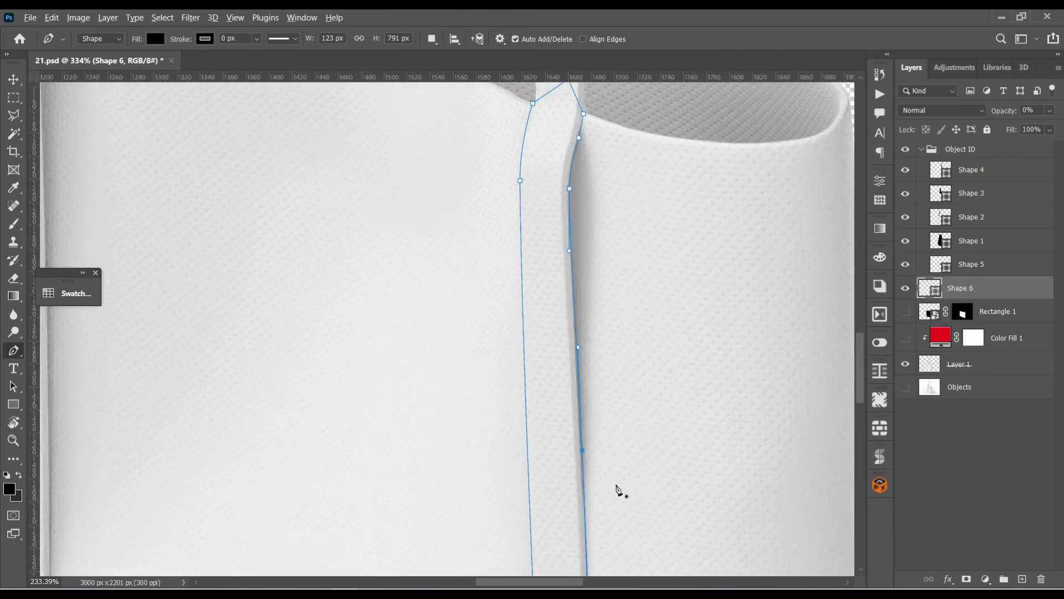
scroll(637, 485, "up", 2)
scroll(575, 309, "down", 3)
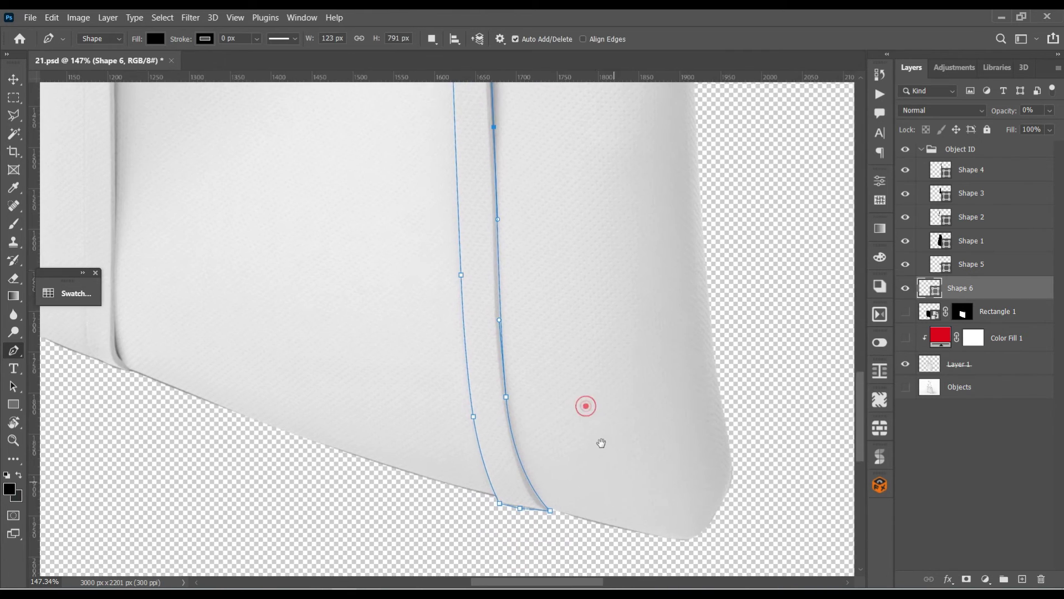
Curve Shape 6's bottom corner to match the strap's edge.
left_click_drag(538, 542, 537, 541)
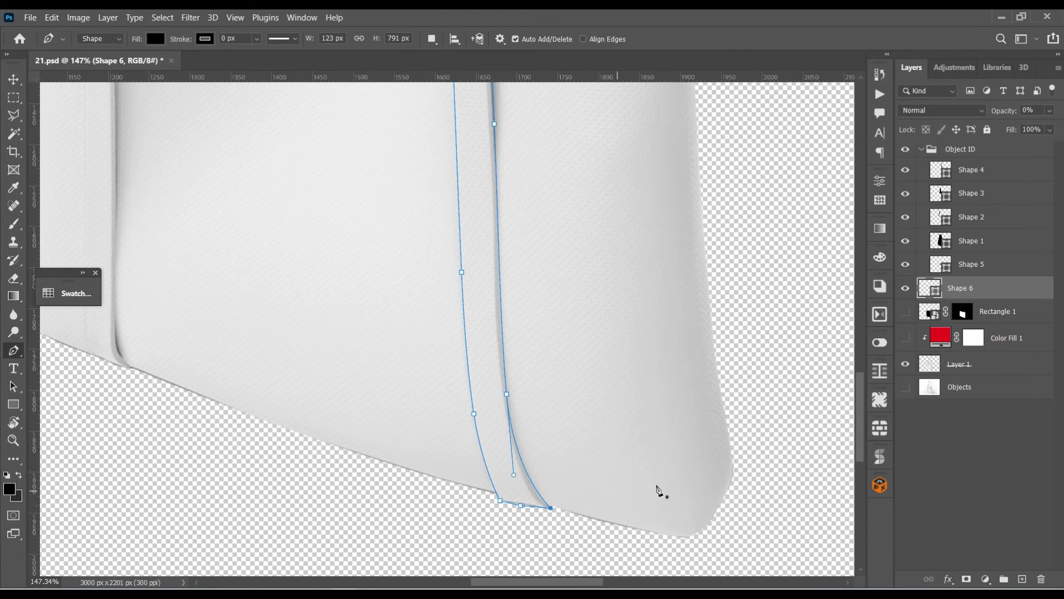
left_click_drag(513, 477, 519, 476)
mouse_move(525, 261)
left_mouse_down()
mouse_move(440, 309)
mouse_move(508, 480)
left_mouse_up()
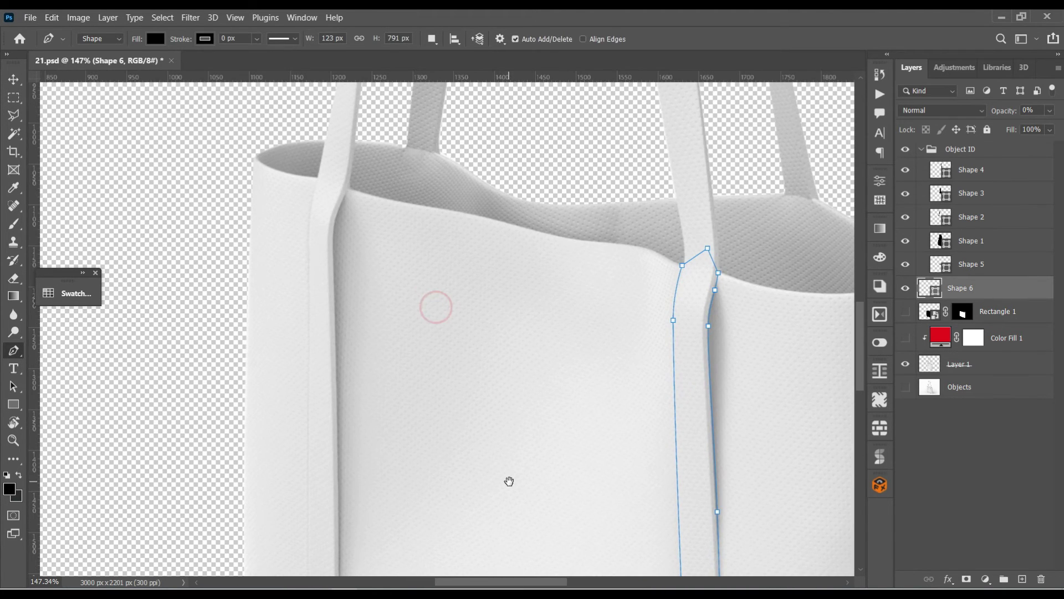
scroll(501, 476, "down", 2)
scroll(632, 511, "down", 1)
scroll(729, 257, "up", 1)
mouse_move(729, 256)
left_mouse_down()
mouse_move(682, 234)
mouse_move(668, 366)
left_mouse_up()
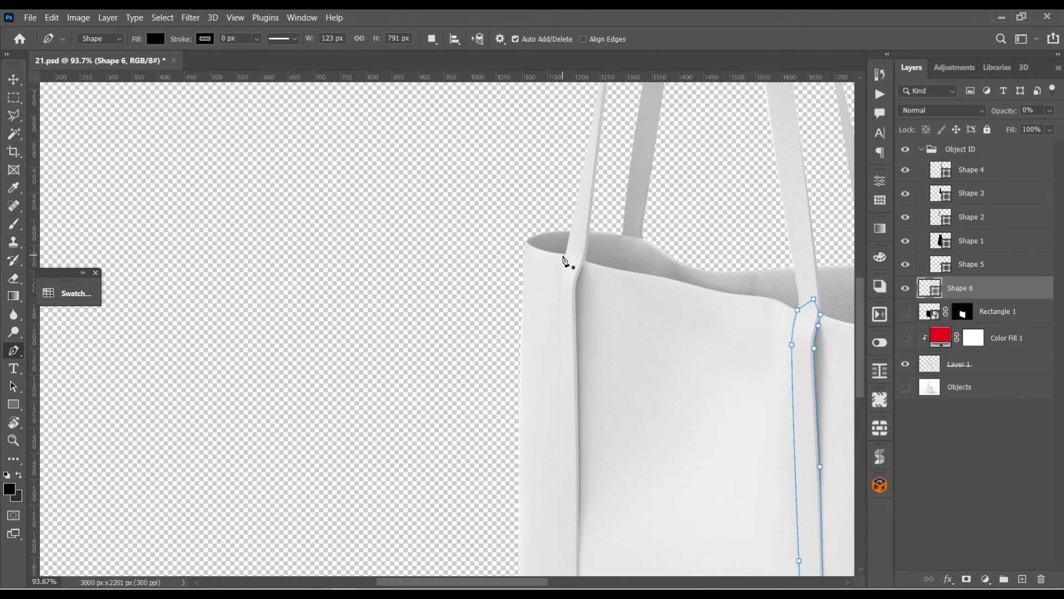
Trace a rough Shape 7 outline down the left strap to the bag bottom, with no fill.
left_click(564, 256)
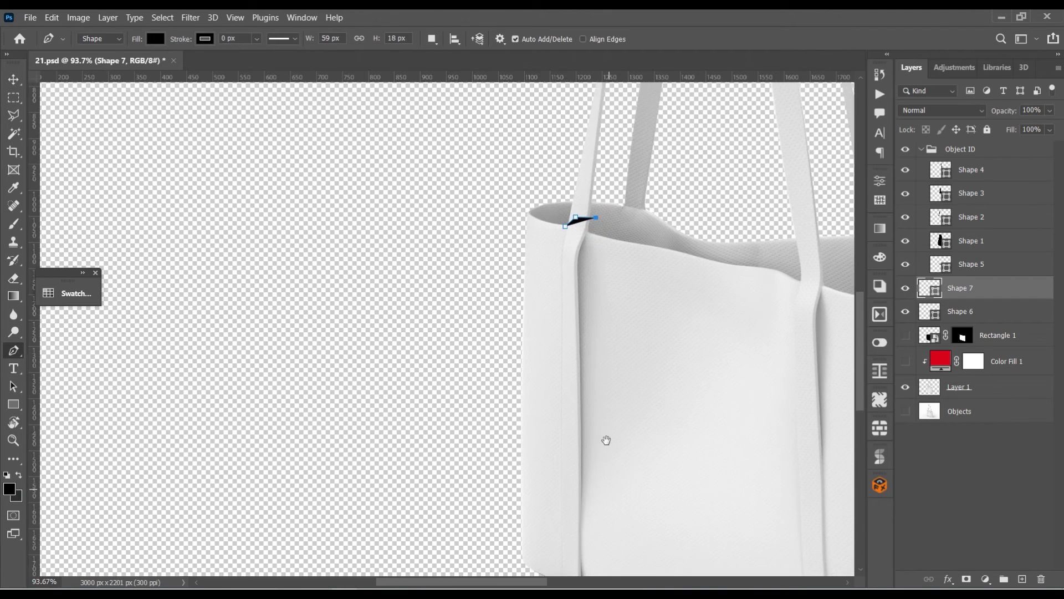
scroll(599, 399, "down", 3)
scroll(571, 255, "up", 3)
left_click(564, 282)
scroll(599, 366, "down", 5)
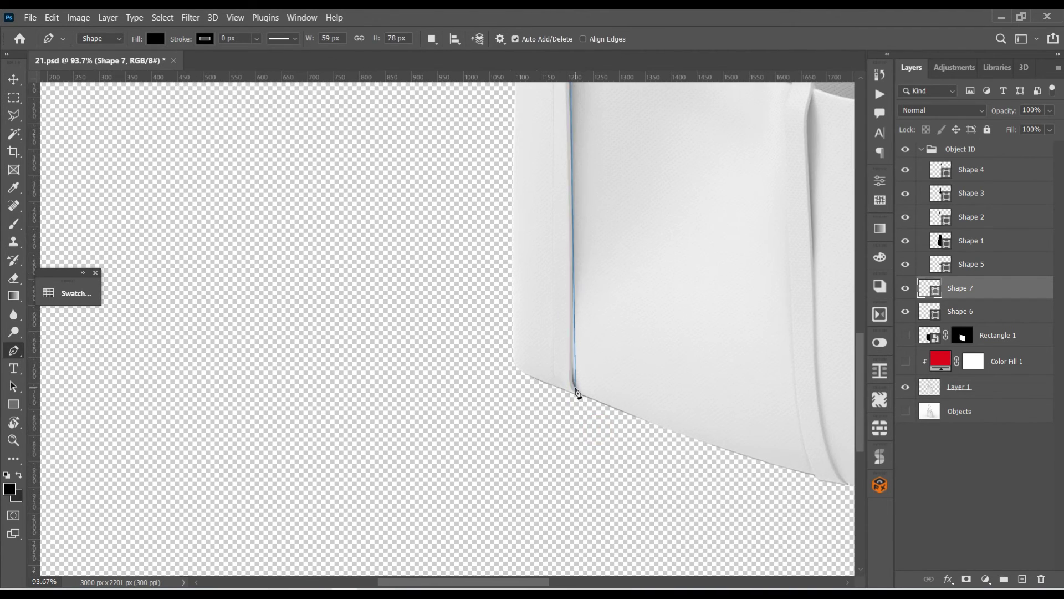
left_click(575, 388)
left_click(578, 417)
left_click(538, 412)
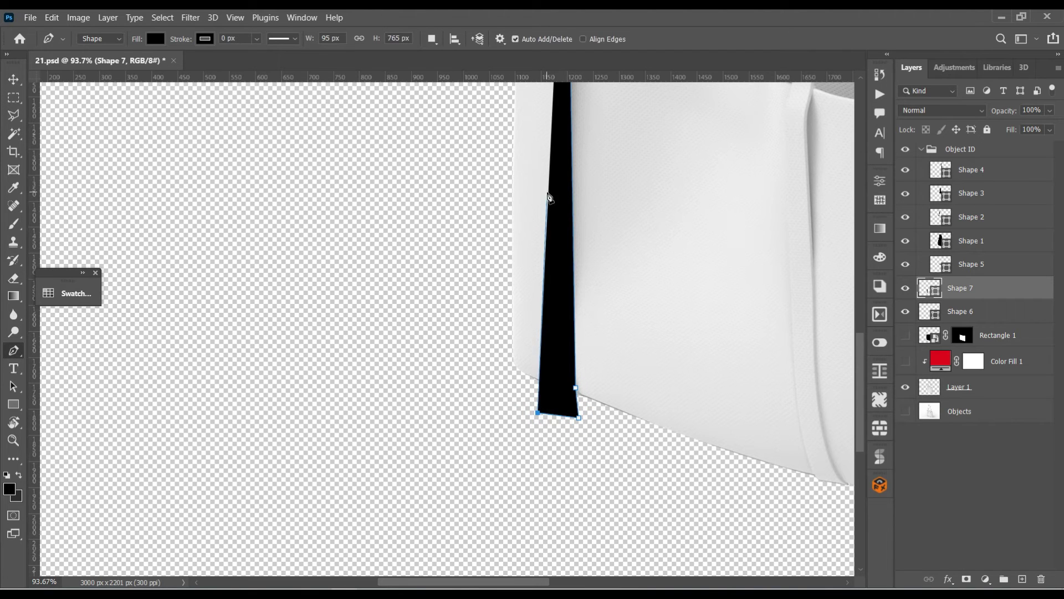
key("0")
key("0")
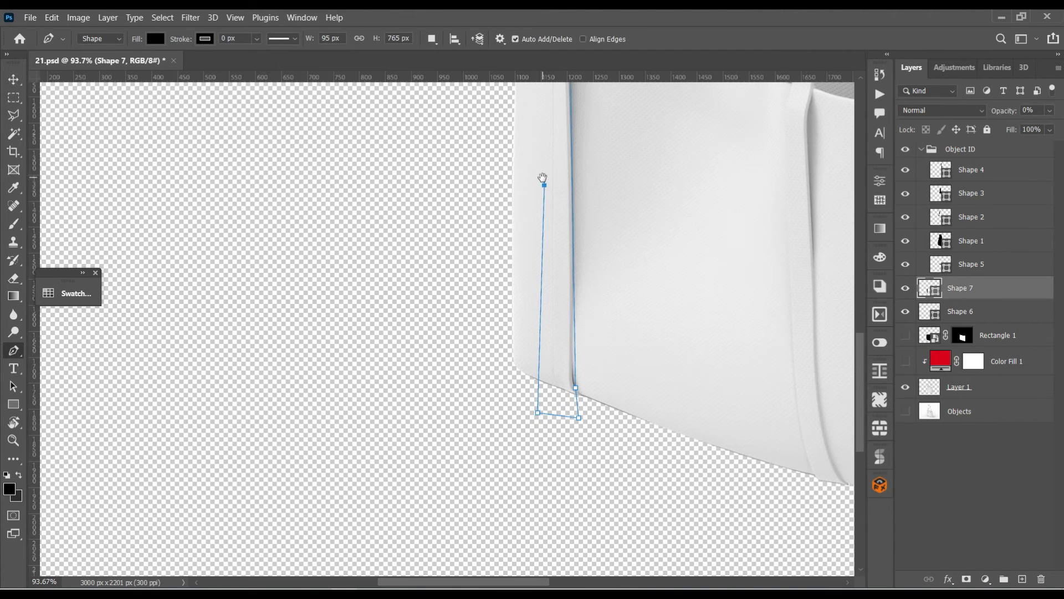
Add an anchor where the left strap meets the bag rim.
left_click_drag(543, 177, 590, 451)
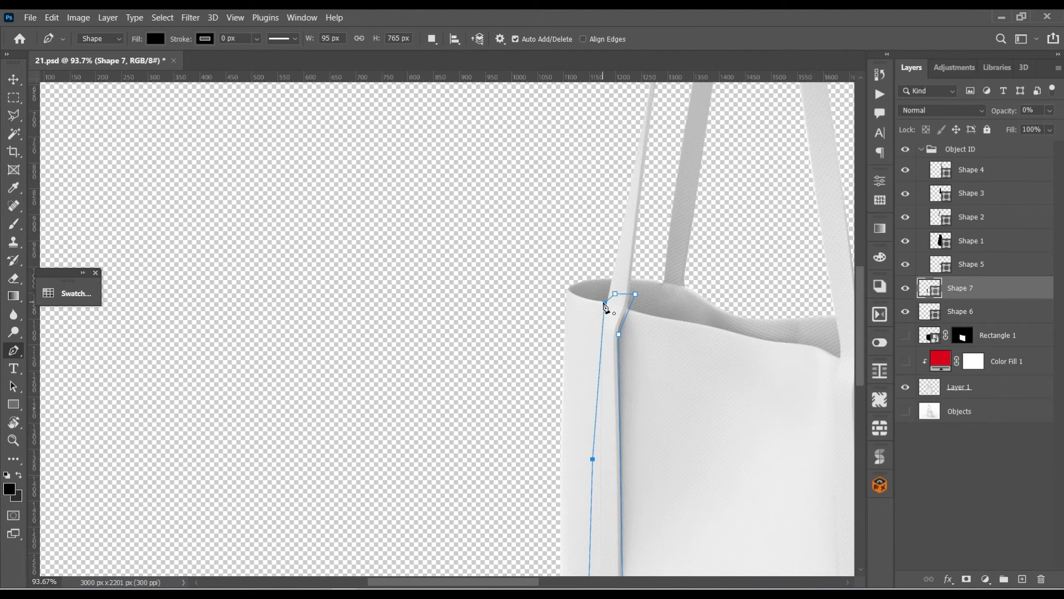
scroll(613, 360, "up", 2)
scroll(594, 404, "up", 2)
scroll(601, 343, "up", 2)
left_click(600, 393)
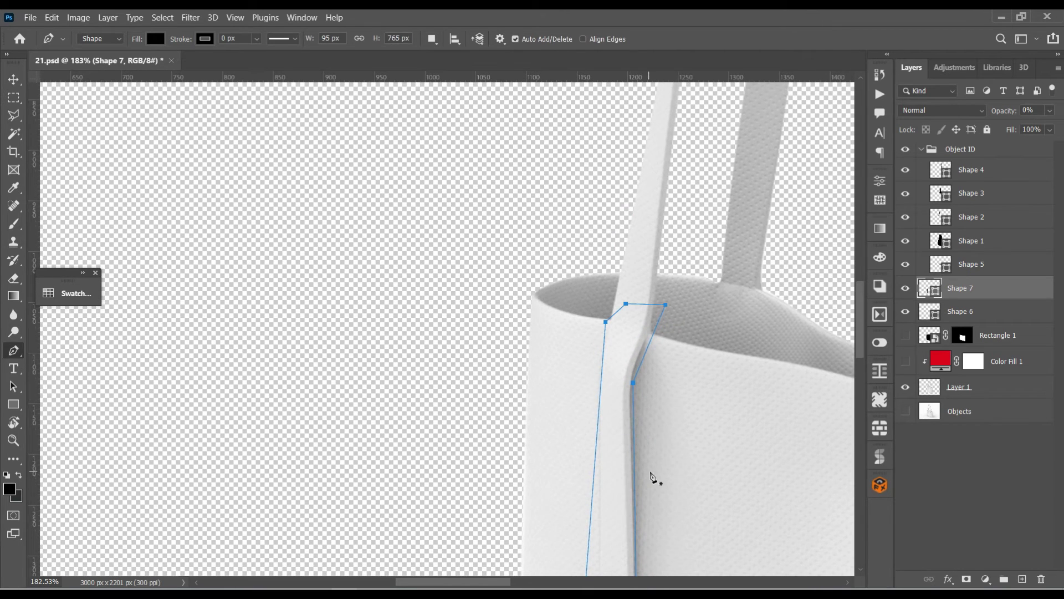
scroll(654, 478, "down", 3)
scroll(625, 504, "down", 1)
Move the outline's bottom-left anchor onto the strap edge.
mouse_move(557, 463)
left_mouse_down()
mouse_move(598, 525)
mouse_move(596, 496)
left_mouse_up()
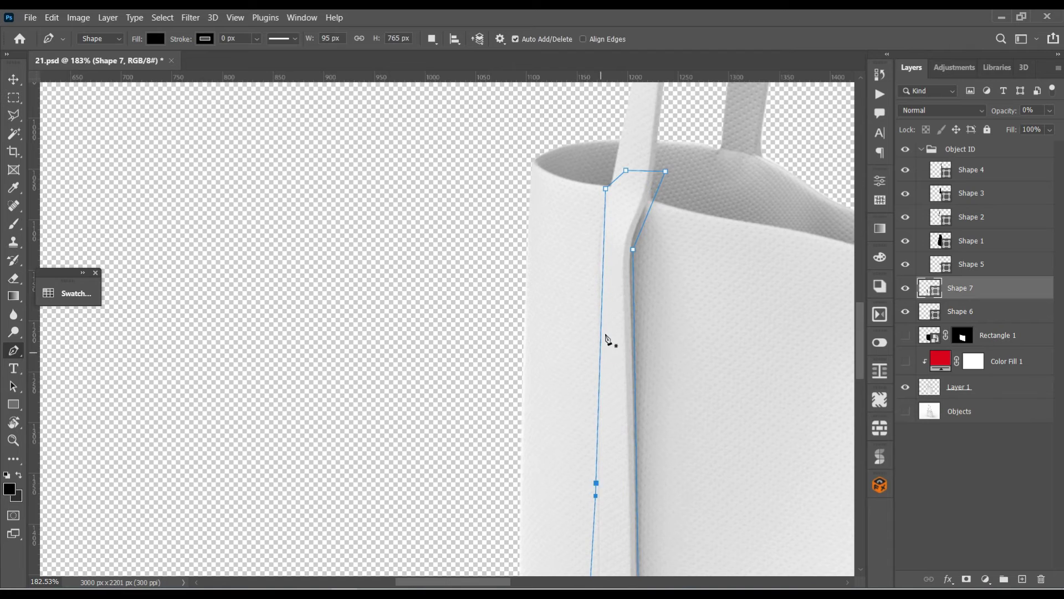
left_click_drag(603, 251, 600, 252)
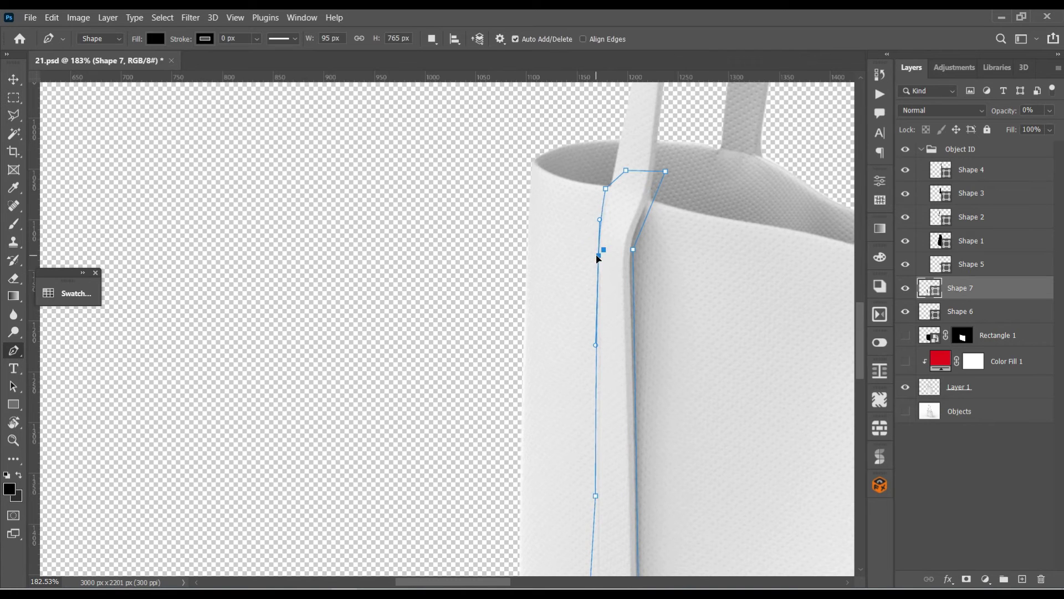
scroll(610, 344, "down", 1)
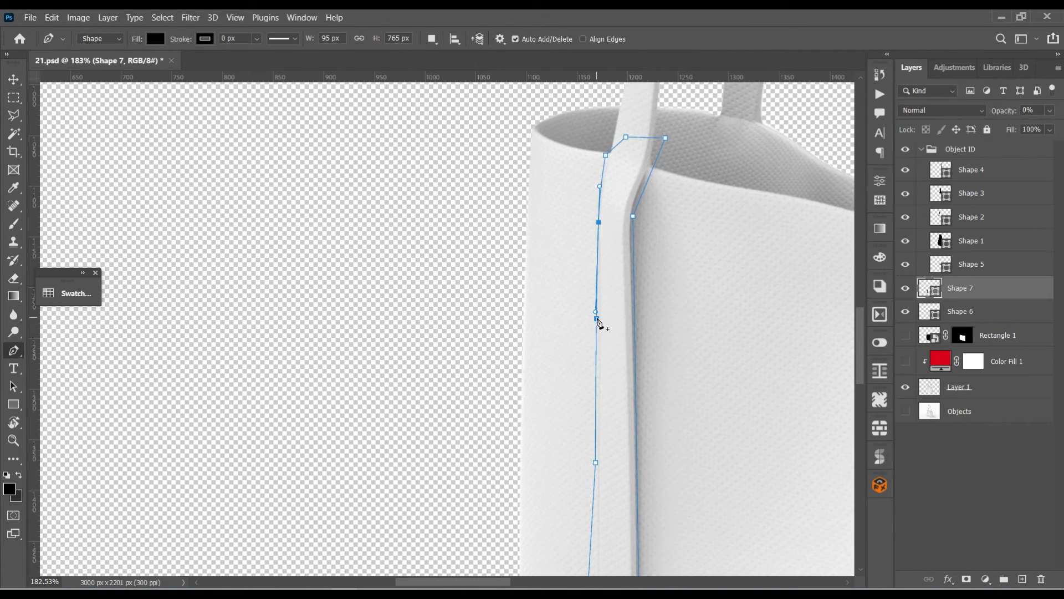
scroll(608, 522, "down", 3)
scroll(606, 515, "down", 2)
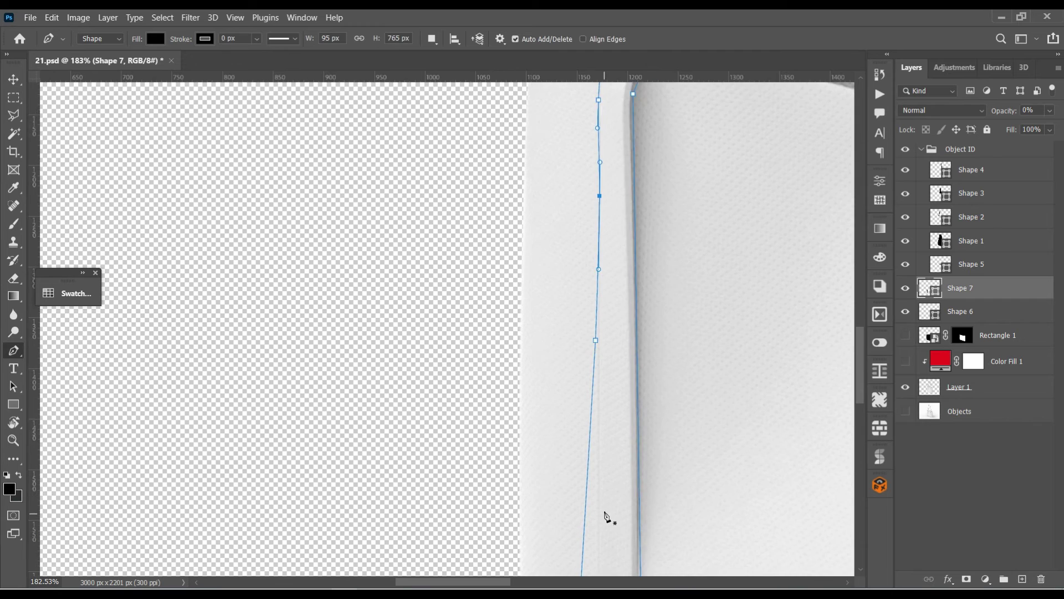
scroll(596, 524, "down", 2)
scroll(595, 525, "down", 2)
scroll(588, 535, "down", 2)
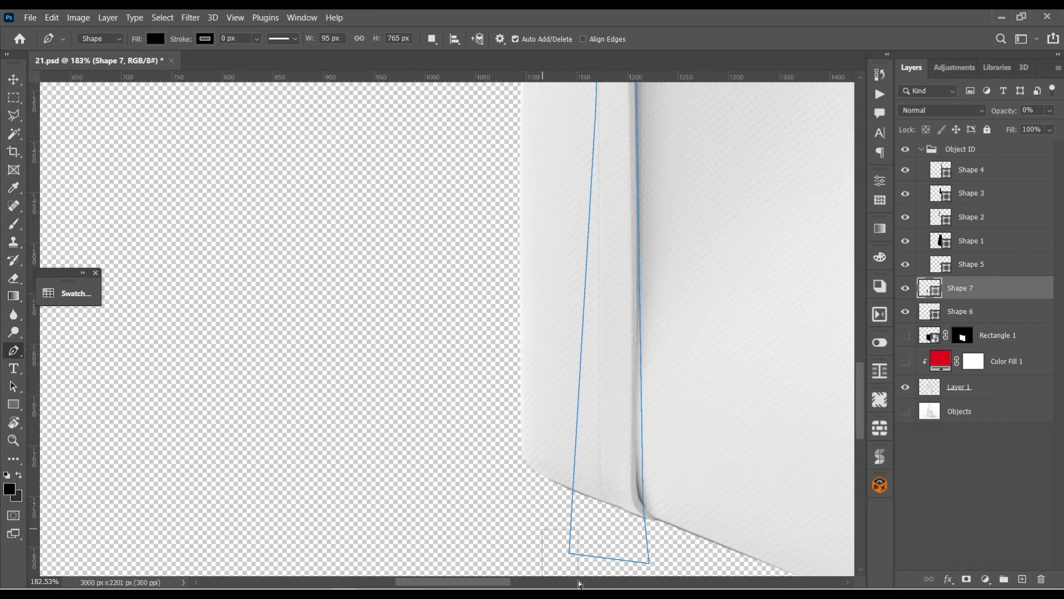
mouse_move(570, 548)
left_mouse_down()
mouse_move(605, 547)
mouse_move(607, 504)
left_mouse_up()
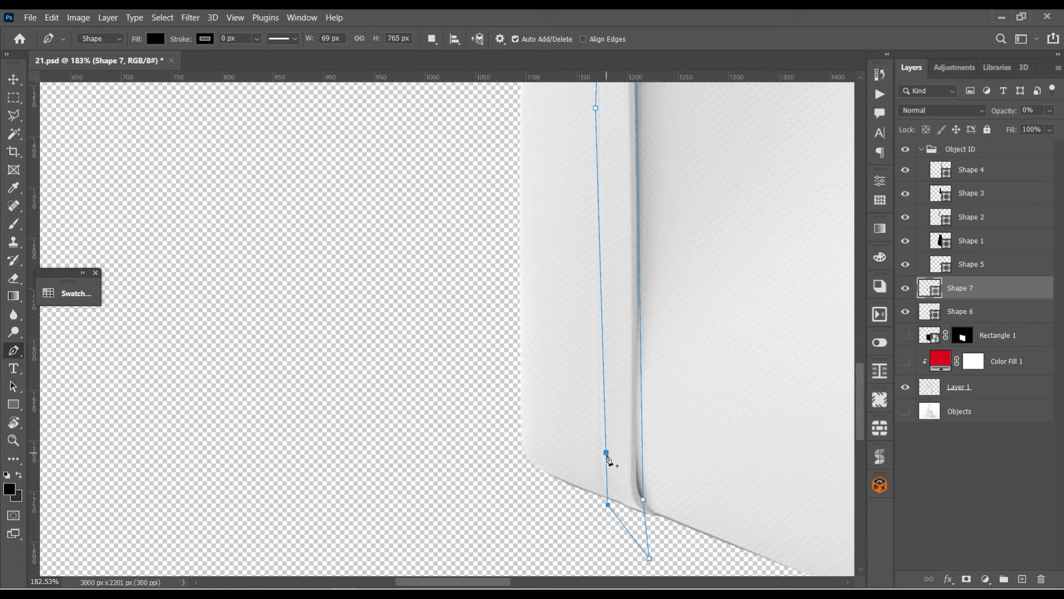
Nudge an anchor on the outline's left edge slightly to the right.
left_click(606, 454)
scroll(604, 388, "up", 5)
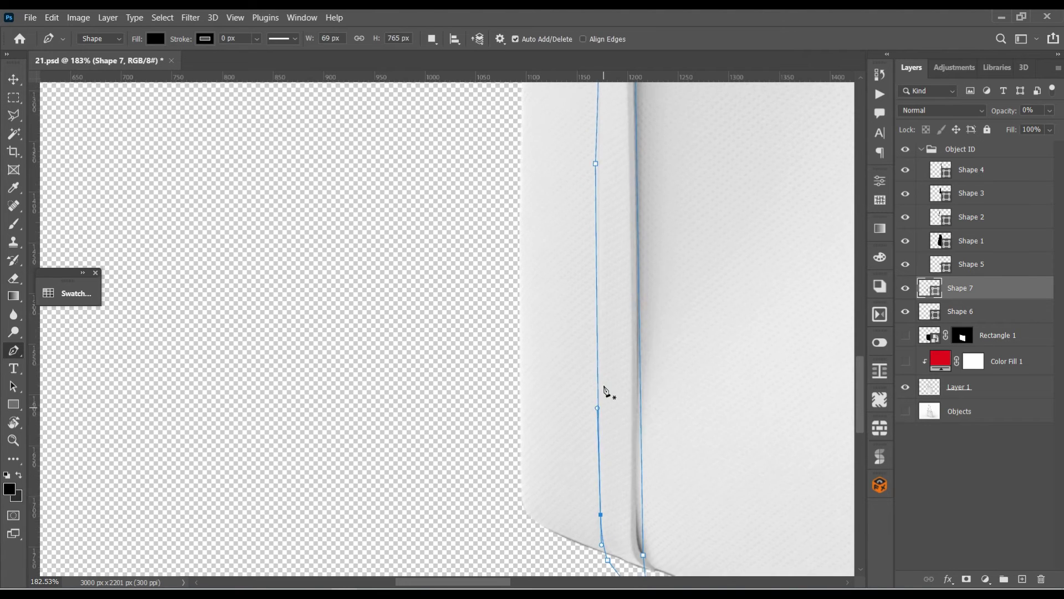
scroll(590, 294, "up", 1)
left_click_drag(579, 225, 600, 265)
scroll(654, 349, "up", 1)
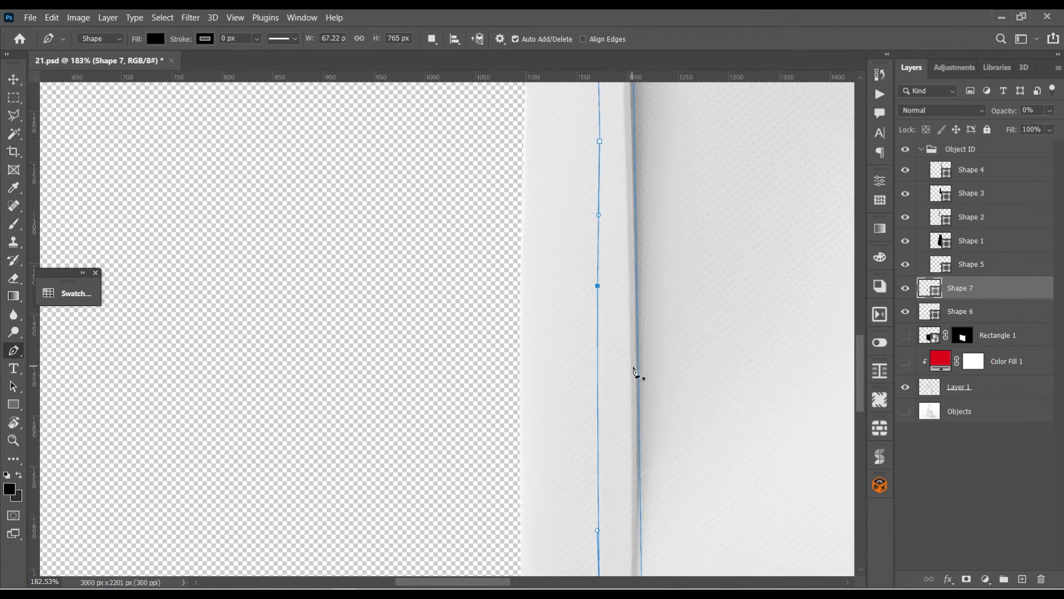
scroll(632, 399, "up", 4)
scroll(624, 344, "up", 2)
key("ctrl")
key("Right")
key("Right")
key("Right")
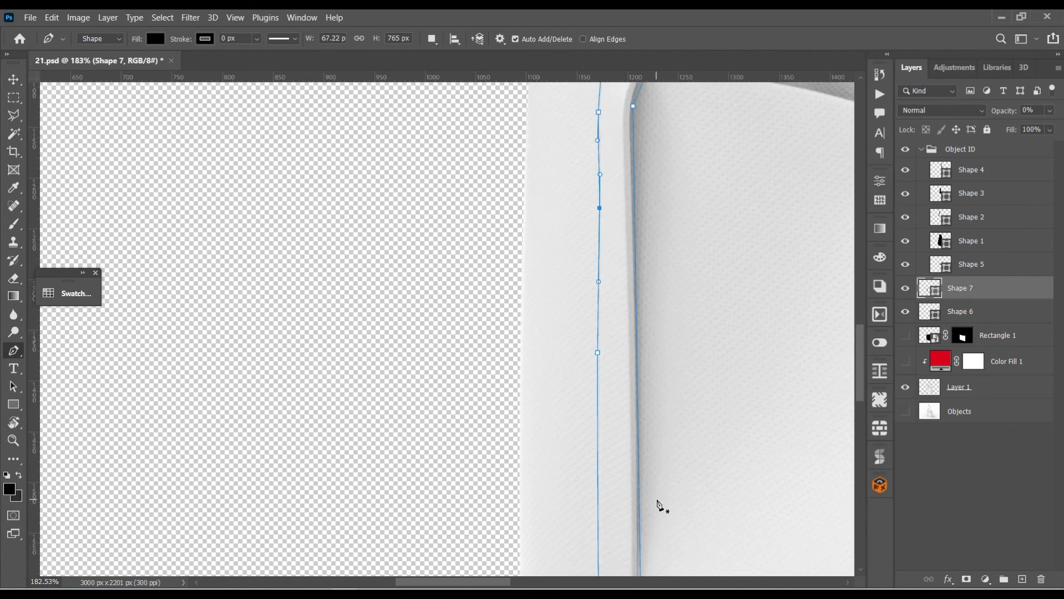
Raise the bottom anchor to the bag's edge and curve the lower corner along the strap crease.
scroll(659, 505, "down", 2)
scroll(659, 505, "down", 2)
scroll(659, 505, "down", 2)
scroll(665, 532, "down", 1)
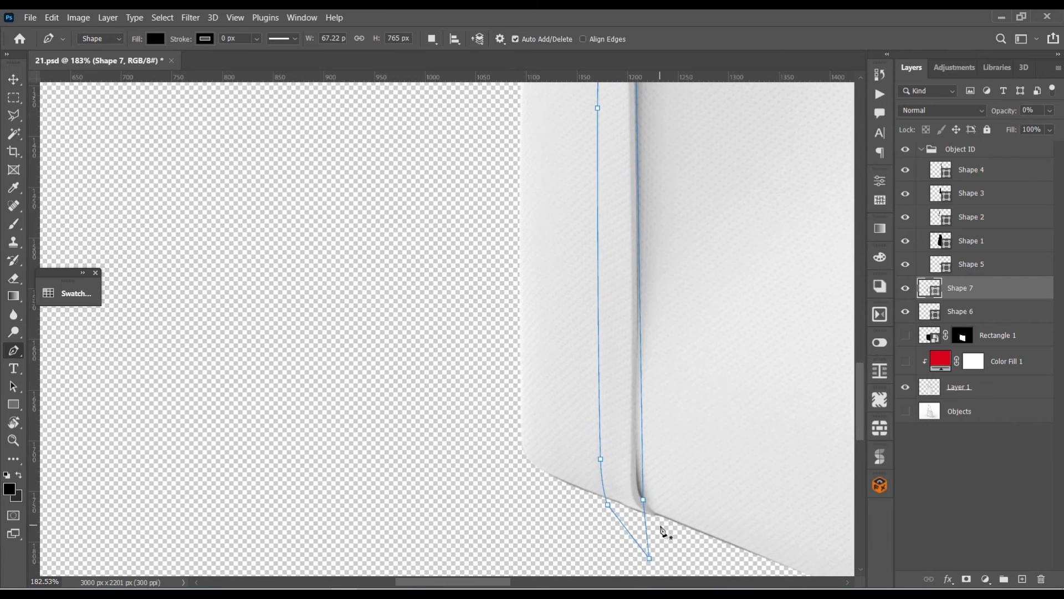
left_click(649, 559, "ctrl")
left_click_drag(648, 562, 658, 524)
scroll(655, 499, "up", 1)
scroll(654, 510, "up", 1)
left_click_drag(651, 544, 653, 548)
key("Right")
key("Right")
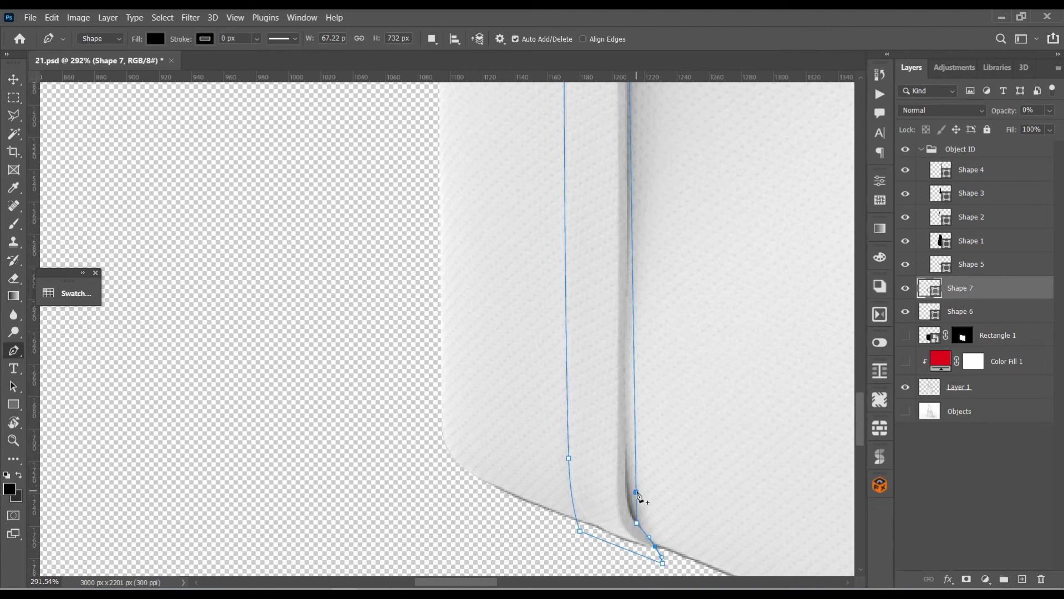
left_click_drag(636, 489, 629, 487)
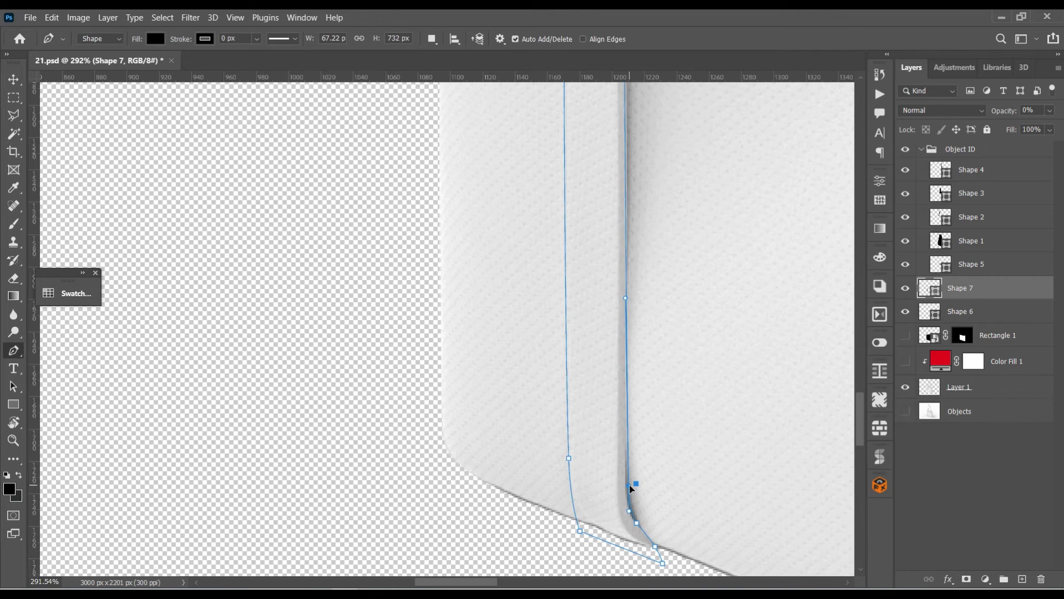
Add anchors along the outline's right edge near the rim.
scroll(665, 277, "up", 2)
scroll(653, 329, "up", 2)
scroll(652, 332, "up", 2)
scroll(649, 352, "up", 1)
left_click(624, 252)
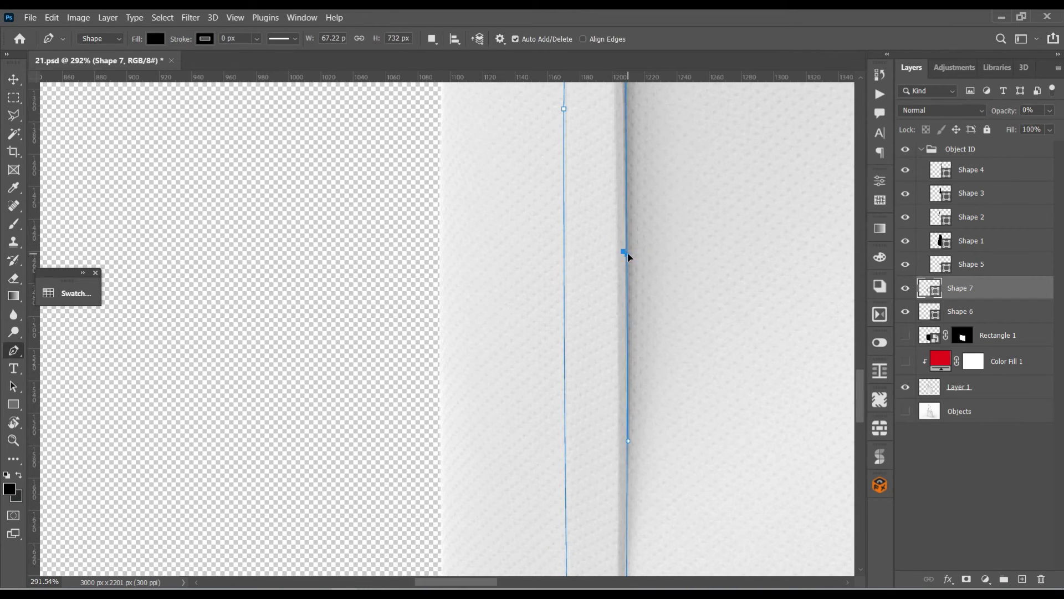
scroll(665, 344, "up", 2)
scroll(674, 382, "up", 2)
scroll(675, 389, "up", 2)
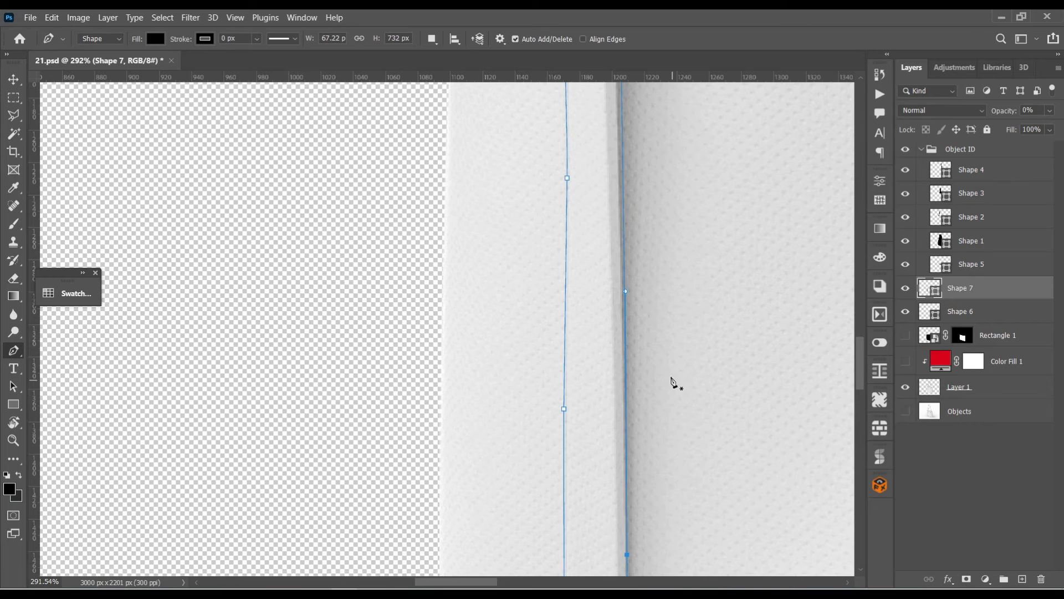
scroll(643, 235, "up", 3)
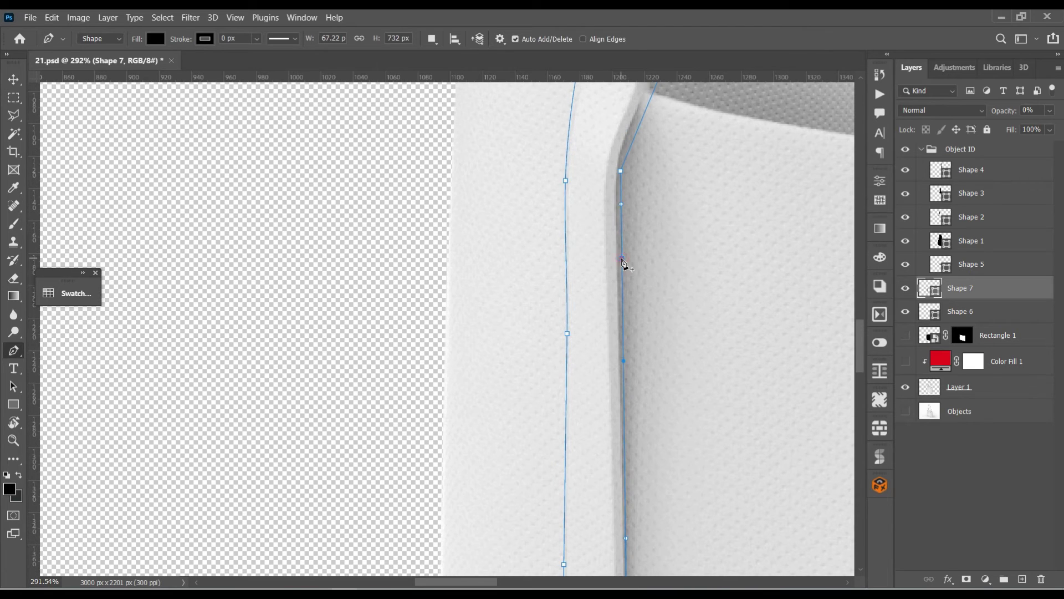
left_click(621, 259)
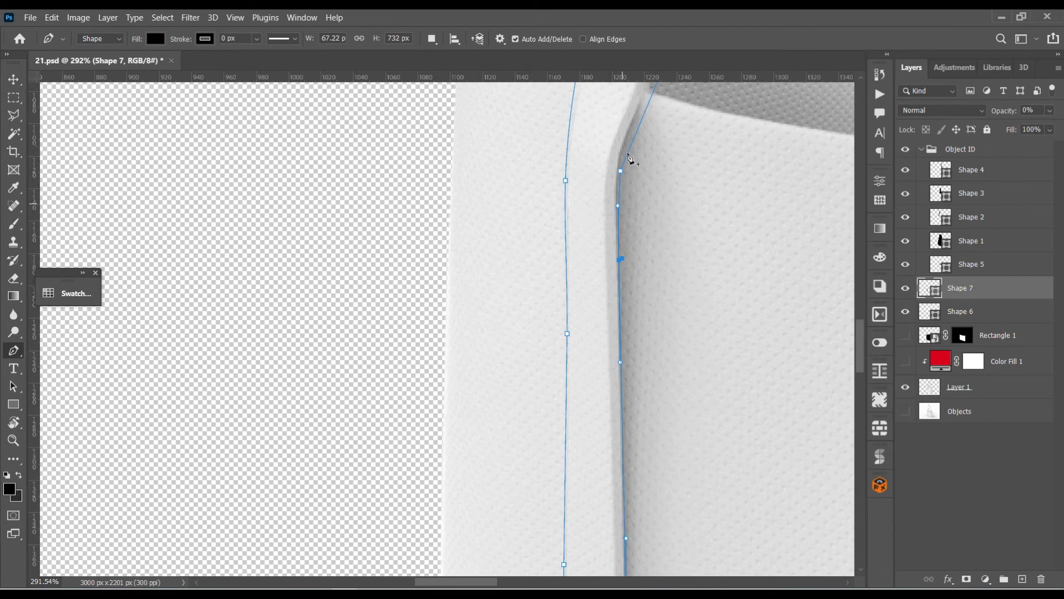
scroll(629, 160, "up", 1)
Reshape the outline's top-left corner to follow the strap.
left_click(636, 181)
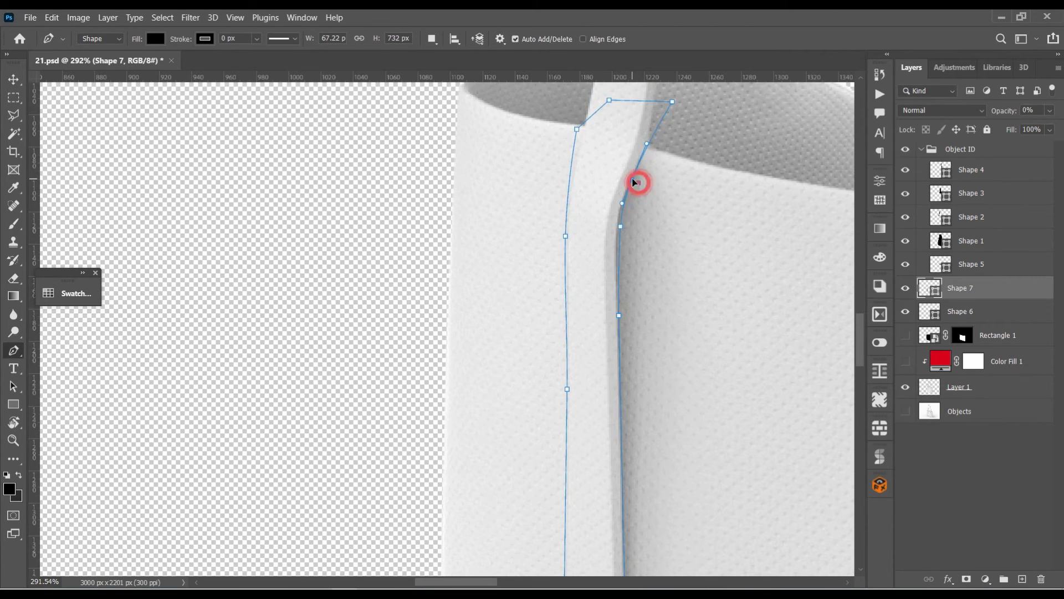
left_click(620, 226, "ctrl")
left_click_drag(564, 118, 585, 133)
left_click(538, 205, "ctrl")
scroll(595, 432, "down", 1)
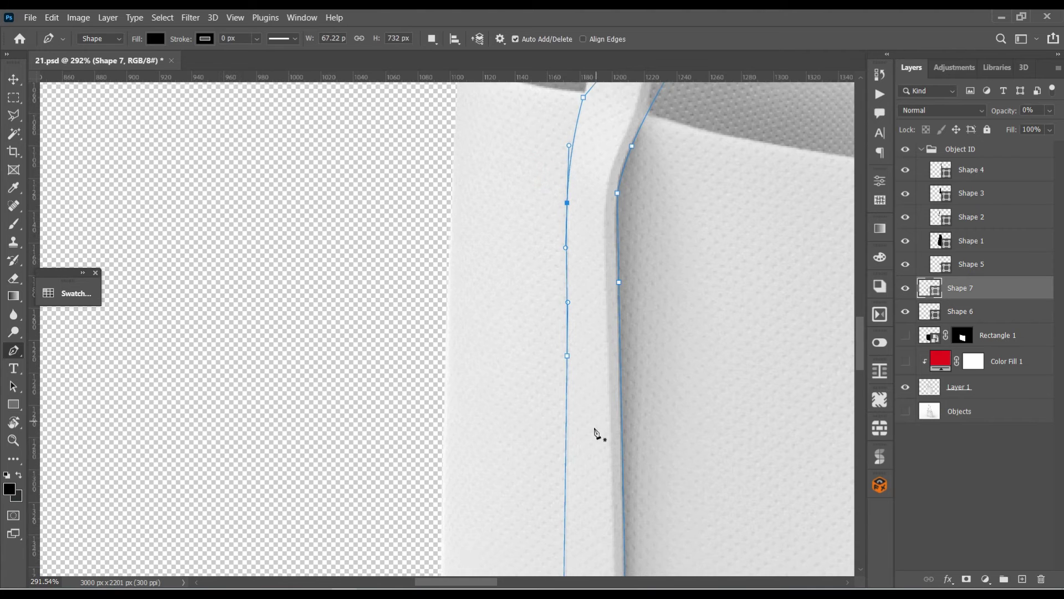
scroll(595, 432, "down", 3)
Pull the bottom-left and bottom-right anchors onto the strap's lower end.
left_click(549, 466, "ctrl")
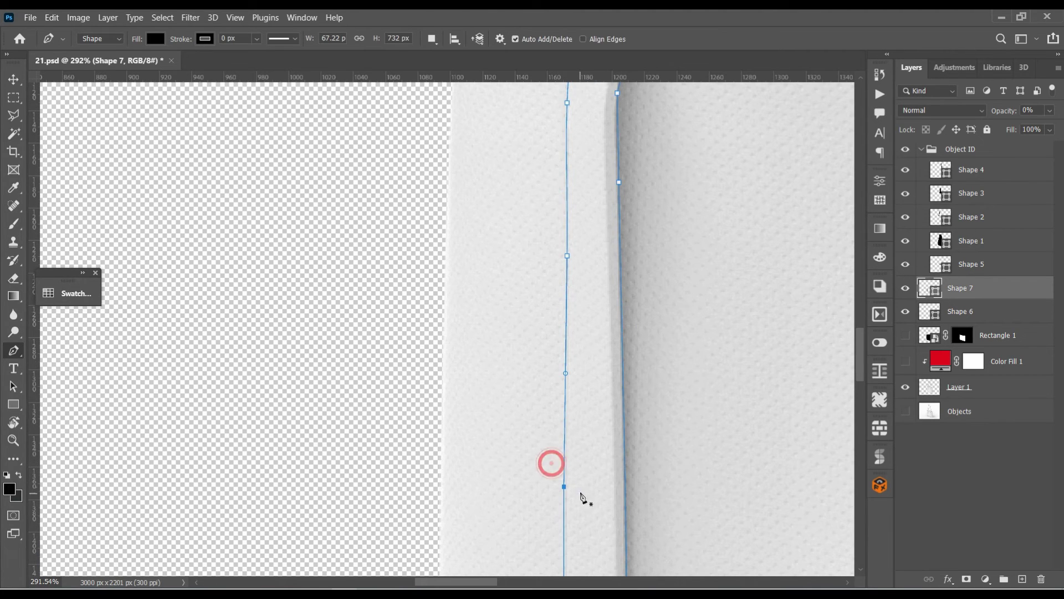
scroll(598, 544, "down", 1)
scroll(599, 503, "down", 3)
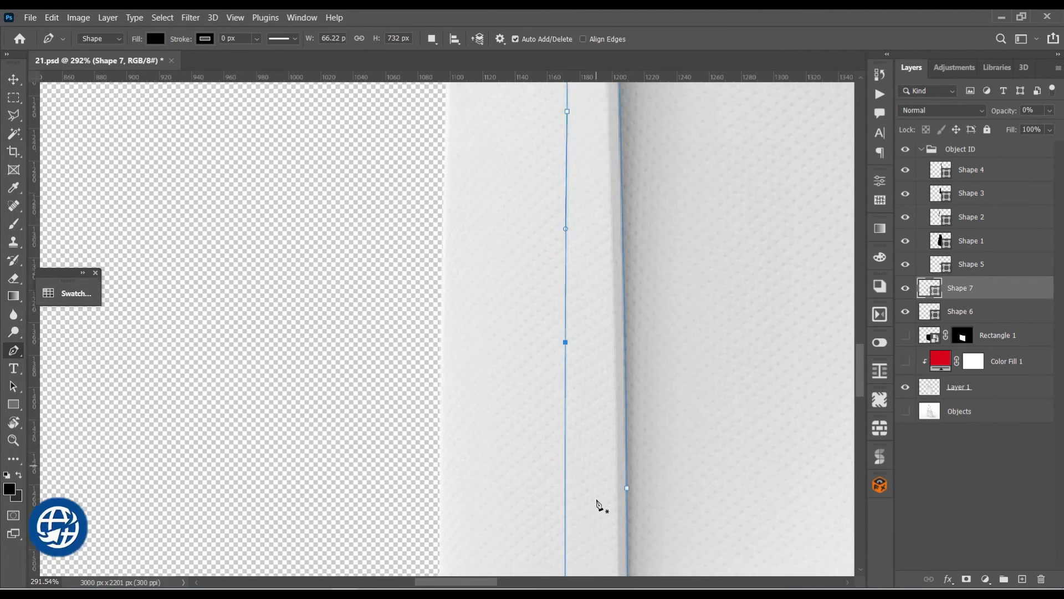
scroll(599, 503, "down", 4)
scroll(599, 503, "down", 2)
scroll(598, 503, "down", 2)
scroll(598, 505, "down", 1)
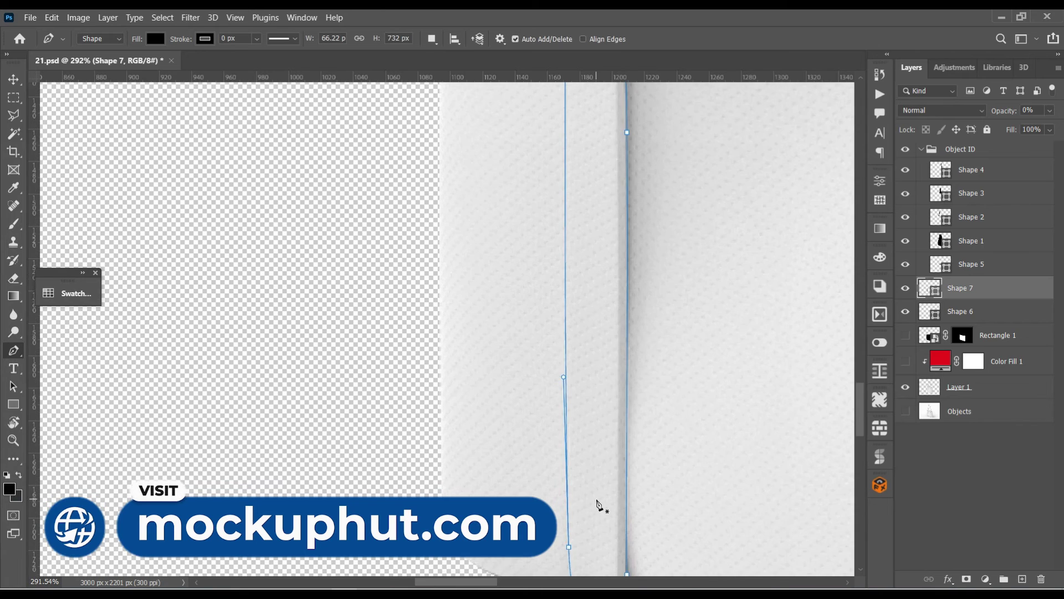
scroll(600, 503, "down", 2)
scroll(593, 510, "down", 3)
left_click(574, 497, "ctrl")
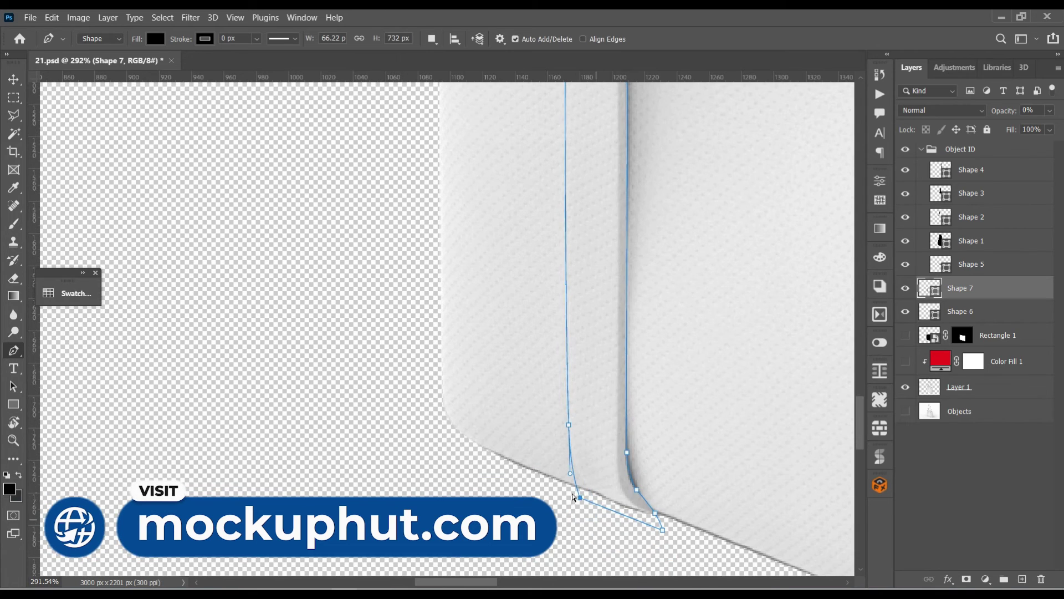
left_click_drag(580, 497, 596, 498)
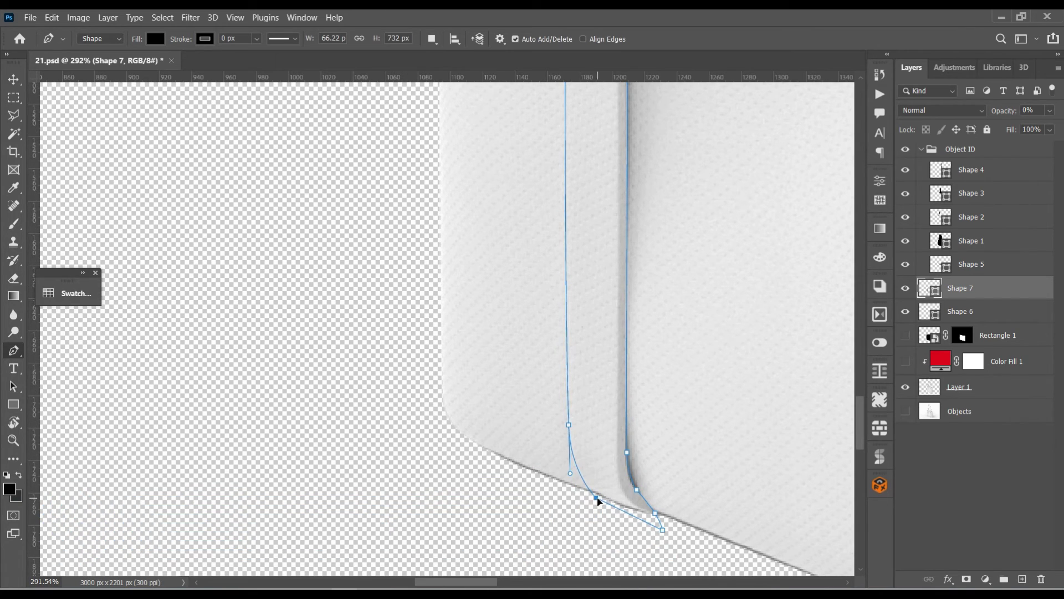
left_click_drag(663, 530, 660, 527)
Zoom out to view the whole reshaped strap outline.
scroll(567, 297, "down", 2, "alt")
scroll(626, 301, "down", 2, "alt")
scroll(632, 373, "down", 2, "alt")
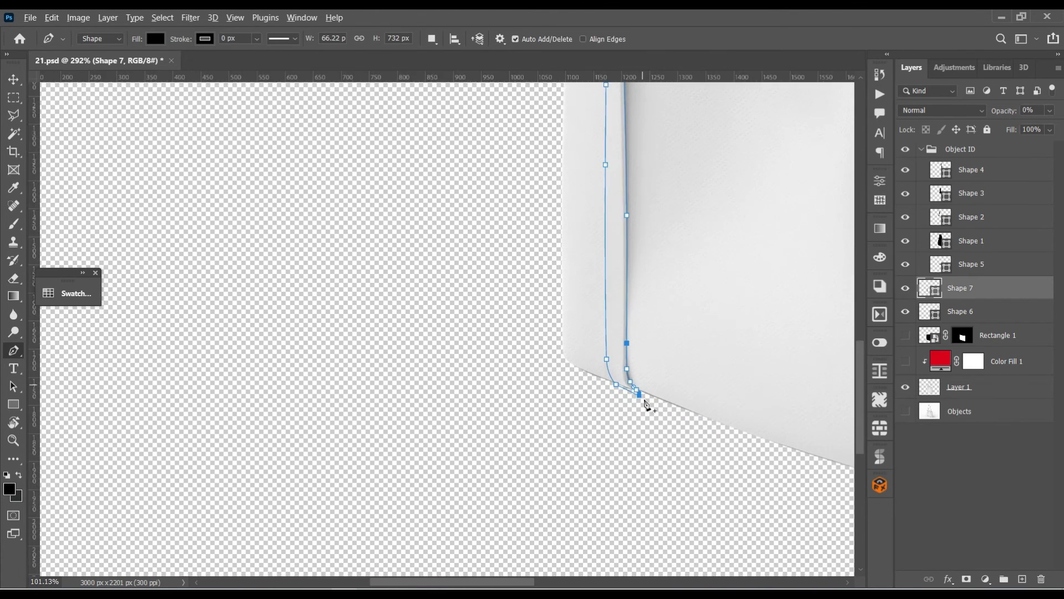
scroll(642, 399, "down", 1, "alt")
scroll(643, 421, "down", 1, "alt")
scroll(676, 443, "up", 1)
scroll(707, 468, "up", 1)
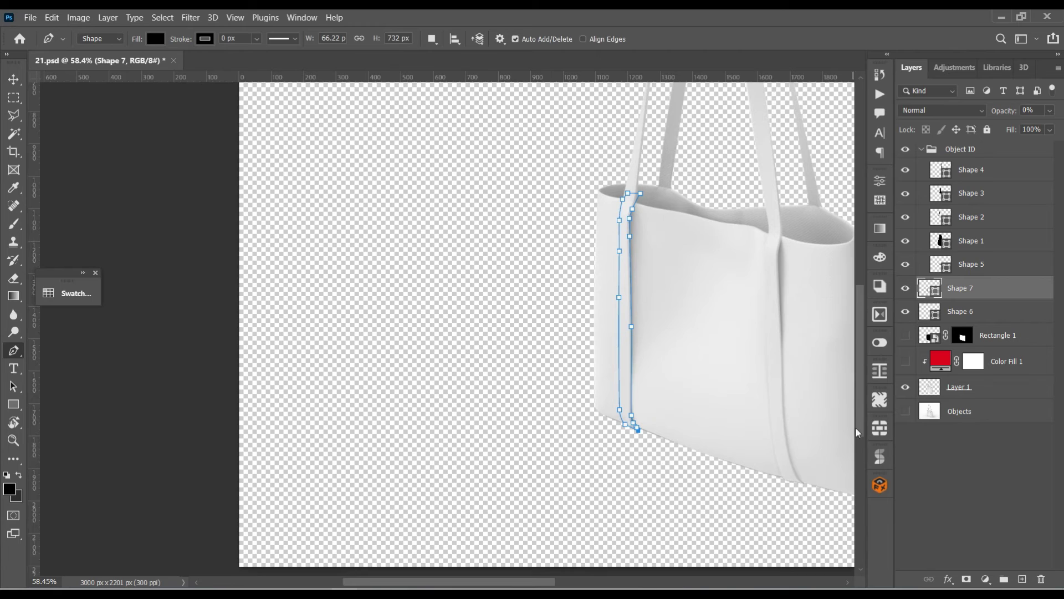
Move the Shape 6 and Shape 7 layers into the Object ID group.
left_click(996, 316)
left_click(992, 292, "shift")
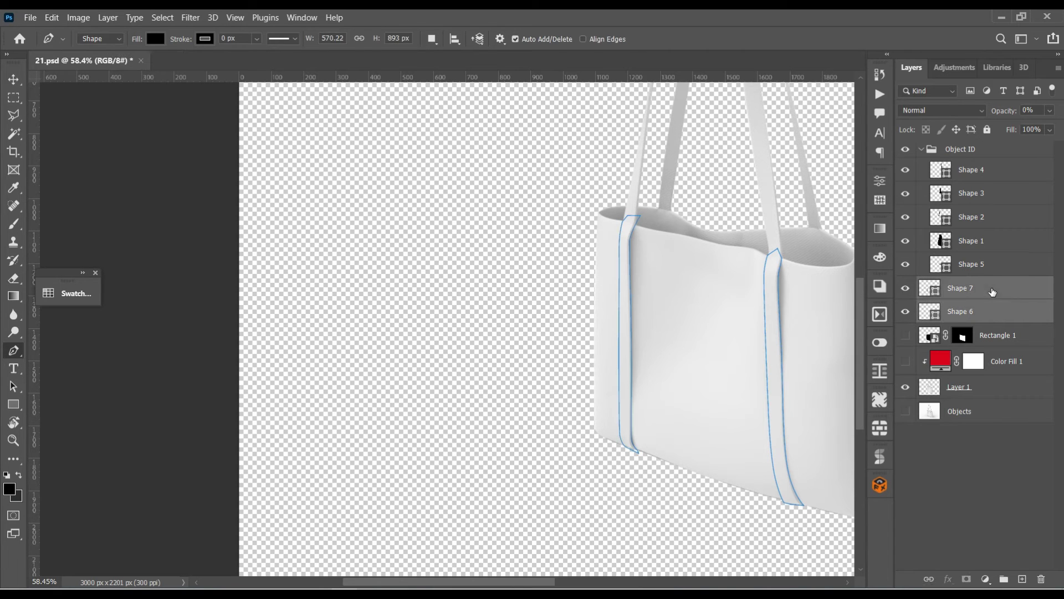
left_click_drag(992, 287, 993, 280)
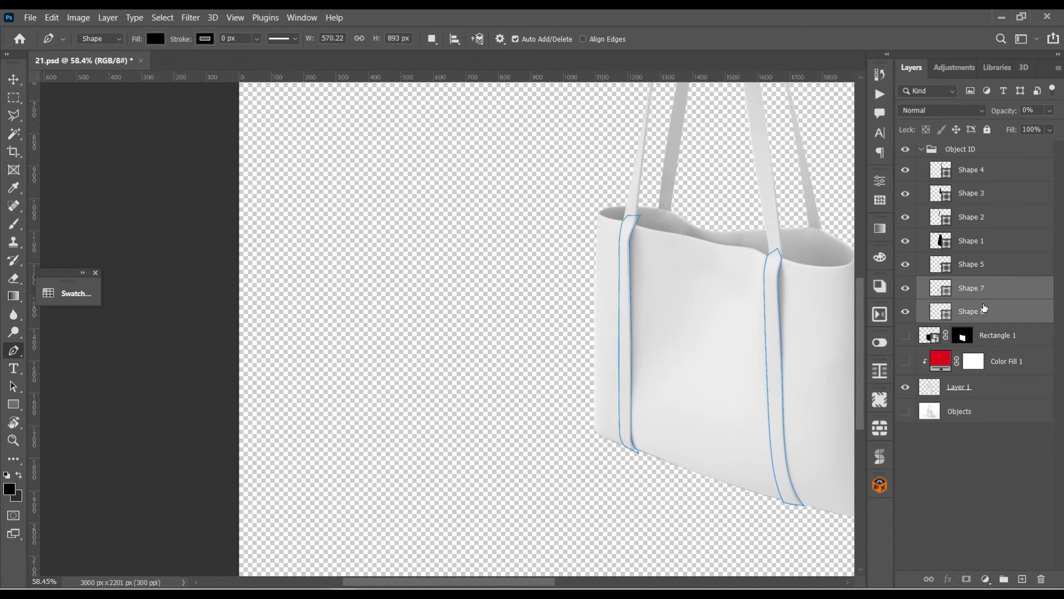
Load both straps as one selection, then show Rectangle 1 and target its layer mask.
left_click(947, 316, "ctrl")
left_click(945, 292, "ctrl+shift")
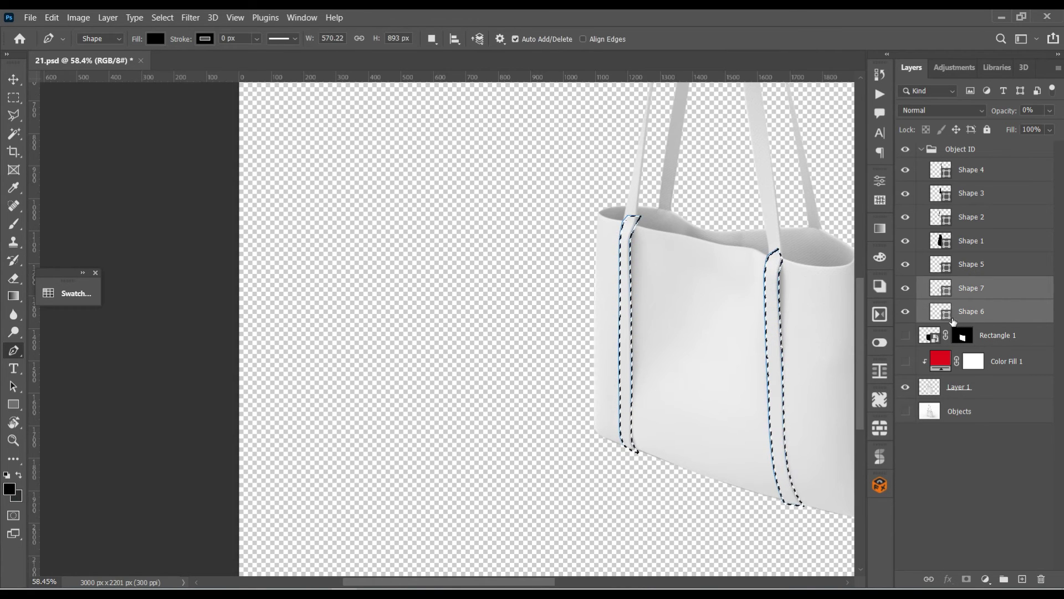
left_click(995, 316)
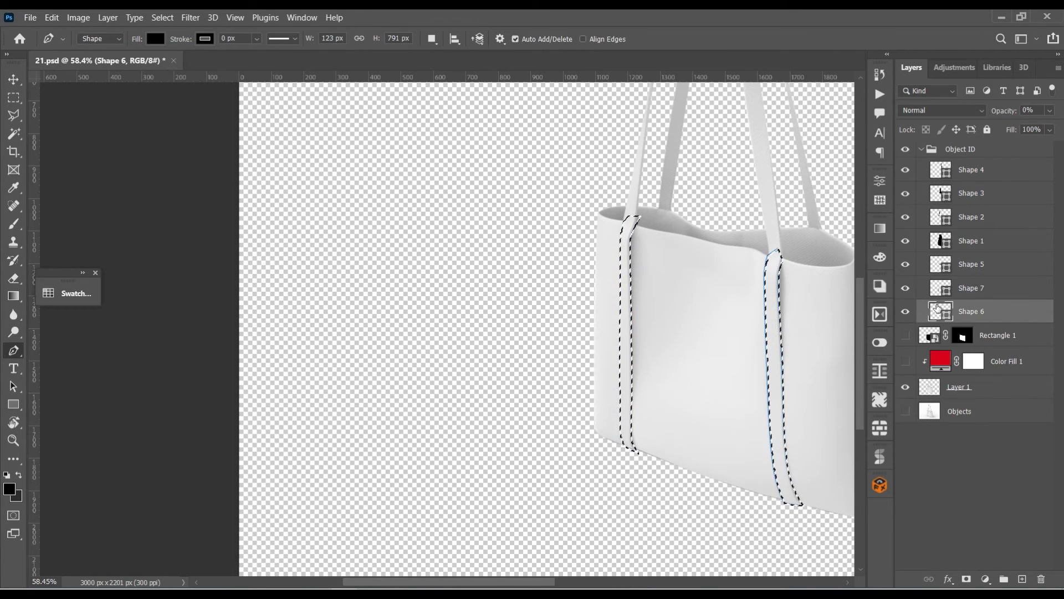
key("ctrl+d")
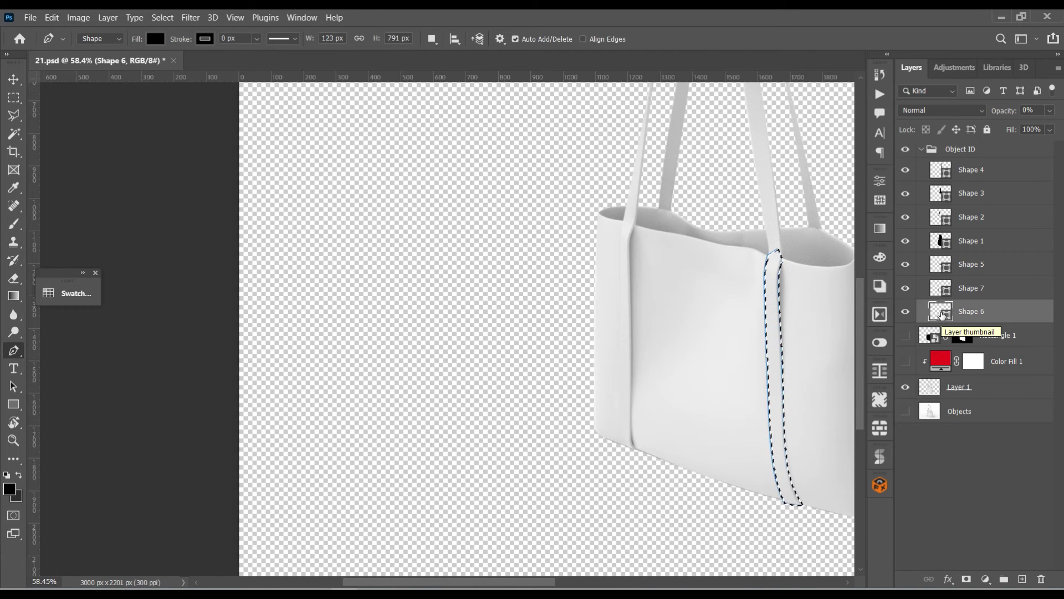
left_click(941, 290, "ctrl+shift")
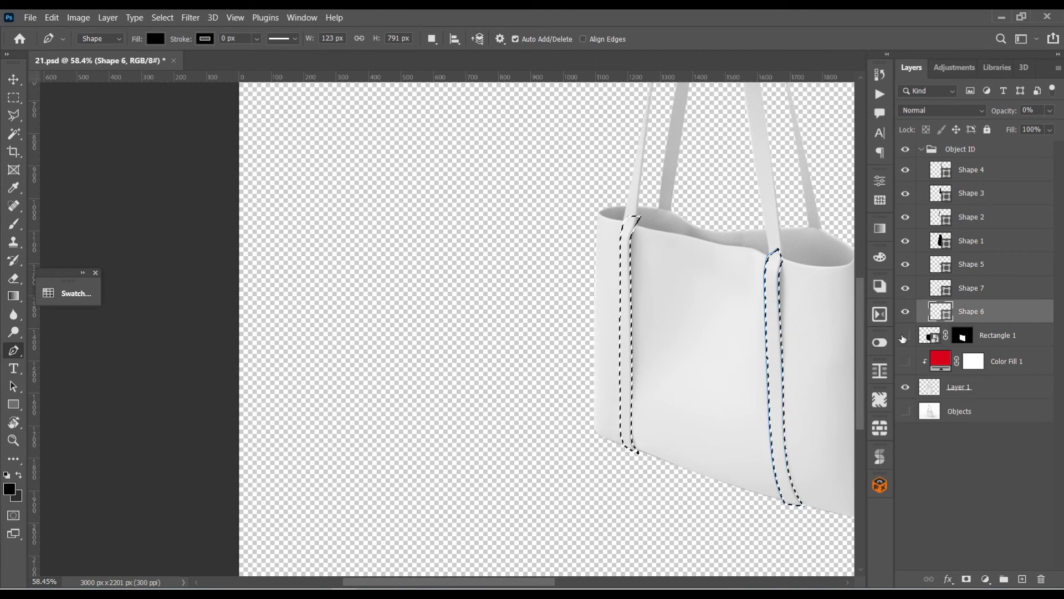
left_click(905, 335)
left_click(961, 343)
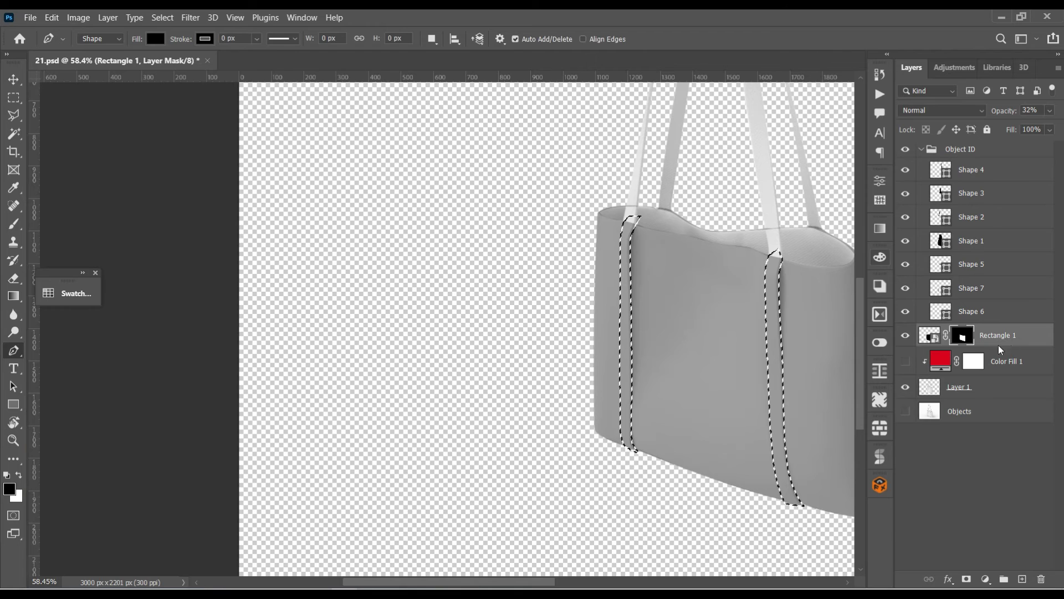
In mask view, paint both straps black within the selection, then deselect.
left_click(962, 336, "alt")
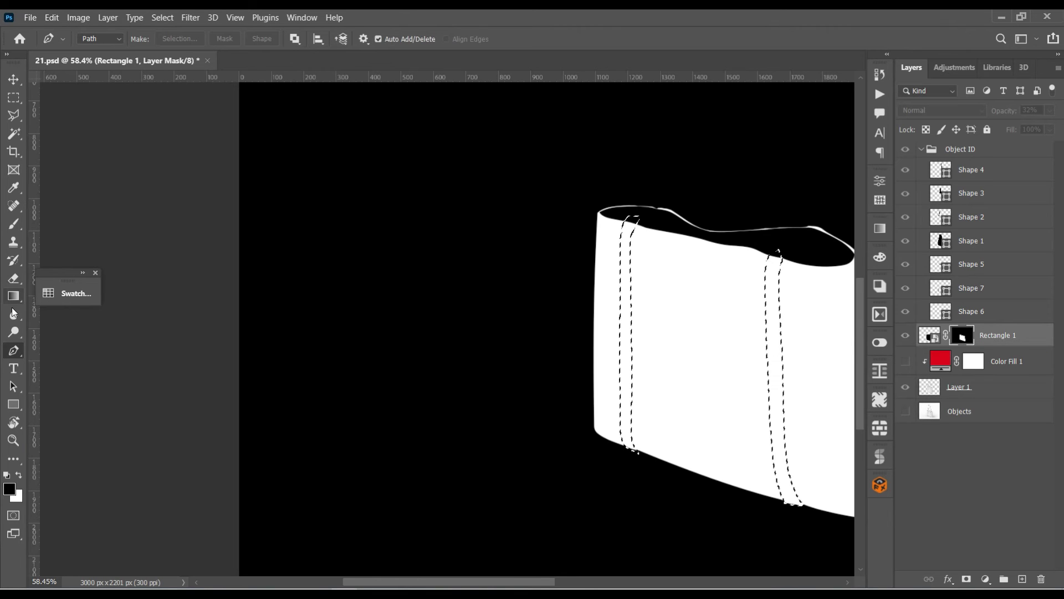
key("b")
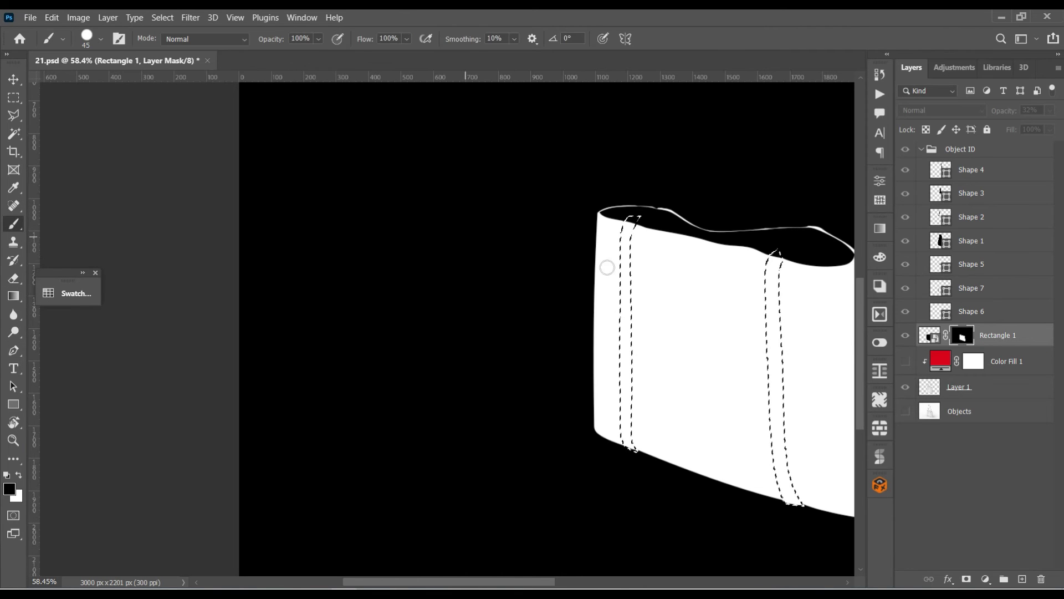
left_click_drag(633, 221, 618, 230)
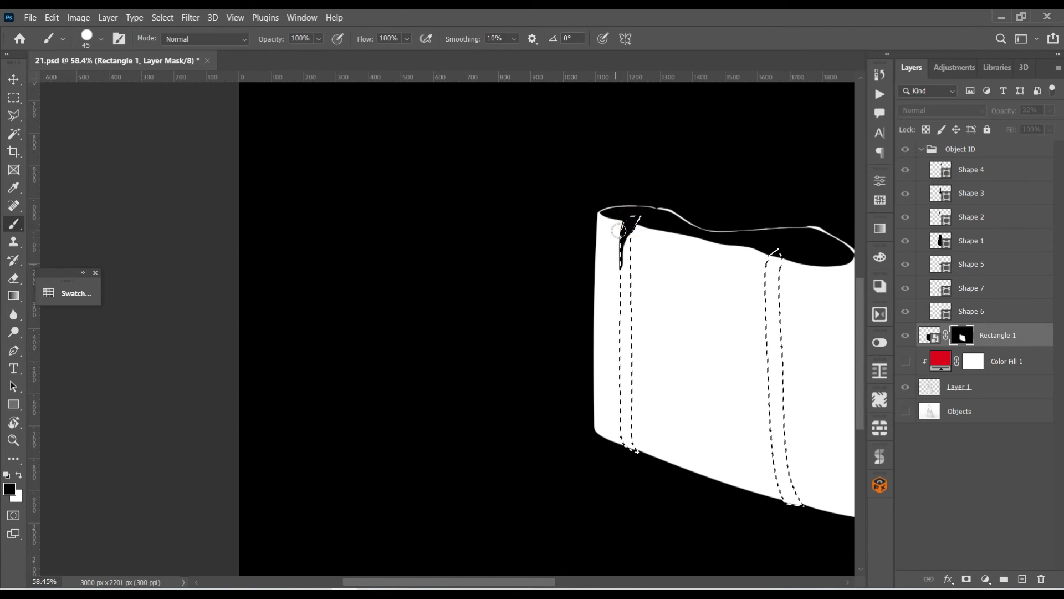
left_click_drag(623, 292, 625, 430)
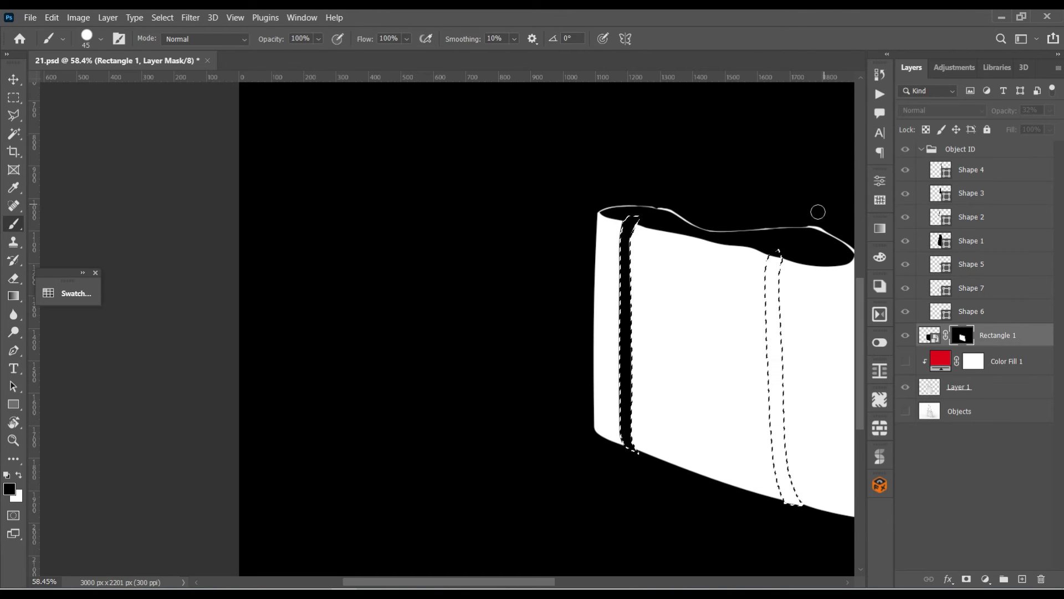
left_click_drag(775, 251, 789, 501)
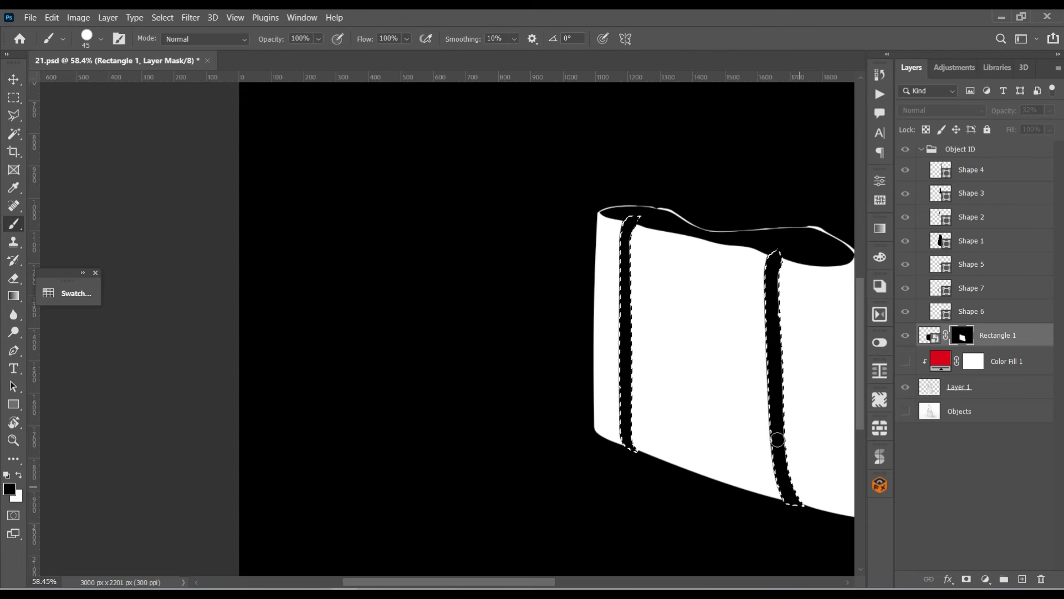
key("ctrl+d")
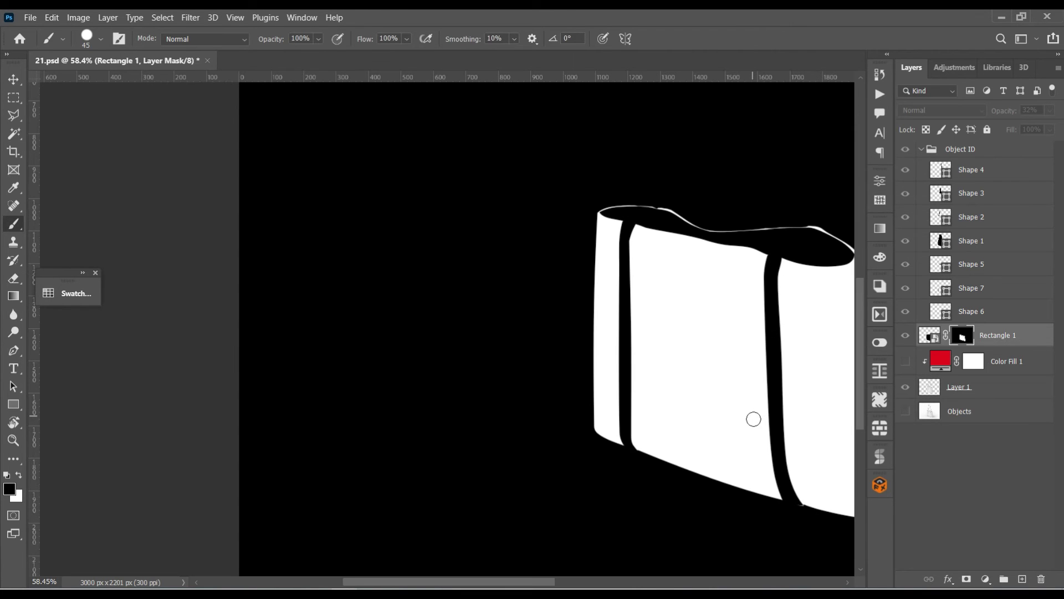
Blacken the leftover white sliver at the strap's bottom and return to the composite view.
scroll(654, 519, "up", 1)
scroll(653, 512, "up", 3)
scroll(649, 499, "up", 2)
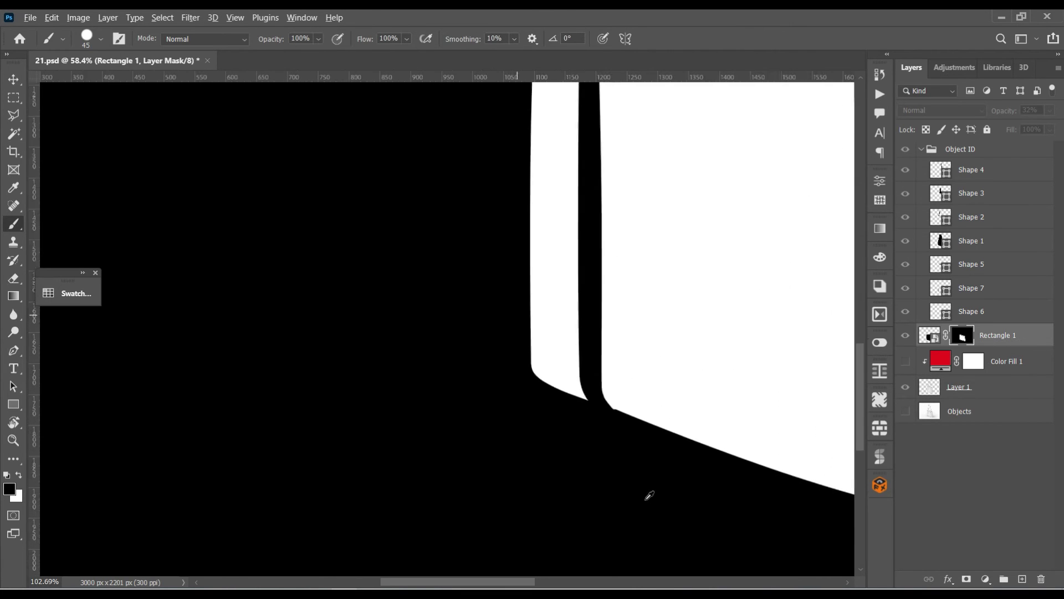
scroll(649, 476, "up", 2)
scroll(649, 461, "down", 1)
scroll(653, 464, "down", 2)
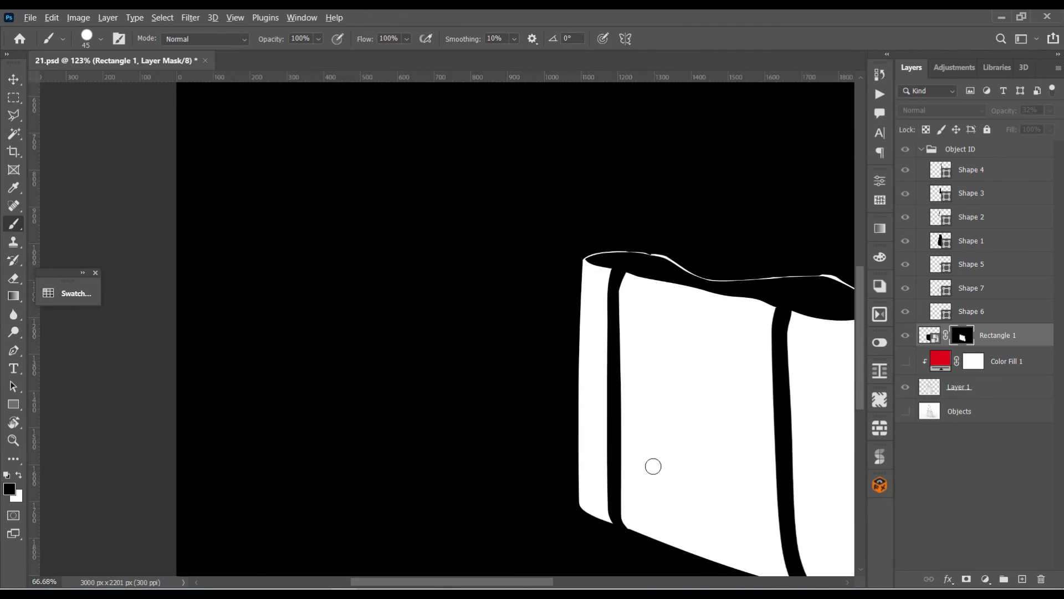
scroll(720, 499, "down", 2)
scroll(693, 471, "down", 2)
scroll(672, 444, "up", 1)
scroll(692, 477, "up", 2)
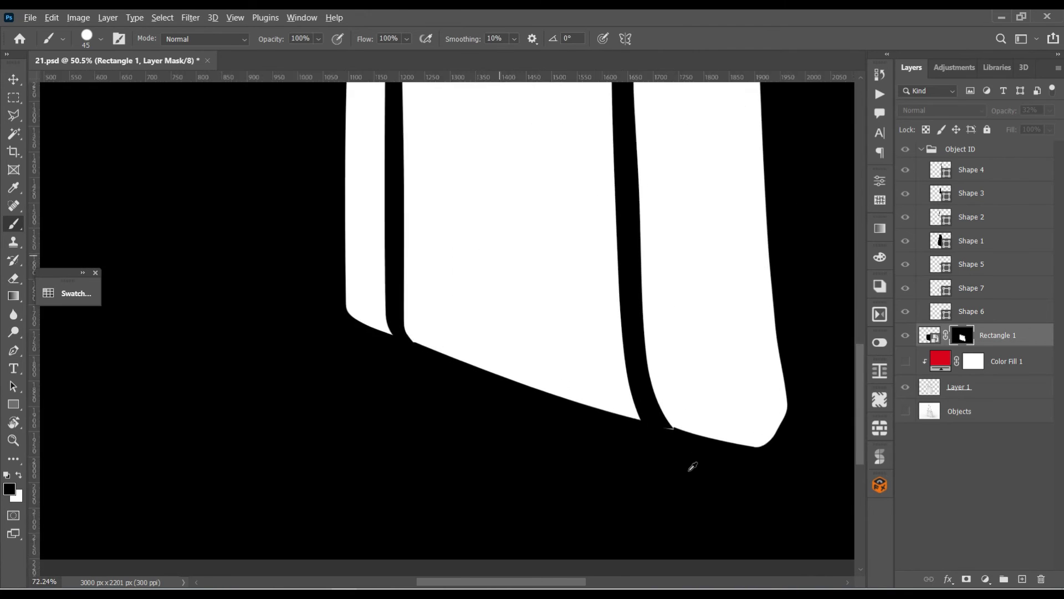
scroll(690, 466, "up", 1)
scroll(665, 469, "up", 1)
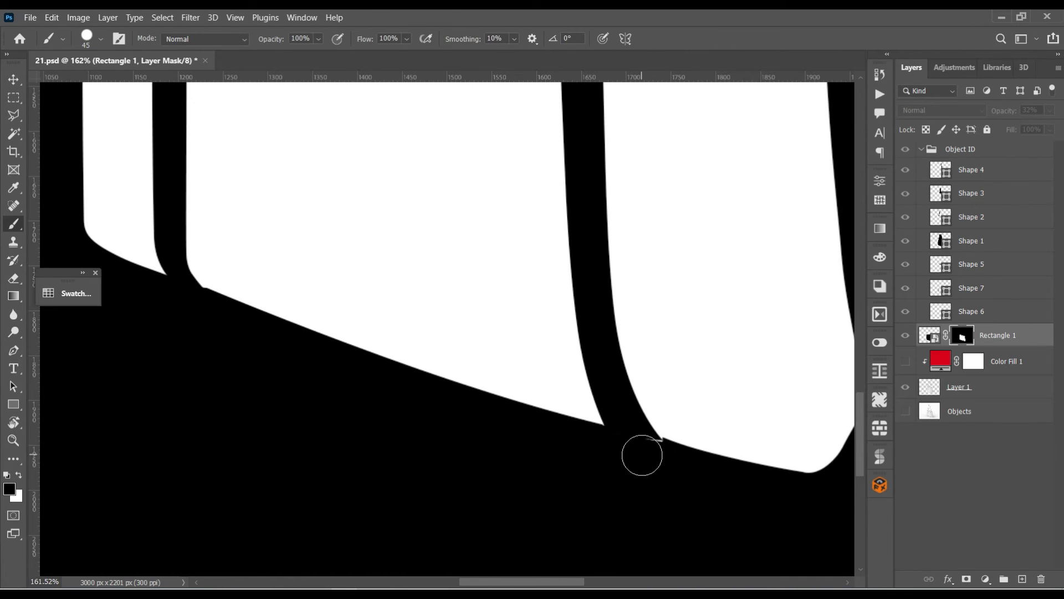
left_click(642, 451)
scroll(704, 476, "down", 1)
scroll(689, 447, "down", 2)
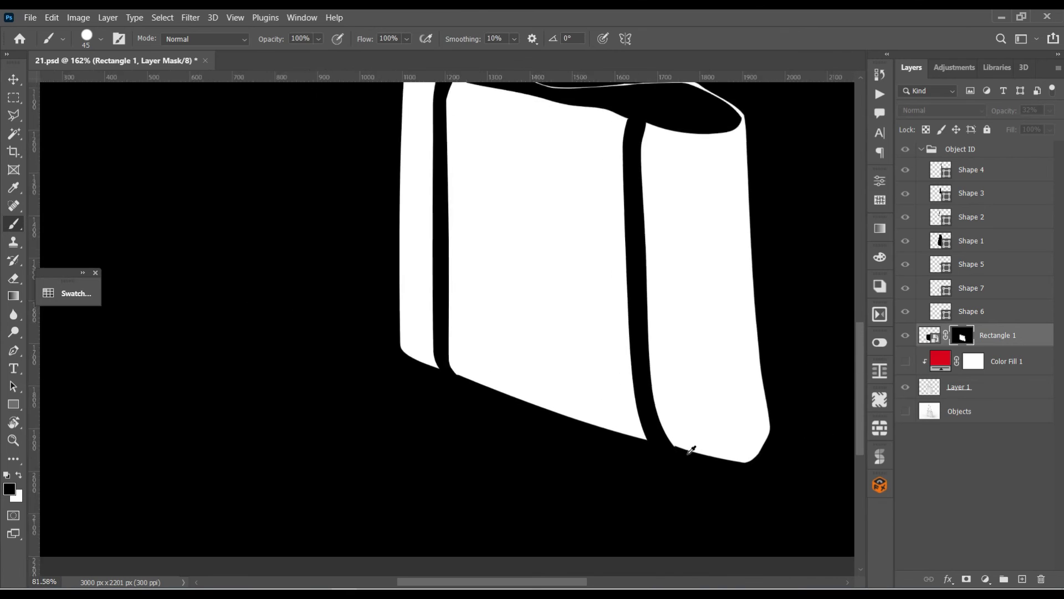
scroll(693, 437, "down", 2)
scroll(689, 342, "up", 1)
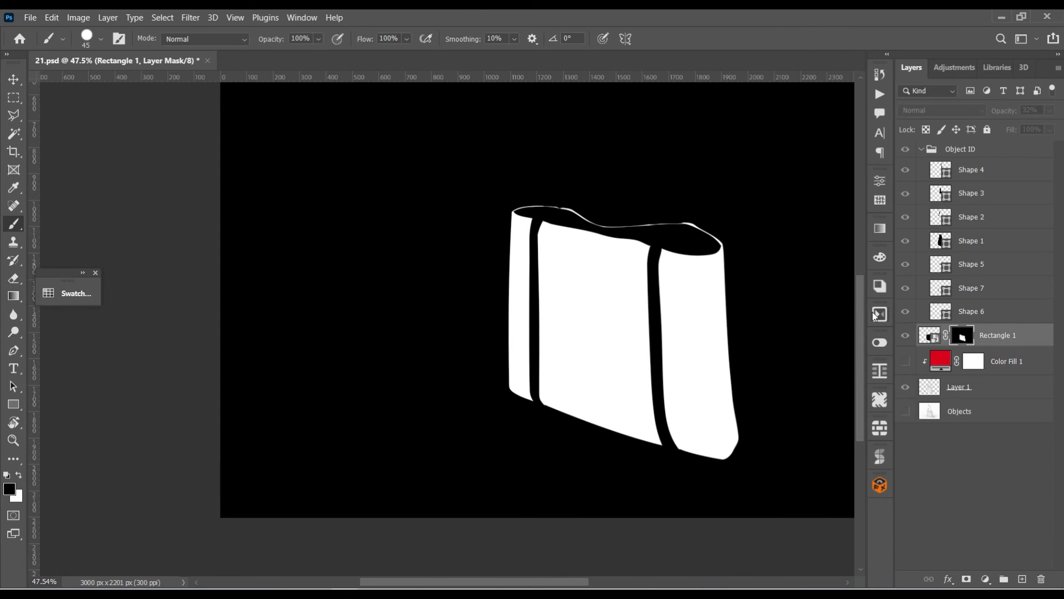
left_click(967, 337, "alt")
With a brush reduced to 25, paint out the rim line crossing the right strap on Rectangle 1's mask.
scroll(556, 306, "up", 2)
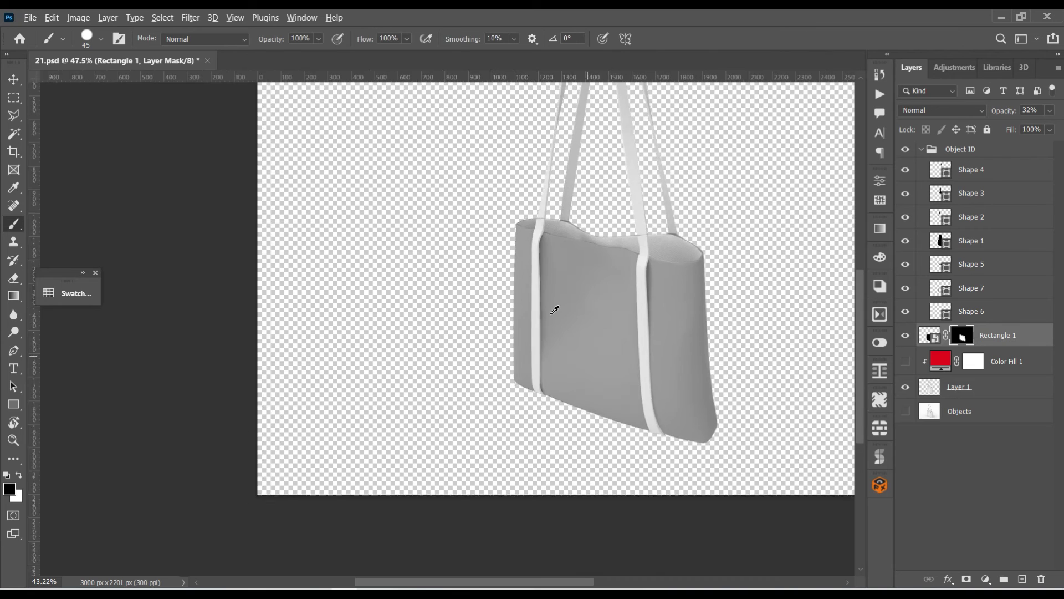
scroll(637, 285, "up", 3)
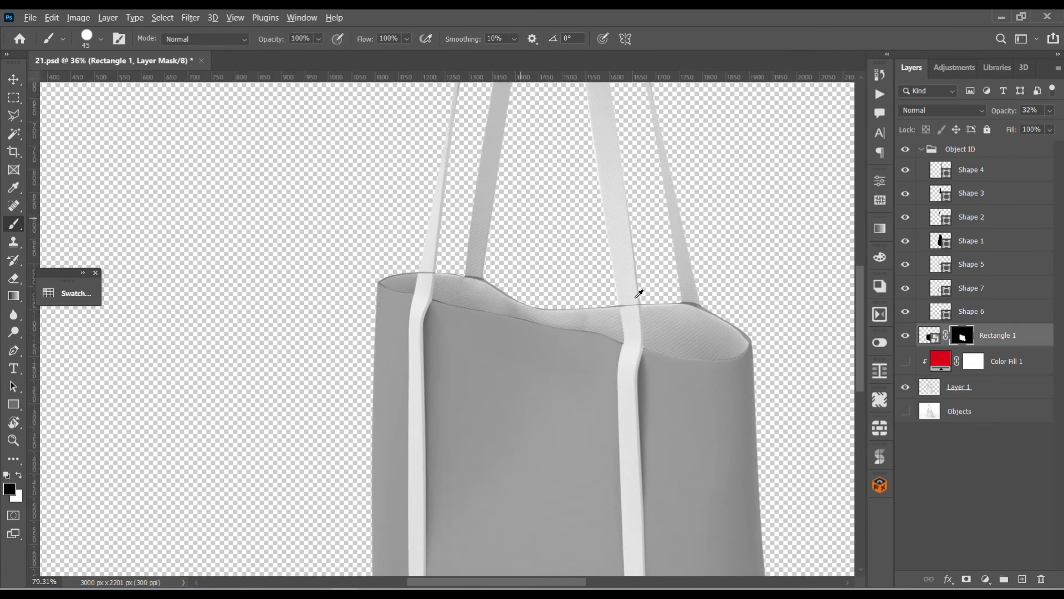
scroll(636, 297, "up", 3)
scroll(623, 349, "up", 2)
scroll(628, 377, "up", 3)
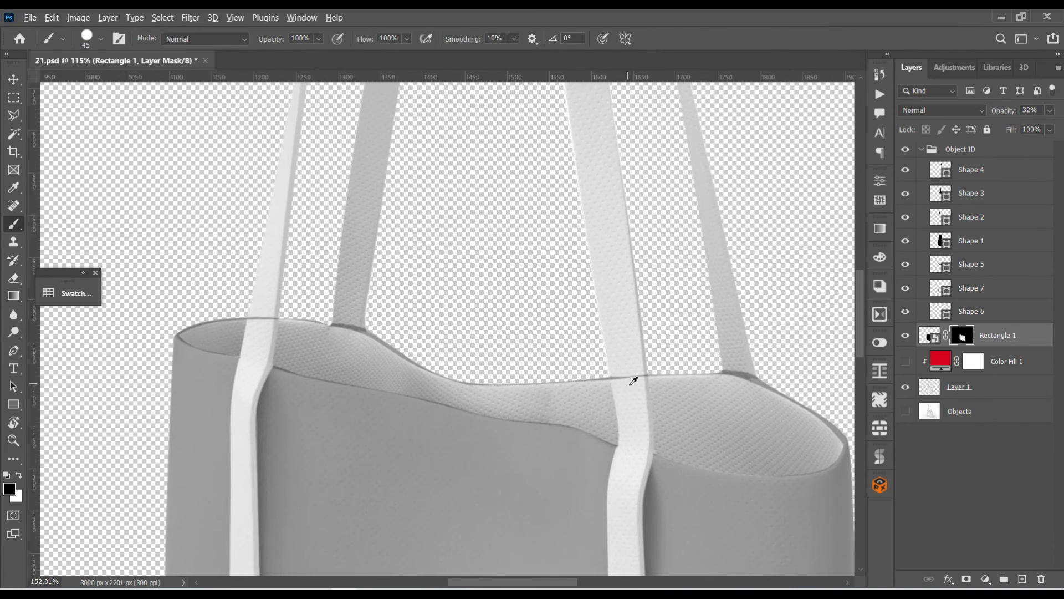
scroll(632, 375, "up", 1)
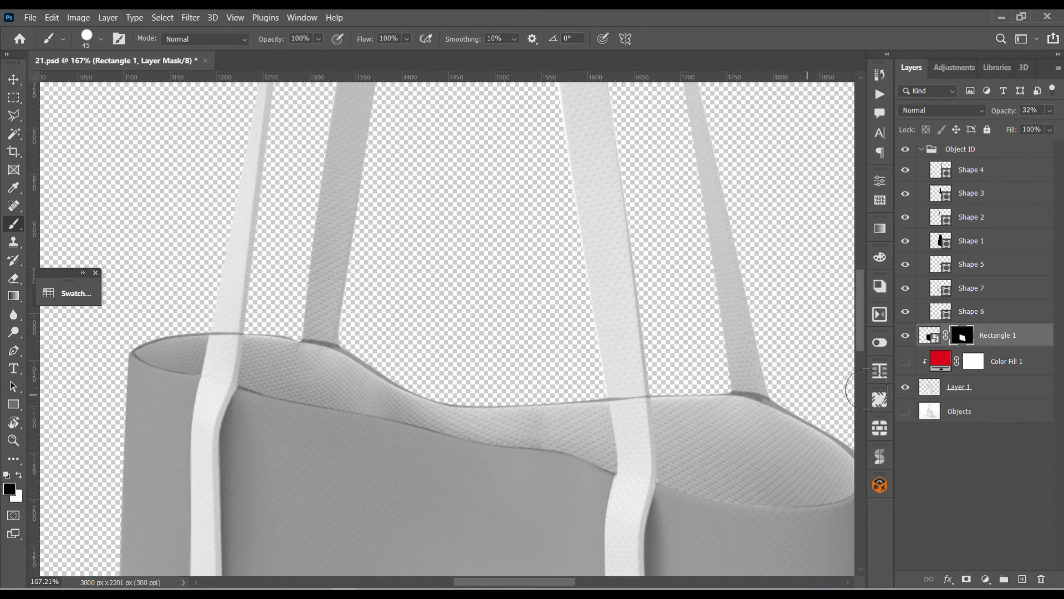
key("bracketleft")
key("bracketleft")
left_click_drag(618, 395, 637, 395)
left_click_drag(363, 317, 422, 330)
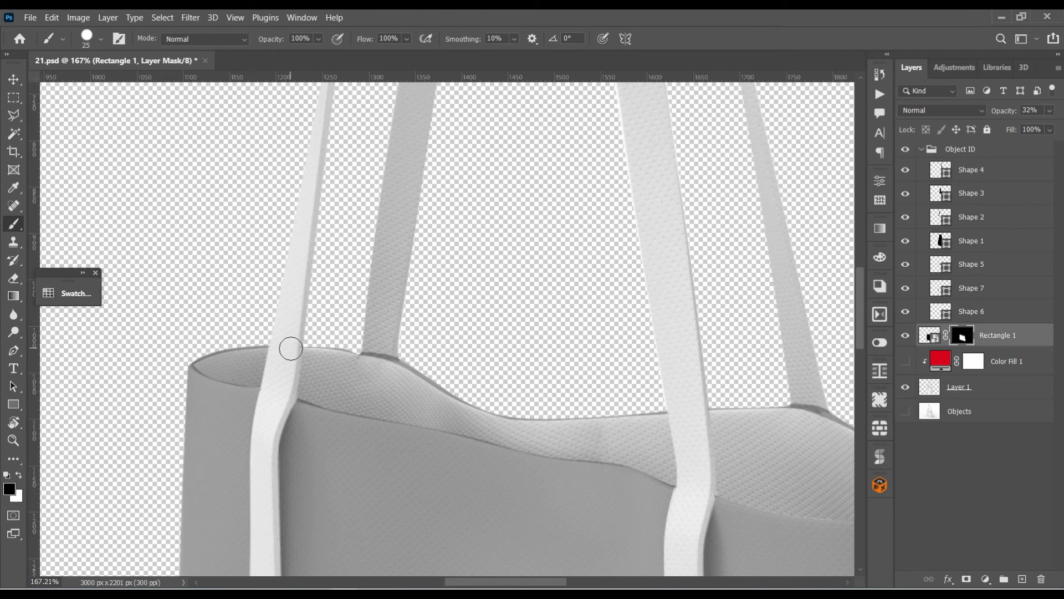
scroll(394, 290, "down", 2, "alt")
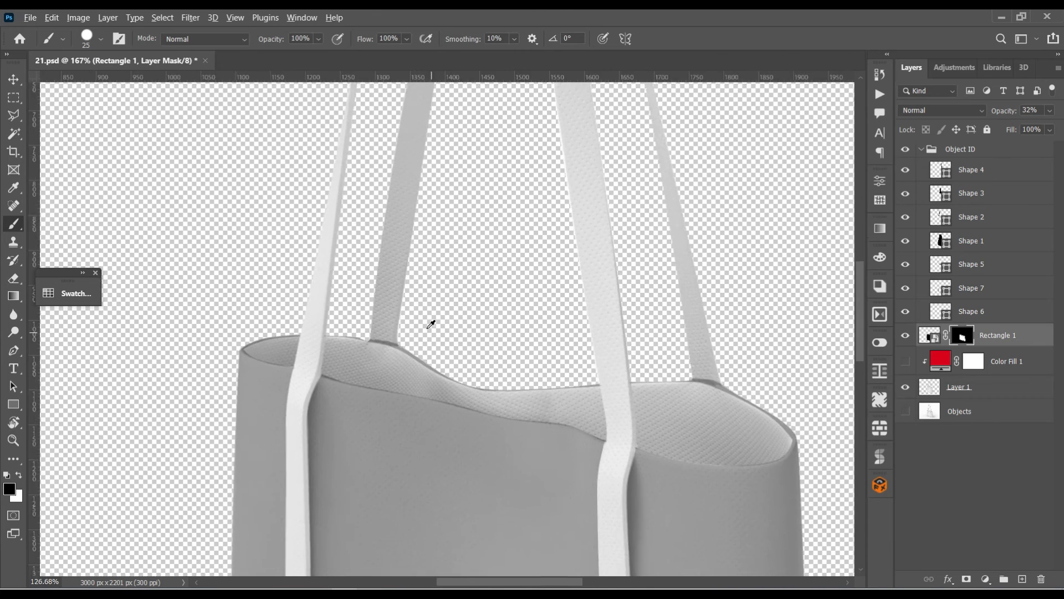
scroll(430, 320, "down", 3, "alt")
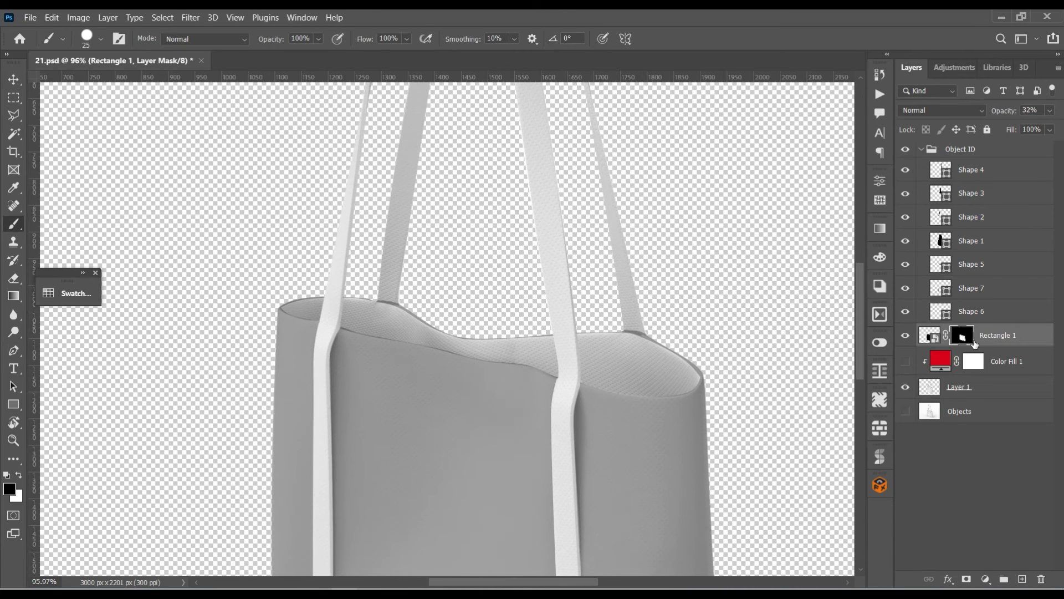
scroll(681, 332, "down", 1, "alt")
scroll(689, 350, "down", 1, "alt")
scroll(687, 355, "down", 2, "alt")
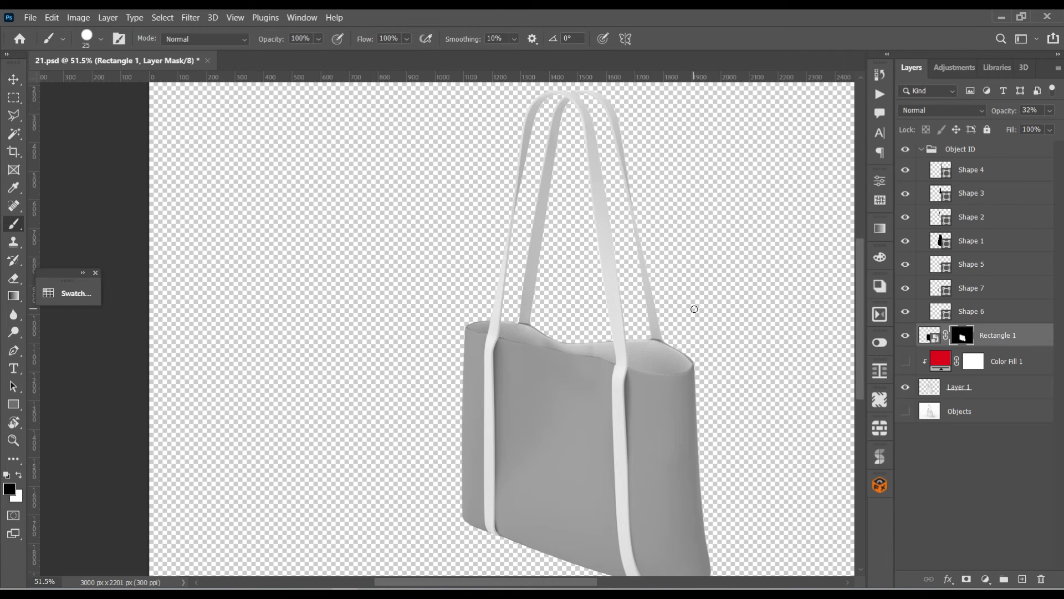
scroll(695, 353, "down", 1, "alt")
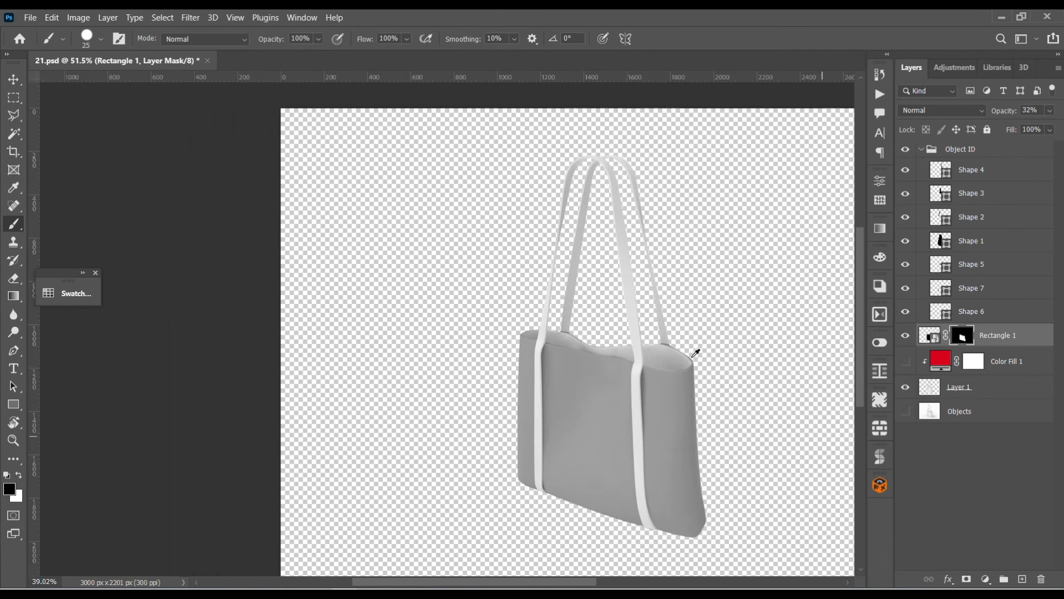
Set Rectangle 1 to 100% opacity, show Color Fill 1, and collapse the Object ID group.
left_click(1051, 111)
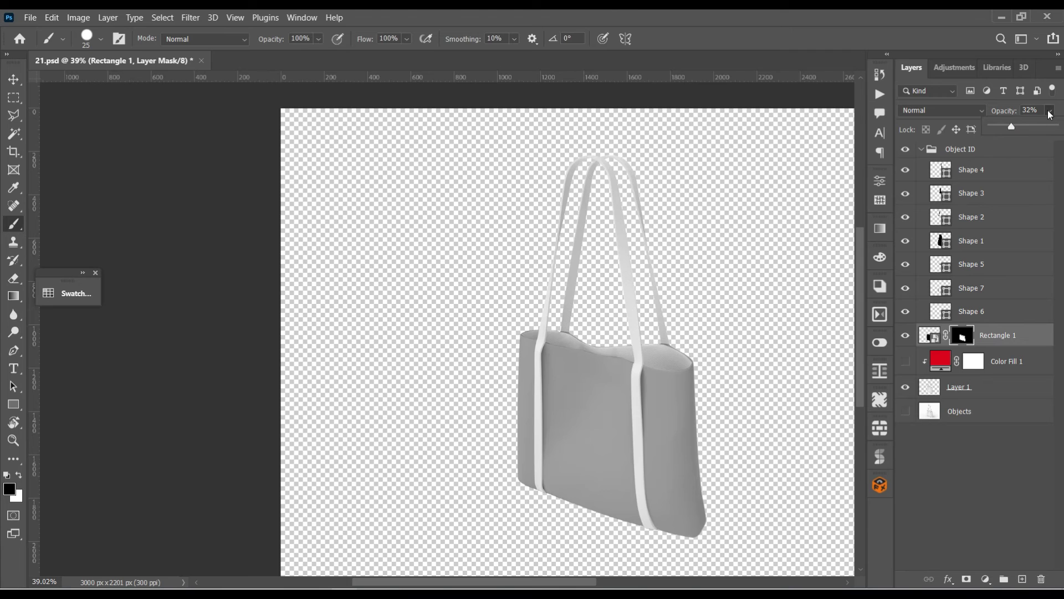
left_click_drag(1008, 128, 1055, 127)
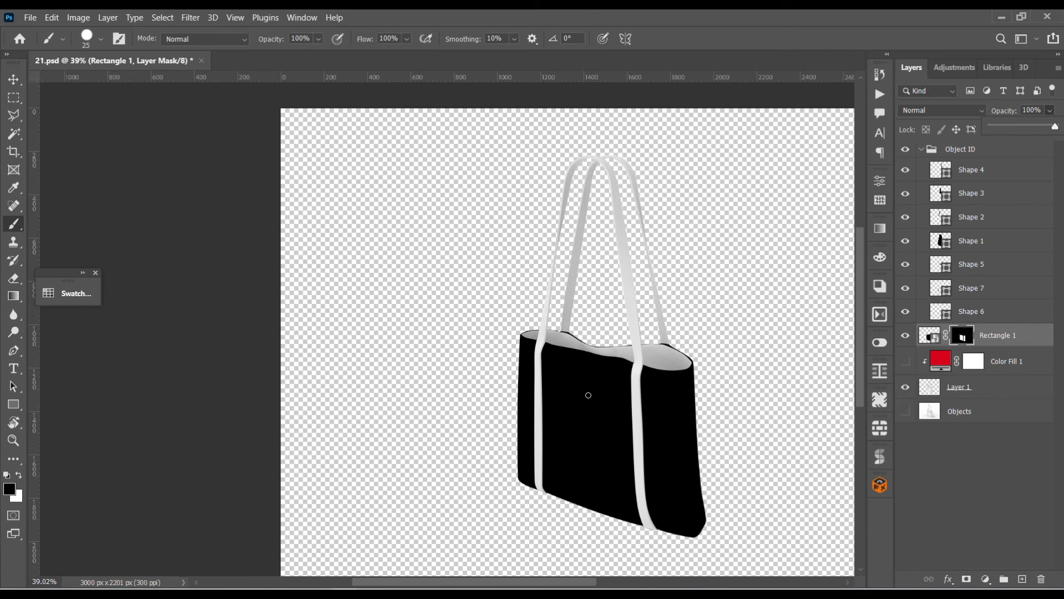
scroll(588, 395, "down", 1, "alt")
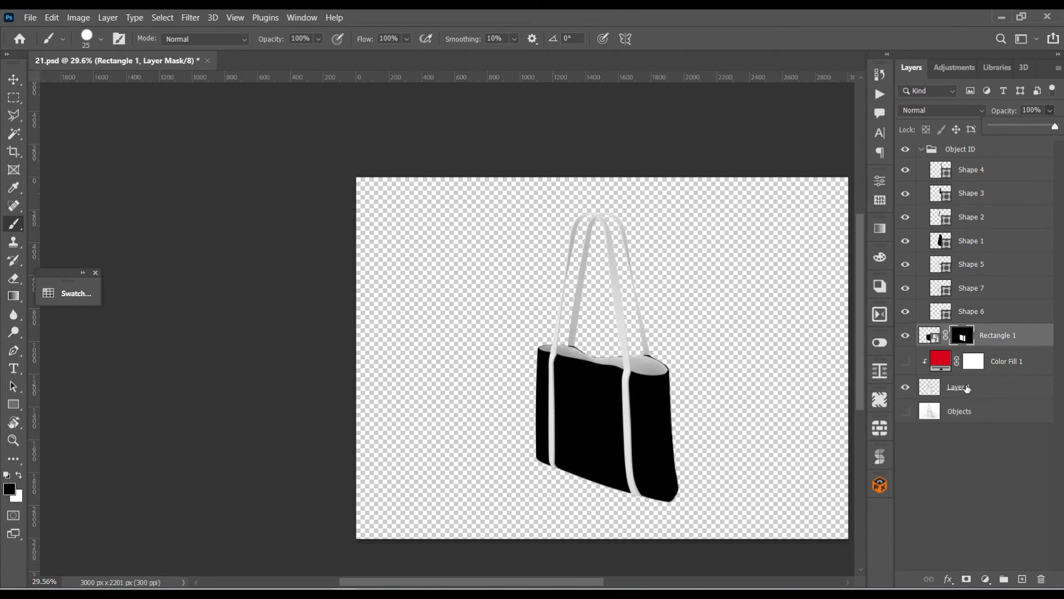
left_click(905, 361)
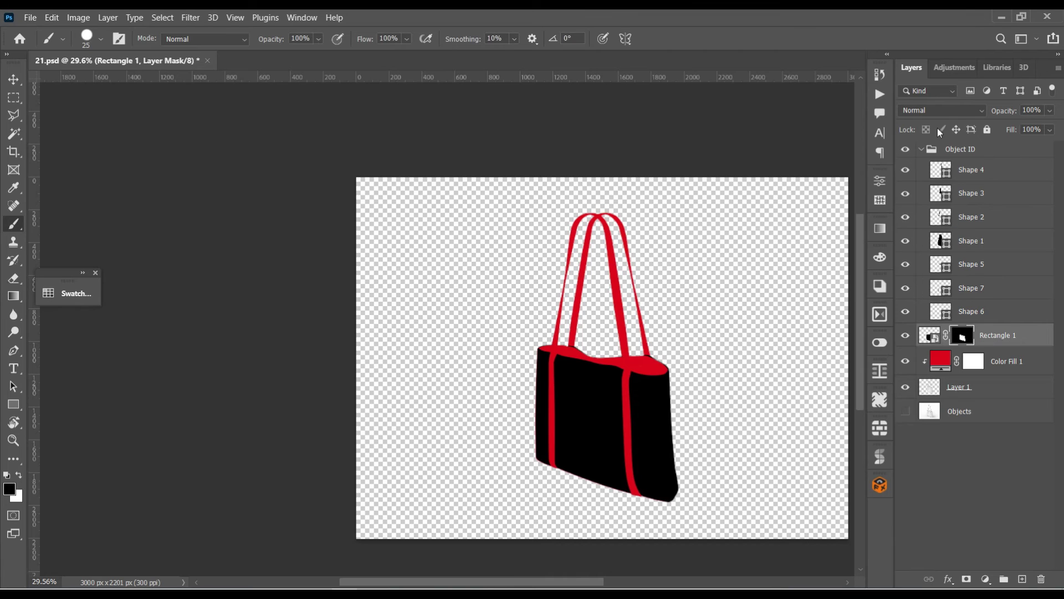
left_click(921, 150)
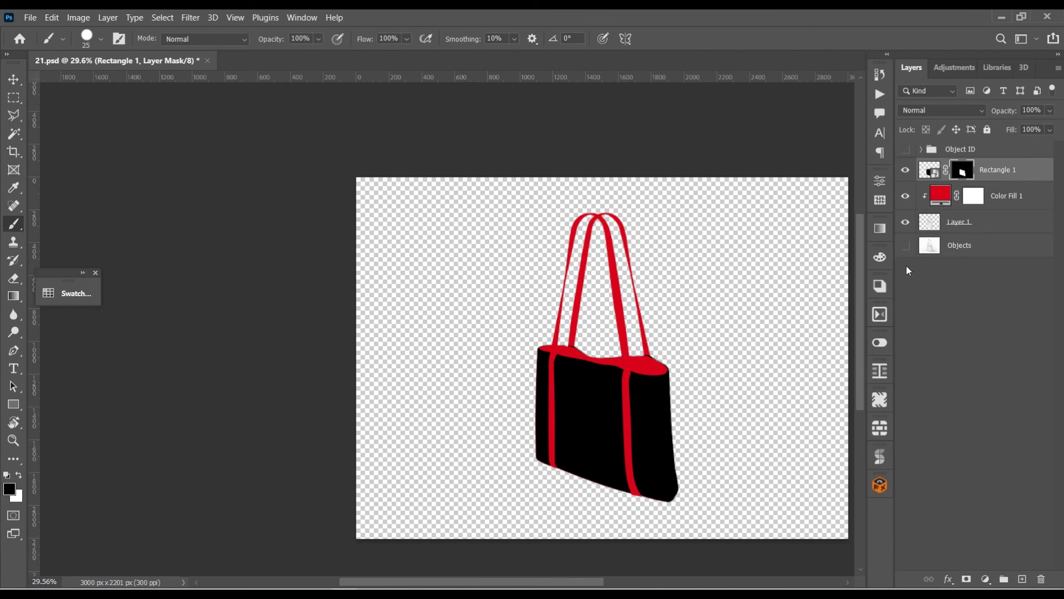
Duplicate the bag photo Layer 1 once and move both layers above Rectangle 1.
left_click(933, 226)
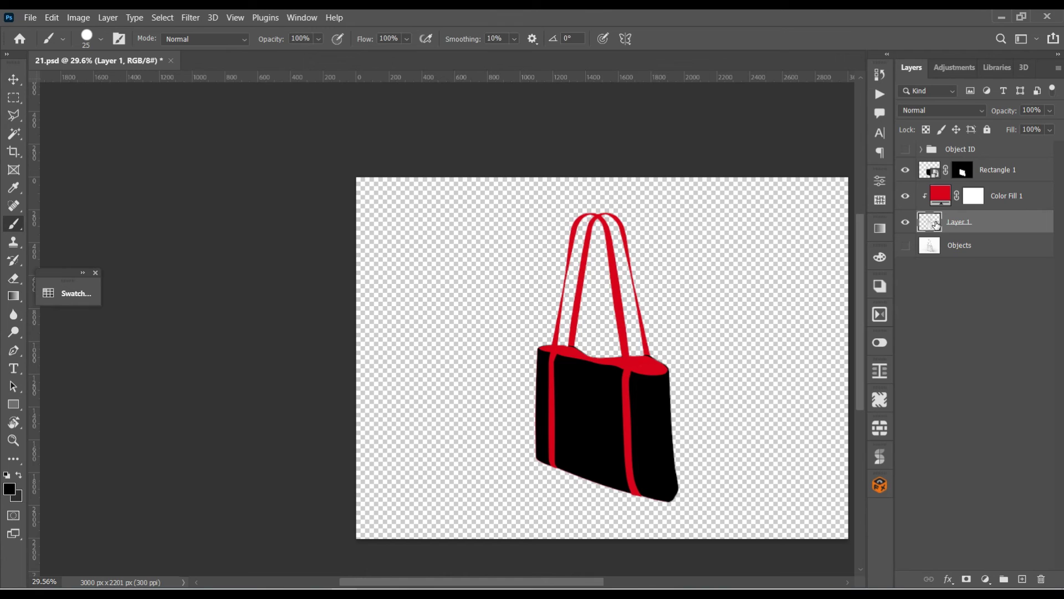
key("ctrl+j")
key("ctrl+j")
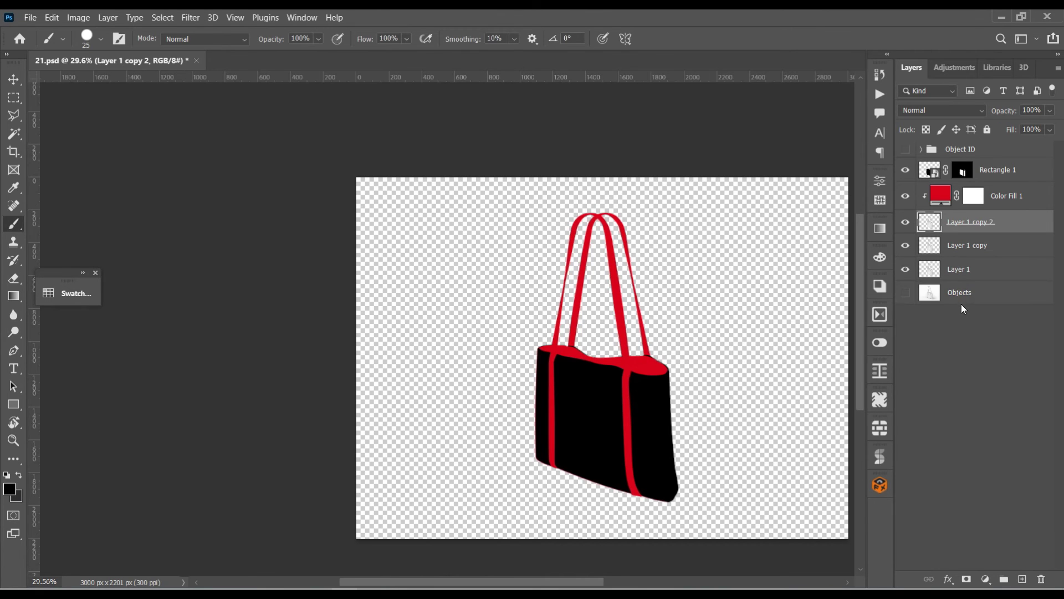
key("ctrl+j")
key("ctrl+z")
left_click(975, 271)
left_click(986, 248, "shift")
left_click_drag(990, 250, 998, 159)
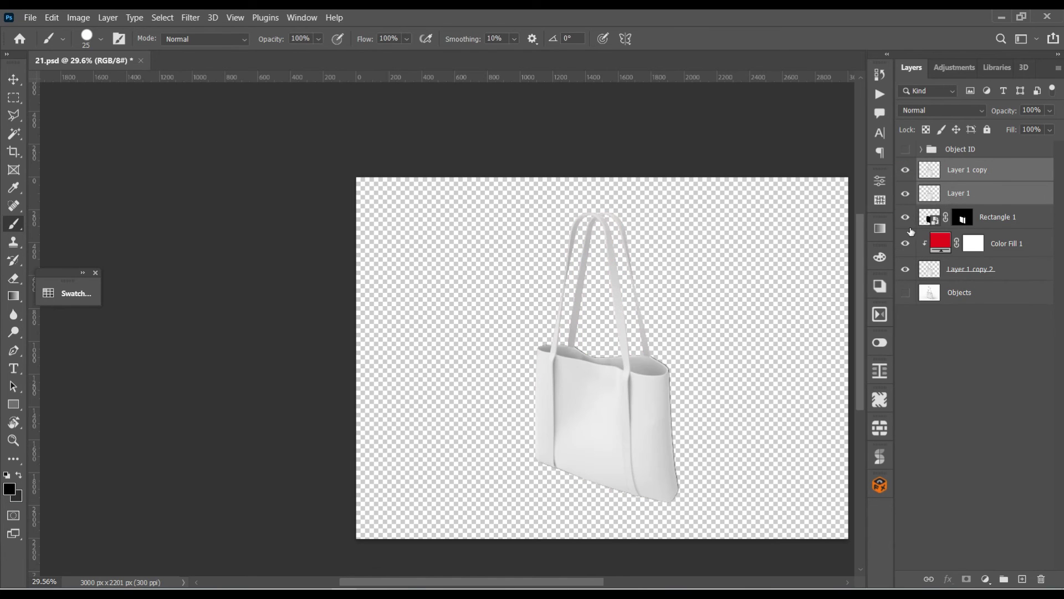
Rename the original Layer 1 to Shadow.
left_click(929, 199)
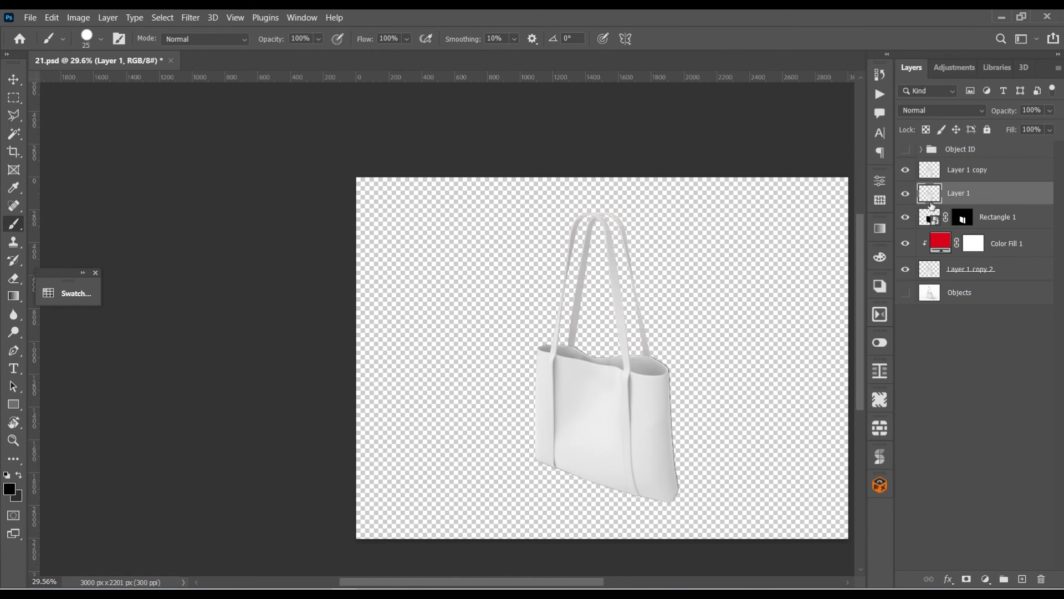
double_click(958, 195)
key("Return")
double_click(963, 196)
type("Shadow")
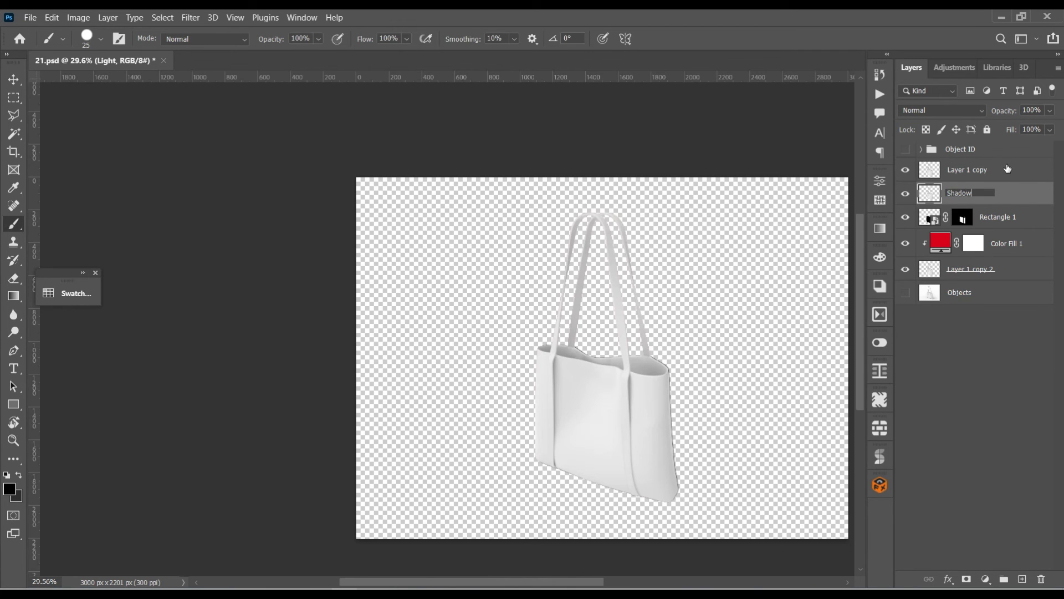
key("Return")
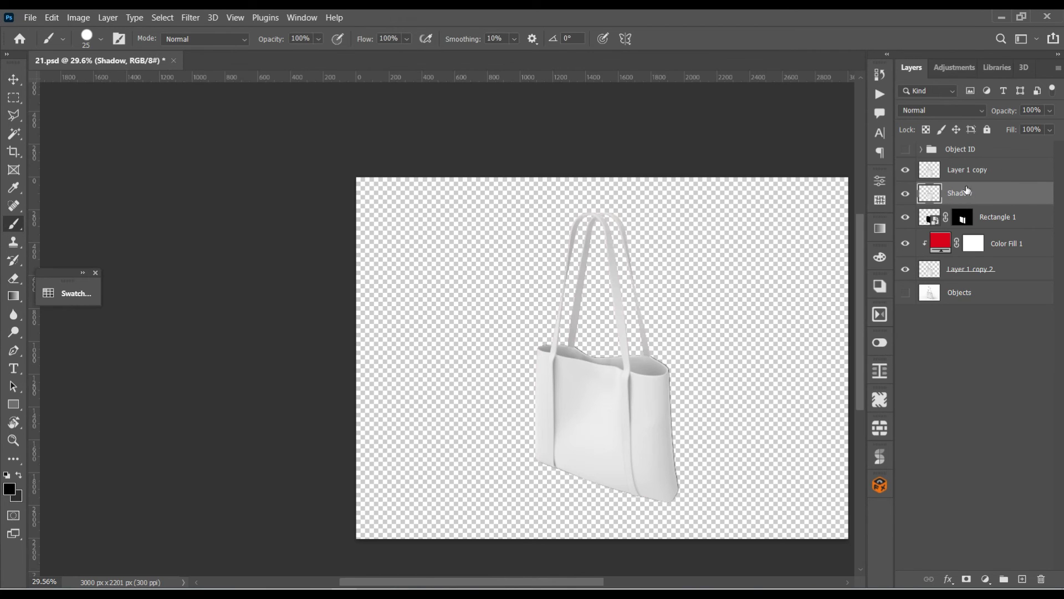
Rename Layer 1 copy to Light.
left_click(967, 176)
key("h")
double_click(967, 181)
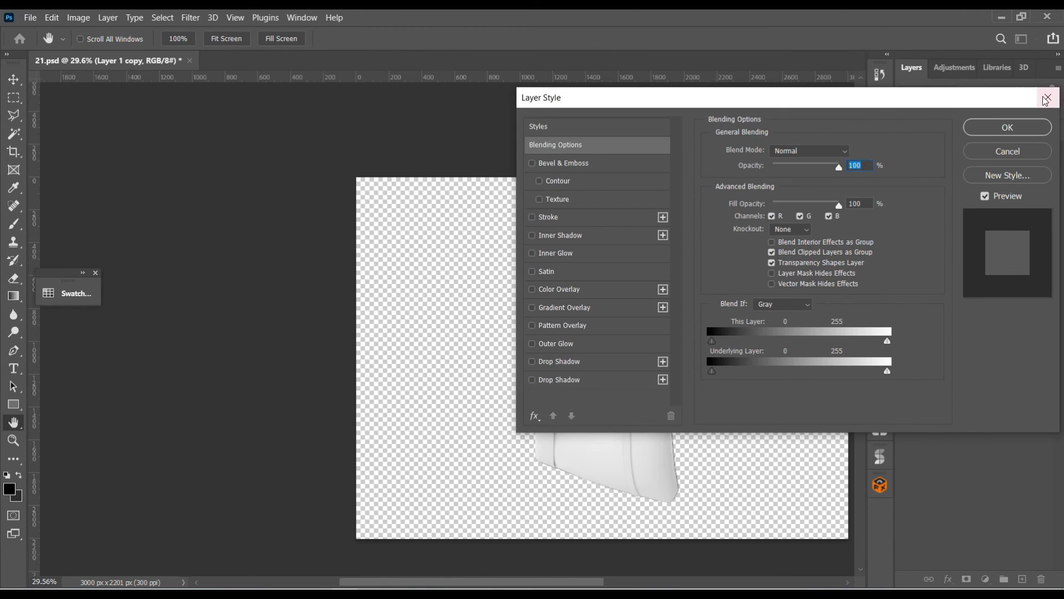
key("Escape")
key("b")
double_click(978, 170)
type("L")
key("Return")
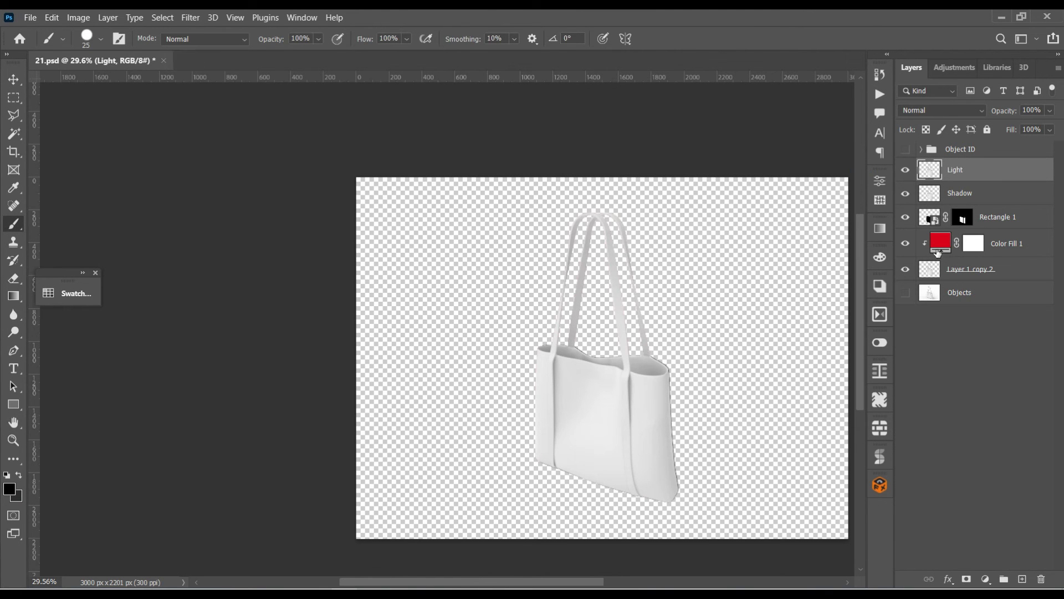
Try Linear Burn, then Multiply, on the Shadow layer at 100% opacity.
left_click(970, 194)
left_click(1052, 113)
left_click(974, 143)
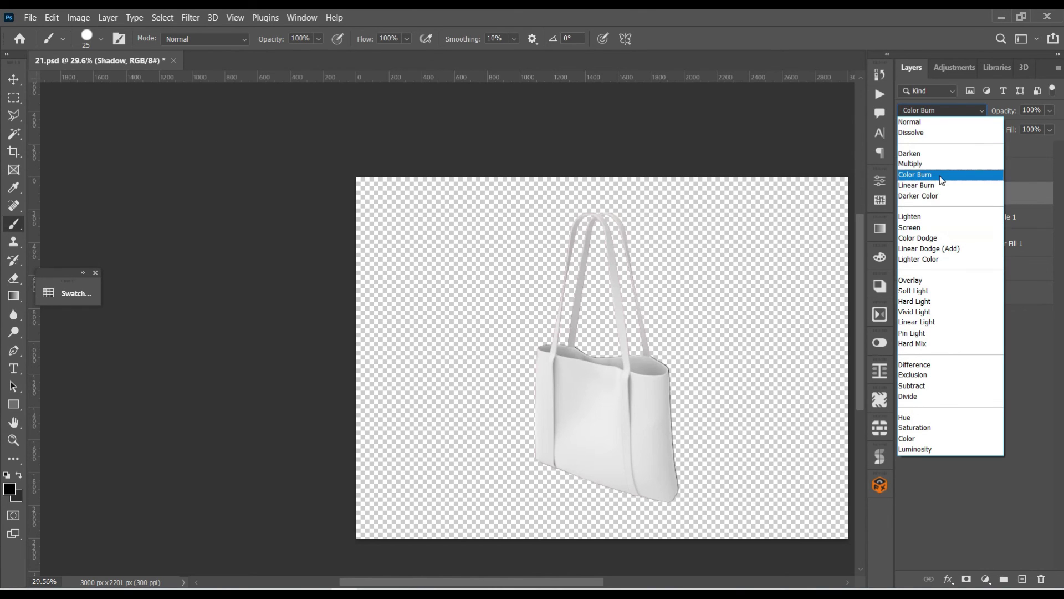
left_click(942, 188)
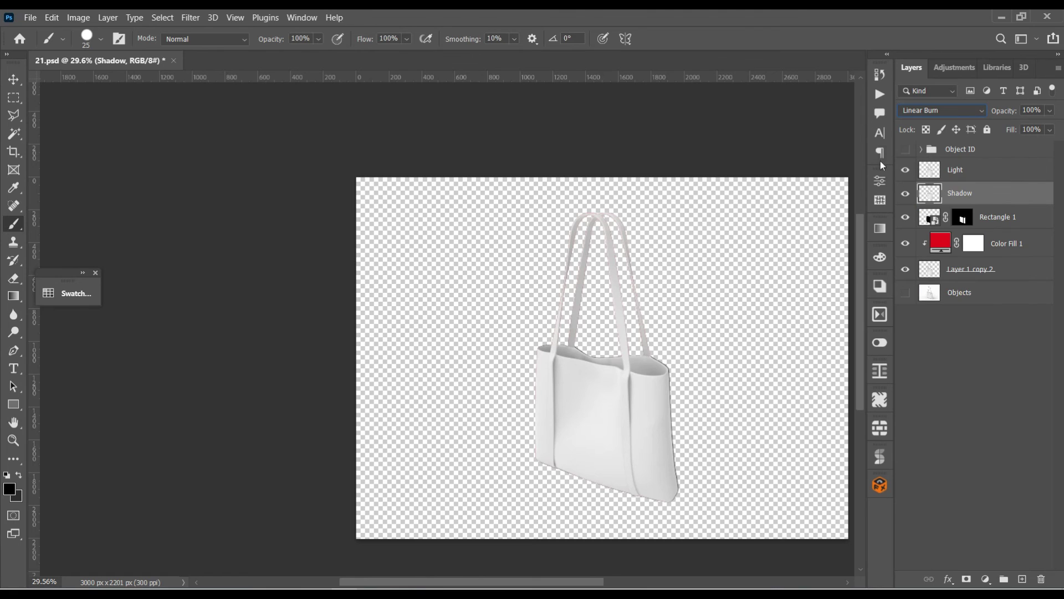
left_click(953, 111)
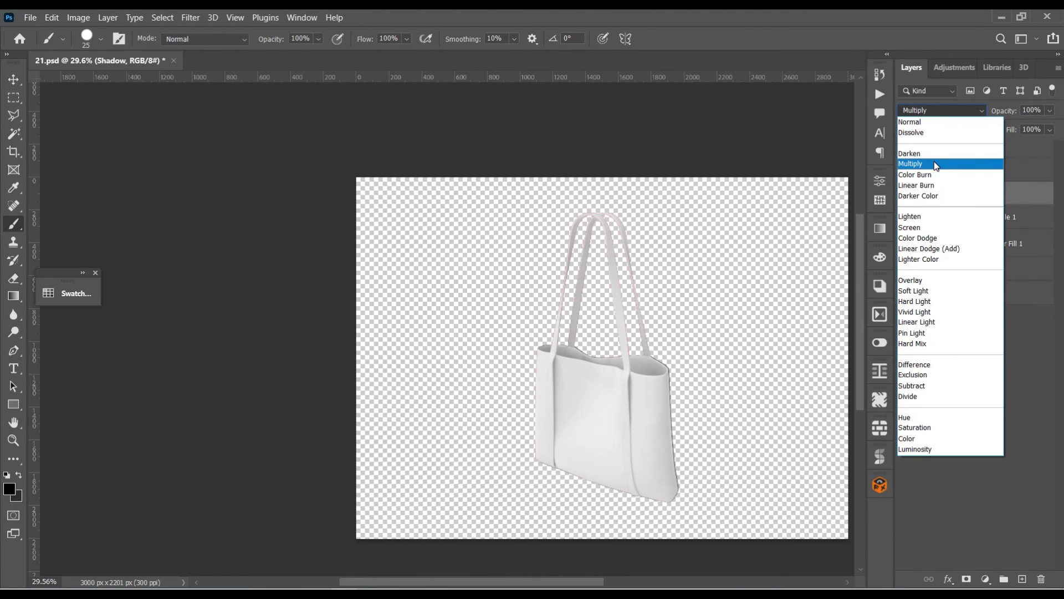
left_click(937, 163)
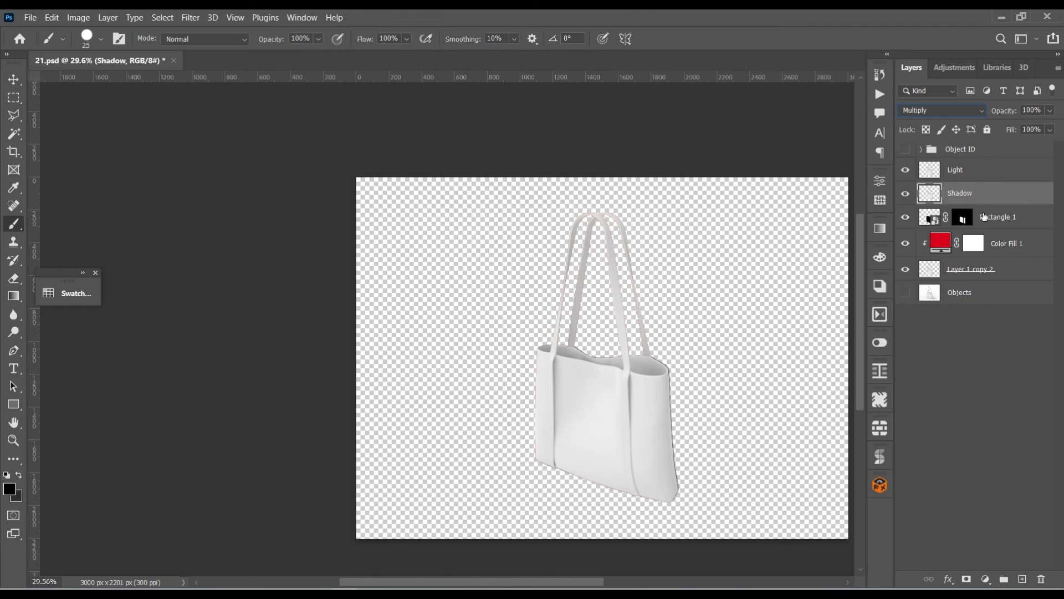
Hide the Light layer and switch Shadow's blend mode to Screen.
left_click(907, 170)
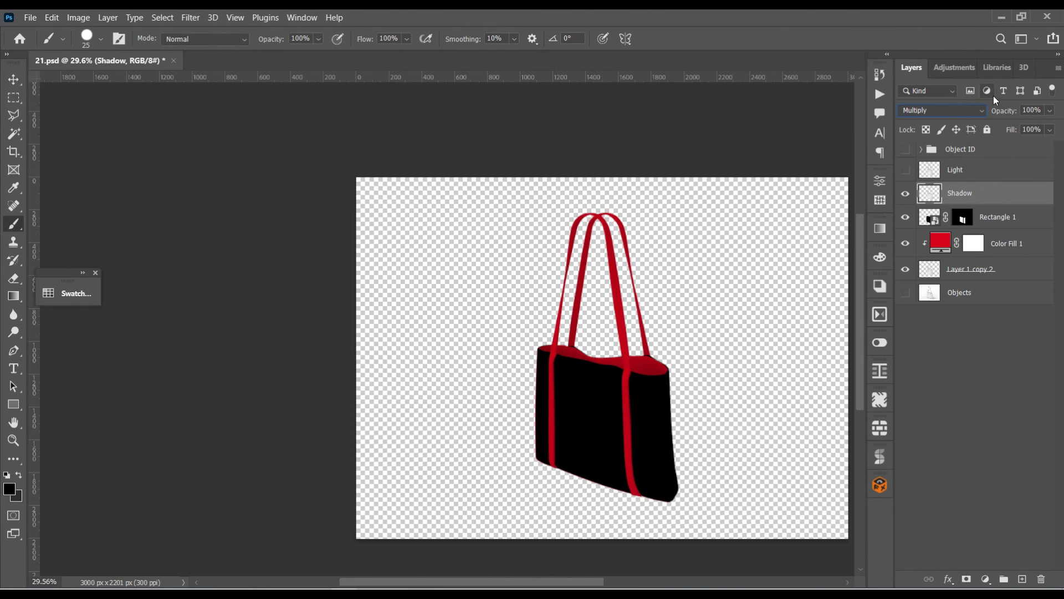
left_click(983, 109)
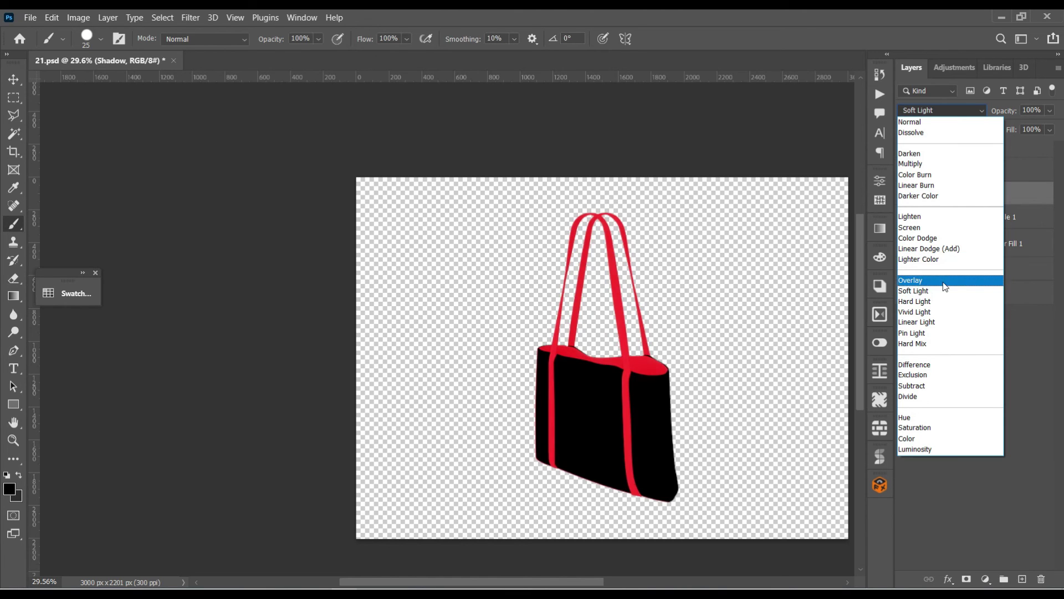
left_click(957, 227)
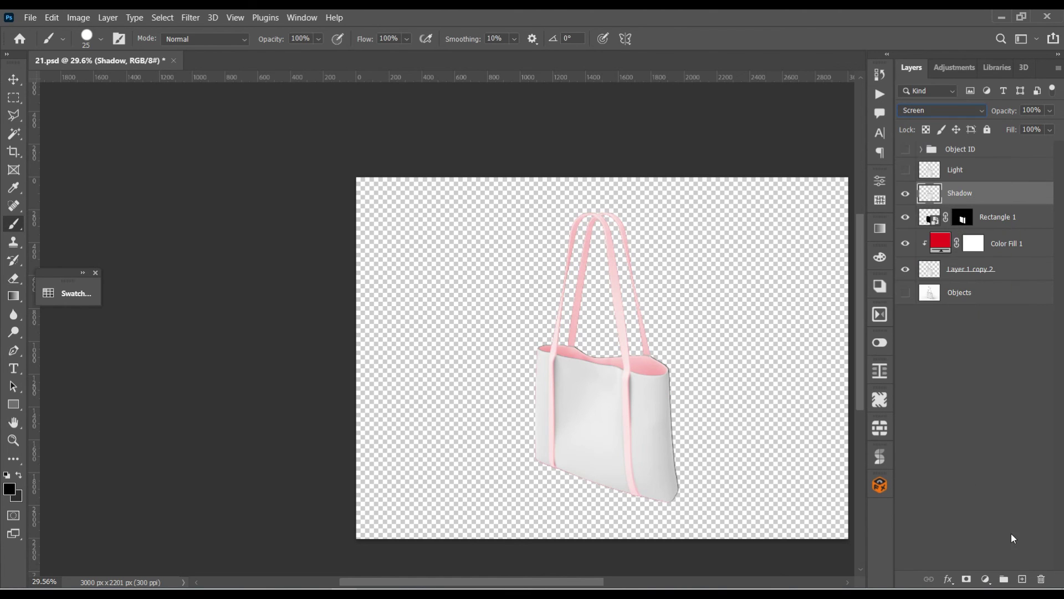
left_click(986, 579)
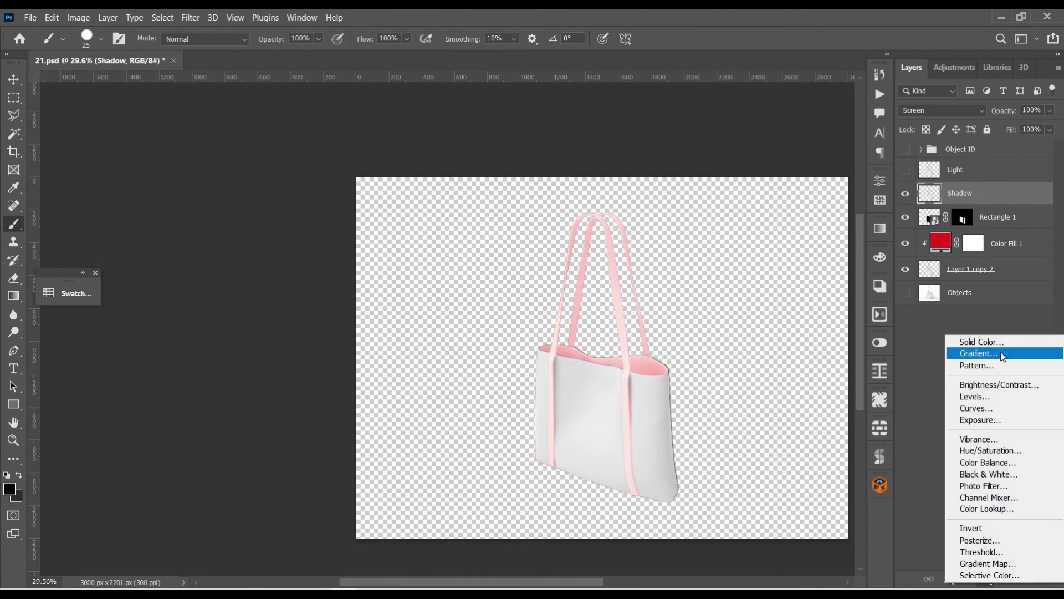
Add a Levels adjustment above the Light layer and make Light visible again.
left_click(976, 396)
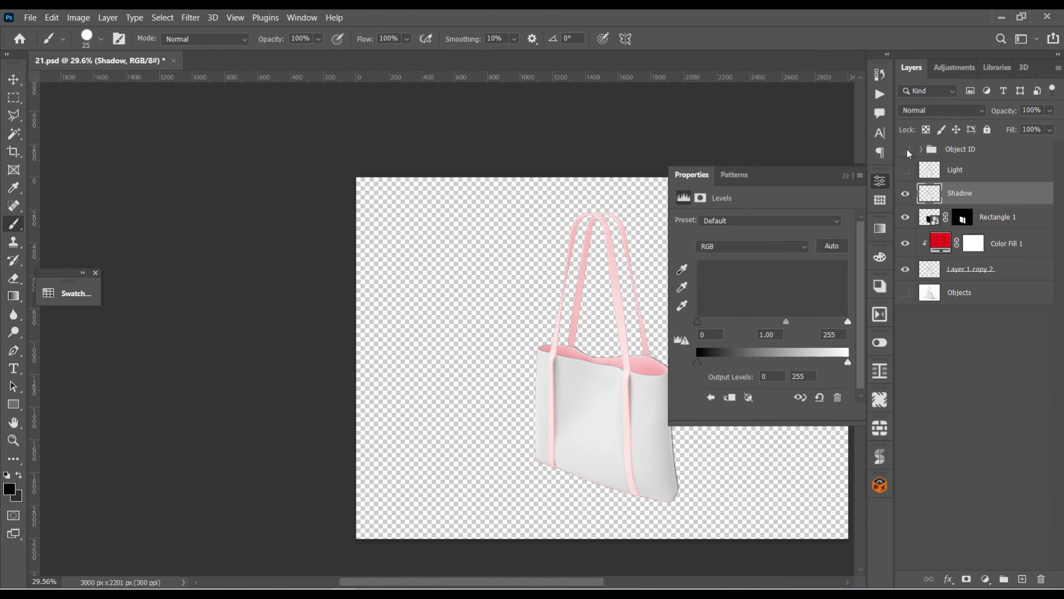
left_click_drag(934, 198, 931, 161)
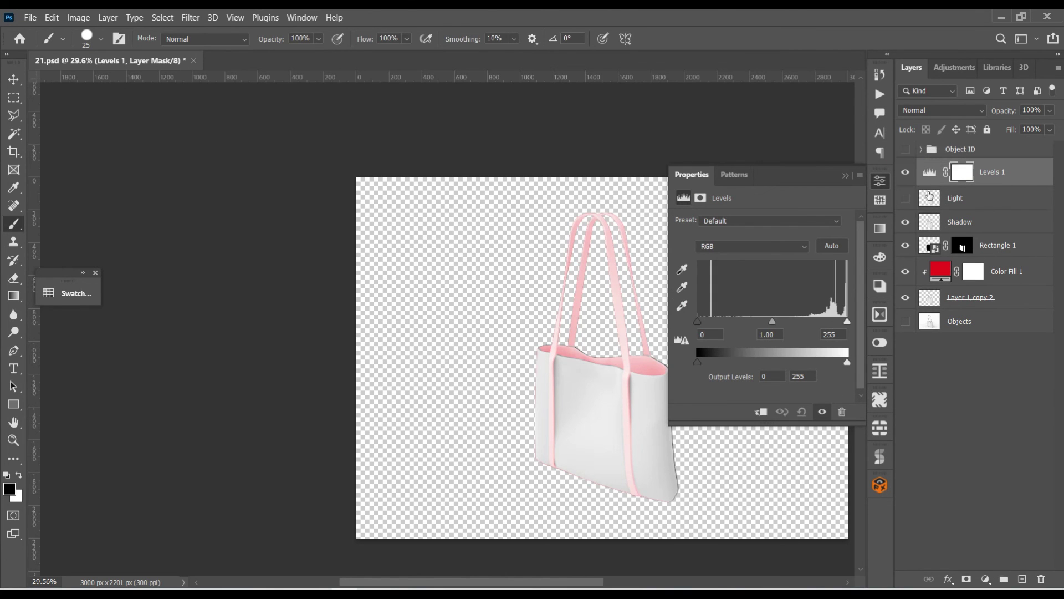
left_click(906, 199)
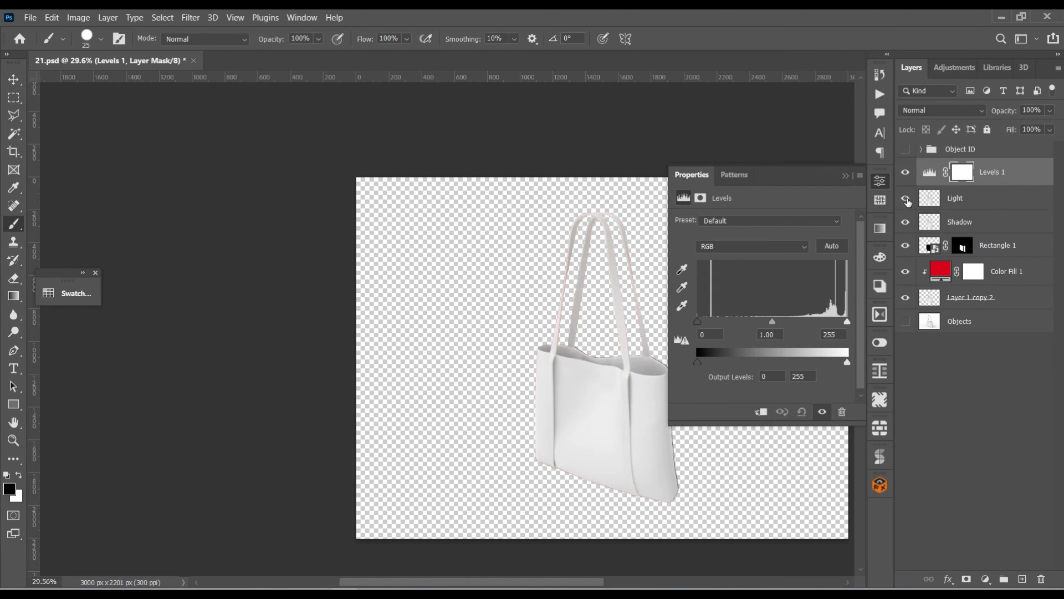
left_click(847, 175)
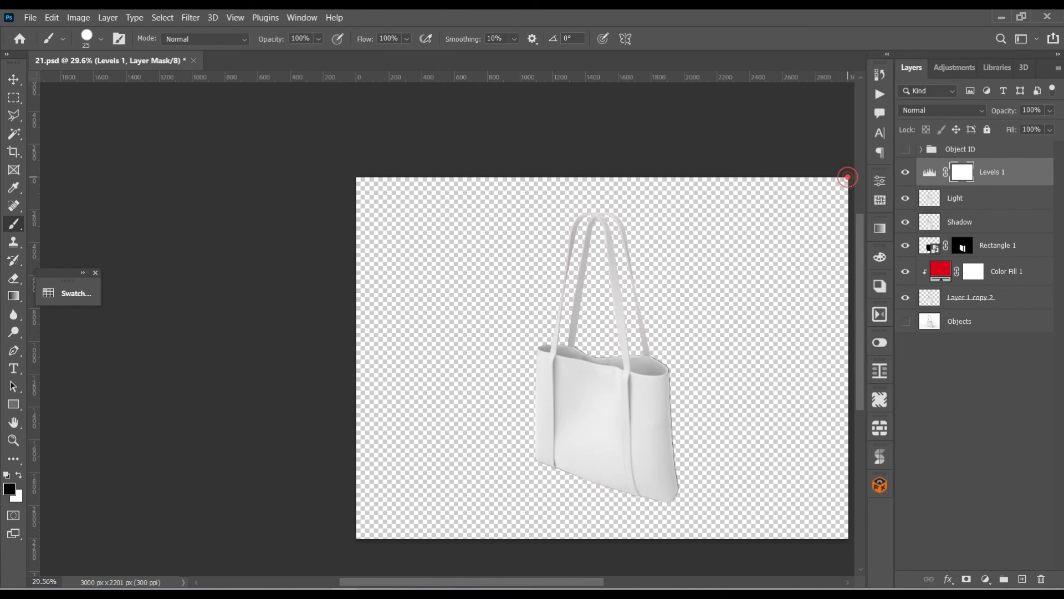
Set Shadow to Multiply, keep Light on Screen, and clip Levels to Light.
left_click(959, 222)
left_click(946, 109)
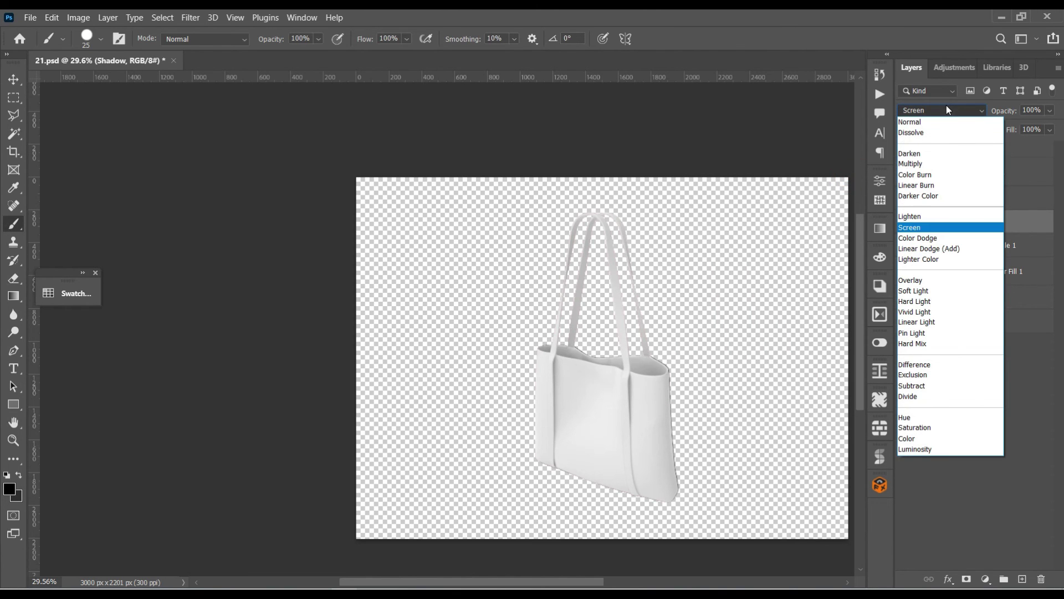
left_click(920, 164)
left_click(940, 191)
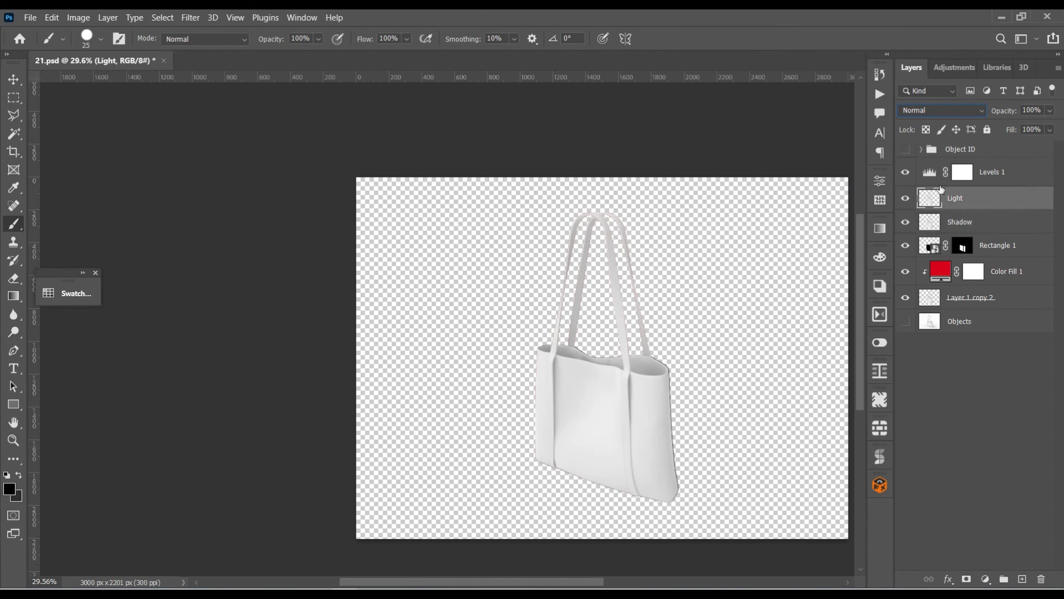
left_click(942, 109)
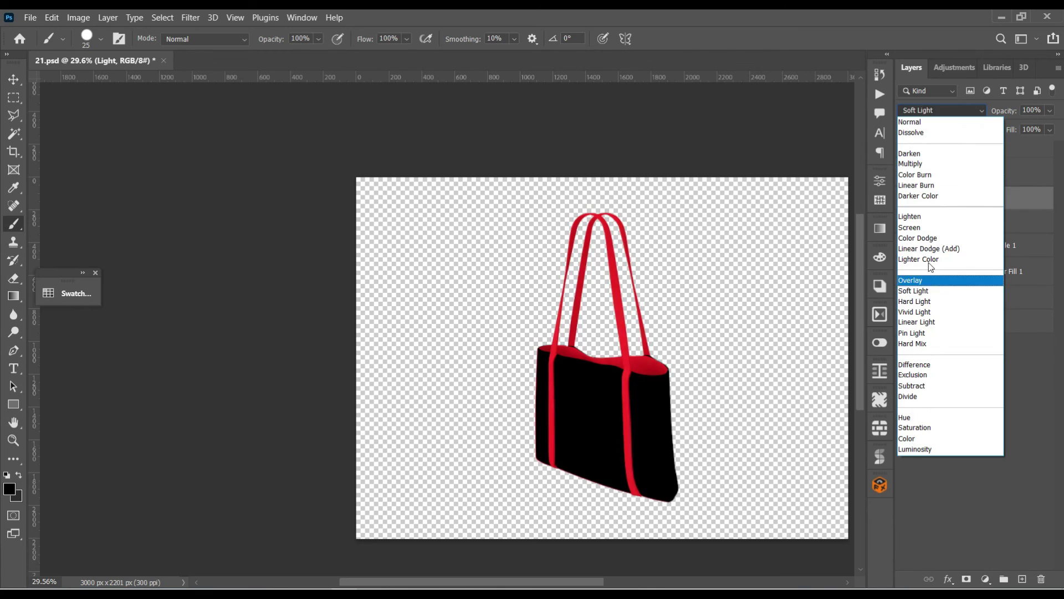
left_click(934, 228)
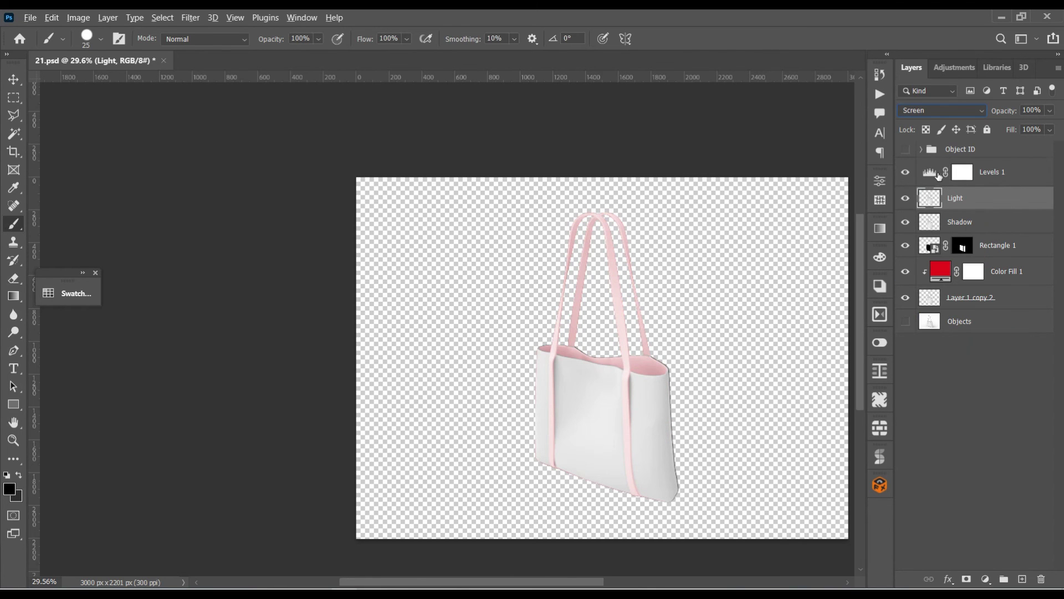
left_click(930, 181, "alt")
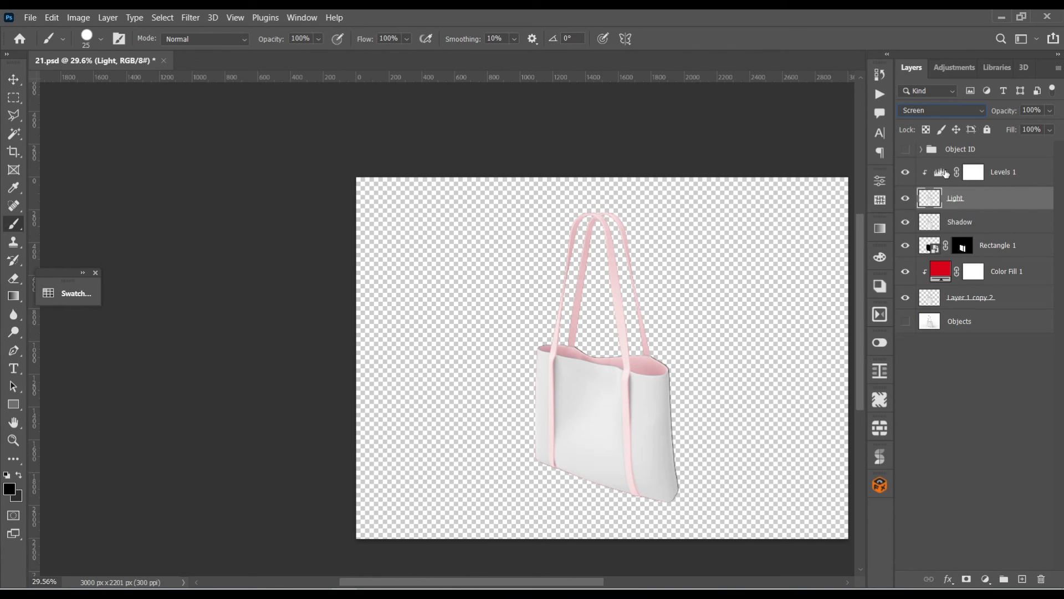
Set Levels black input to 201, midtone to 0.22 and output white to 221.
double_click(942, 174)
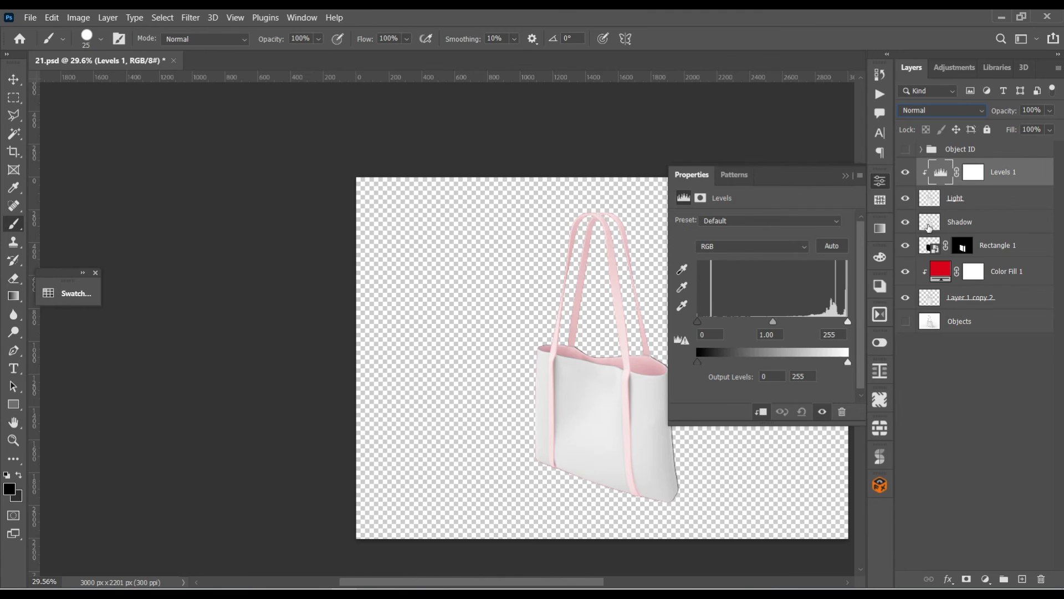
left_click_drag(774, 324, 844, 327)
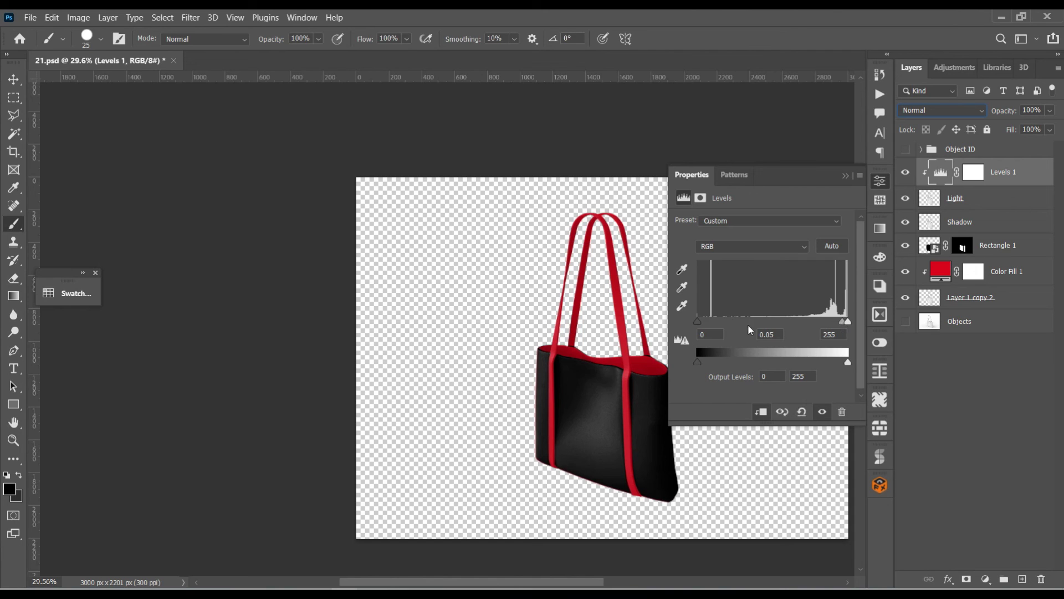
left_click_drag(698, 322, 725, 321)
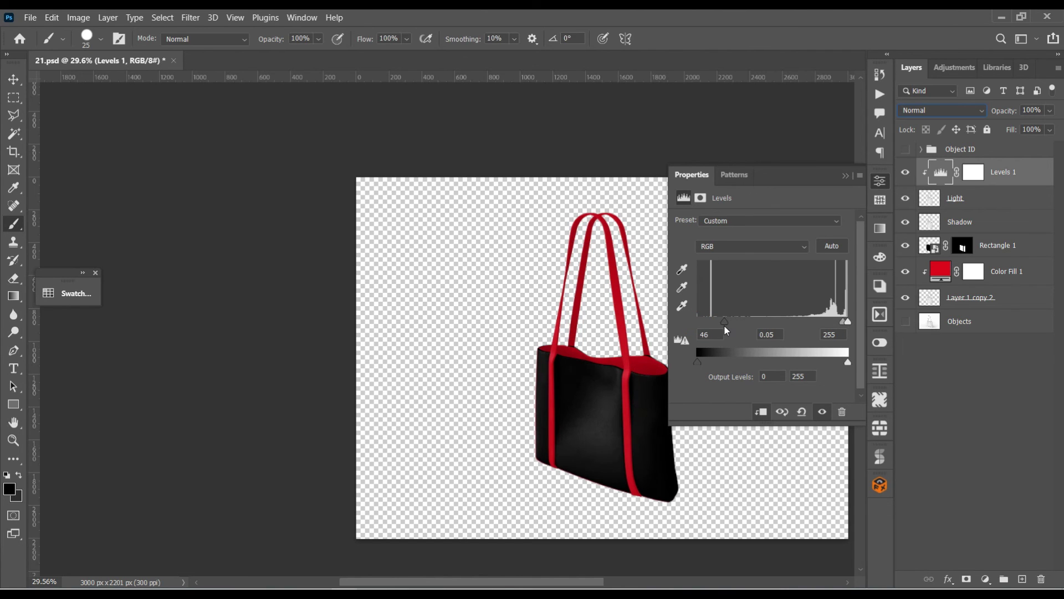
left_click_drag(841, 361, 822, 361)
left_click_drag(845, 322, 839, 321)
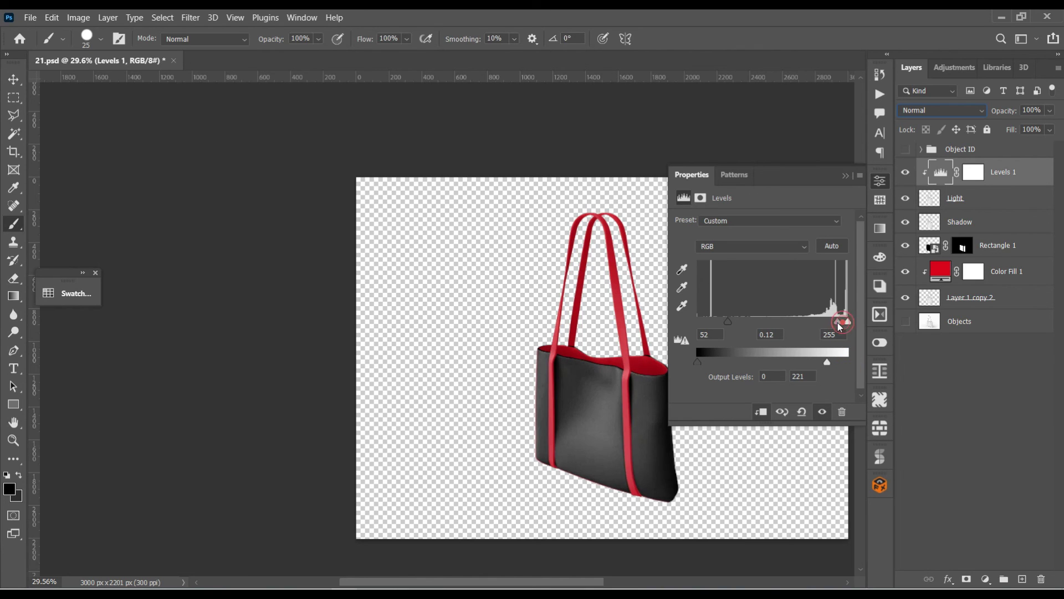
left_click_drag(728, 322, 775, 322)
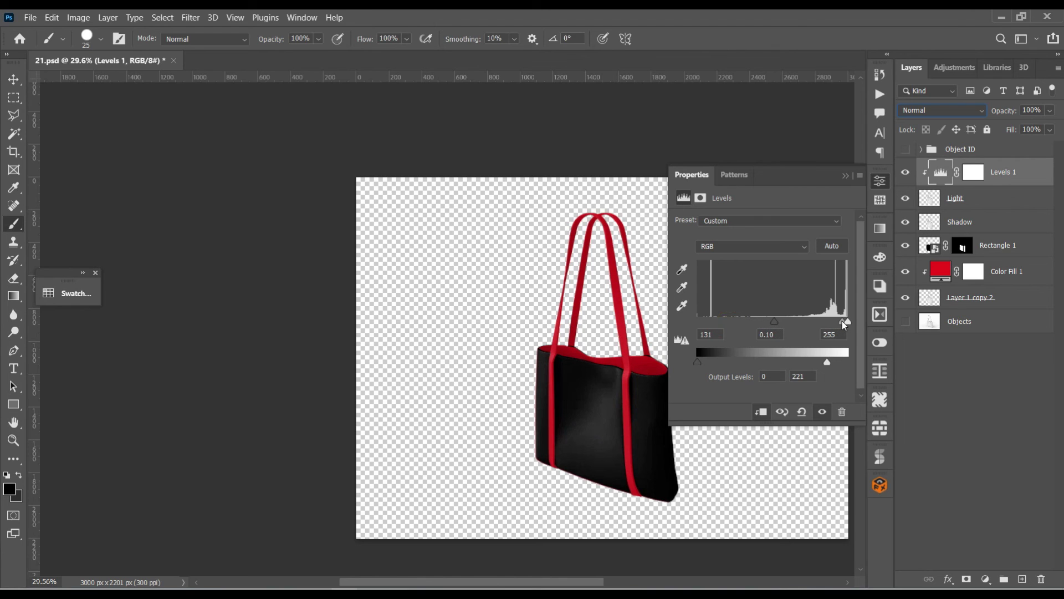
mouse_move(775, 322)
left_mouse_down()
mouse_move(844, 327)
mouse_move(804, 323)
mouse_move(842, 323)
mouse_move(819, 325)
left_mouse_up()
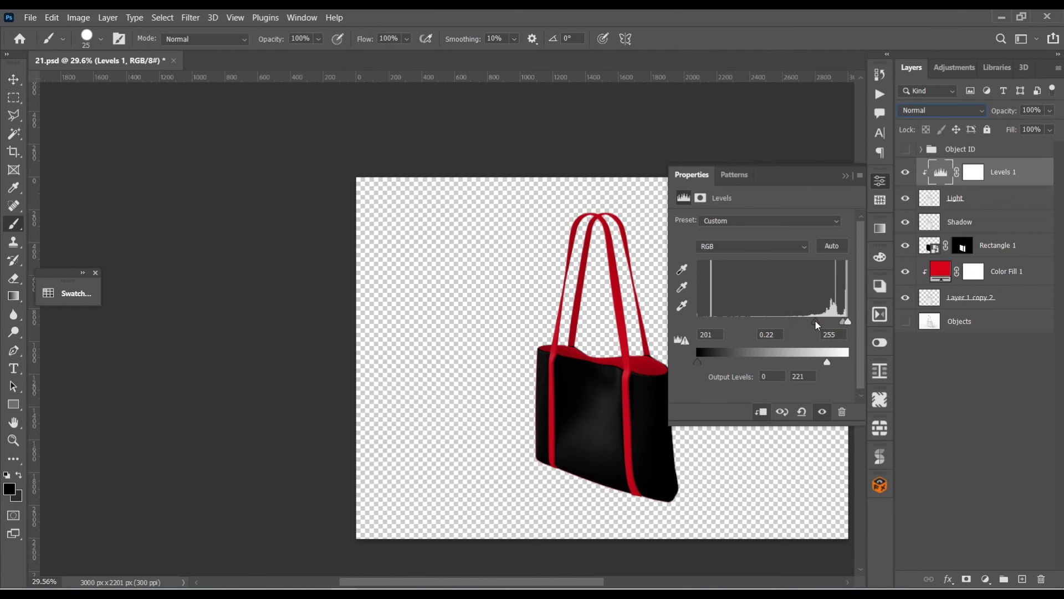
left_click(845, 176)
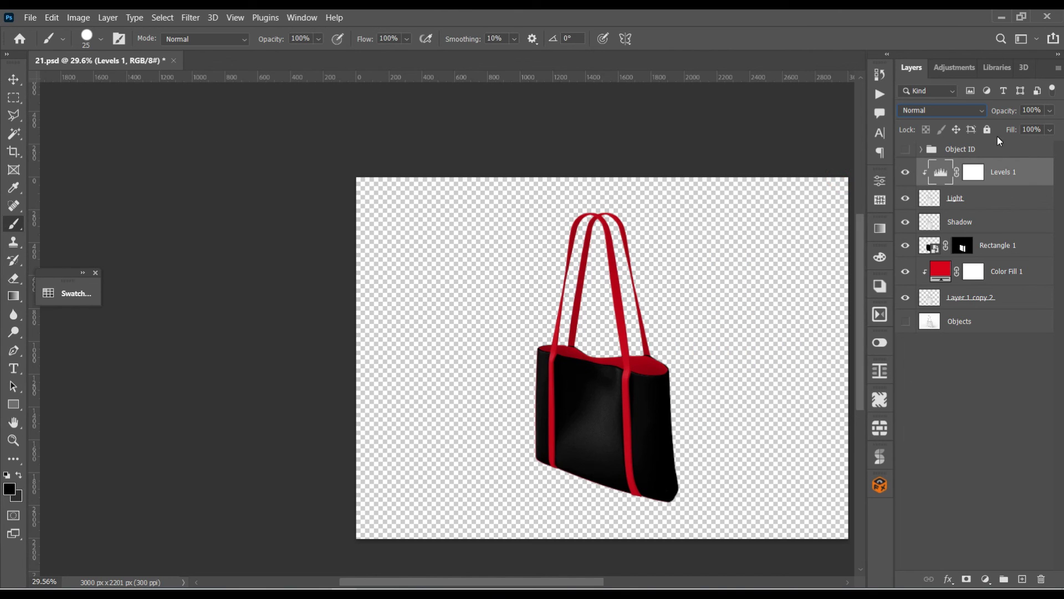
Compare the Levels effect on and off, zoom in, and select Rectangle 1.
left_click(906, 173)
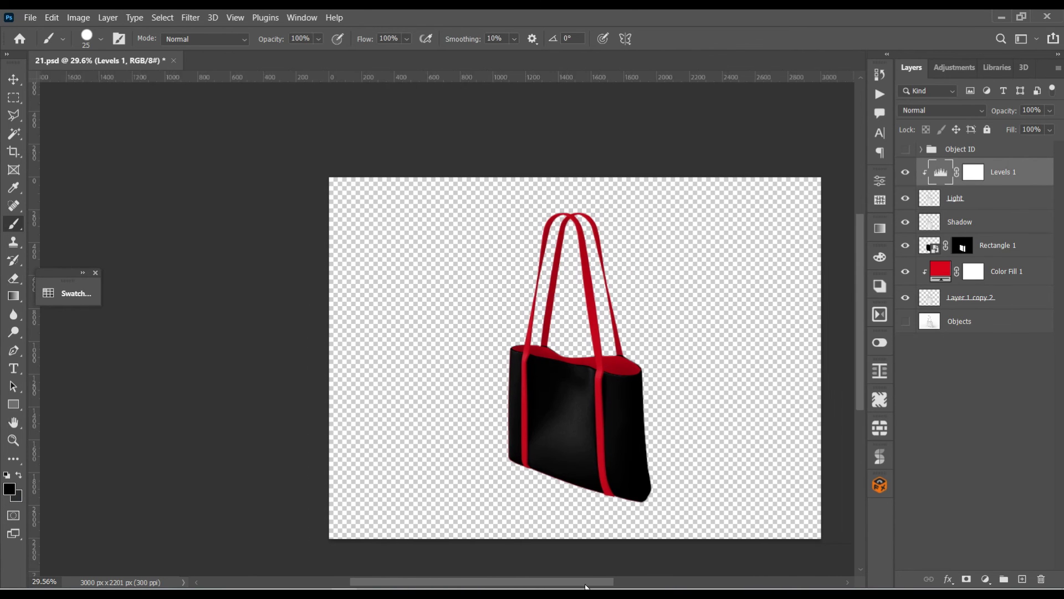
scroll(592, 384, "up", 5)
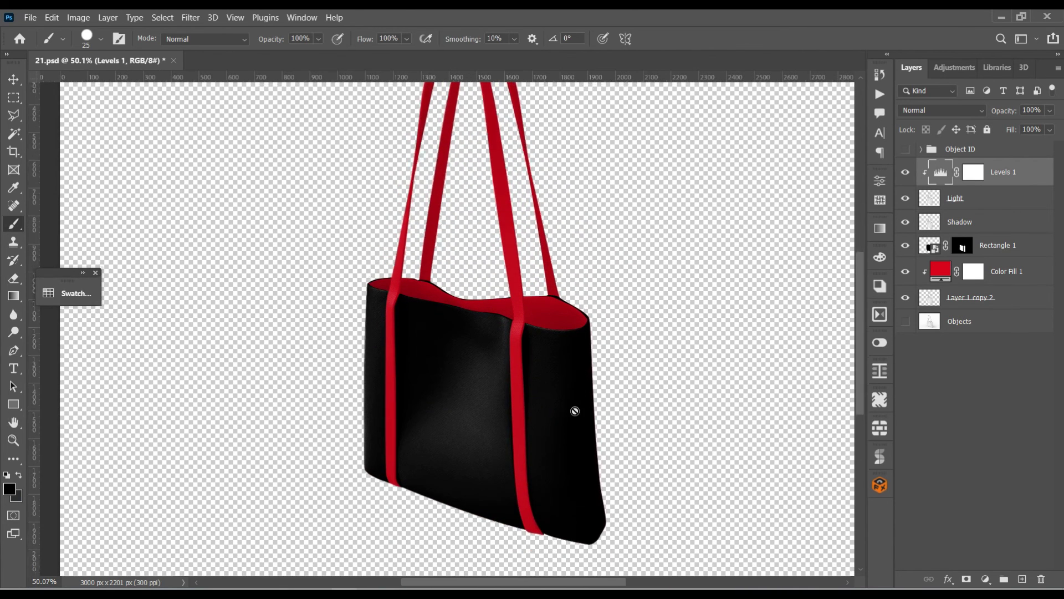
scroll(576, 413, "up", 2)
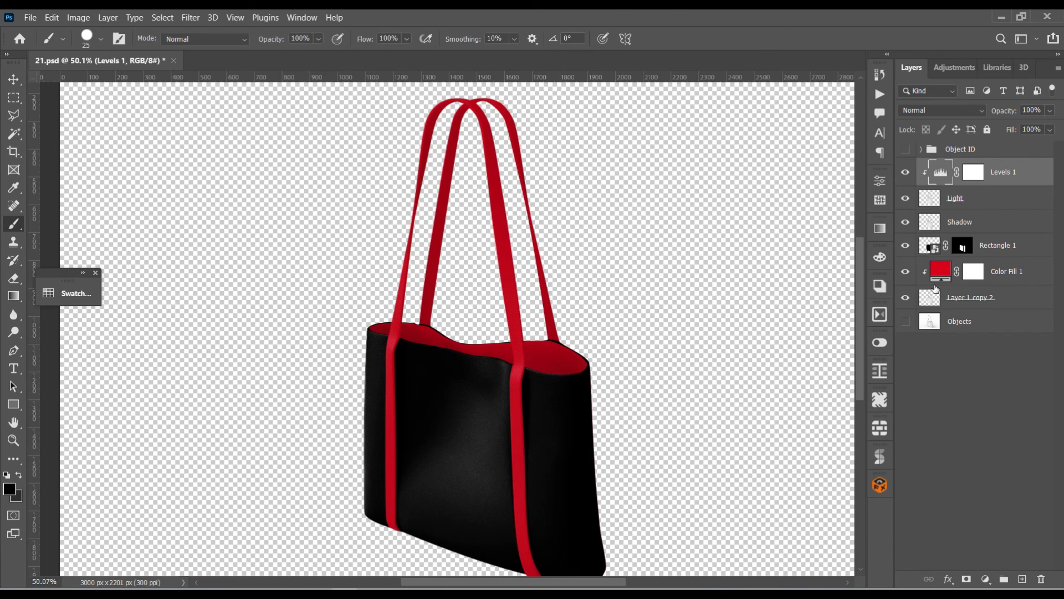
left_click(930, 249)
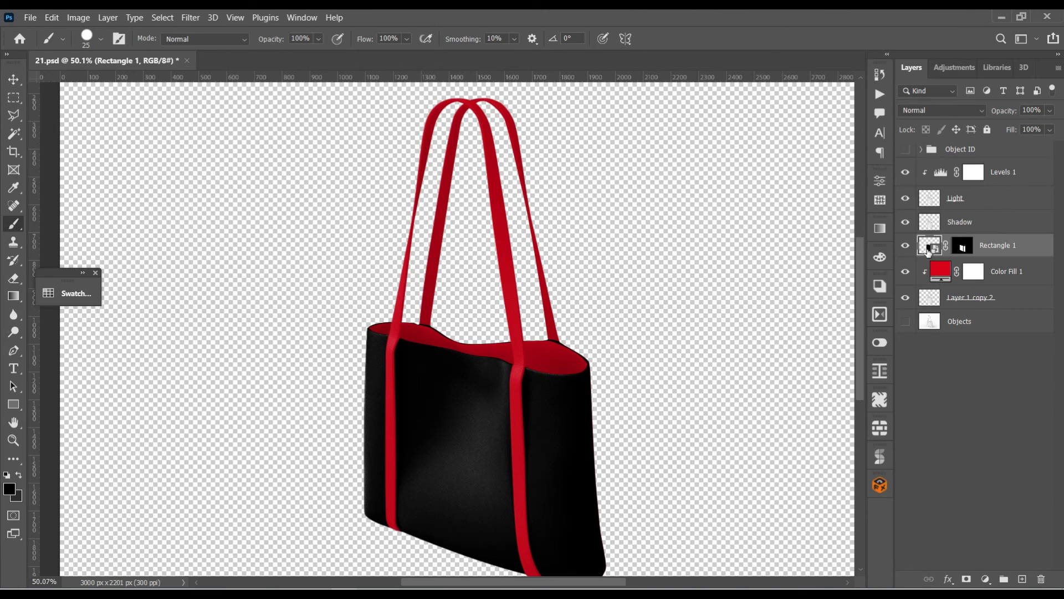
Open the Rectangle 1 smart object contents and hide the Rectangle 1 layer.
double_click(925, 256)
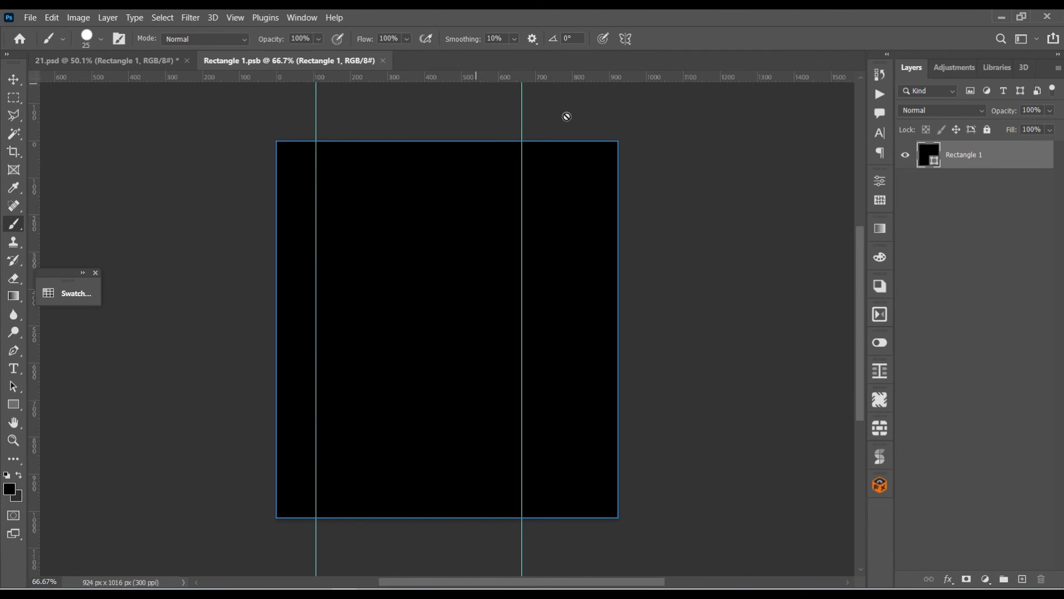
left_click(14, 368)
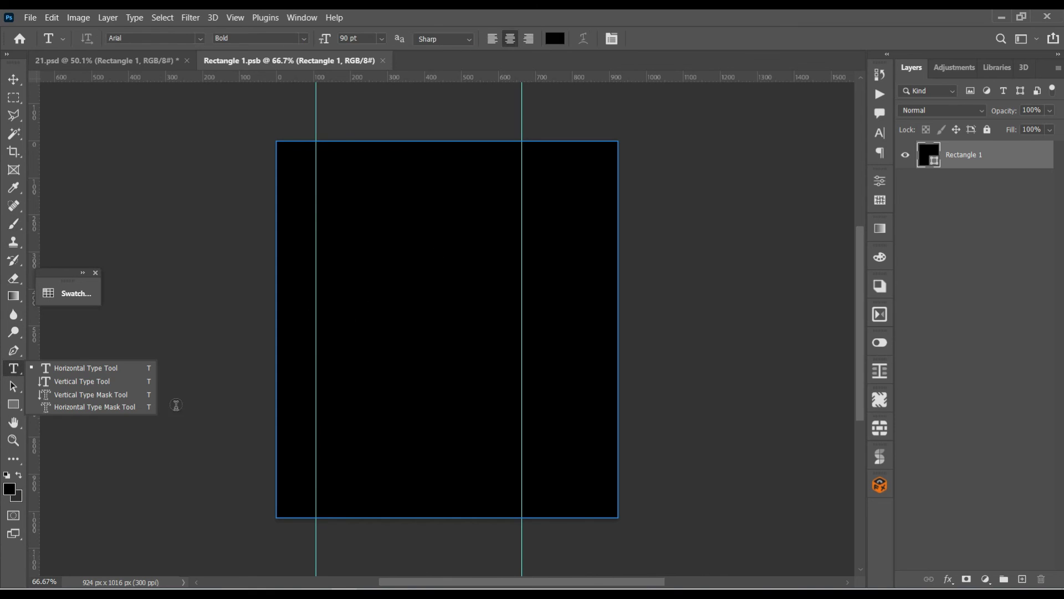
left_click(554, 39)
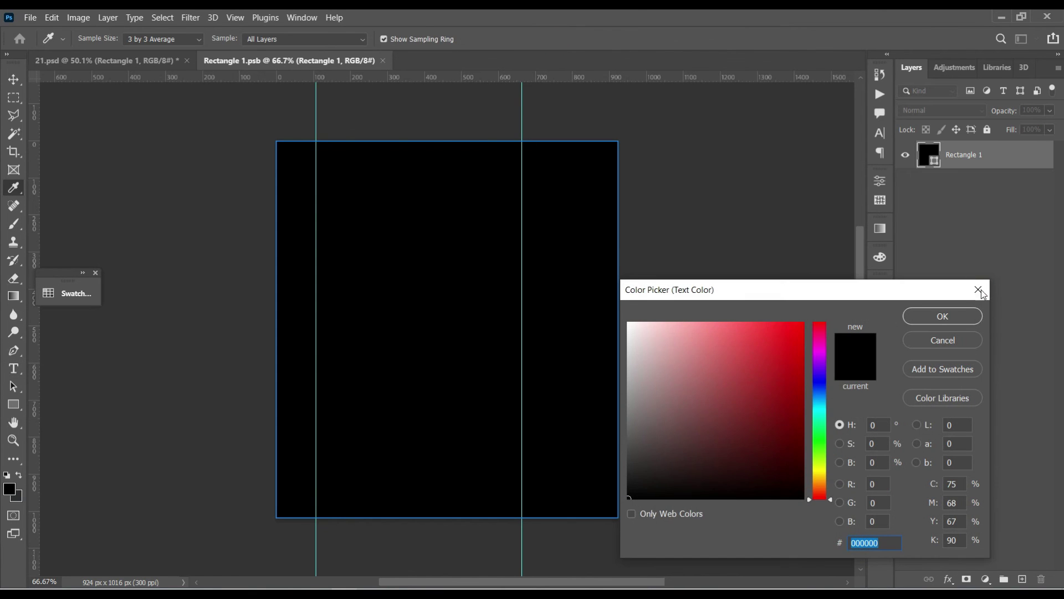
left_click(976, 308)
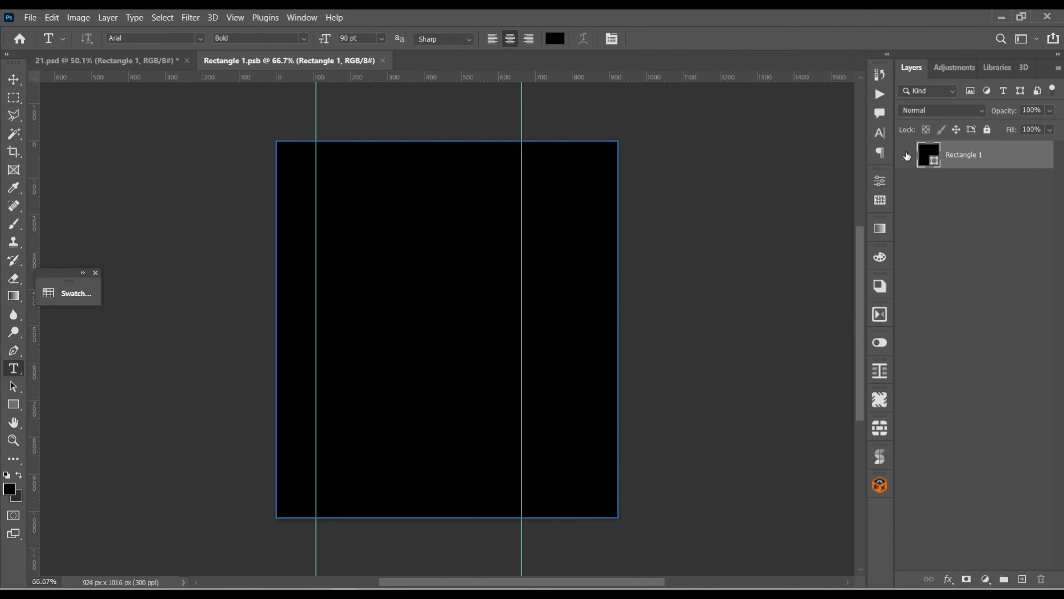
left_click(907, 155)
Group Rectangle 1, then undo the grouping after browsing the adjustment list.
key("ctrl+g")
left_click(986, 578)
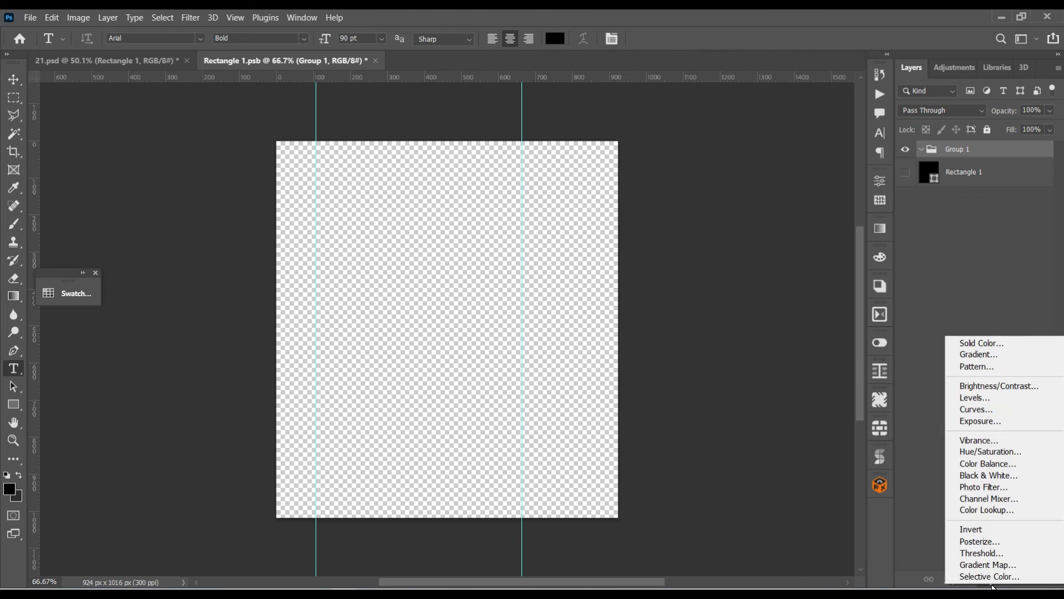
left_click(967, 288)
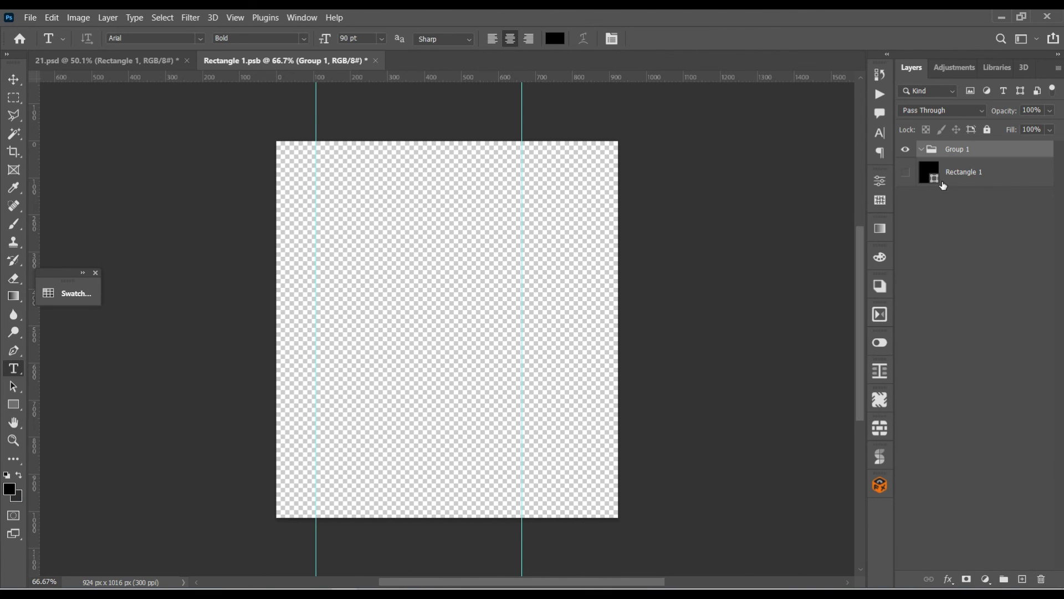
key("ctrl+z")
left_click(986, 579)
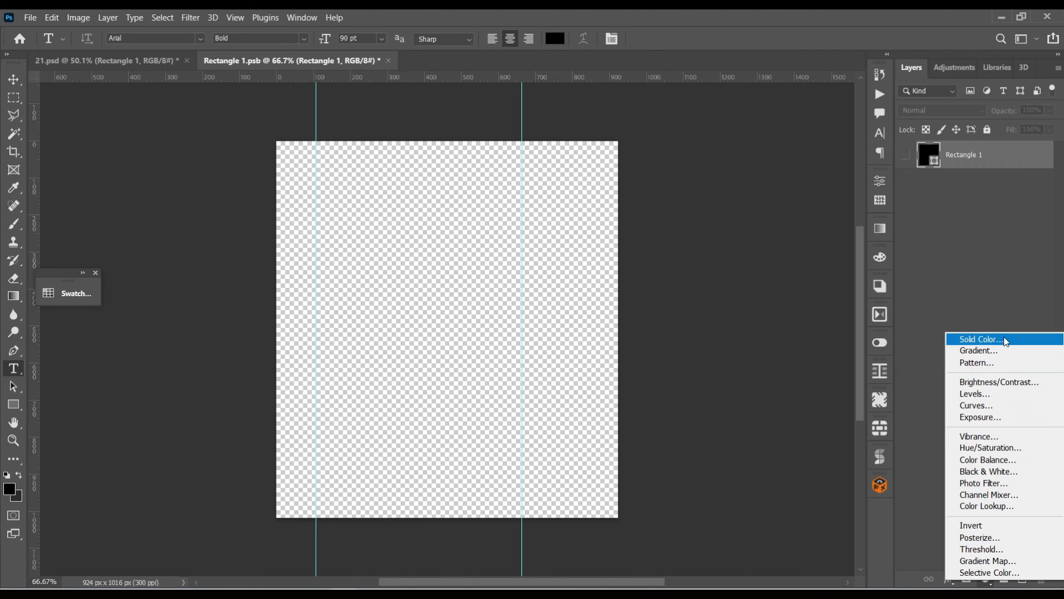
left_click(930, 430)
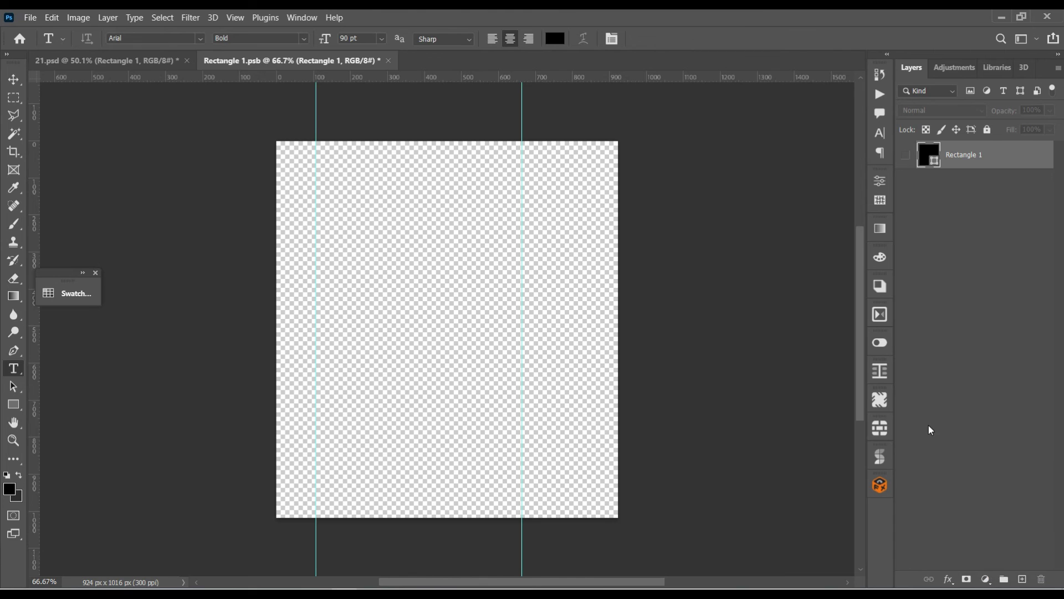
Add a Pattern Fill layer using a pink pattern from Floral Patterns.
left_click(986, 578)
left_click(973, 366)
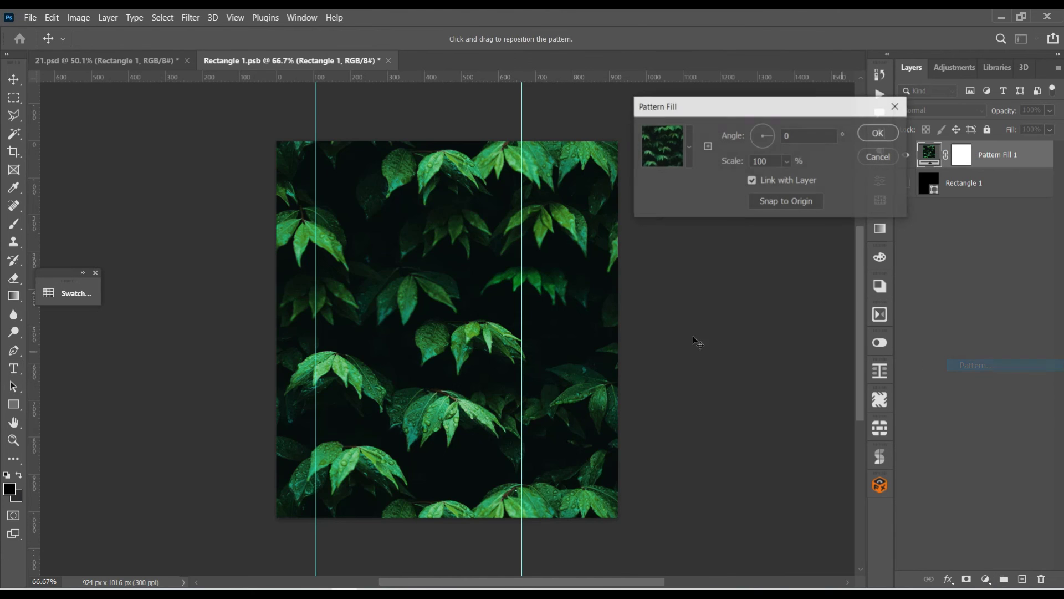
left_click(689, 147)
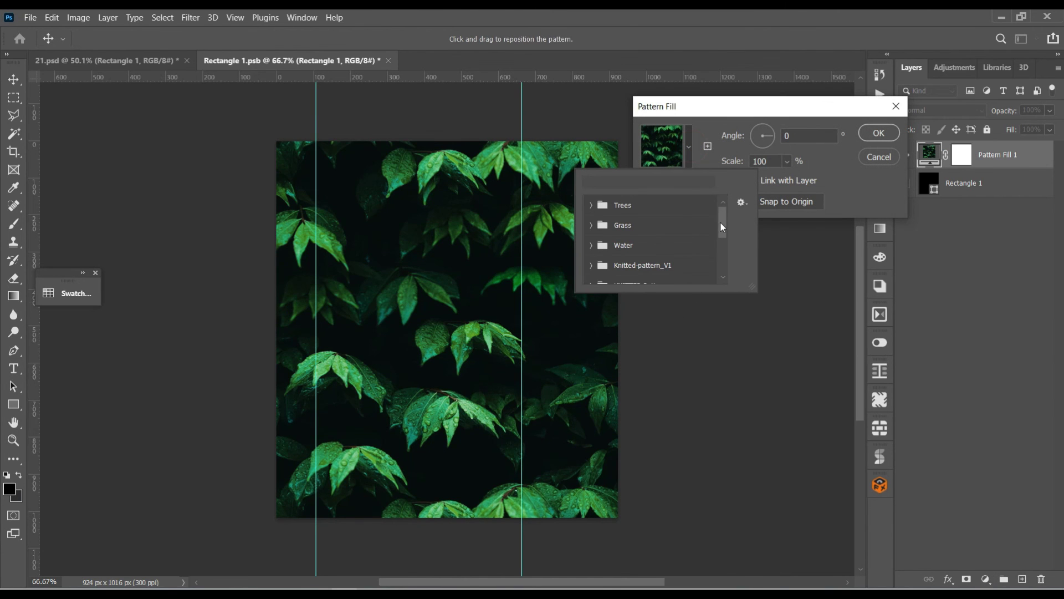
left_click_drag(722, 221, 730, 269)
left_click(591, 275)
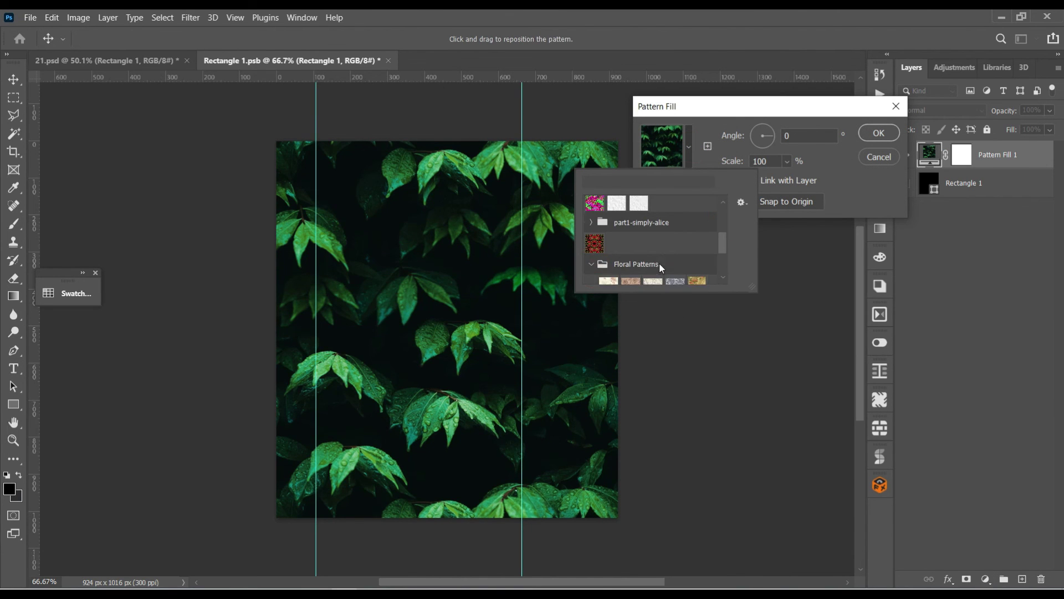
scroll(643, 266, "down", 1)
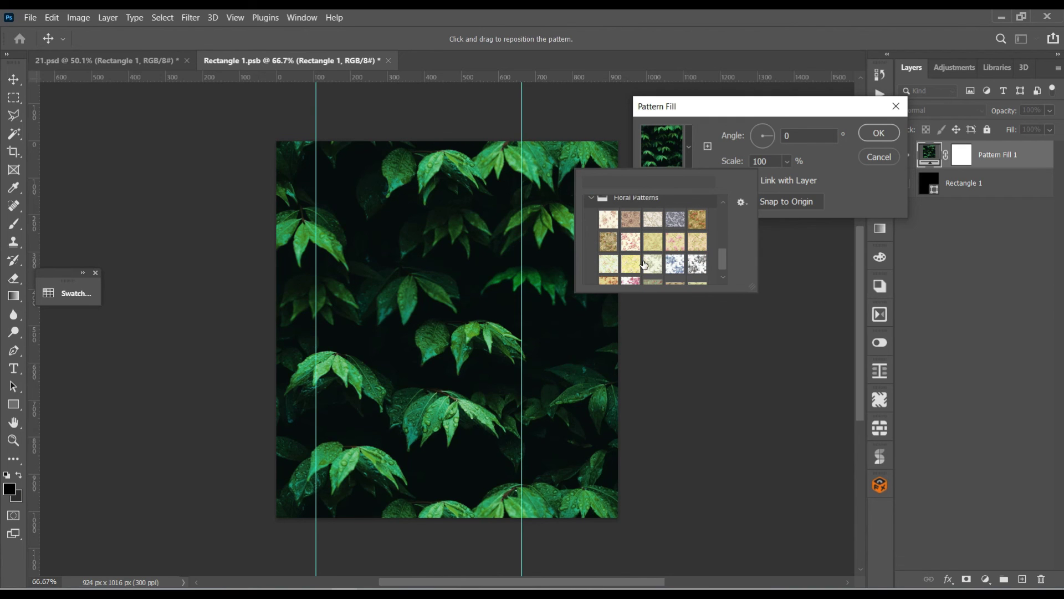
scroll(643, 266, "down", 1)
left_click(629, 272)
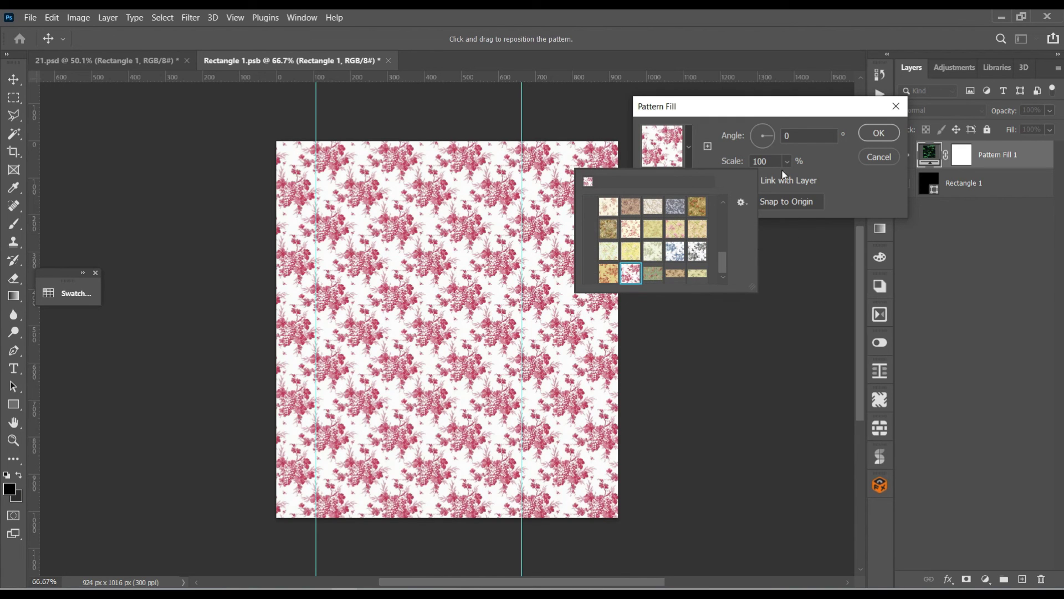
Enlarge the pattern scale, confirm the fill, and save the smart object.
left_click(787, 161)
left_click_drag(791, 180, 792, 181)
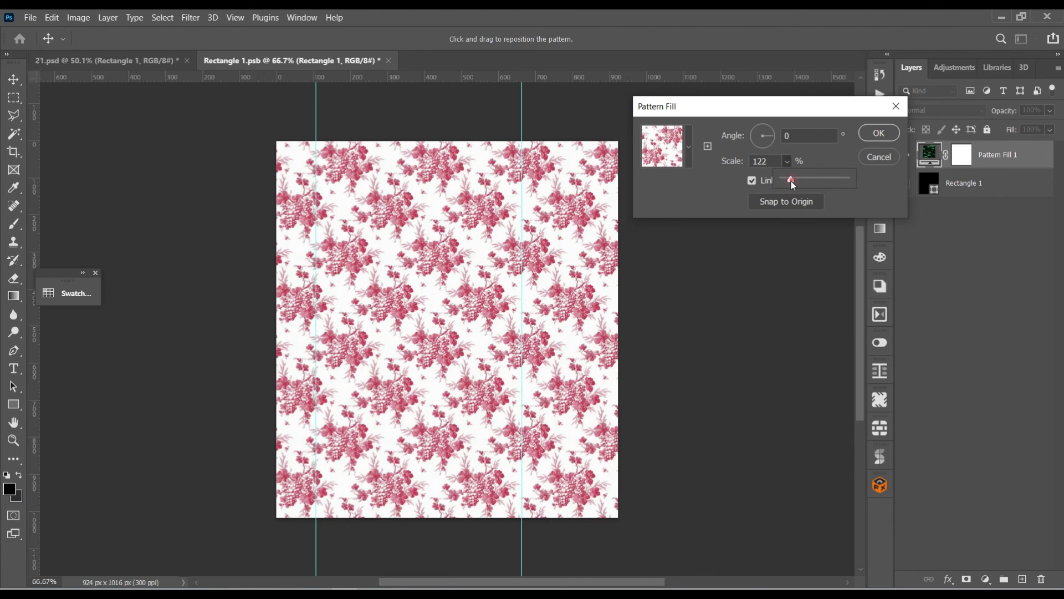
left_click(881, 133)
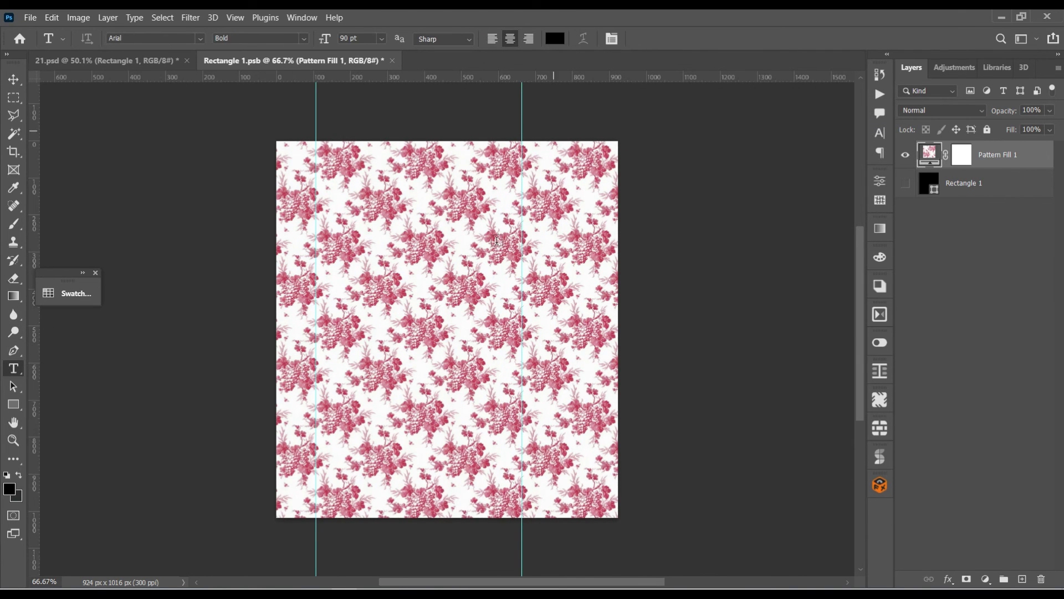
key("ctrl+s")
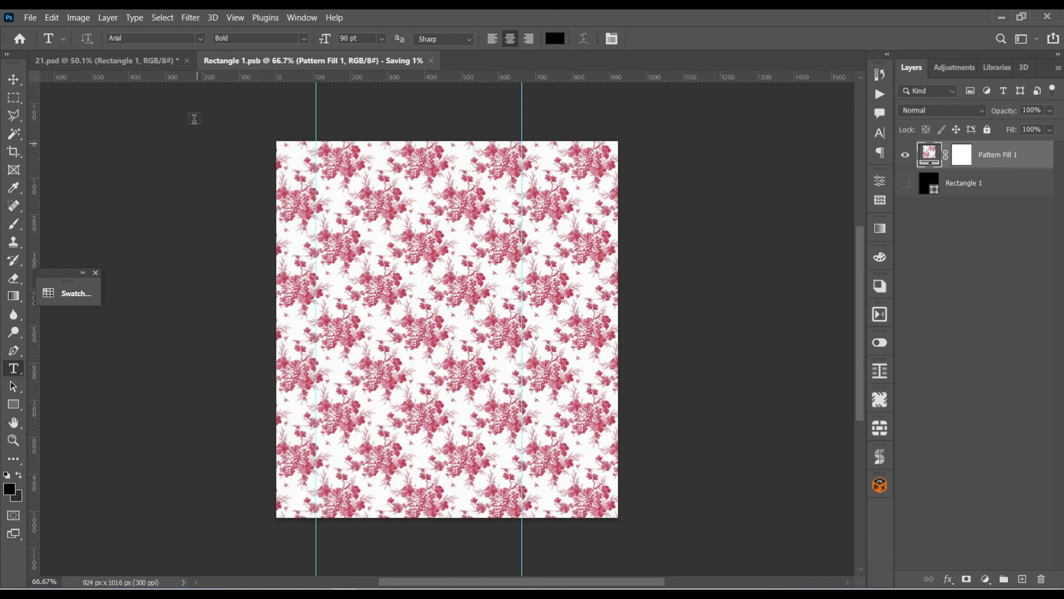
Return to 21.psd, then show and select the Objects background layer.
left_click(114, 61)
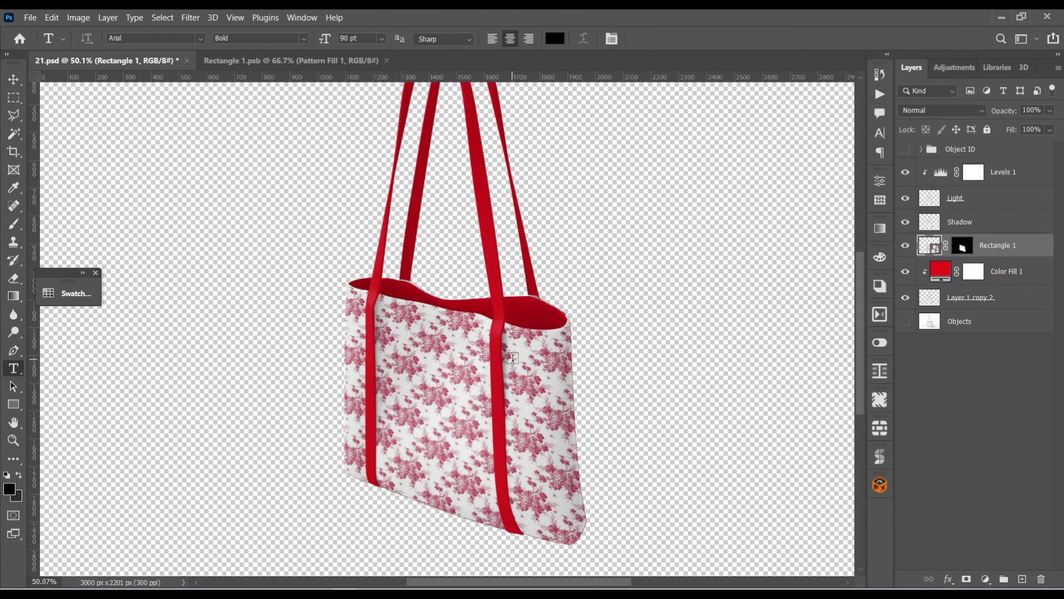
scroll(513, 358, "up", 5)
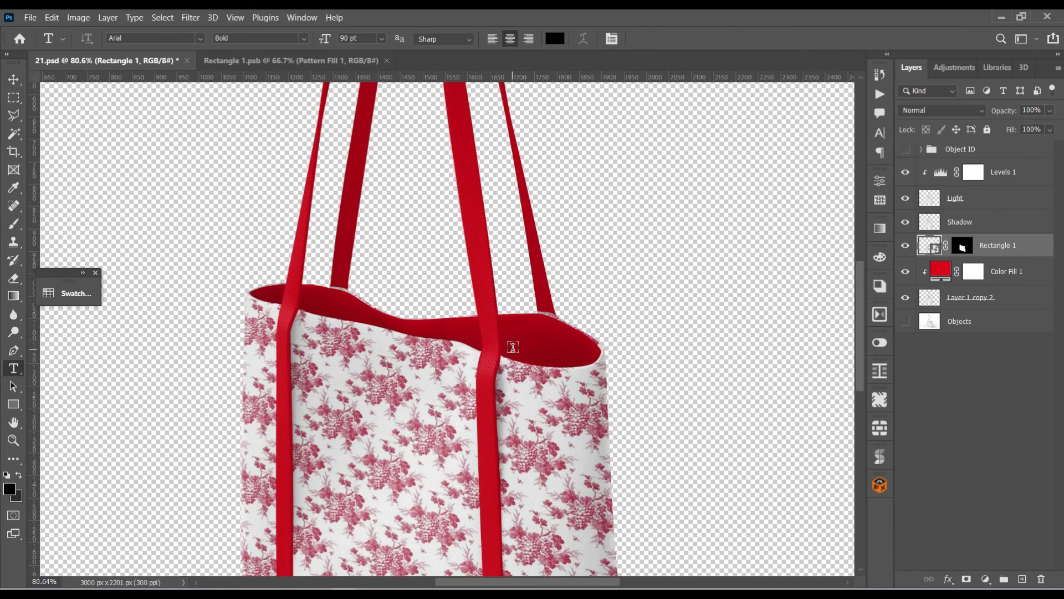
scroll(513, 347, "down", 2)
scroll(543, 383, "down", 2)
scroll(575, 414, "down", 2)
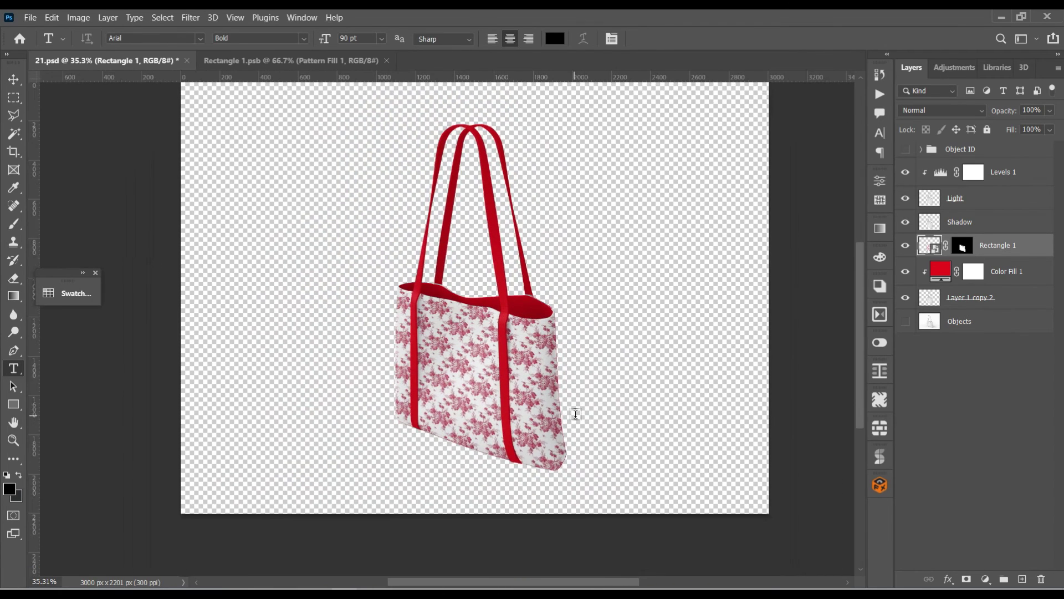
scroll(587, 419, "up", 1)
scroll(600, 423, "down", 2)
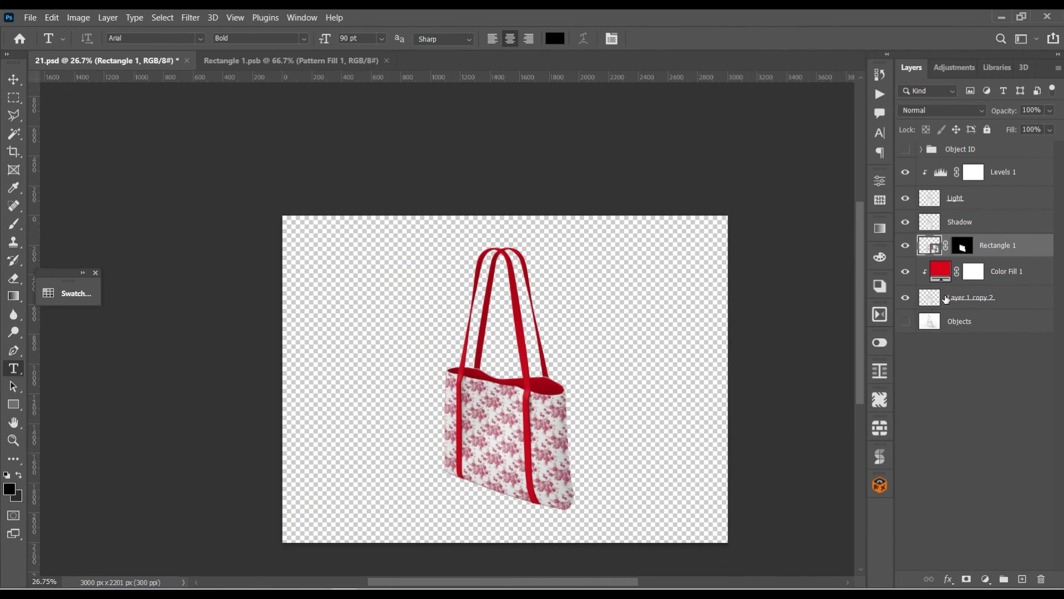
left_click(905, 322)
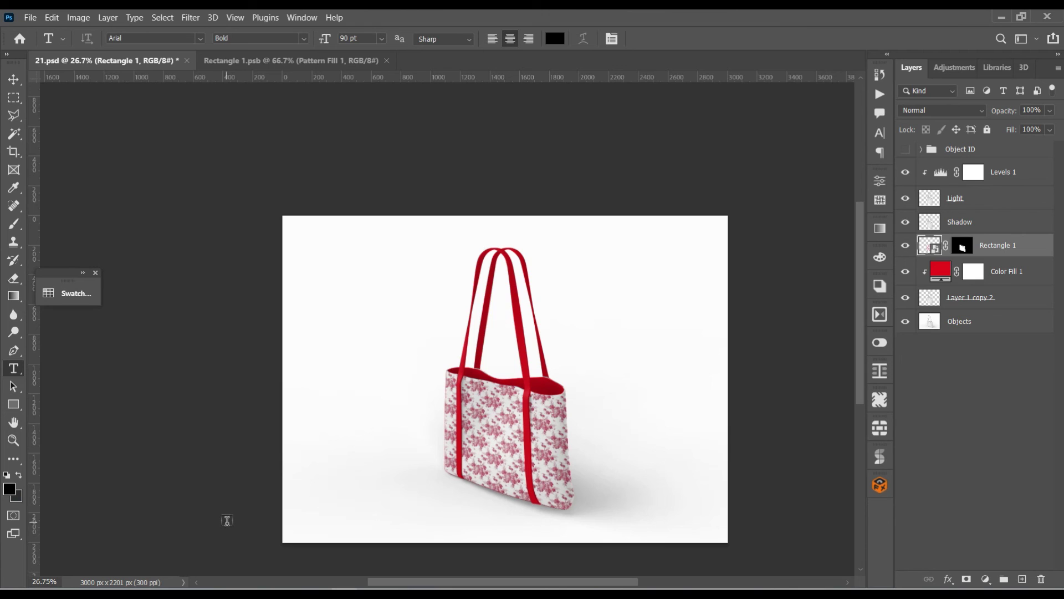
left_click(937, 325)
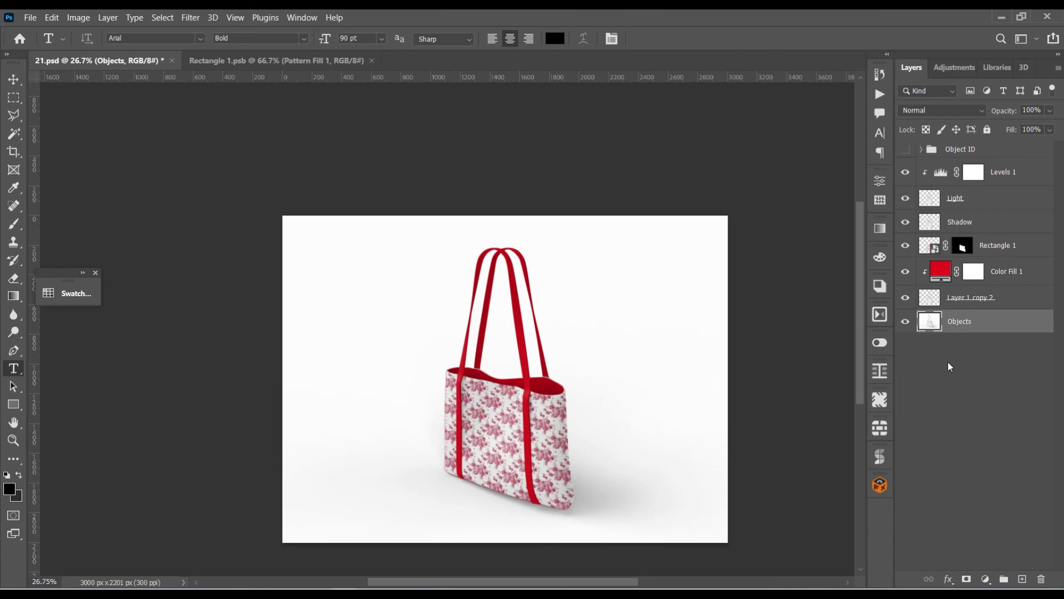
Add a dusty-pink c1a7aa Solid Color fill blended with Linear Burn.
left_click(985, 578)
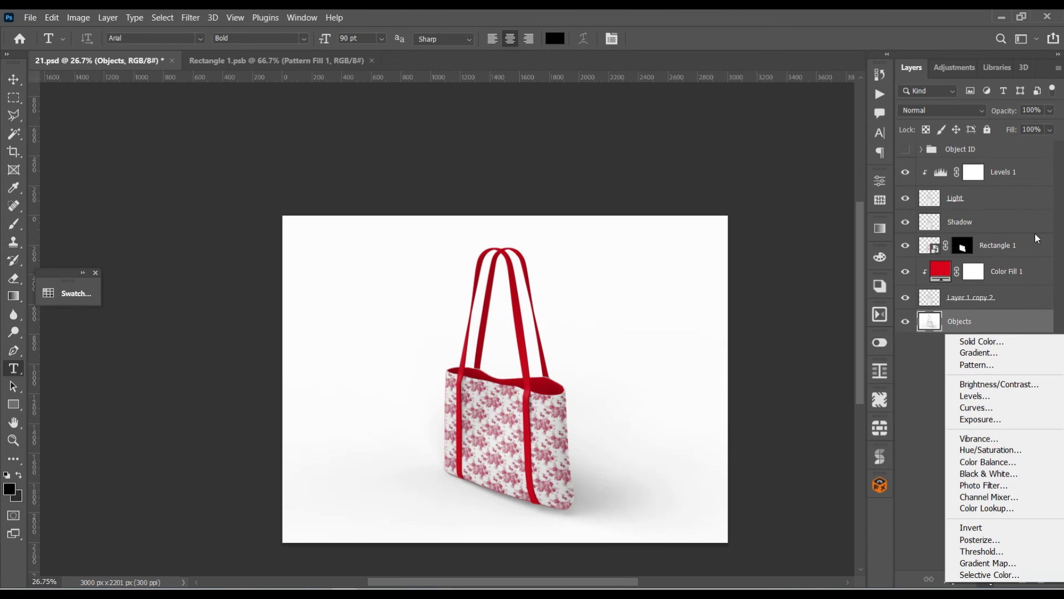
left_click(1005, 340)
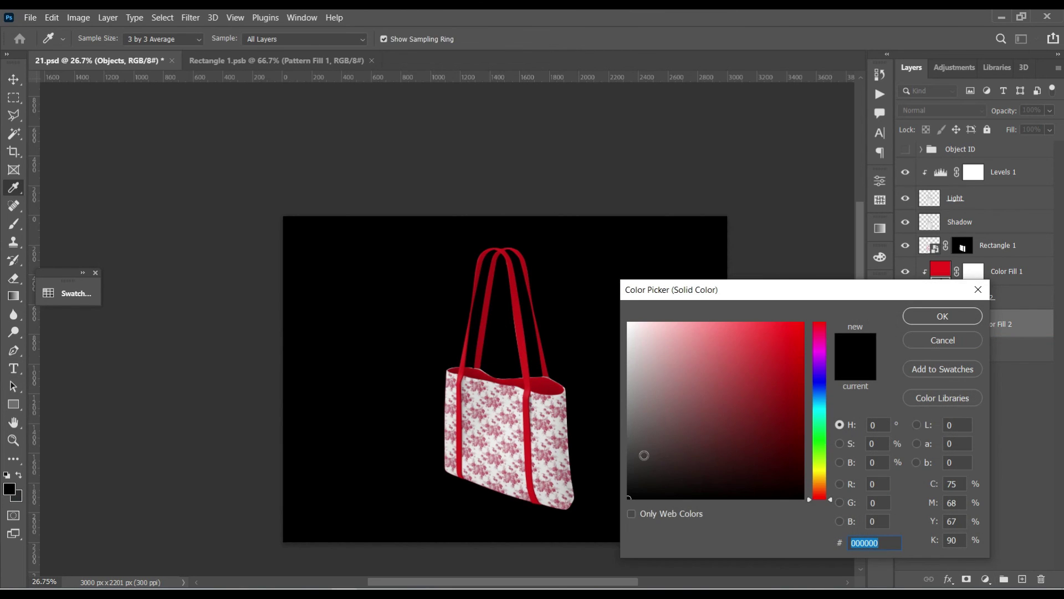
left_click(554, 408)
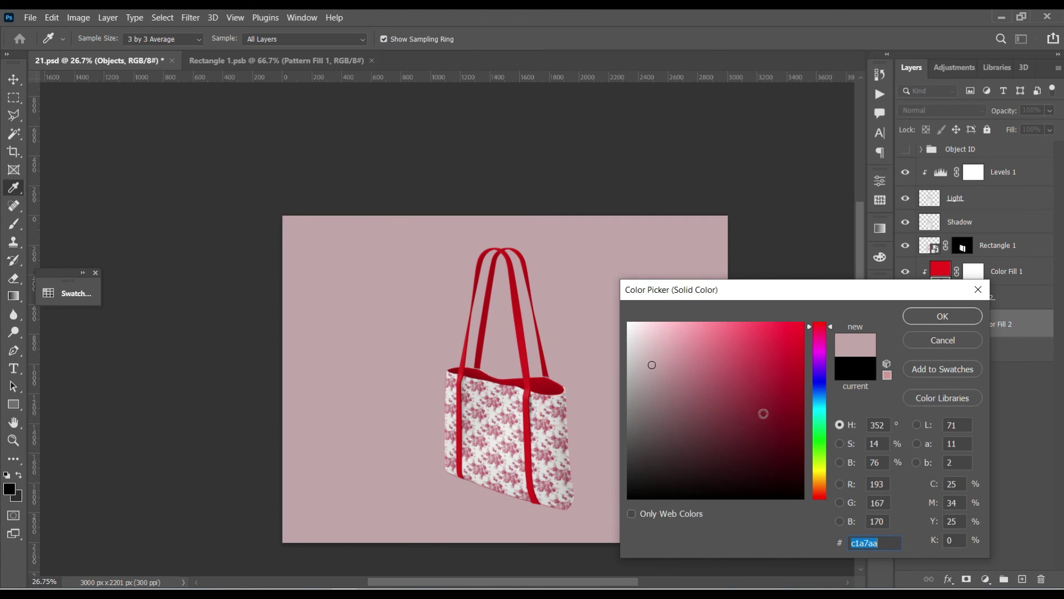
left_click(936, 317)
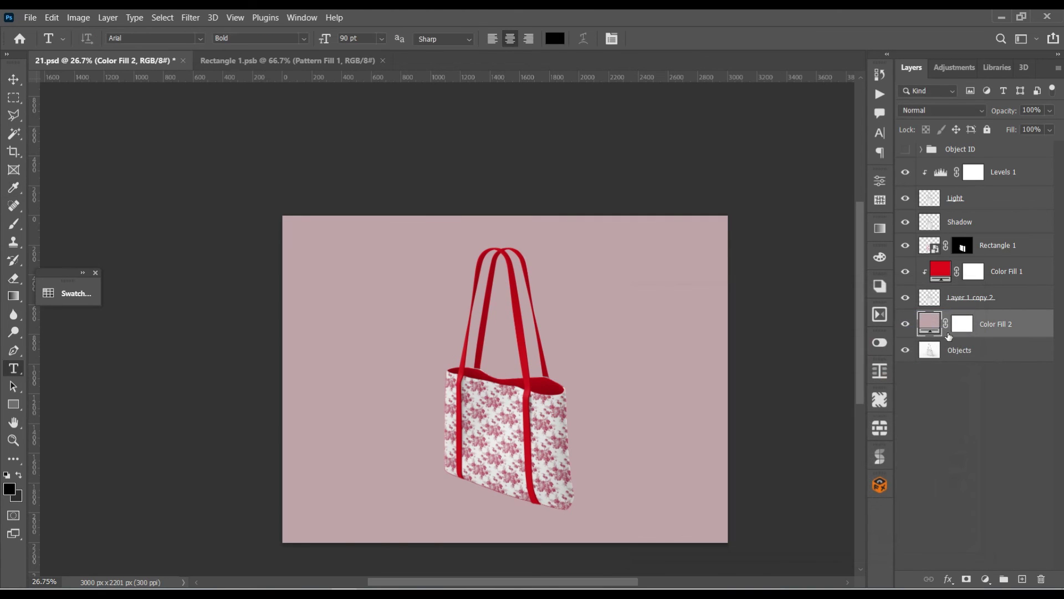
left_click(964, 111)
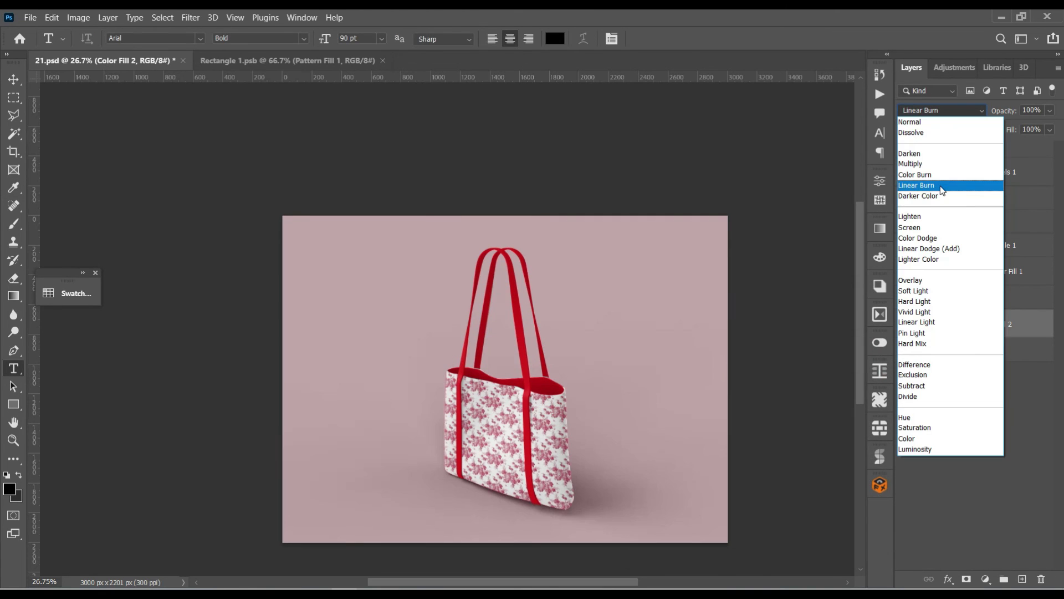
left_click(940, 189)
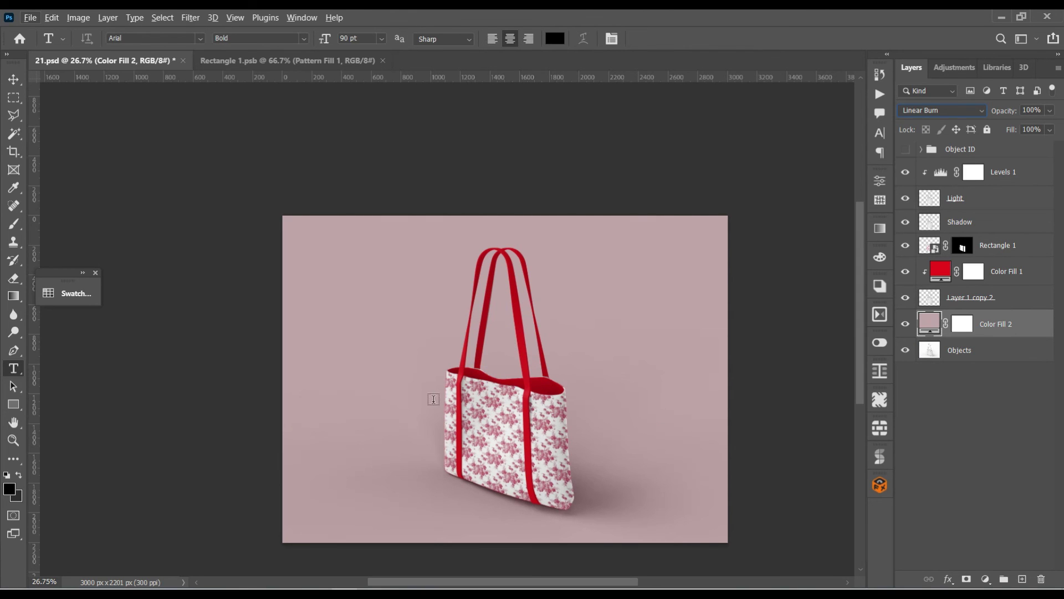
scroll(579, 586, "right", 3)
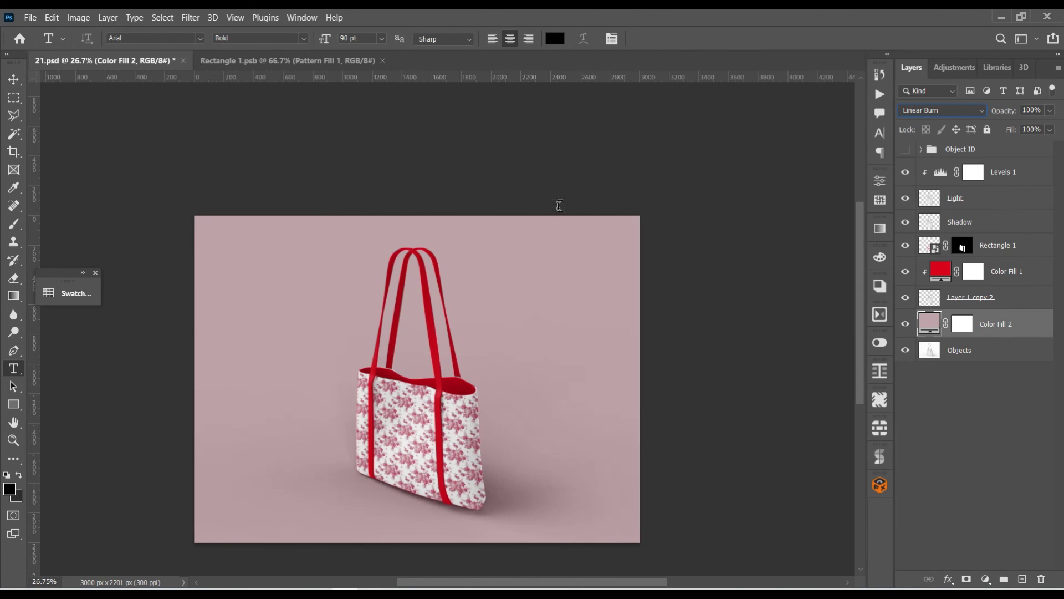
scroll(575, 410, "down", 3)
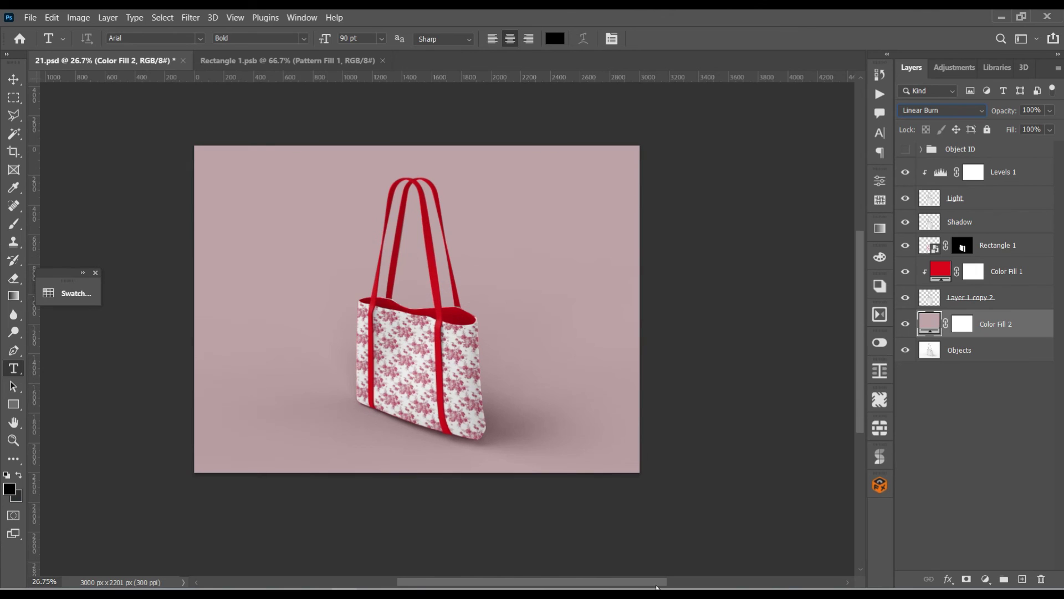
scroll(657, 586, "left", 3)
scroll(532, 329, "right", 2)
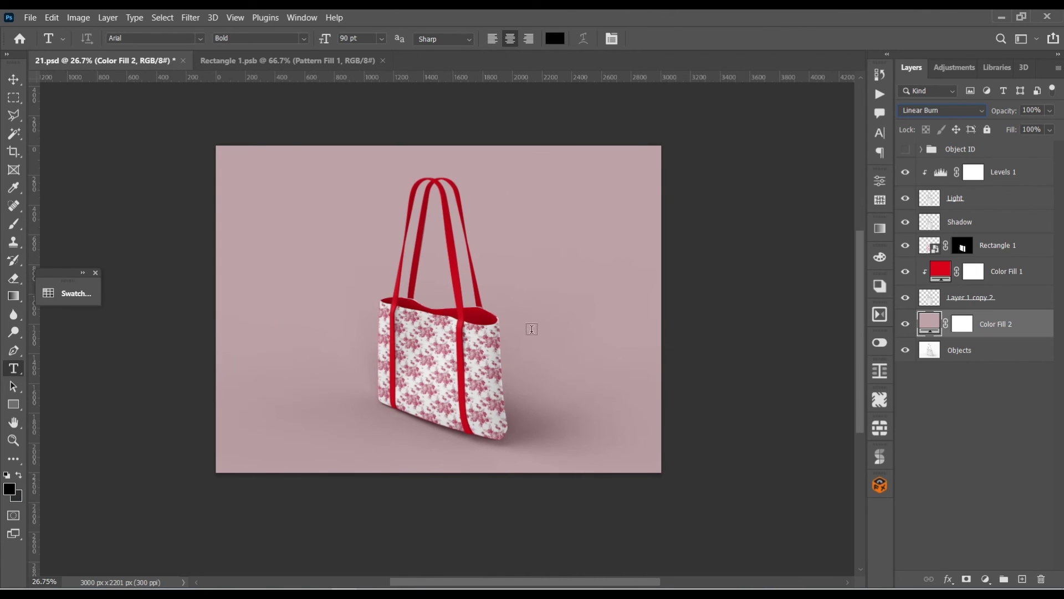
scroll(860, 383, "up", 2)
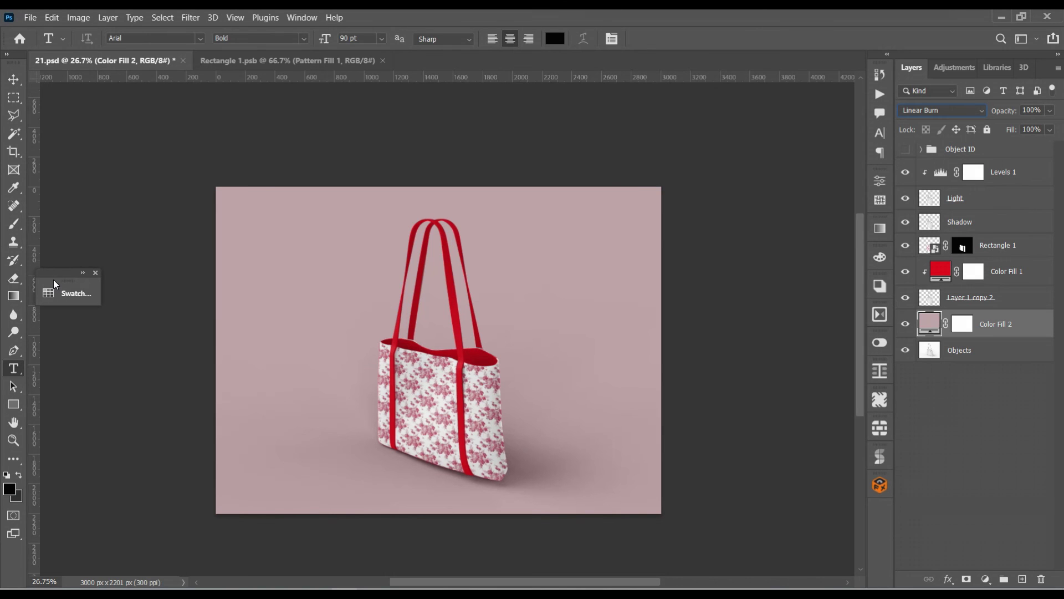
Drag the floating Swatches panel up toward the top of the workspace.
left_click_drag(57, 272, 65, 95)
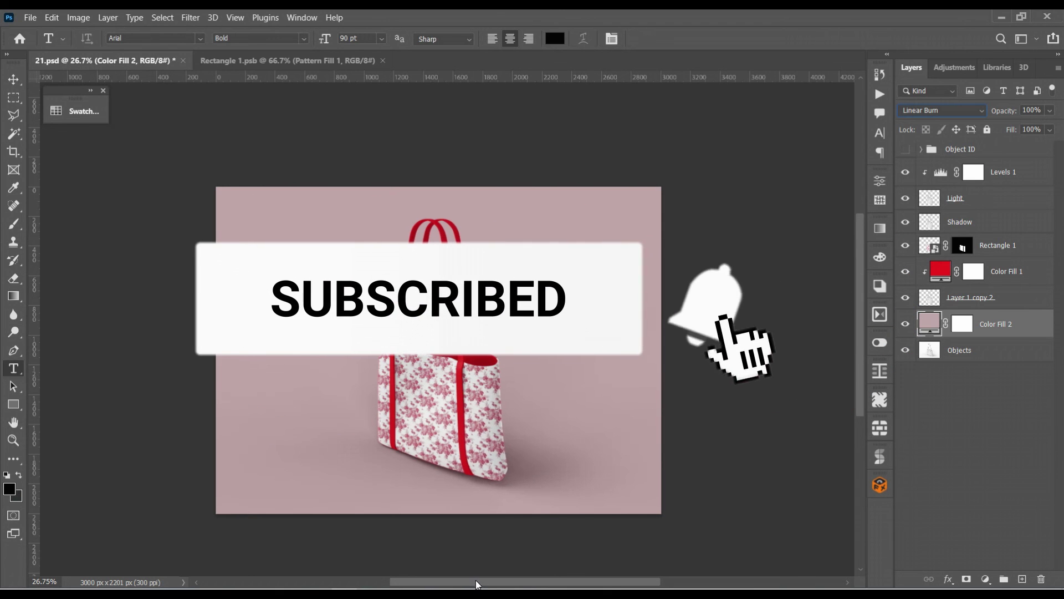
left_click_drag(477, 584, 482, 584)
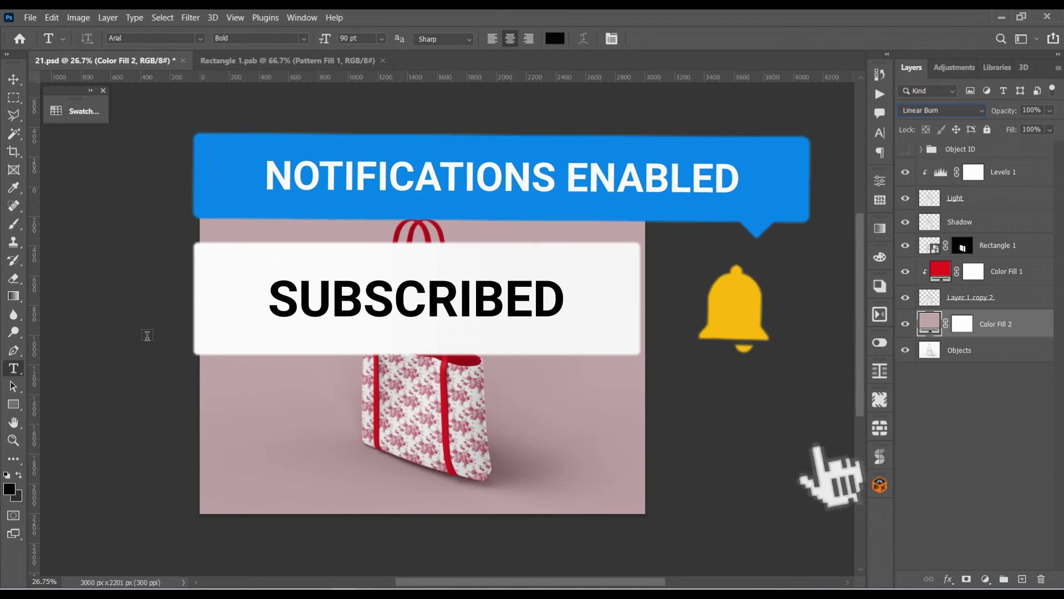